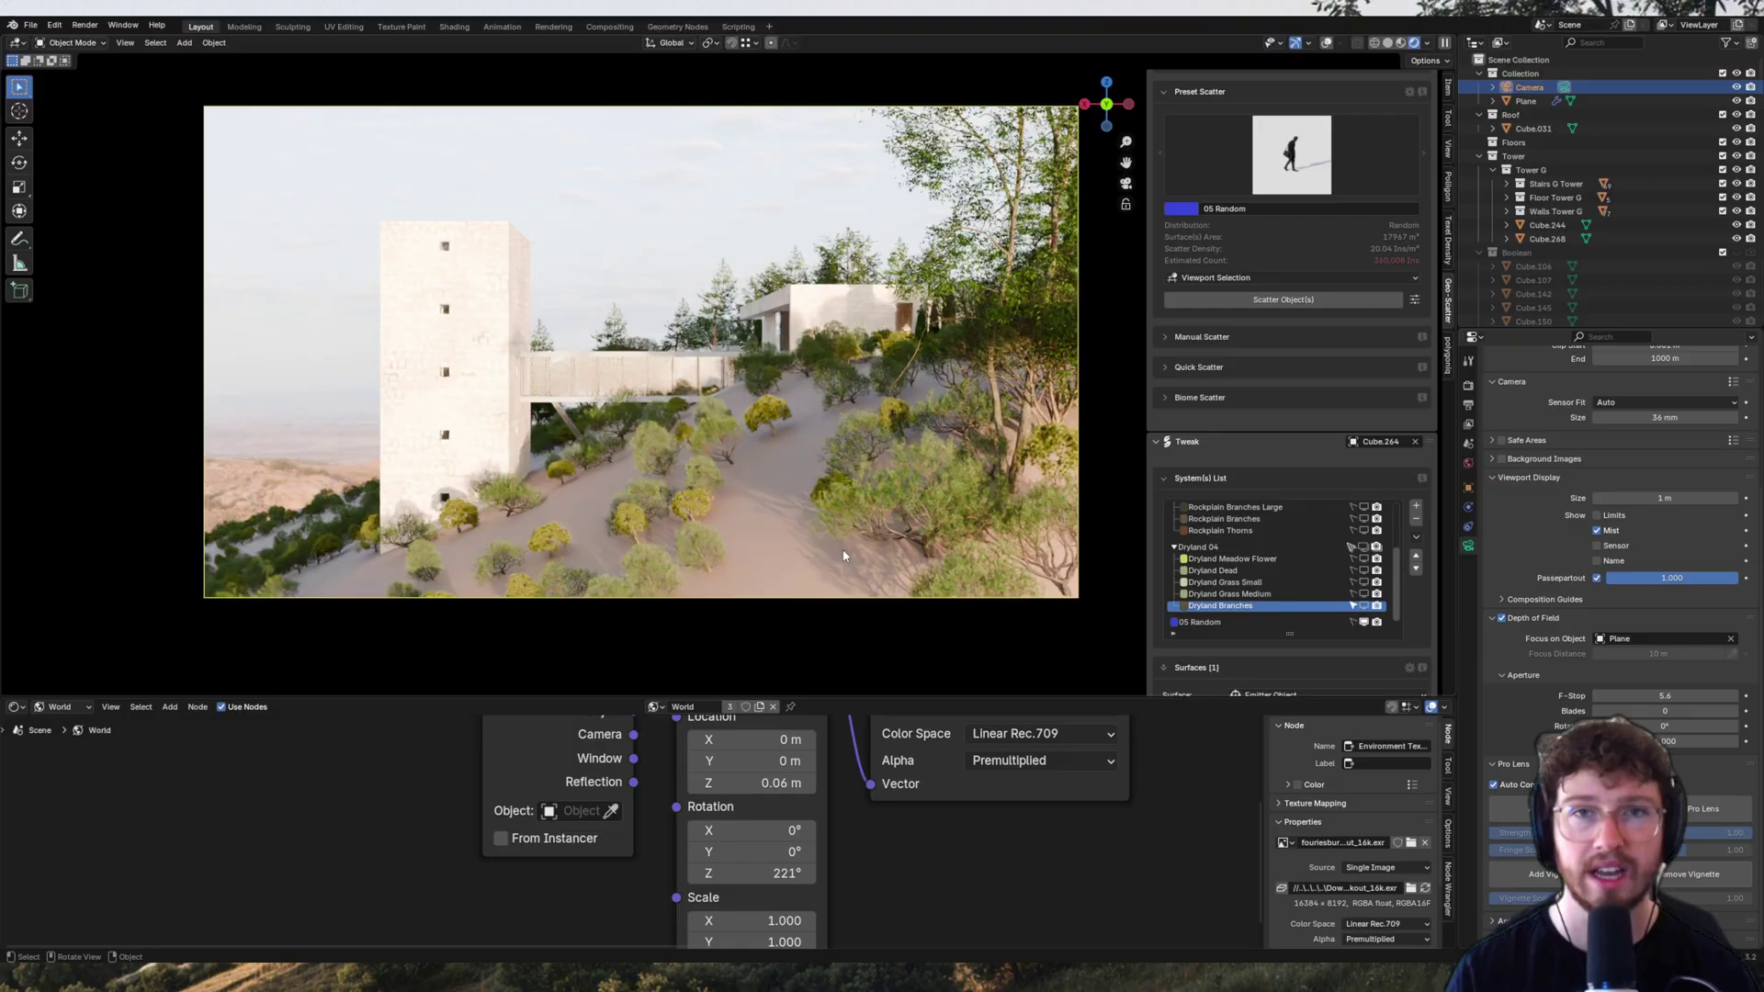
middle_click_drag(786, 874, 783, 851)
left_click_drag(783, 852, 806, 852)
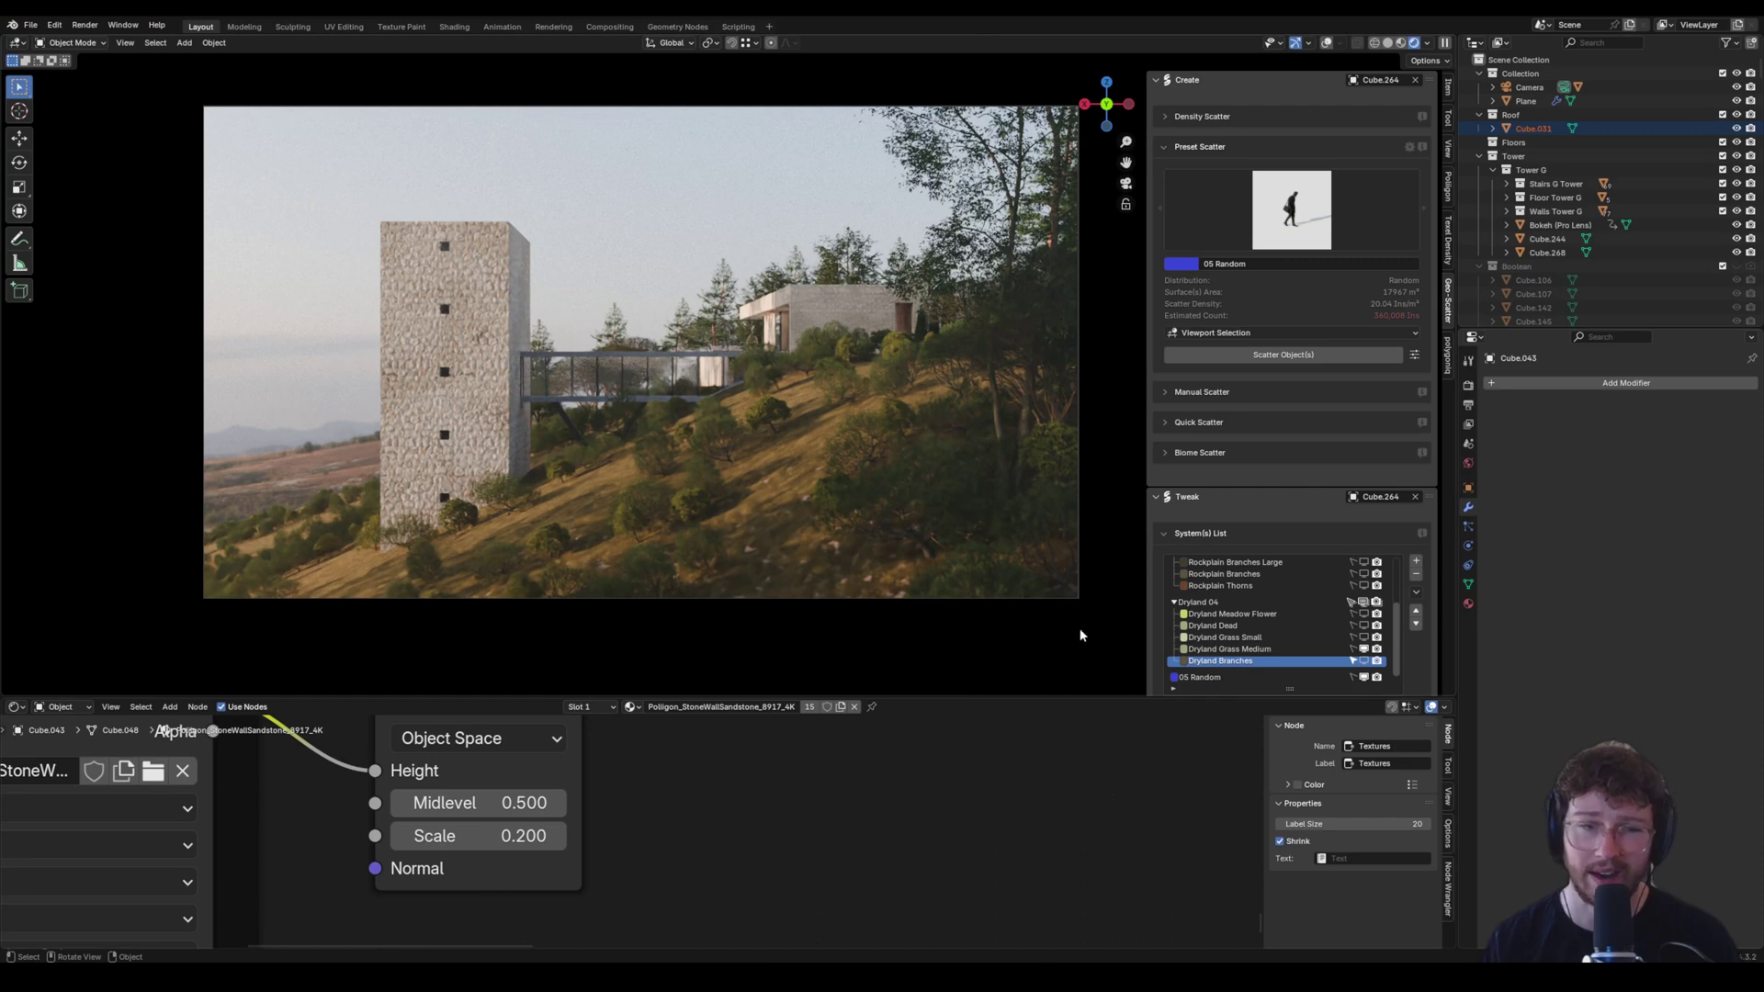
scroll(1297, 643, "up", 5)
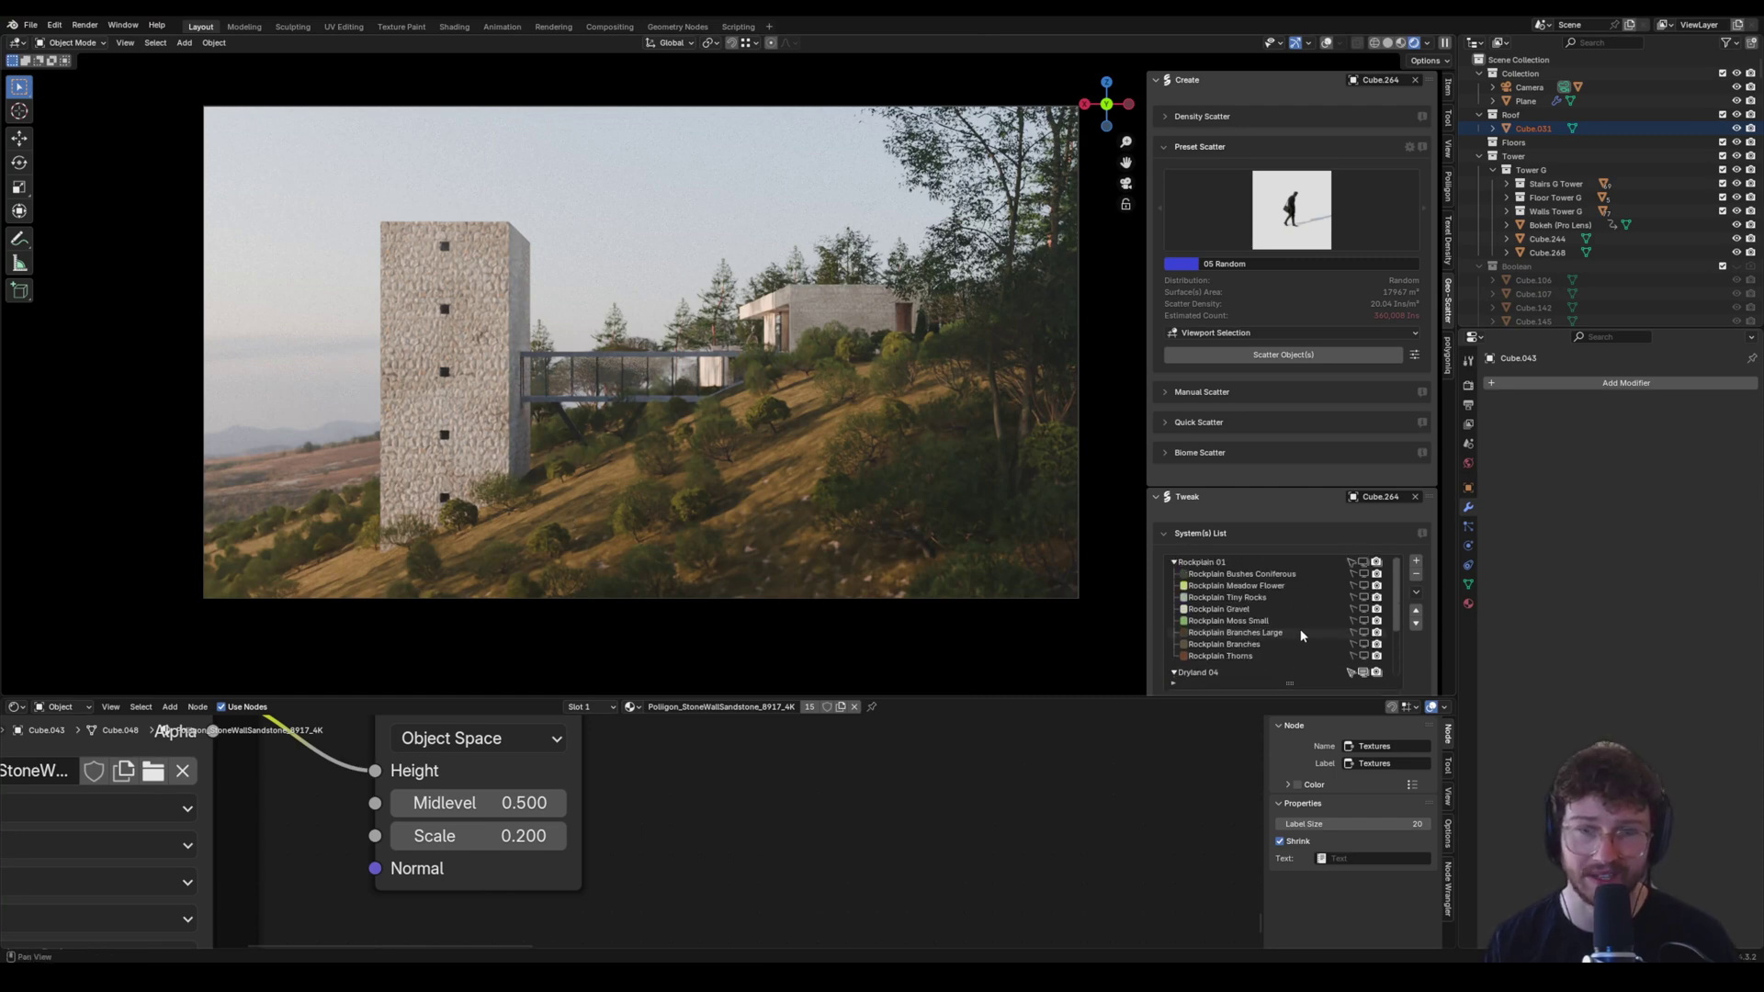
Select the camera, examine its lens, sensor and depth of field settings, and turn on the viewport overlays.
left_click(1529, 87)
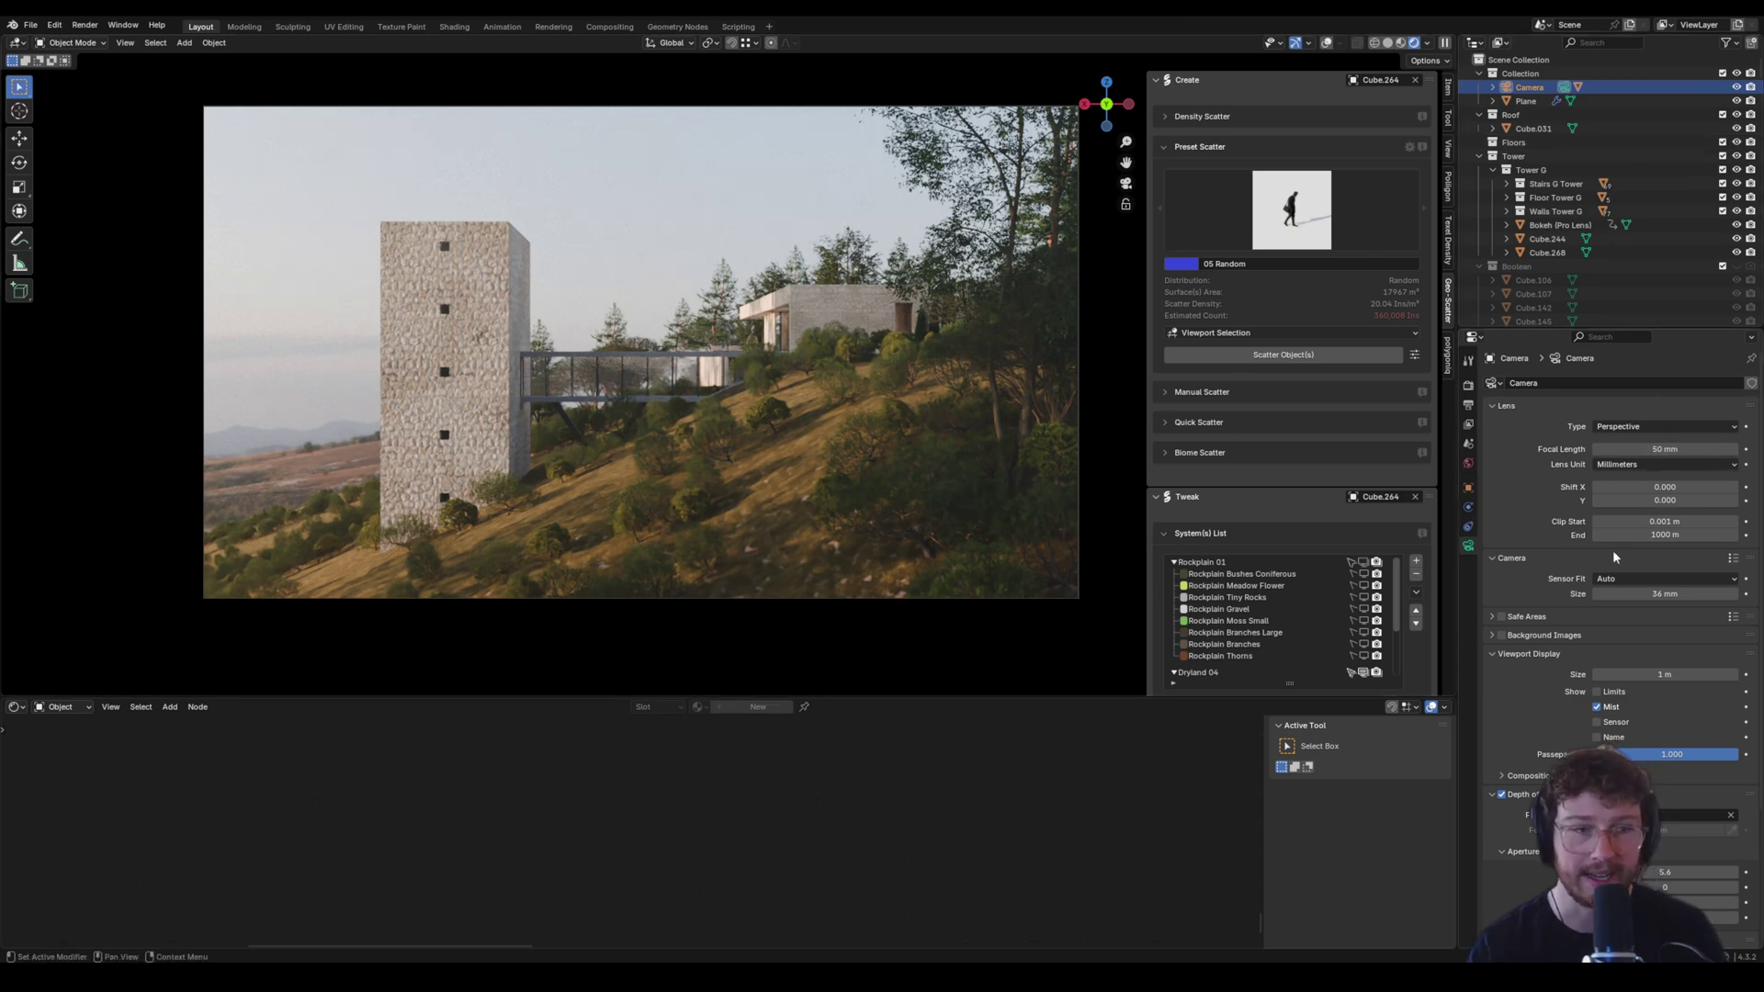
scroll(1612, 549, "down", 5)
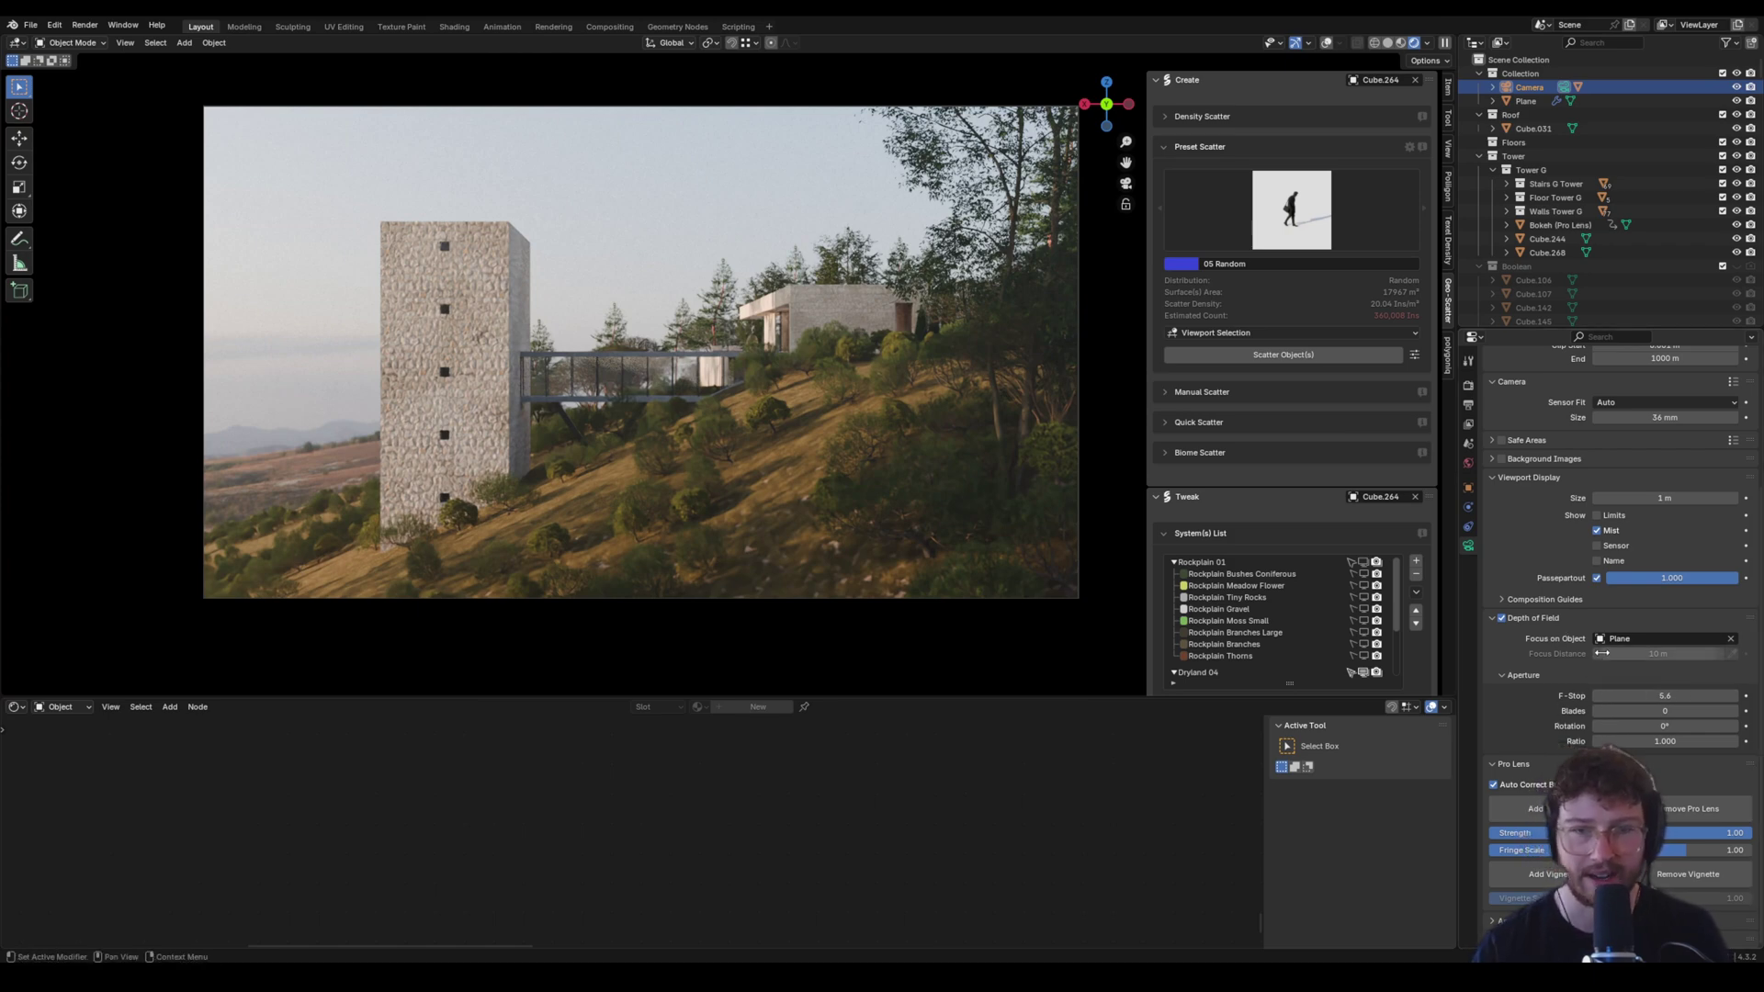
scroll(1658, 624, "up", 5)
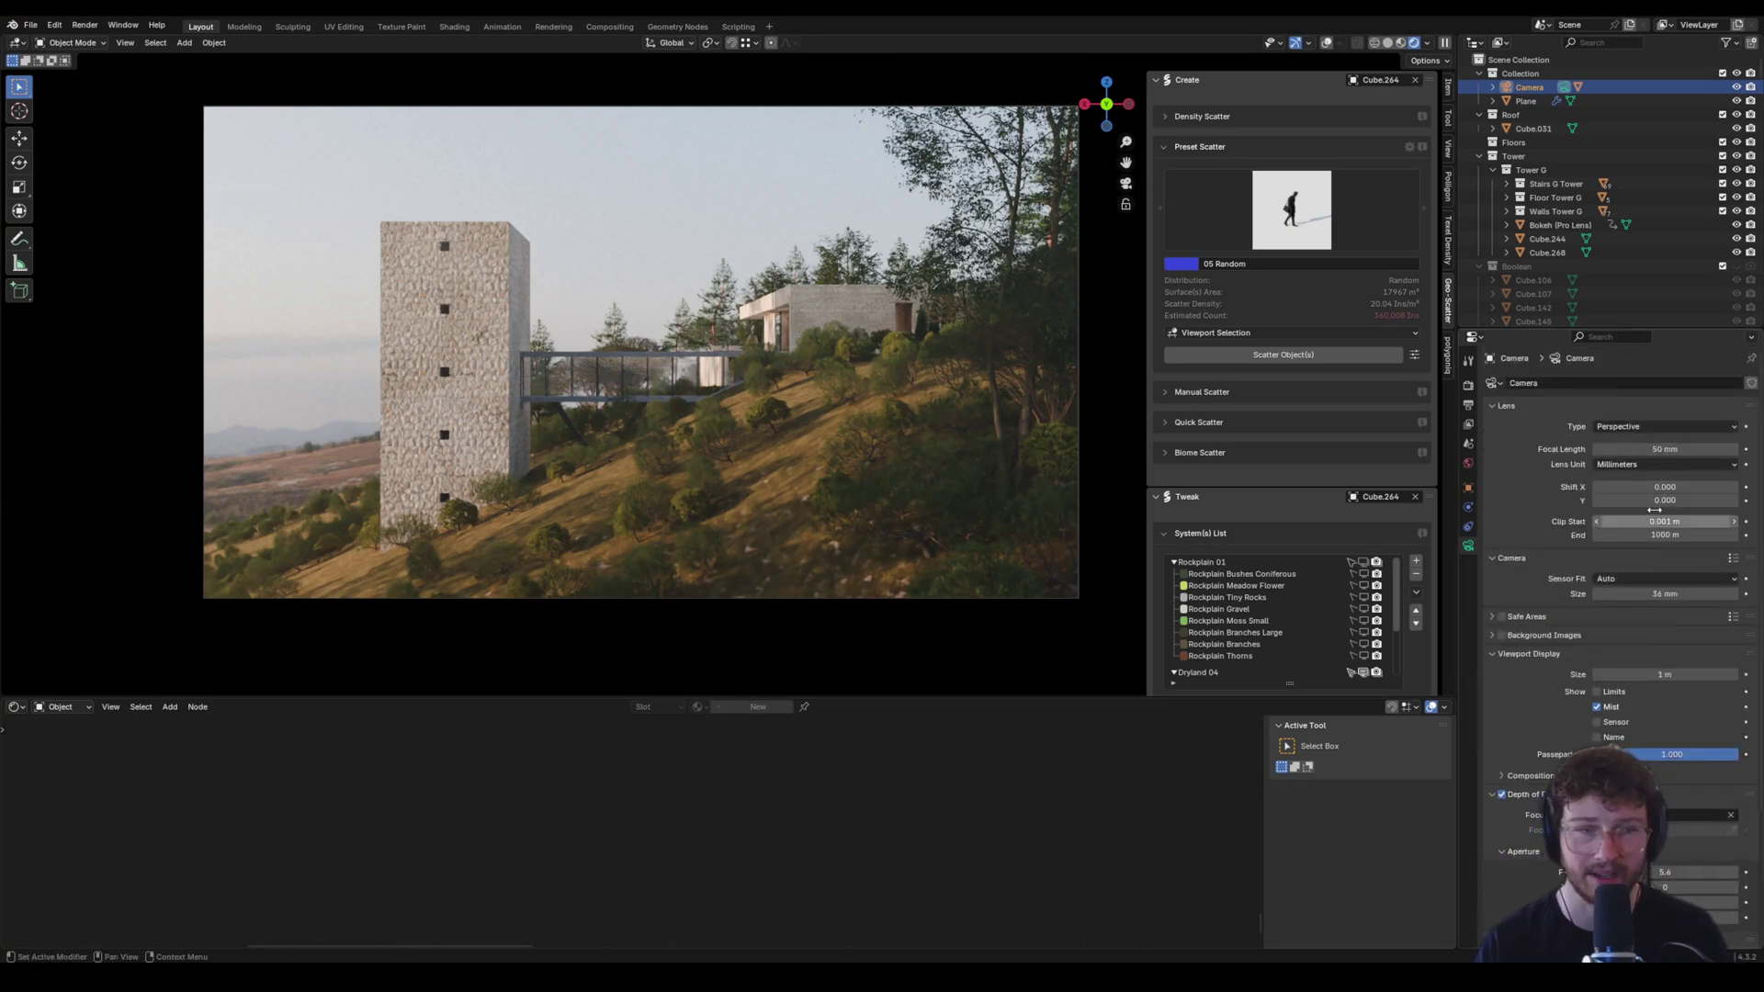
scroll(1699, 458, "down", 1)
scroll(1699, 459, "down", 4)
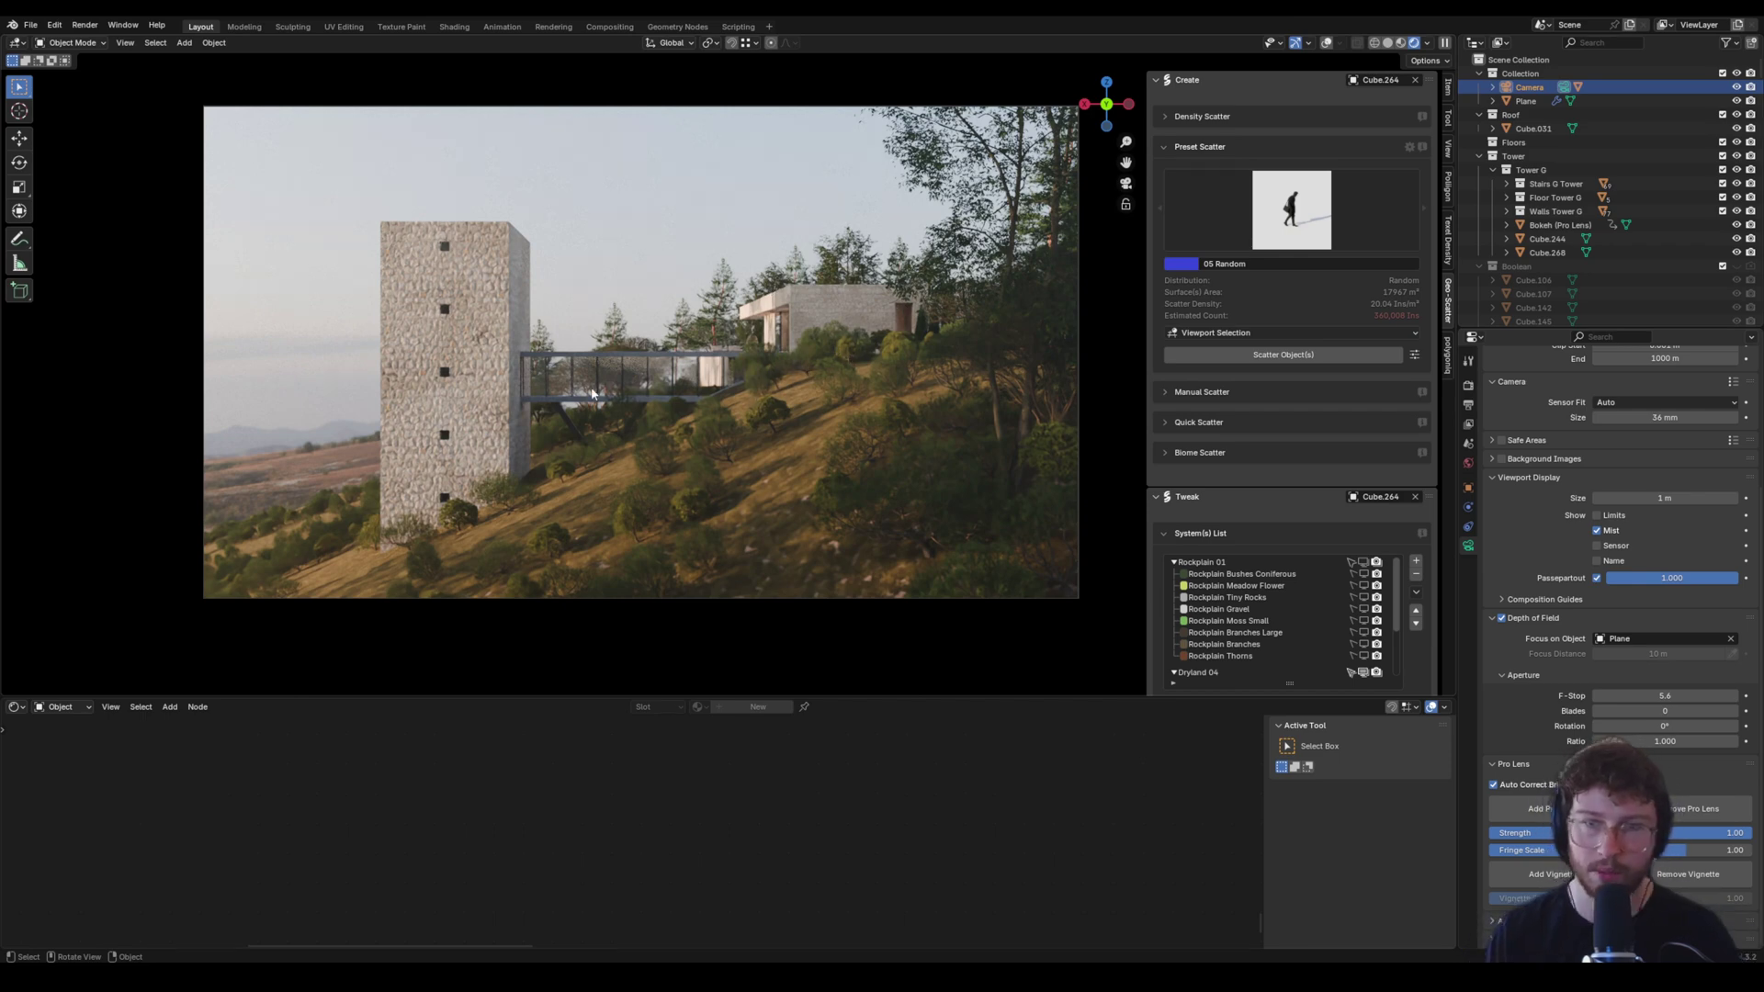
left_click(1328, 44)
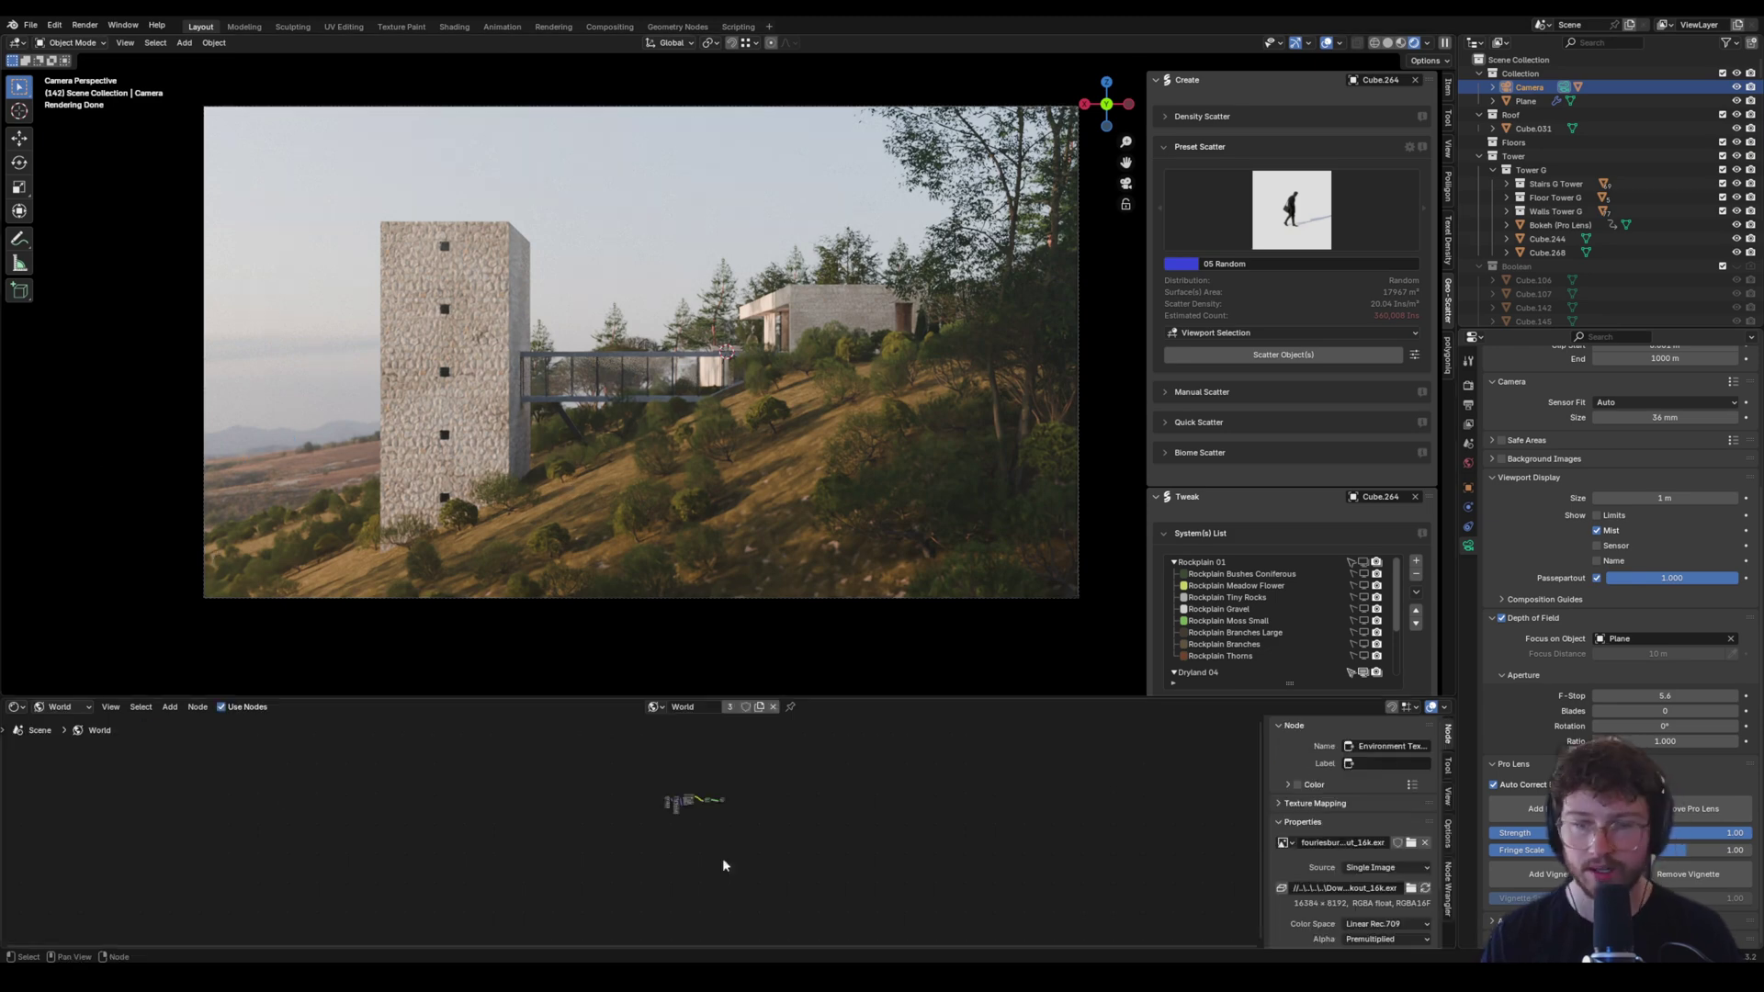
Set the Z rotation of the world environment's Mapping node to 0°.
scroll(798, 769, "up", 8)
middle_click_drag(702, 806, 601, 823)
scroll(635, 799, "up", 7)
scroll(642, 827, "up", 6)
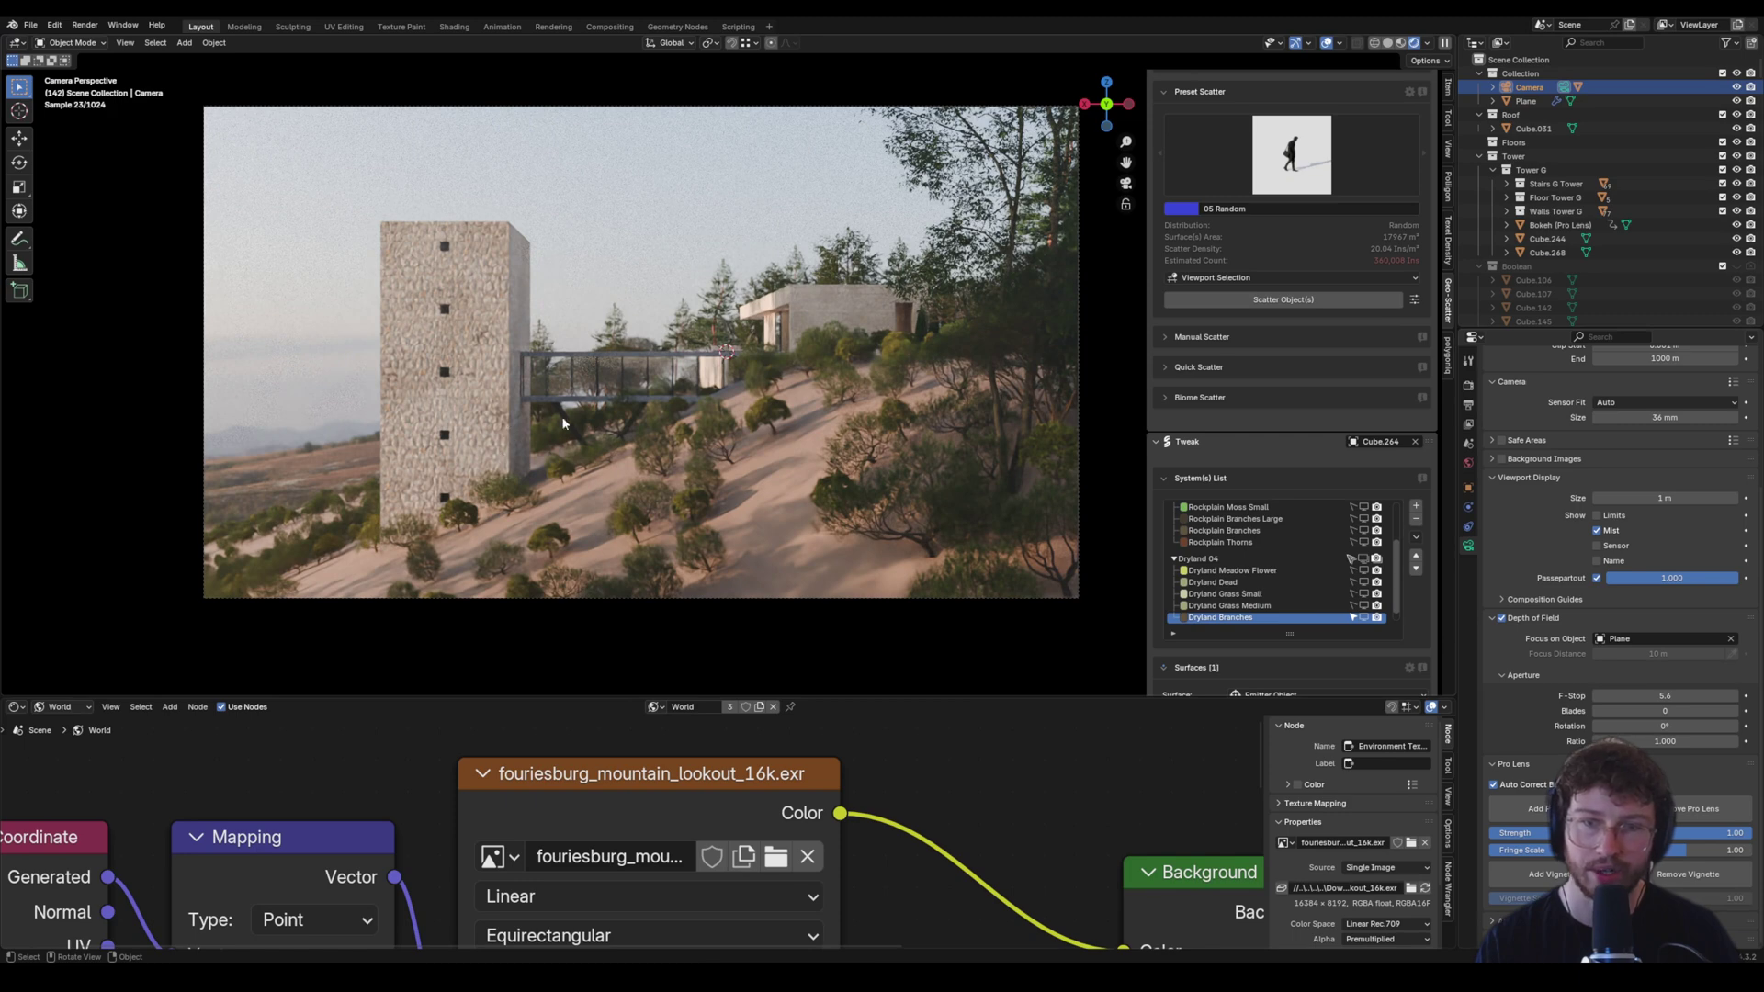
middle_click_drag(462, 945, 668, 773)
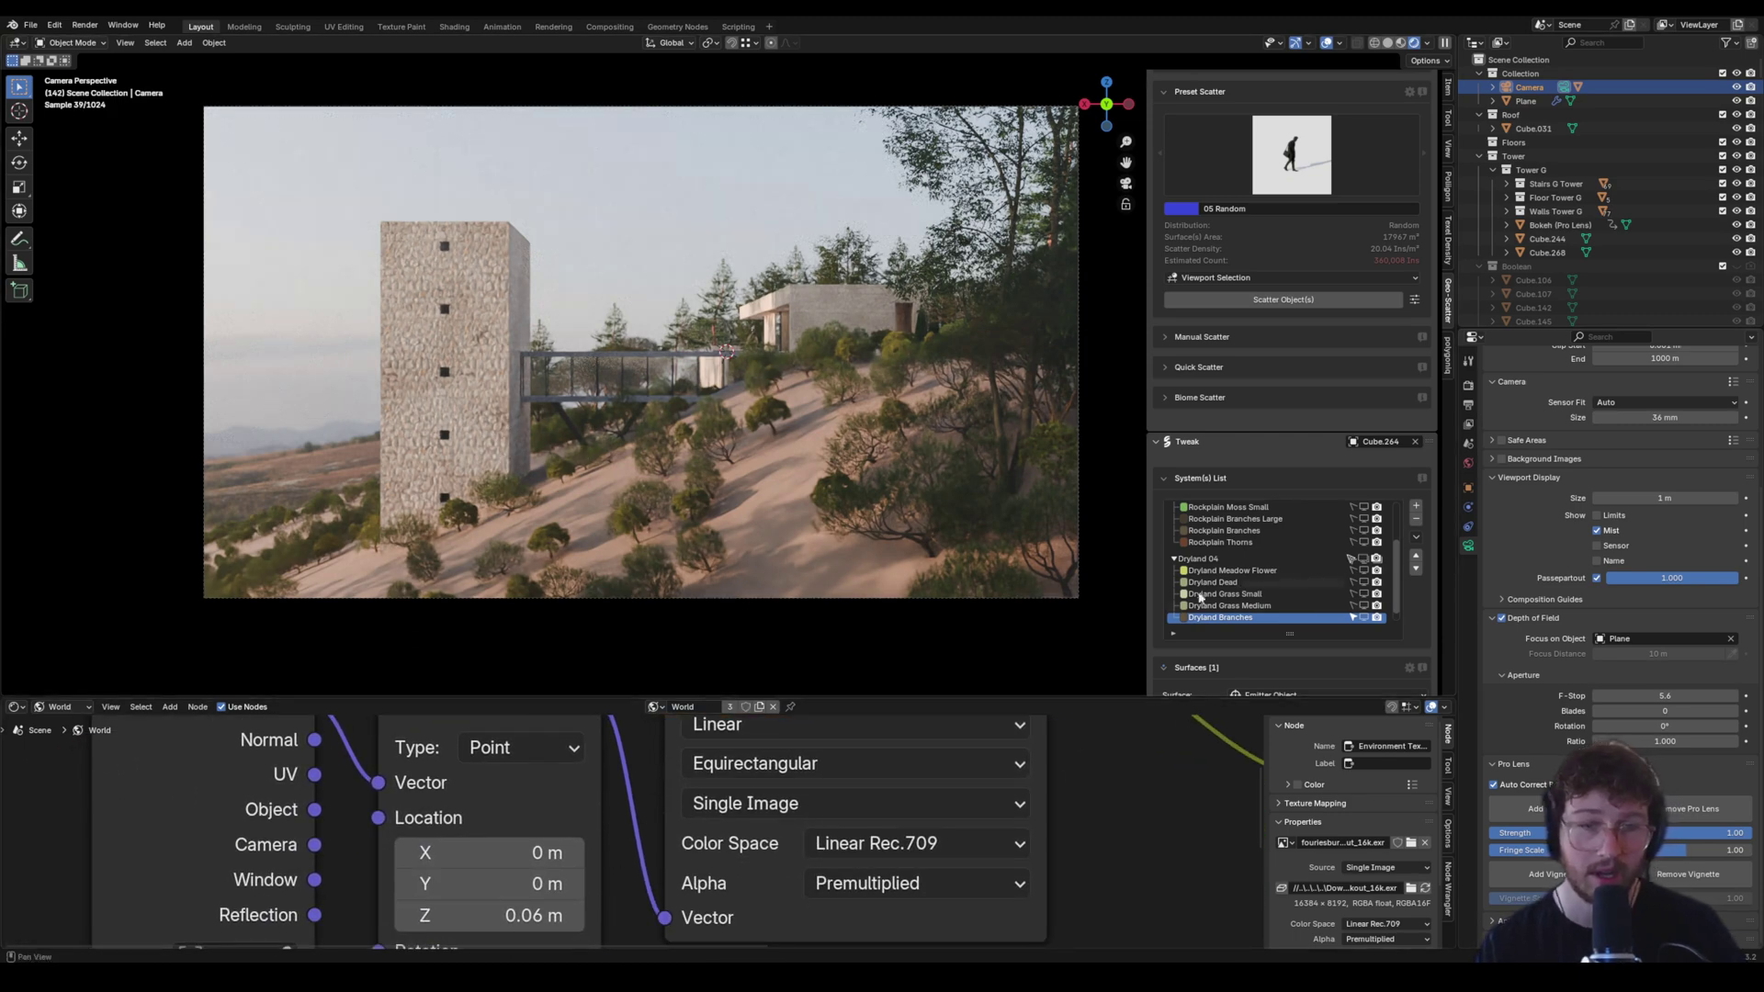
scroll(1255, 621, "down", 1)
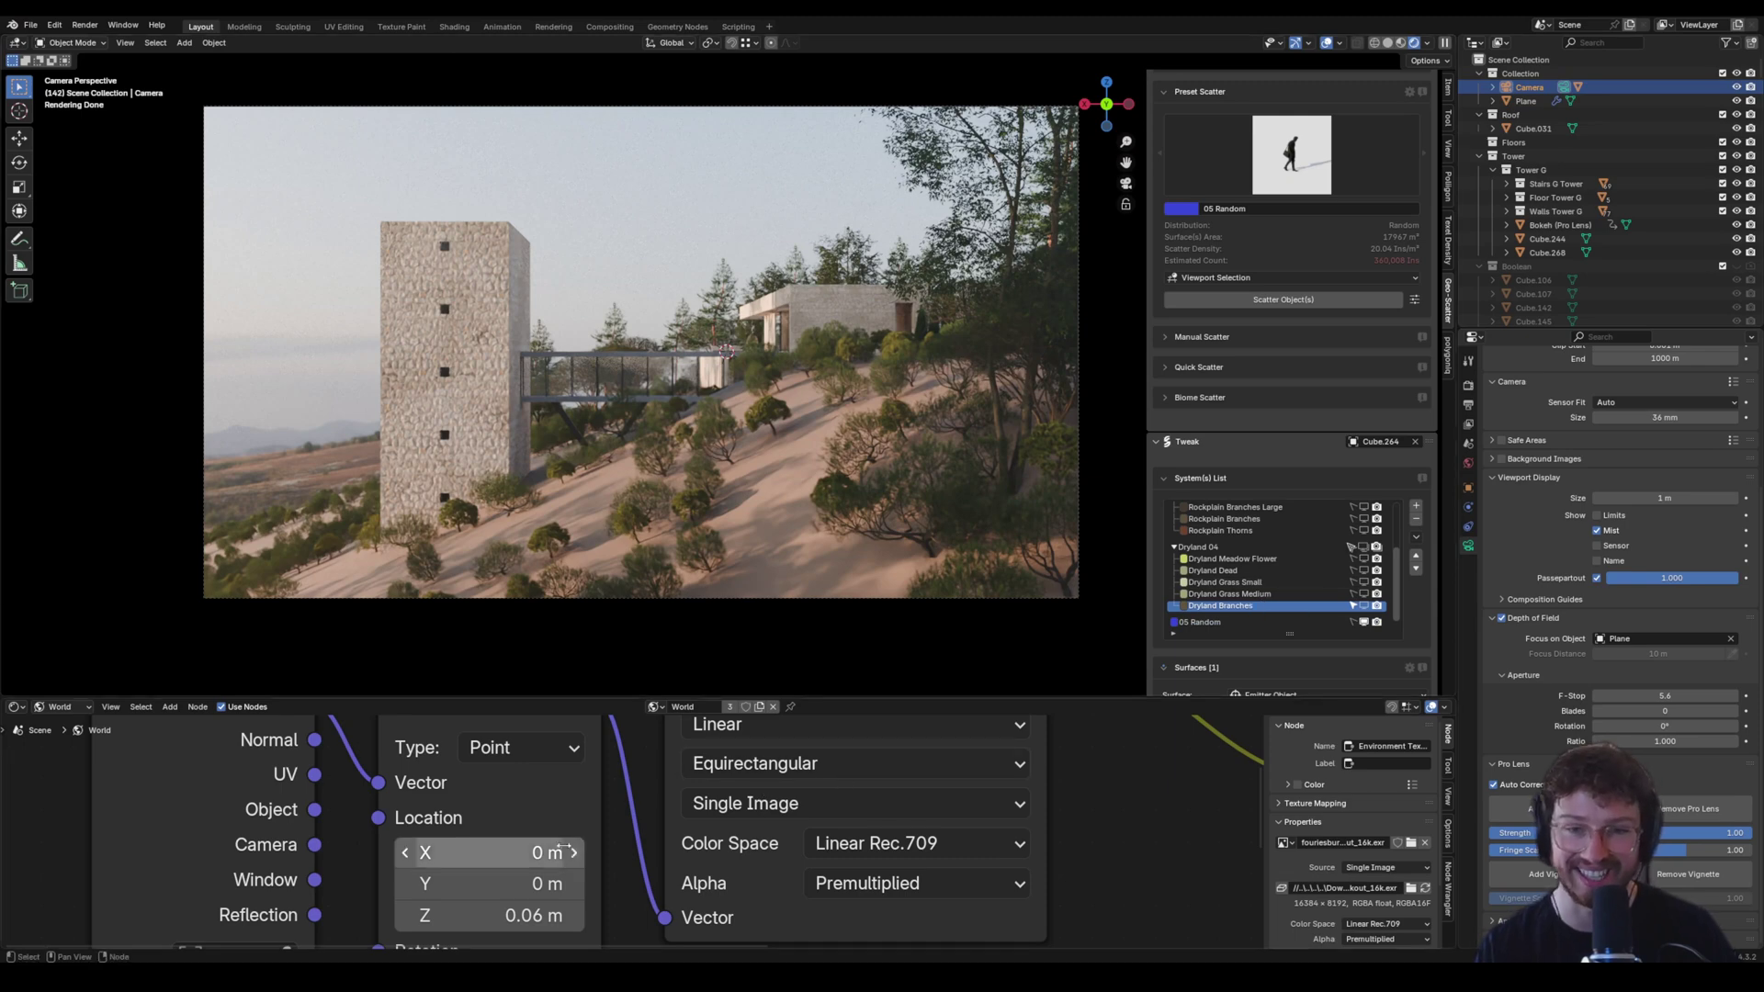
scroll(627, 855, "down", 12)
middle_click_drag(691, 873, 912, 854)
scroll(686, 856, "up", 4)
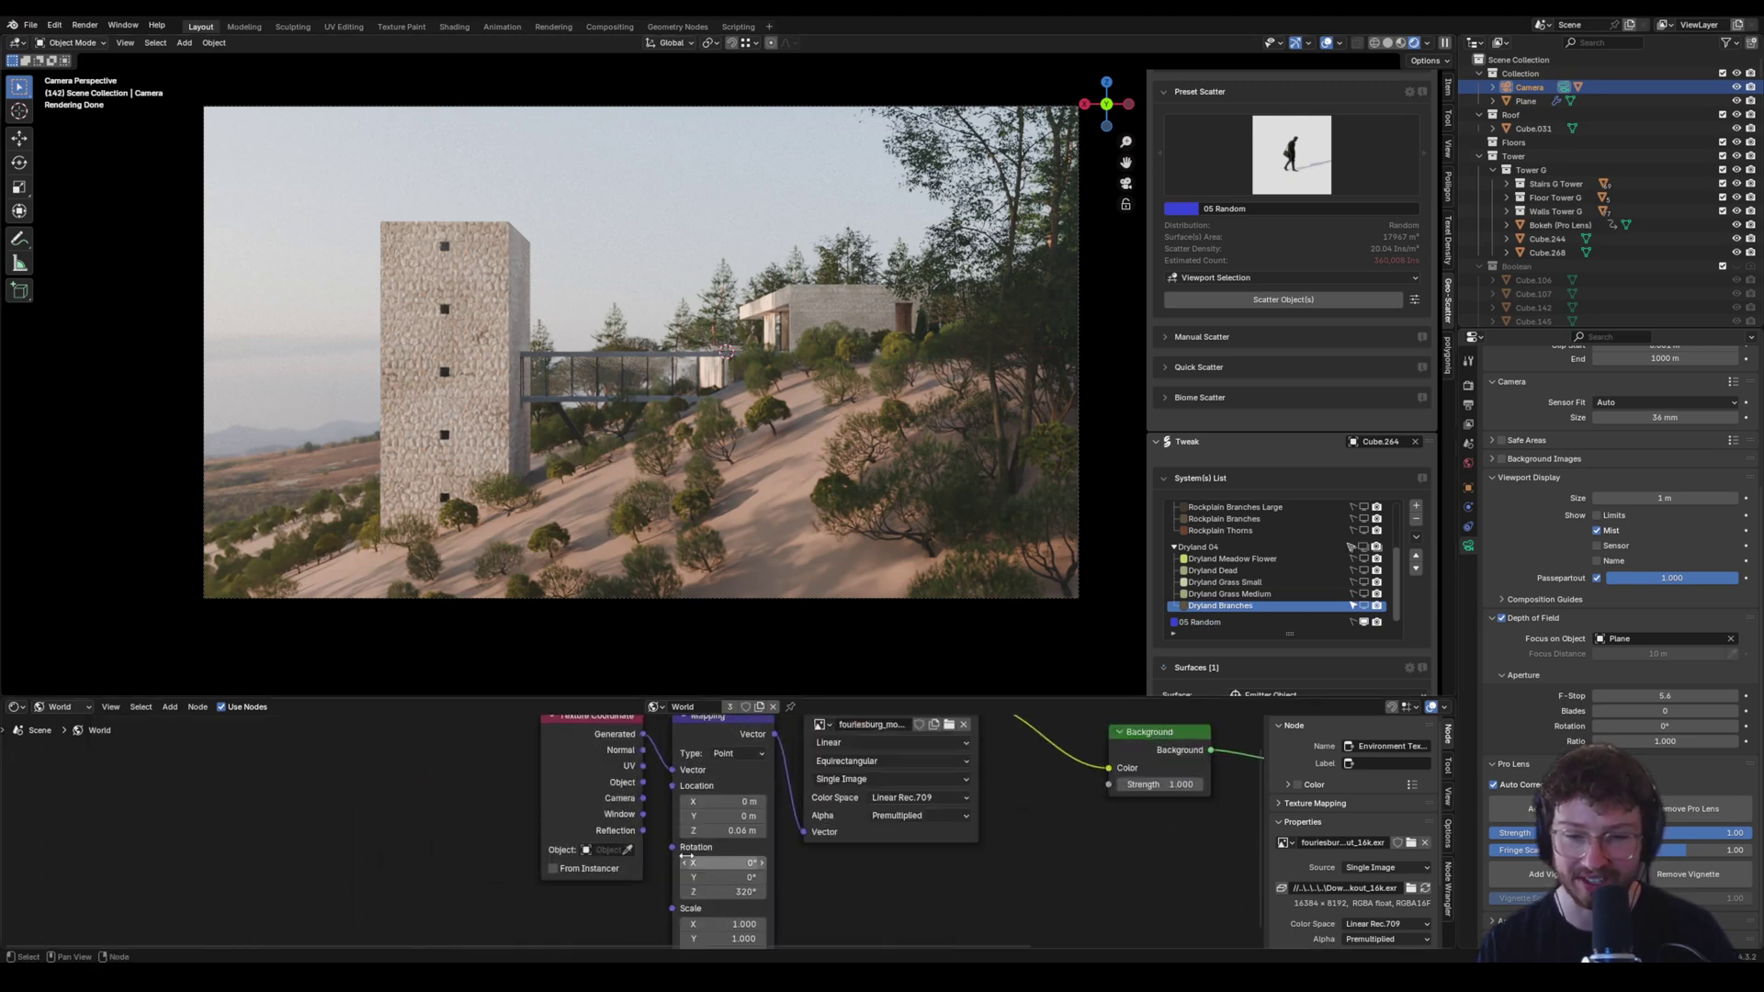
scroll(686, 857, "up", 2)
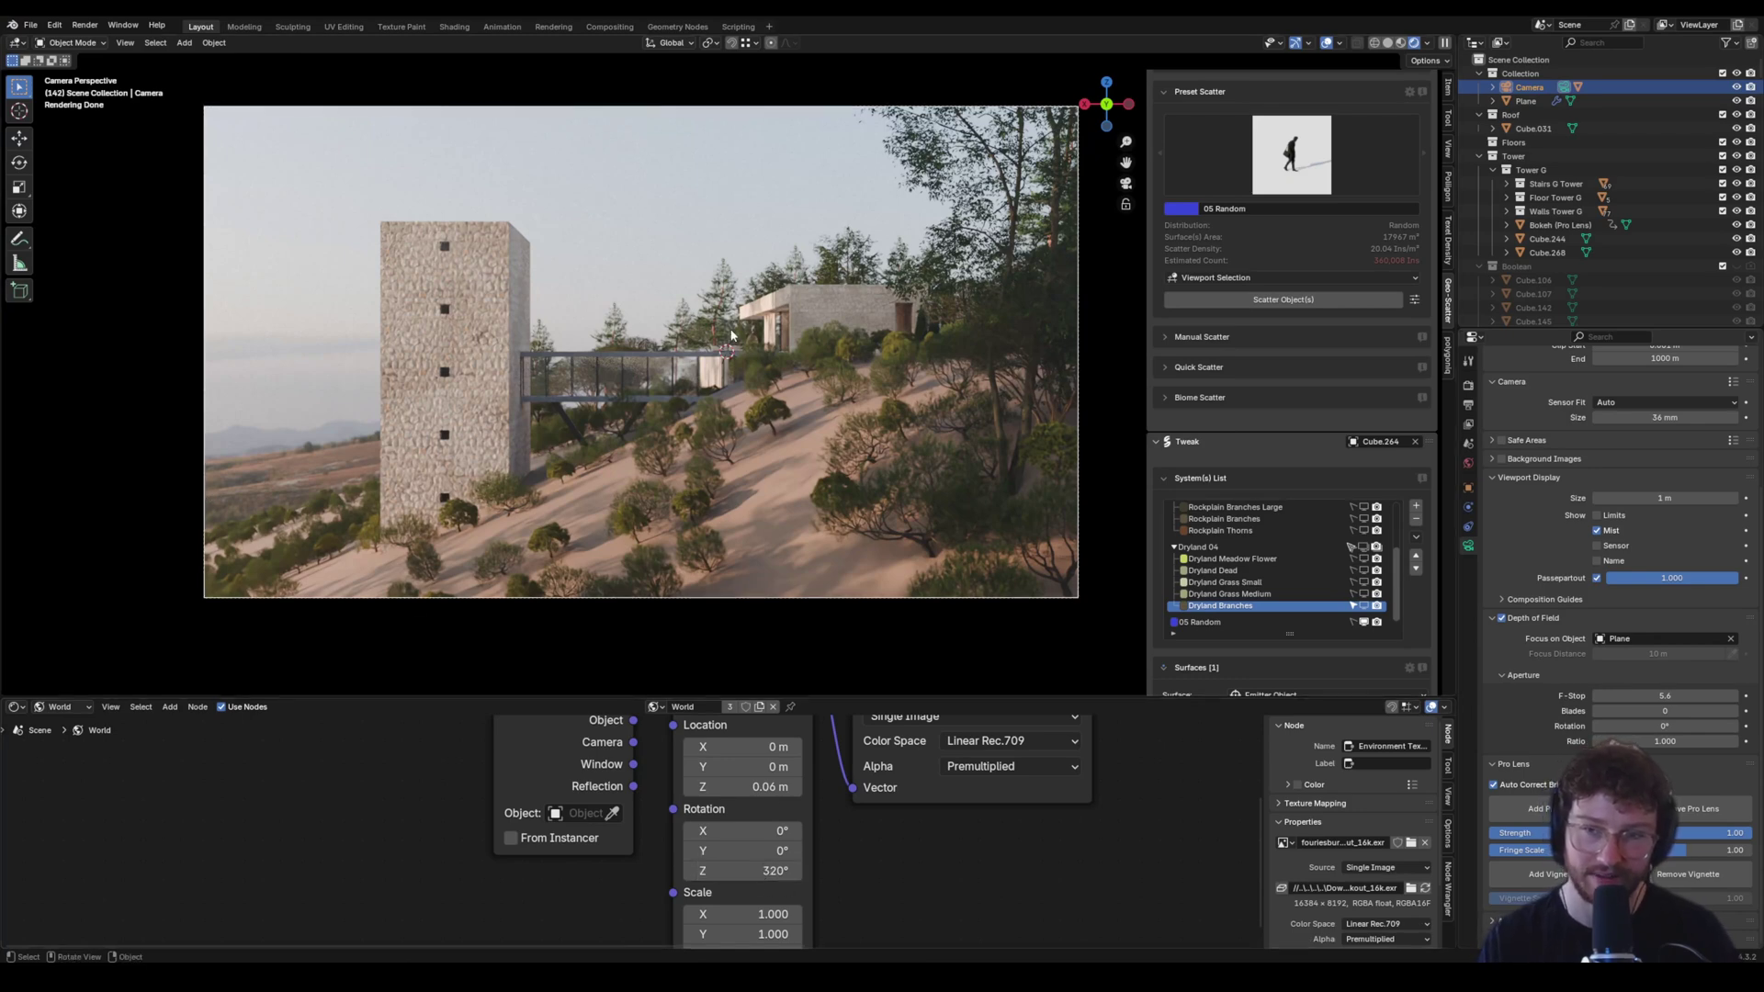
left_click(767, 873)
type("0")
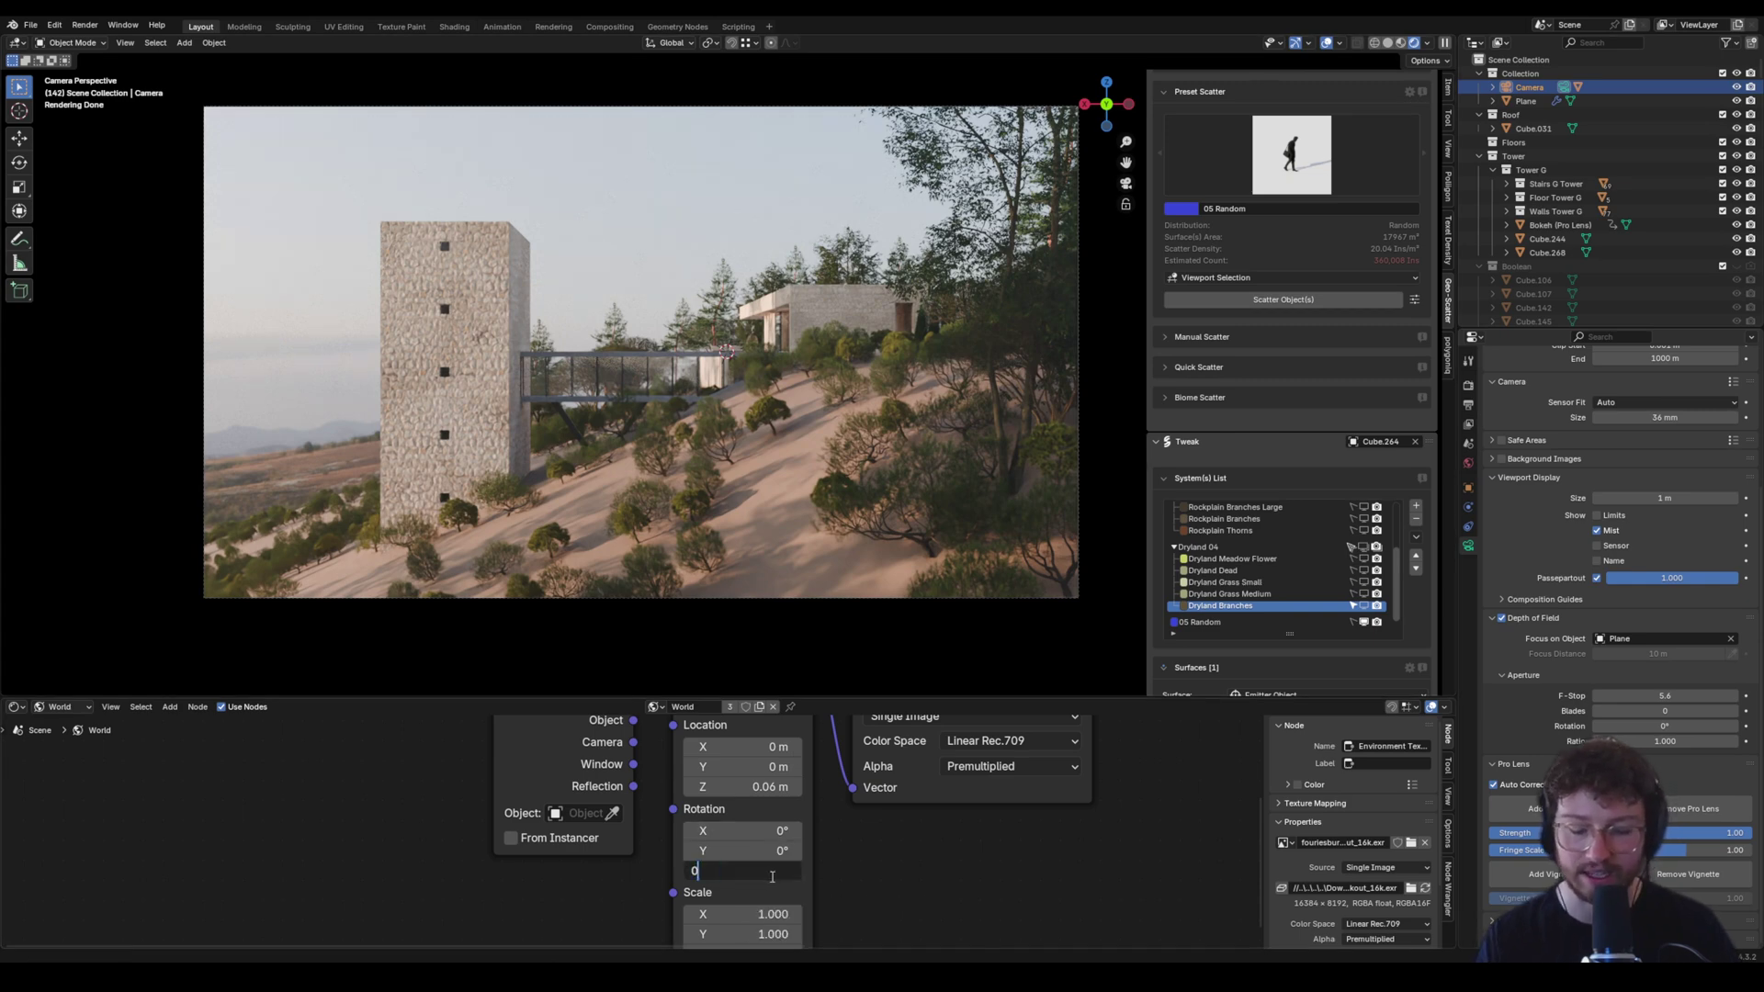
key("Return")
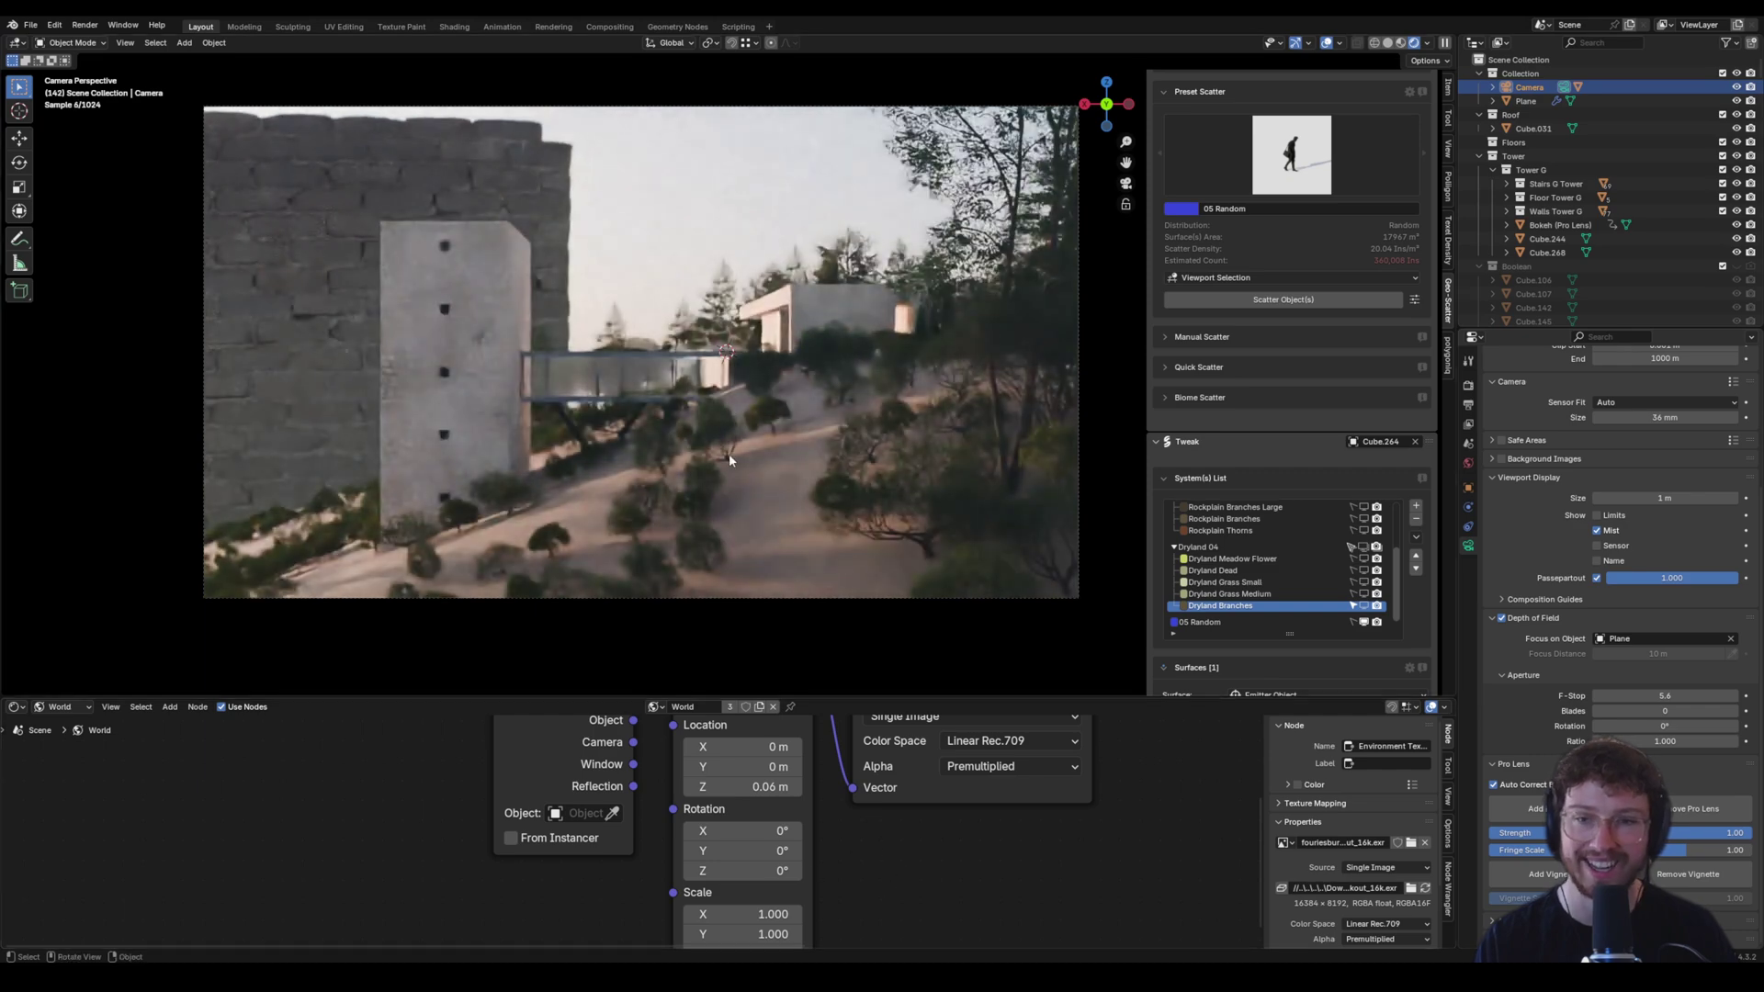
View the scene from outside the camera and adjust the environment mapping's Z rotation to 221°.
middle_click_drag(730, 454, 796, 347)
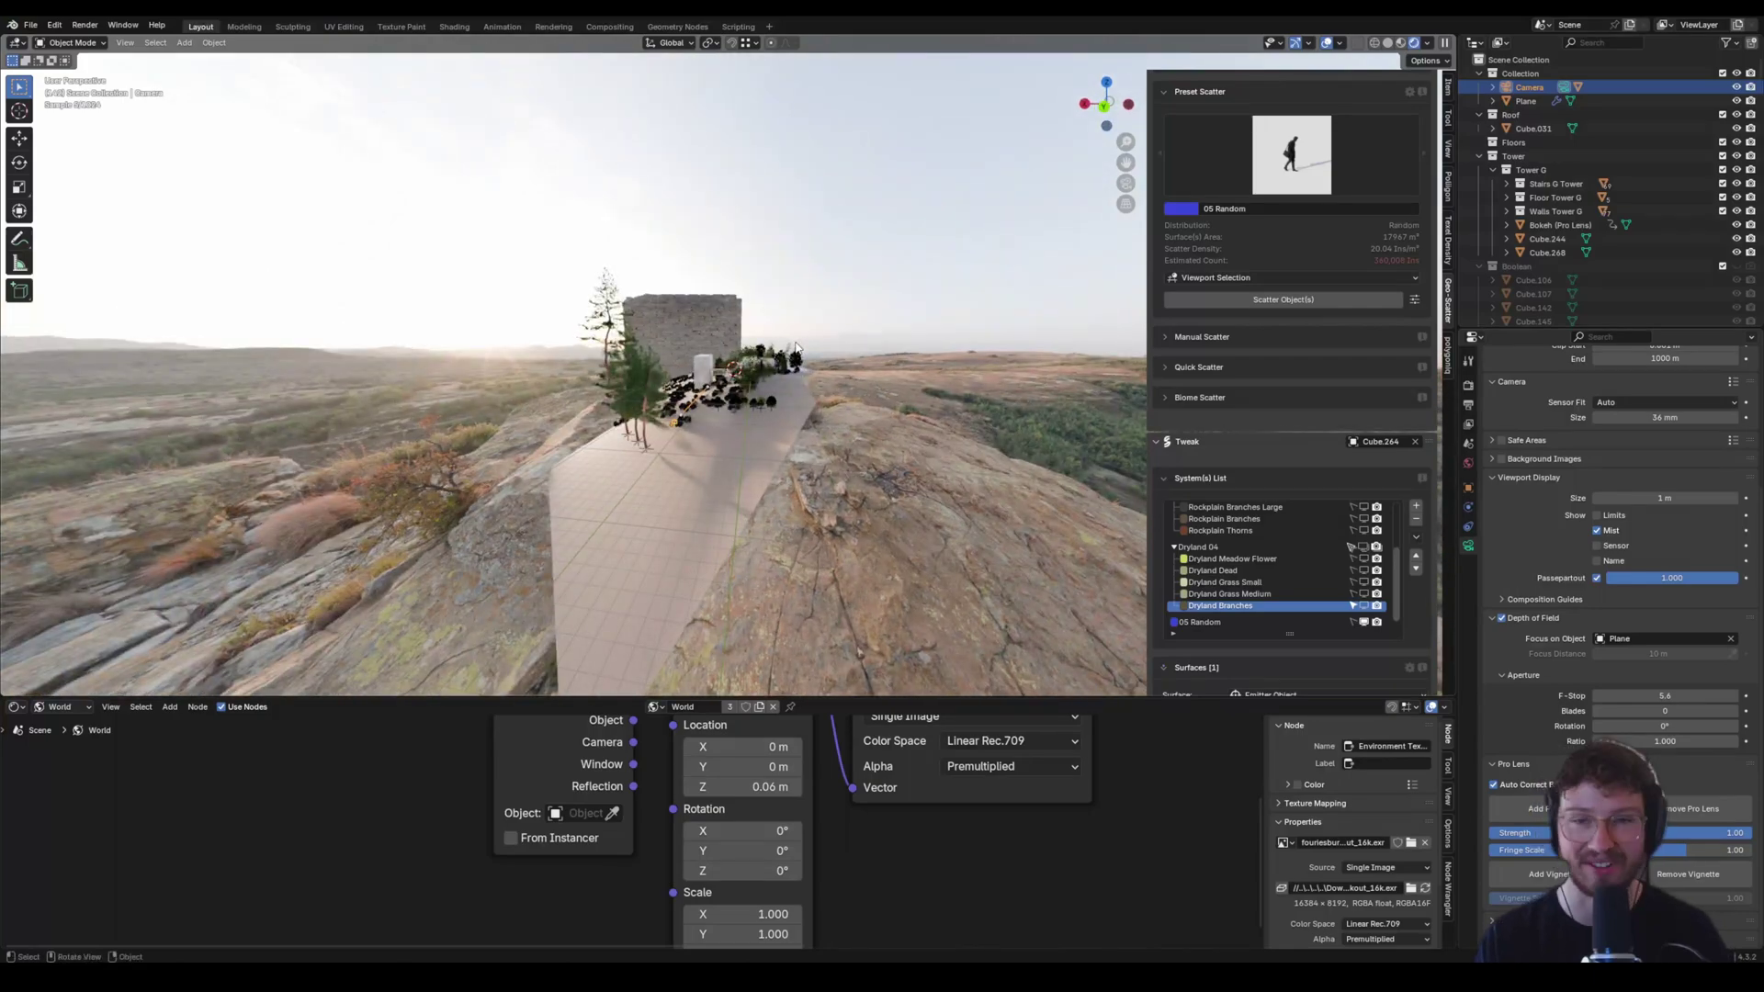
scroll(696, 359, "up", 4)
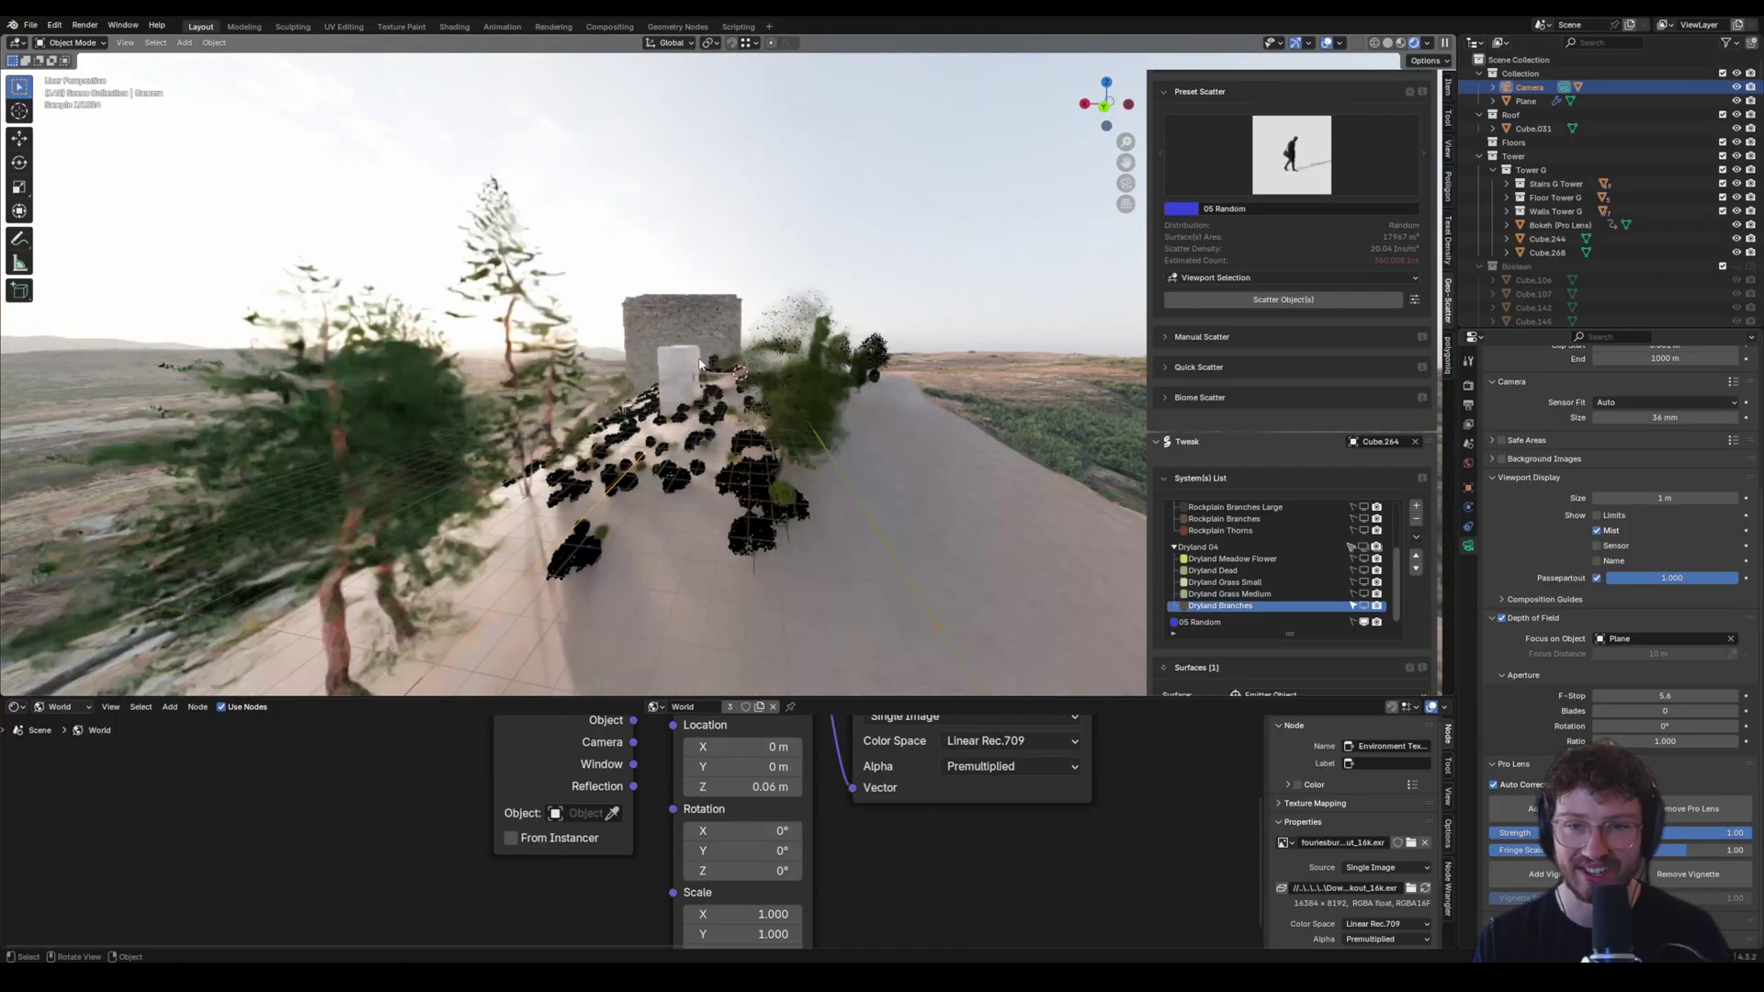
middle_click_drag(697, 359, 715, 436)
scroll(788, 836, "up", 1)
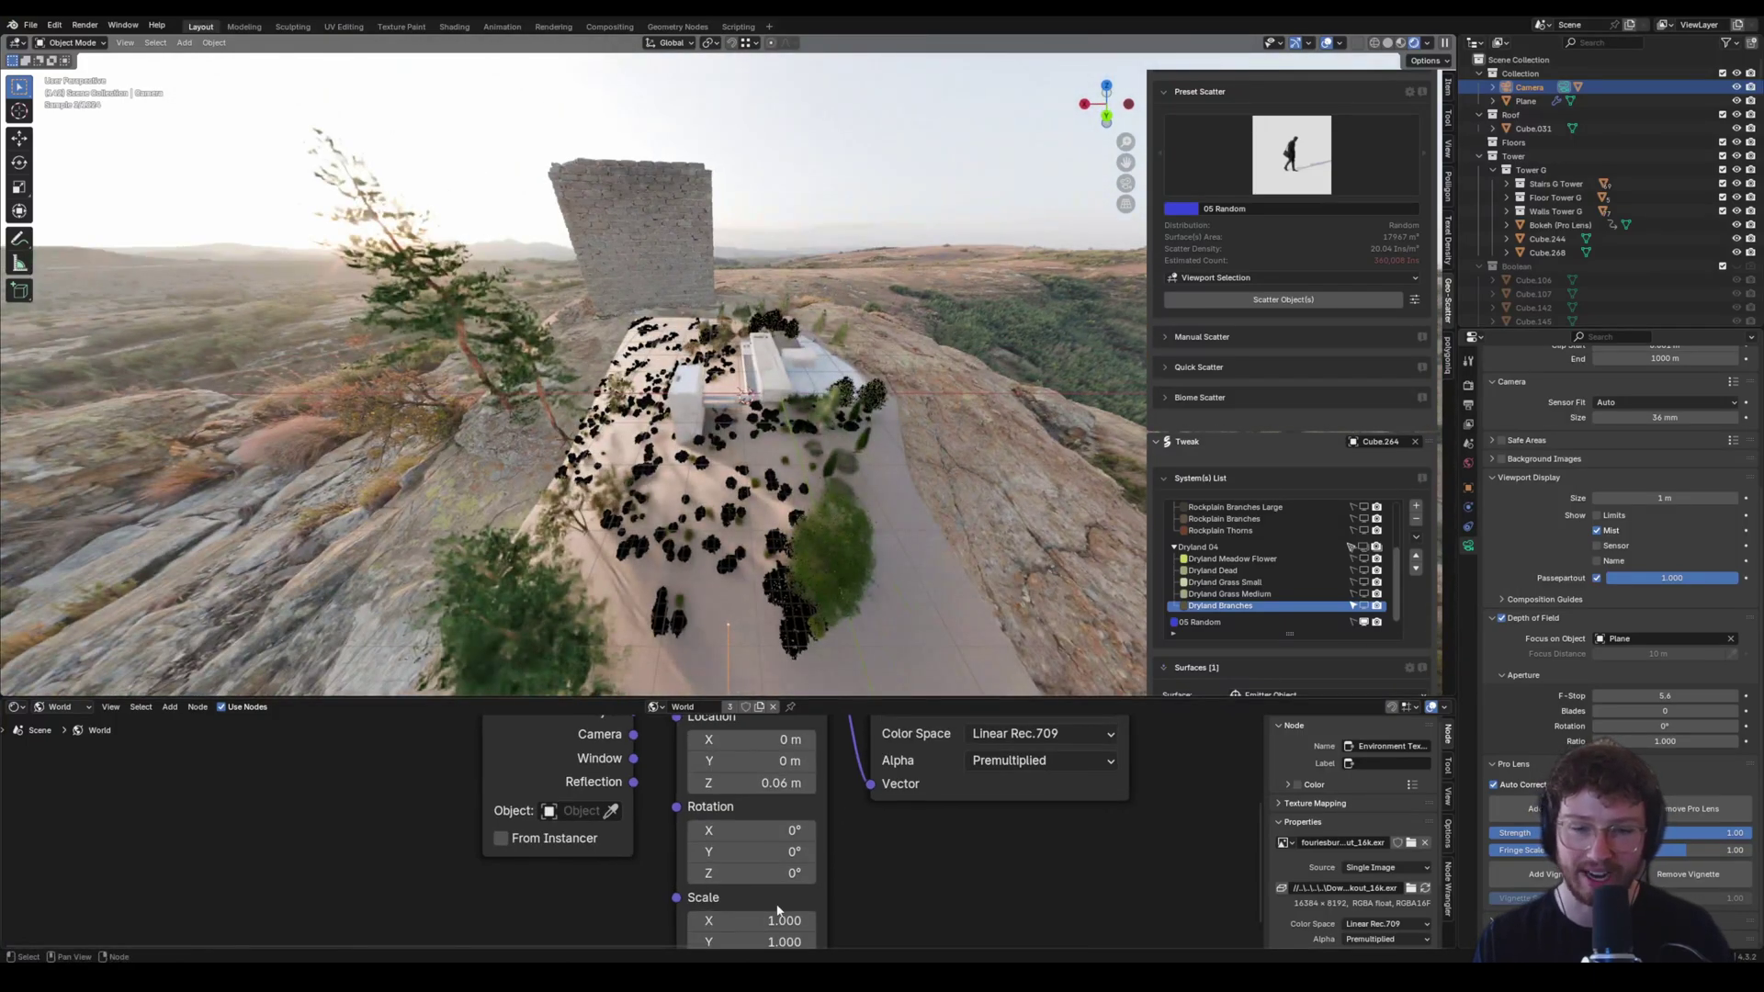
left_click_drag(776, 874, 740, 879)
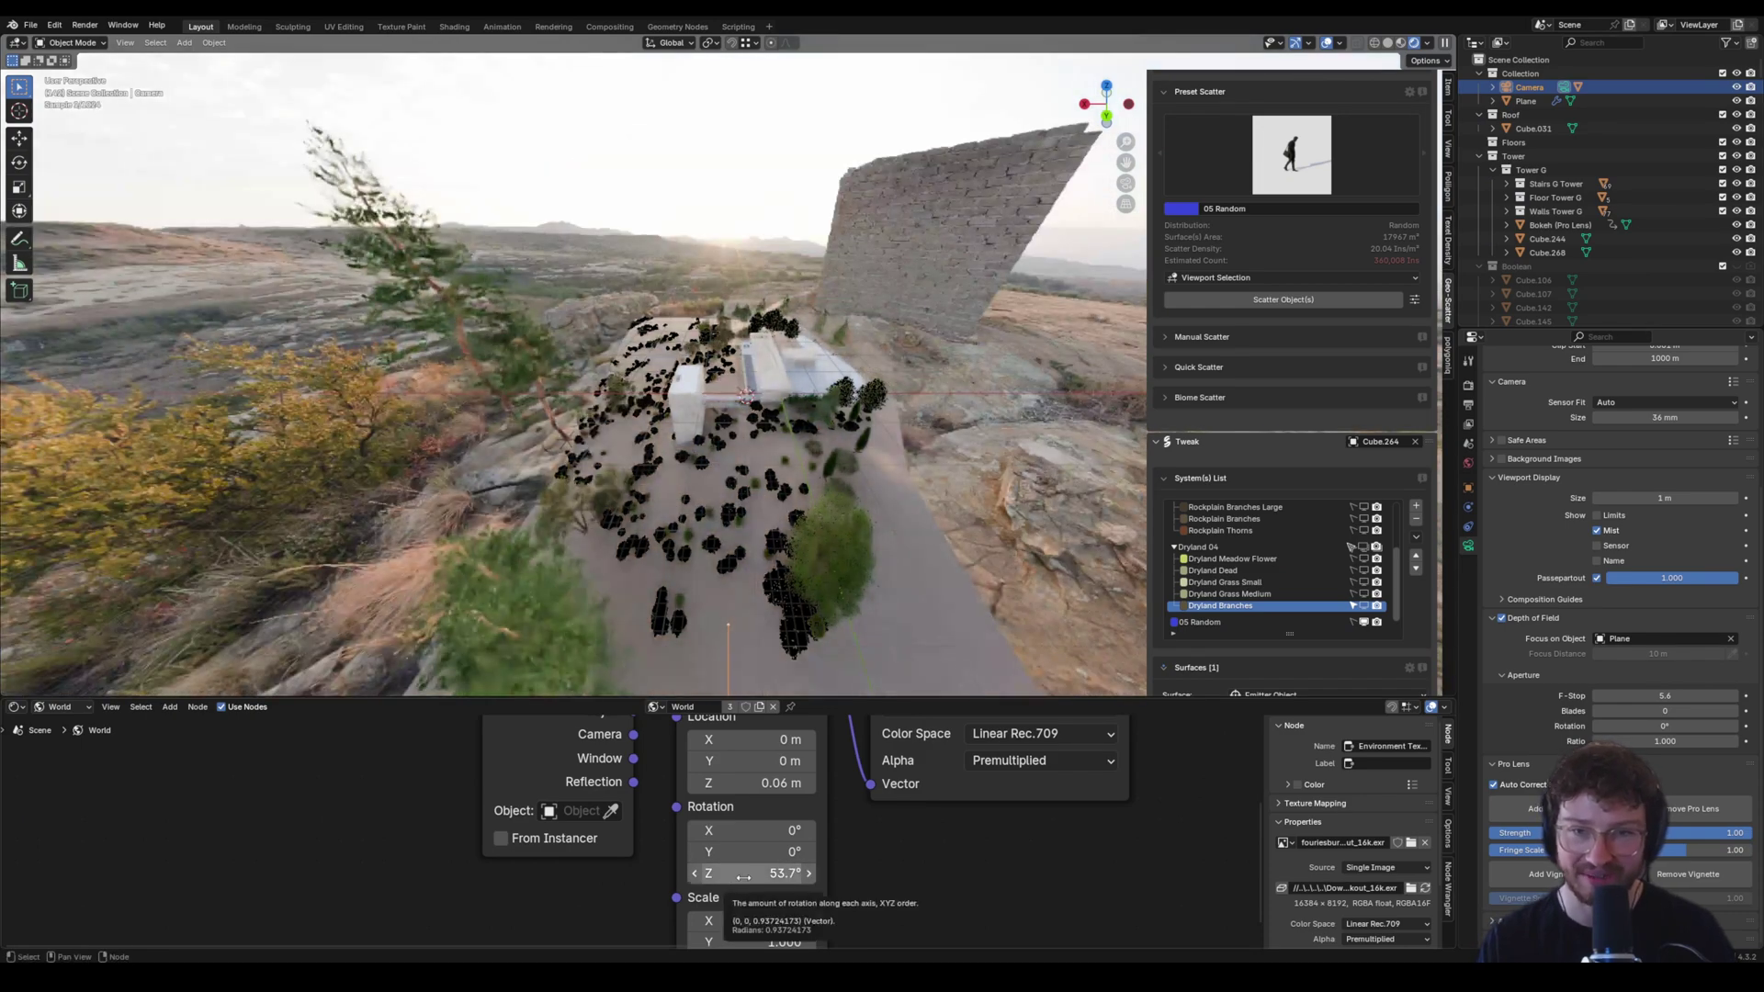
left_click_drag(743, 878, 772, 878)
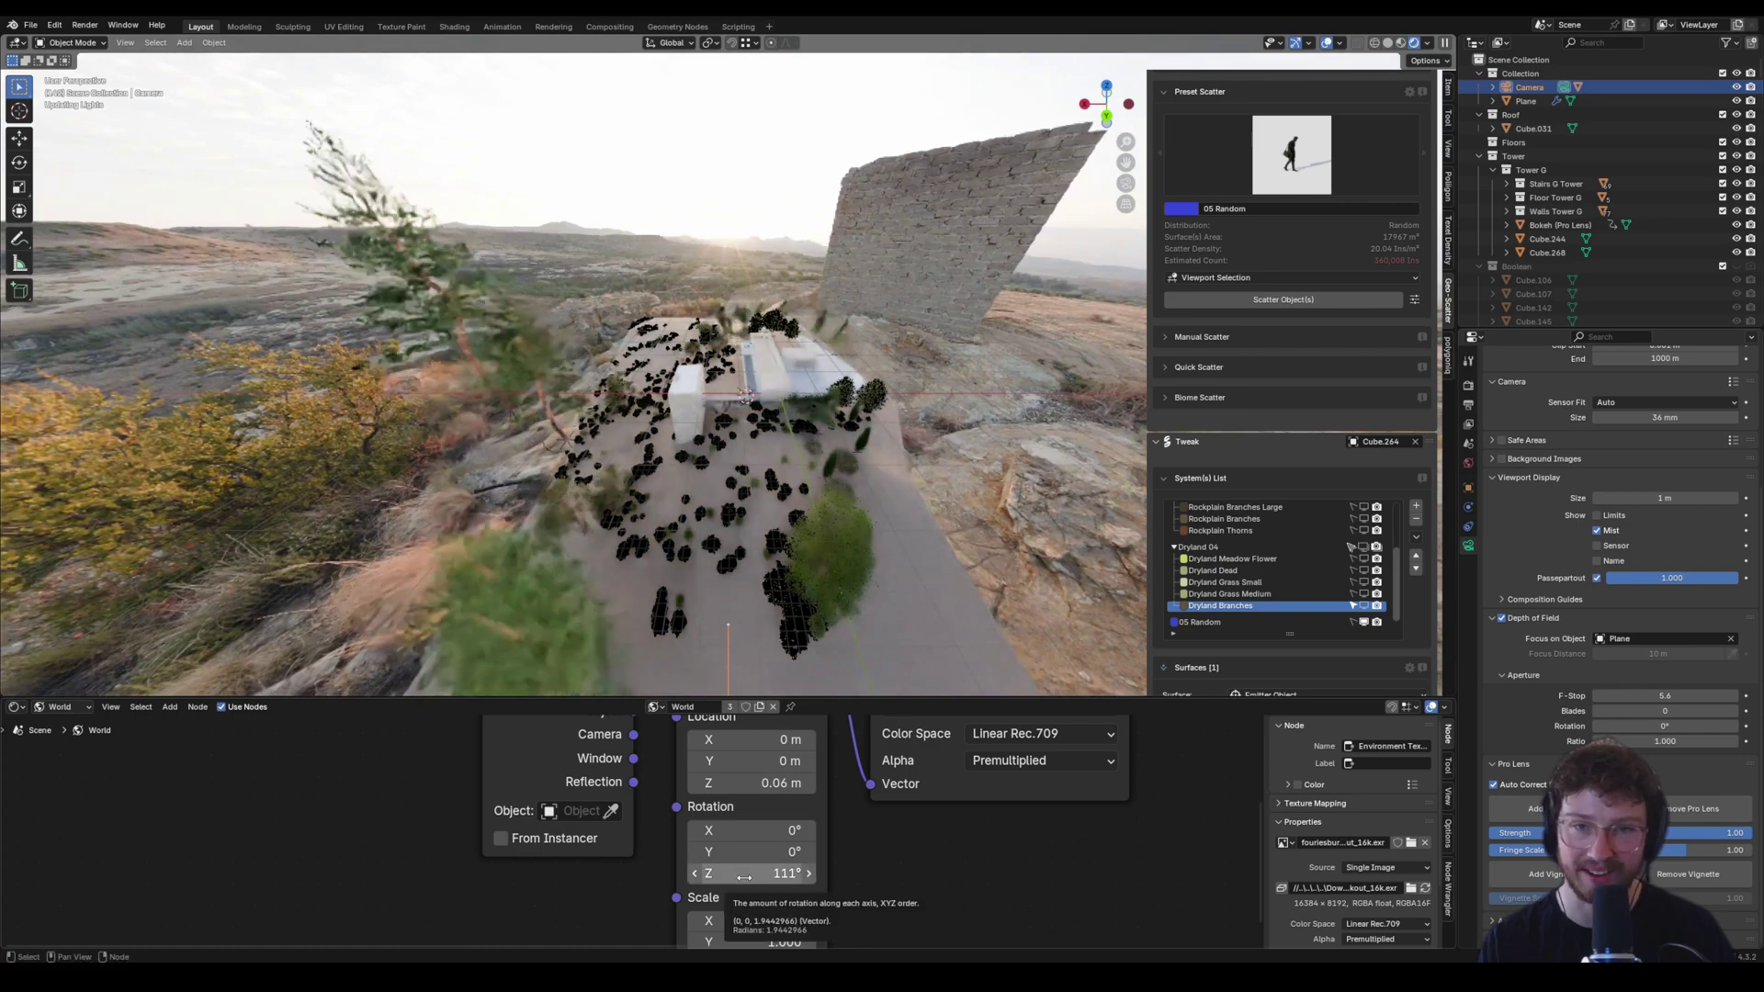
mouse_move(770, 878)
left_mouse_down()
mouse_move(792, 877)
mouse_move(748, 880)
left_mouse_up()
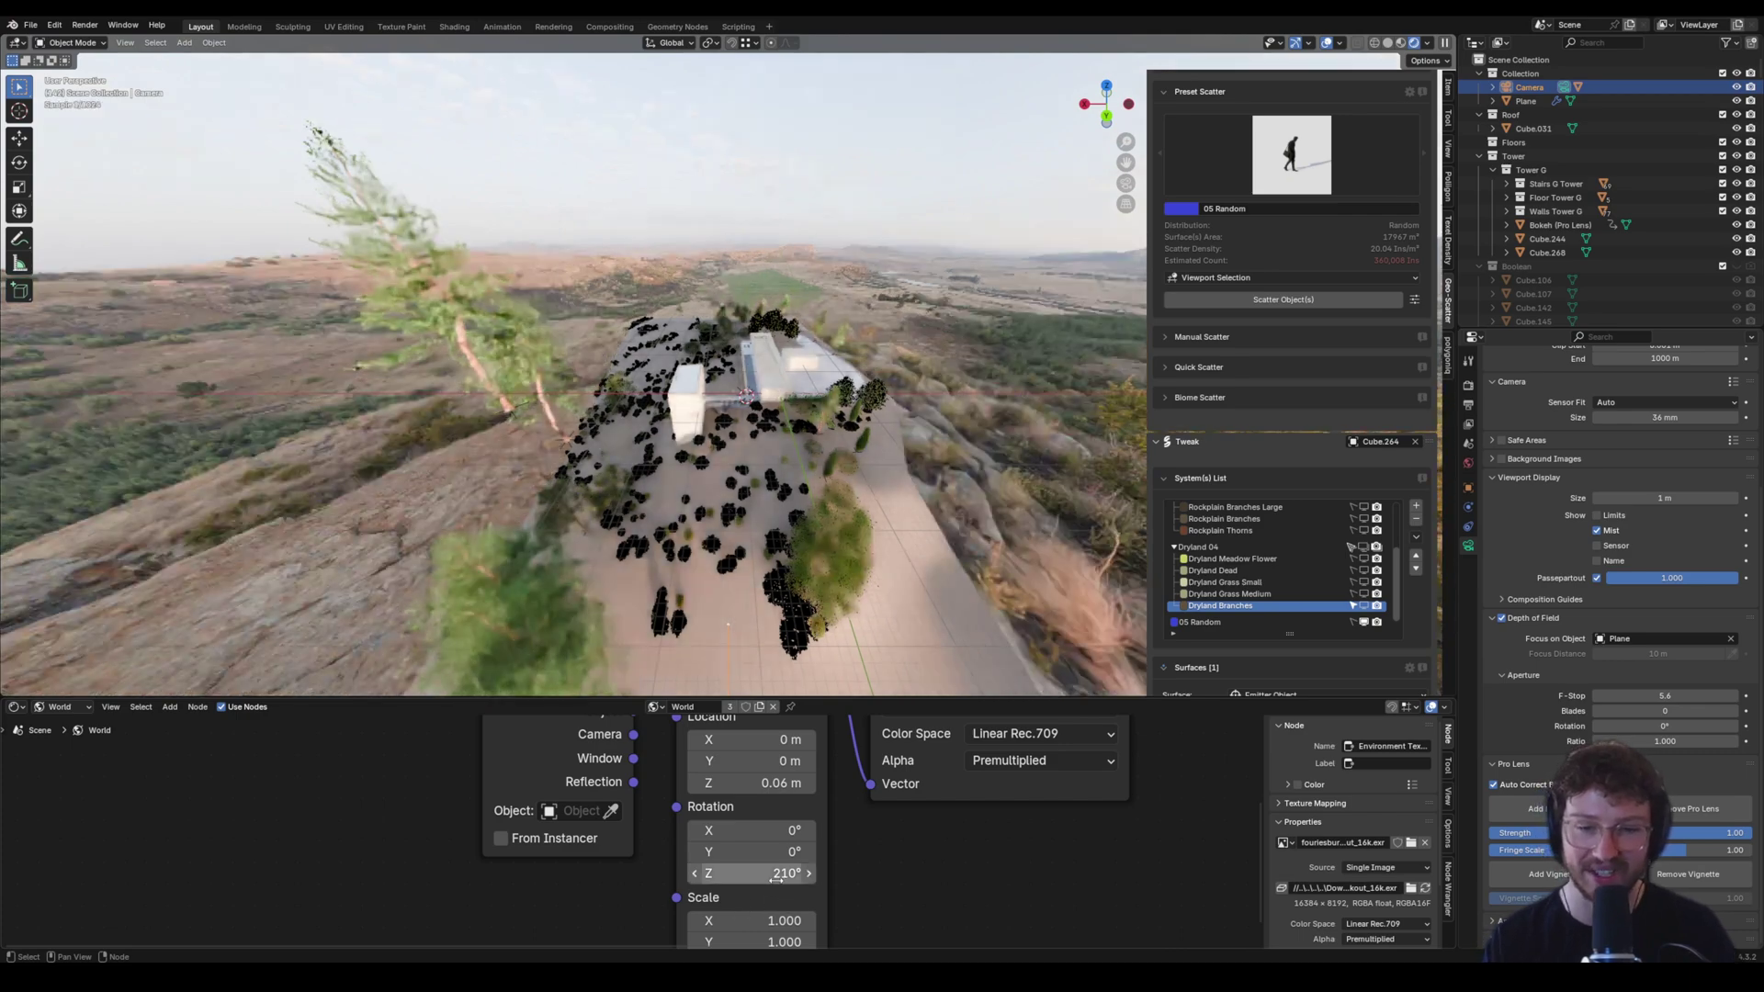
left_click_drag(761, 877, 760, 877)
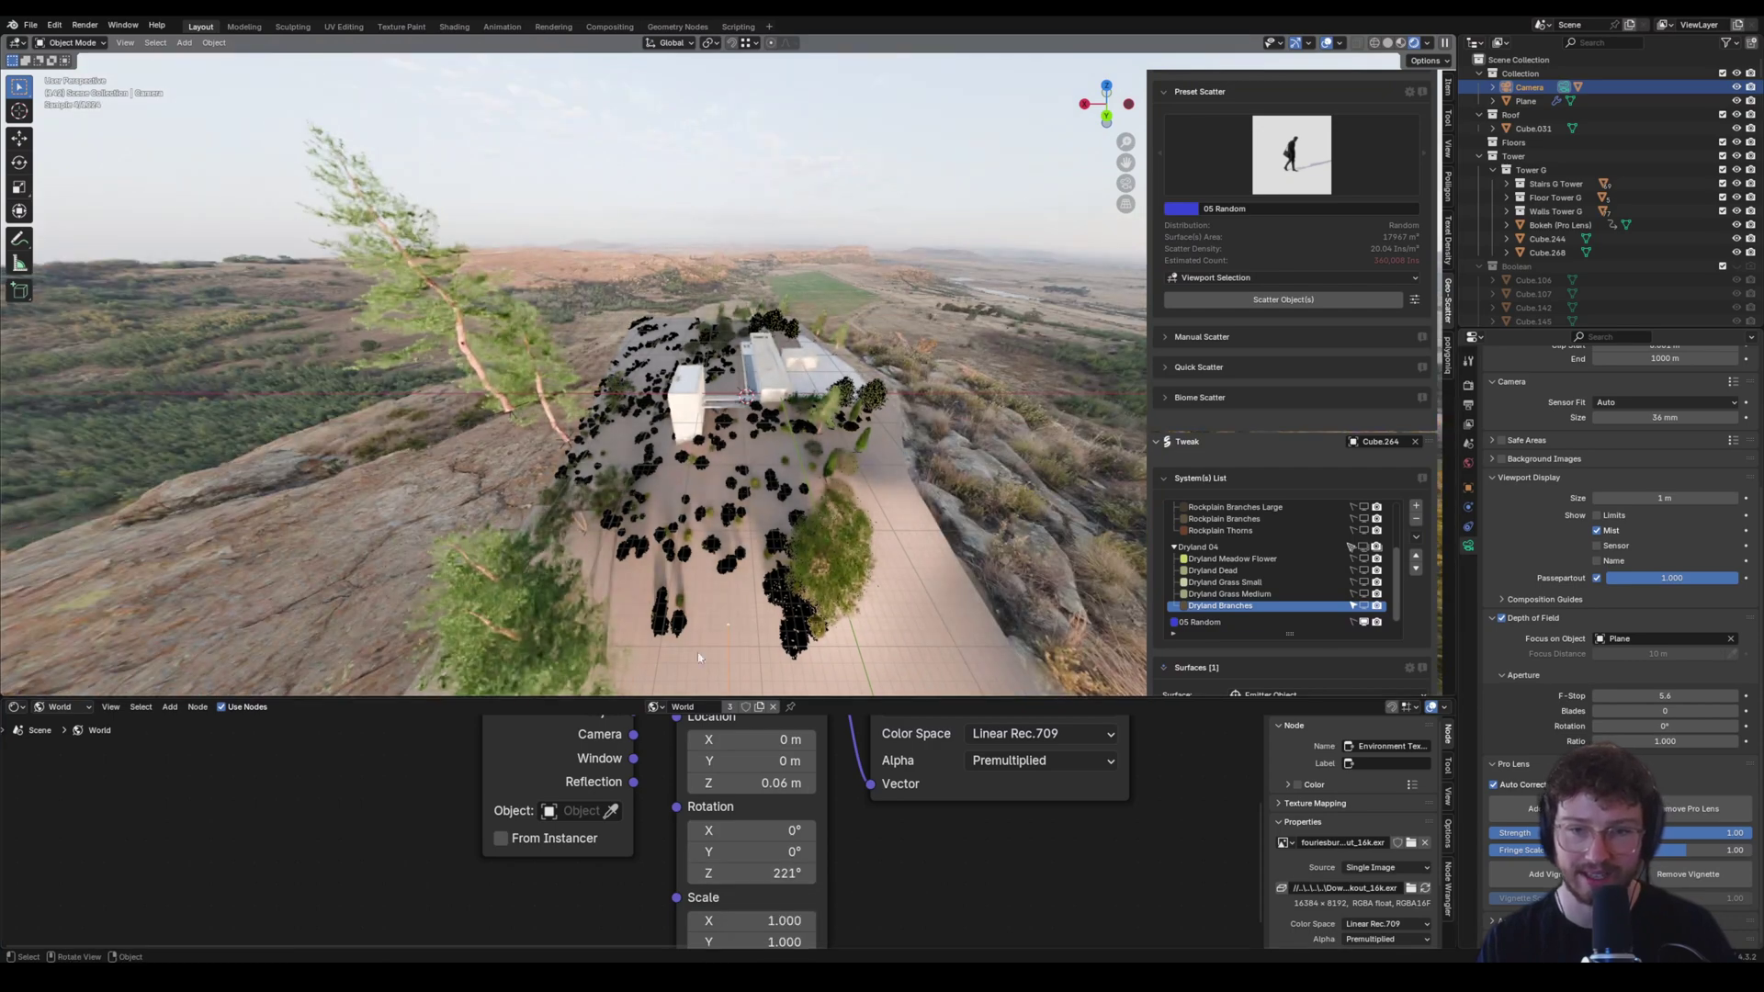
Inspect the hillside and HDRI surroundings from several angles, then return to the camera view.
middle_click_drag(697, 653, 434, 425)
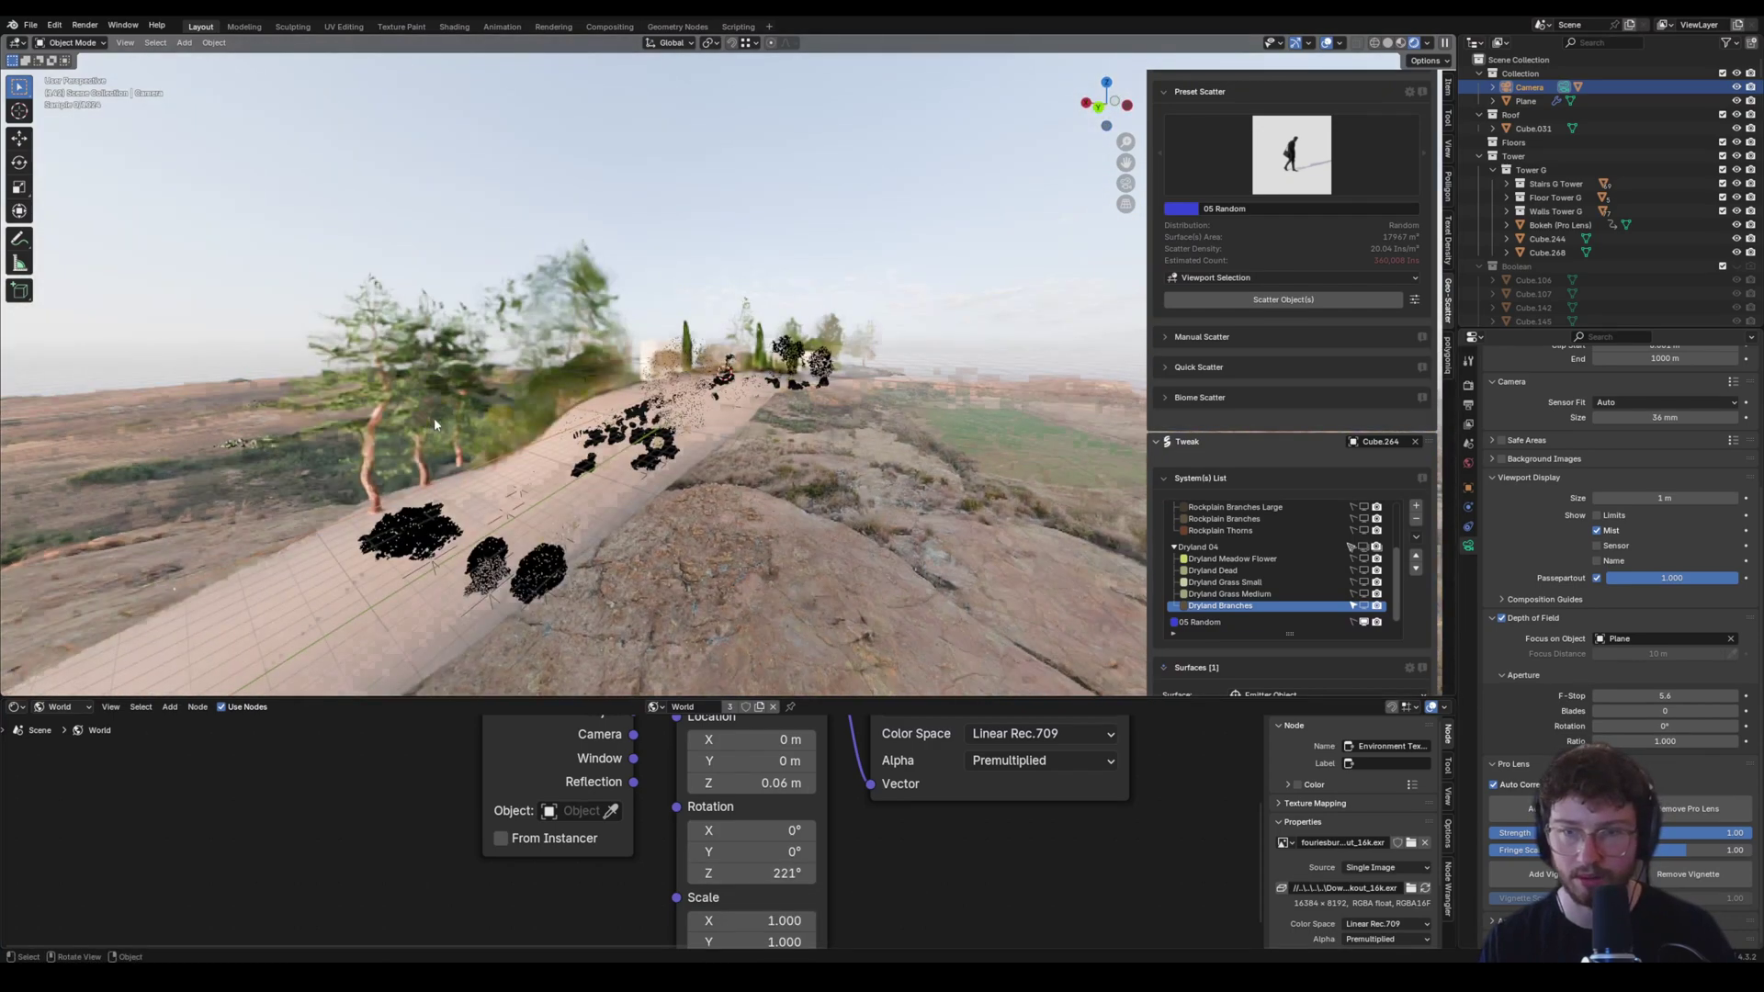
scroll(435, 424, "down", 5)
middle_click_drag(584, 430, 738, 397)
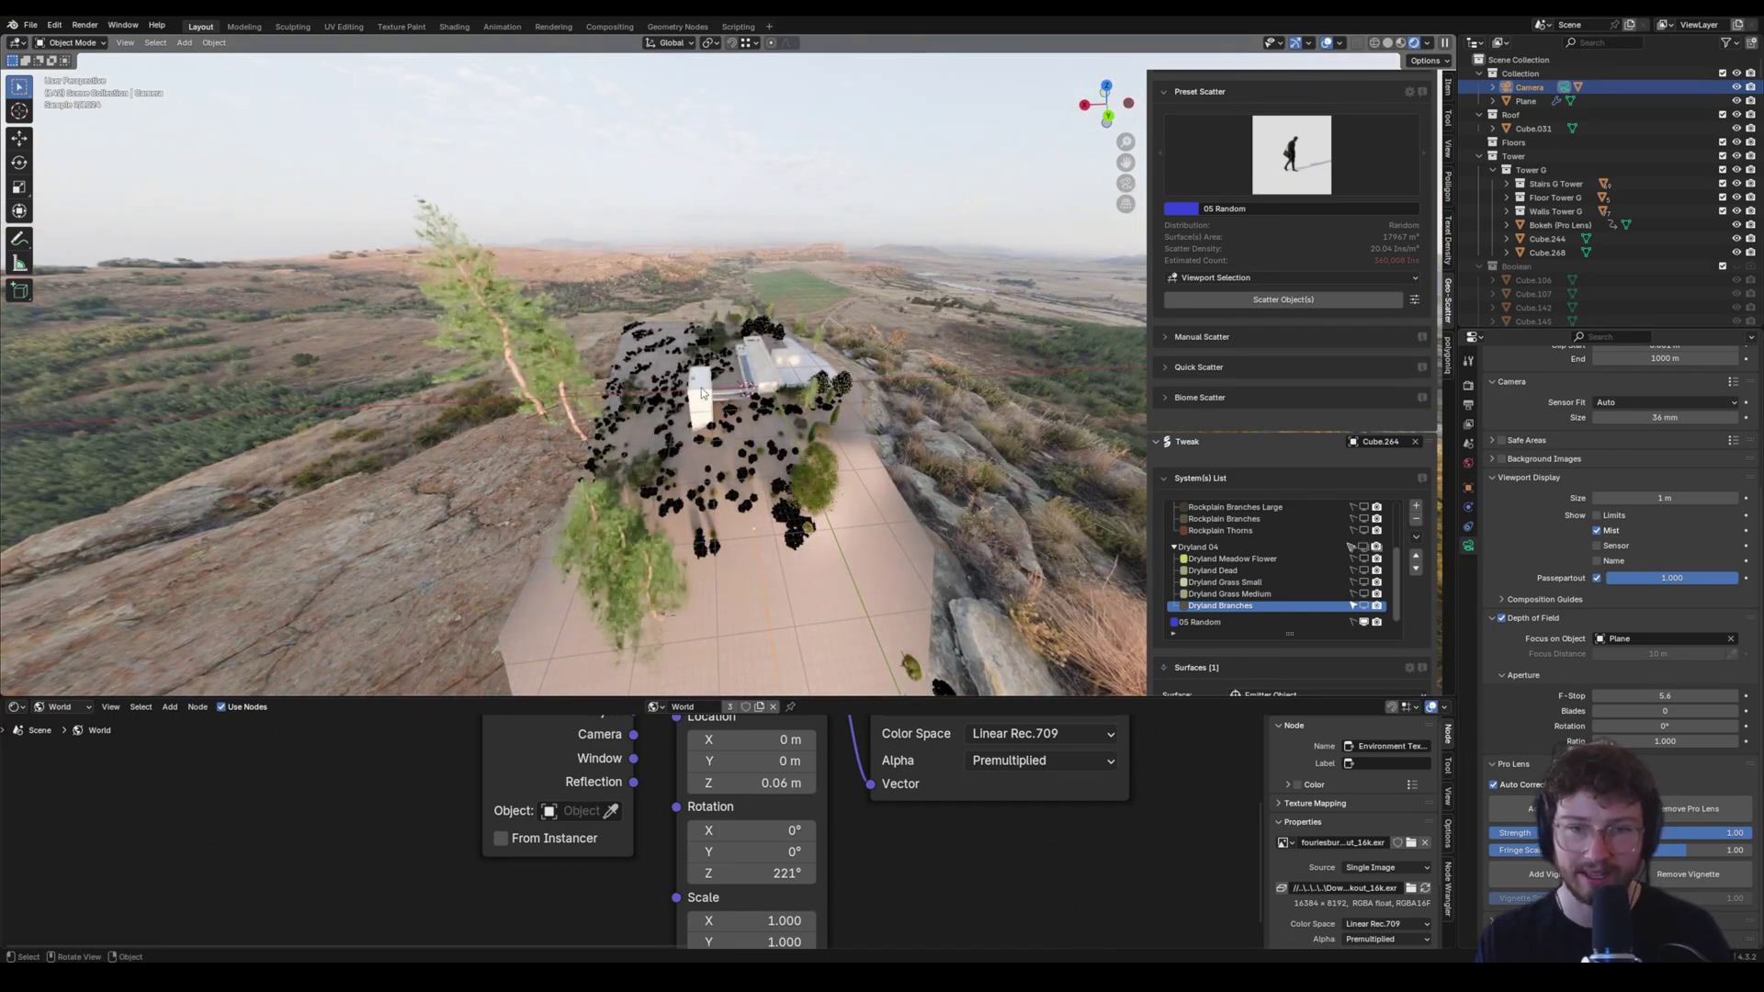
key("KP_0")
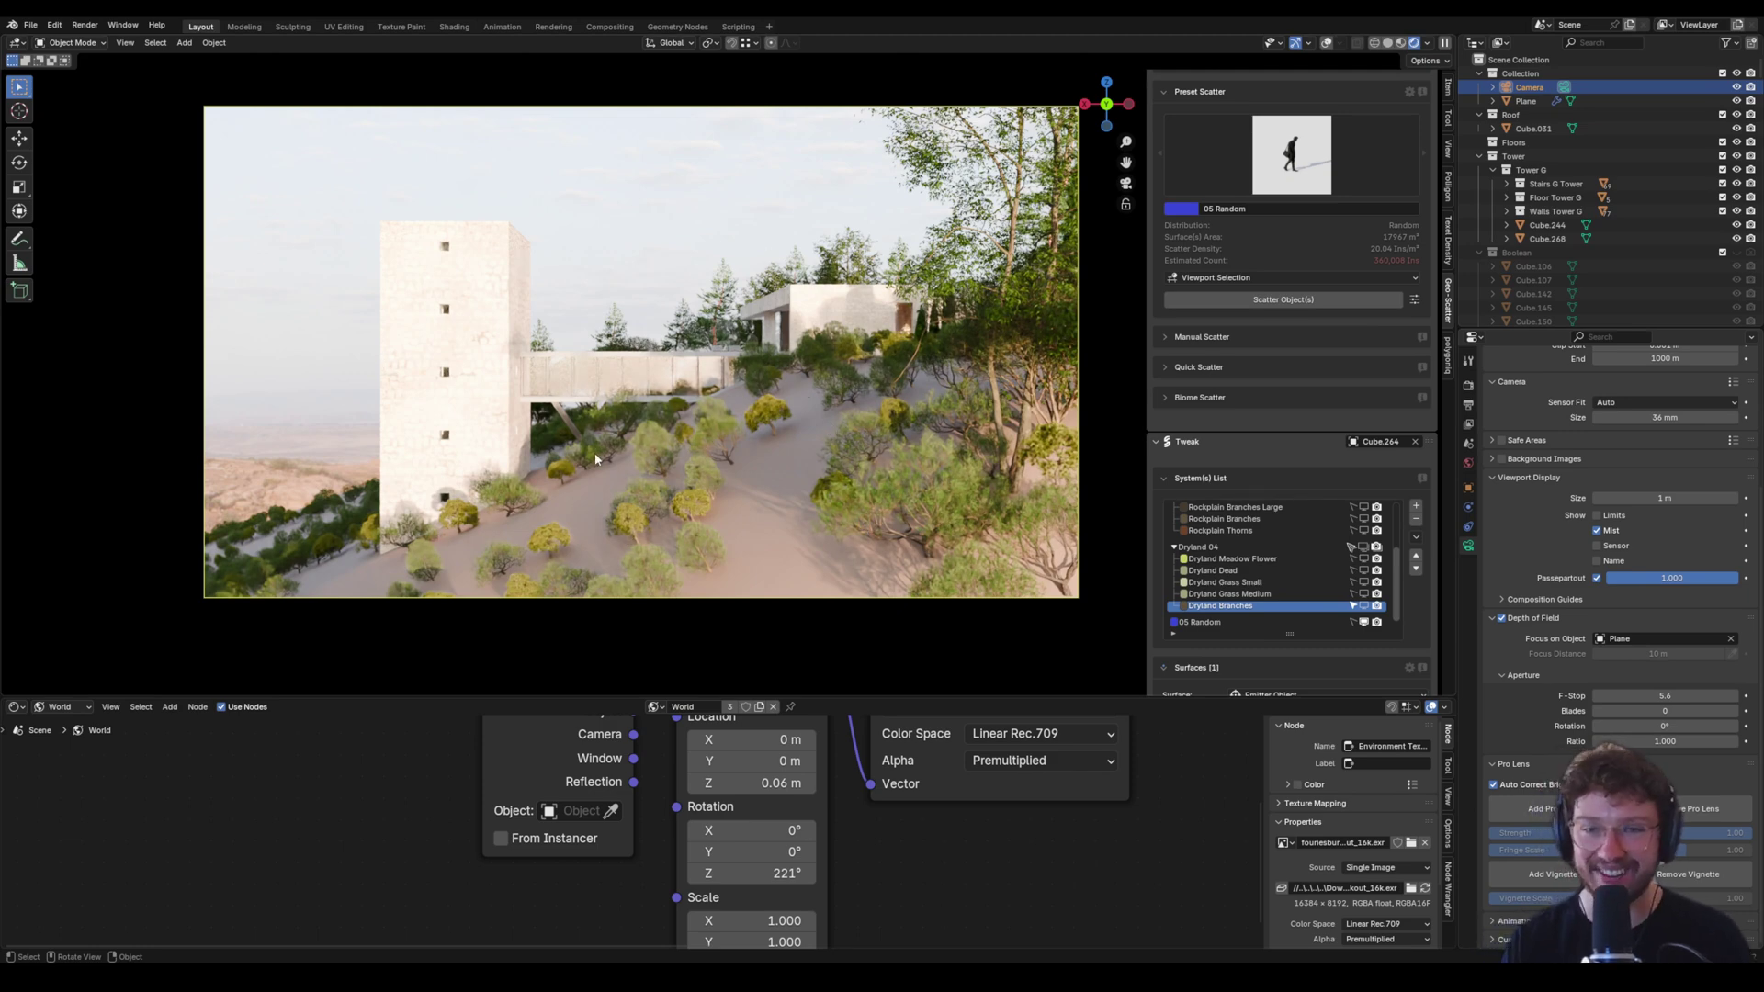
Try different Z rotations for the environment mapping in the camera view, including 297°, 318°, 343° and 364°, ending at about 355°.
middle_click_drag(763, 832, 760, 808)
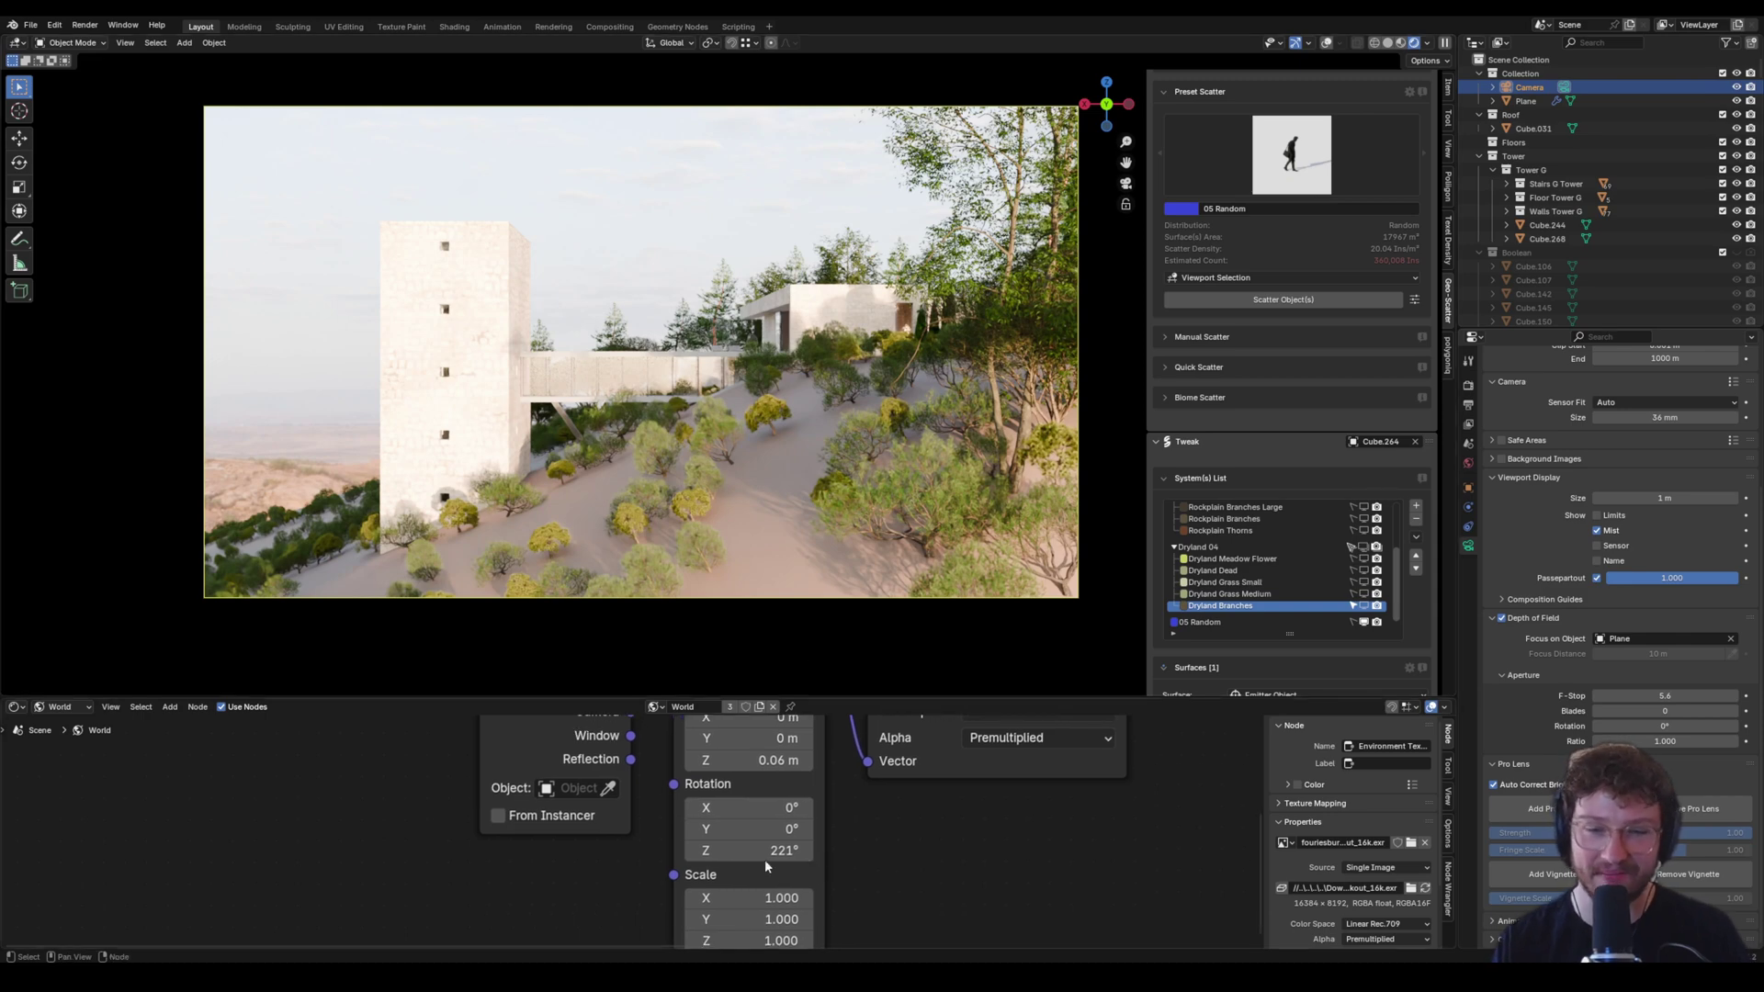
mouse_move(753, 851)
left_mouse_down()
mouse_move(822, 851)
mouse_move(750, 851)
left_mouse_up()
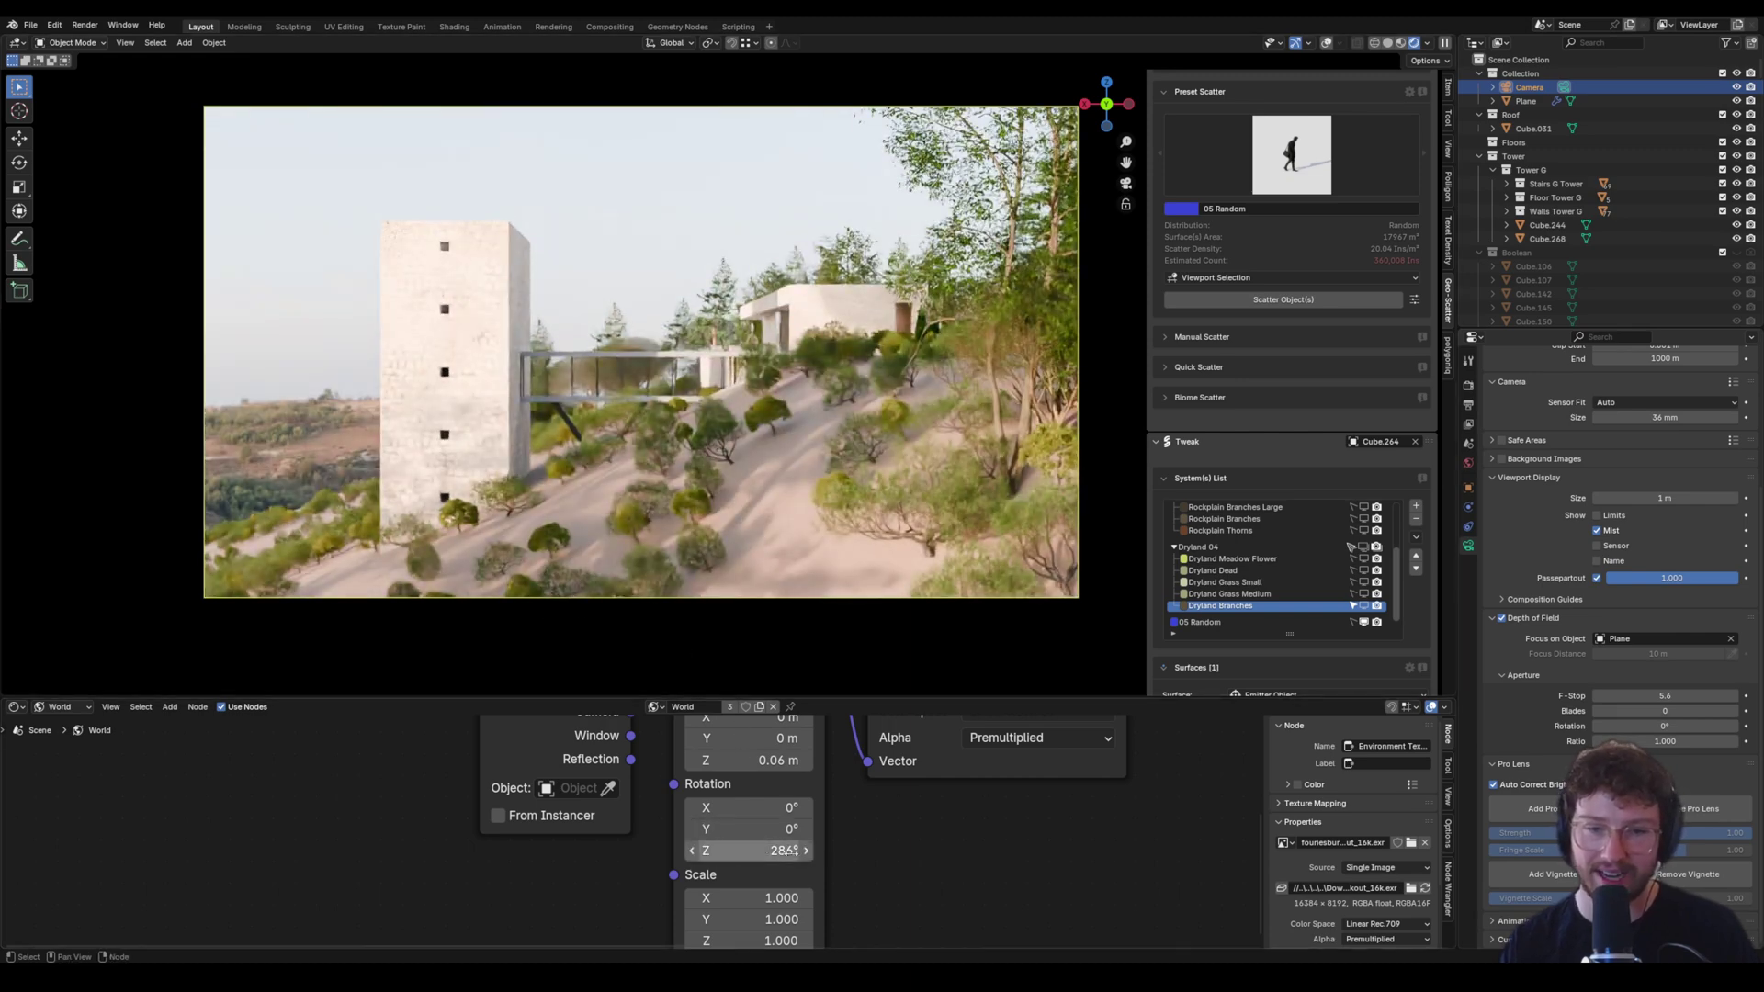
left_click_drag(771, 851, 782, 852)
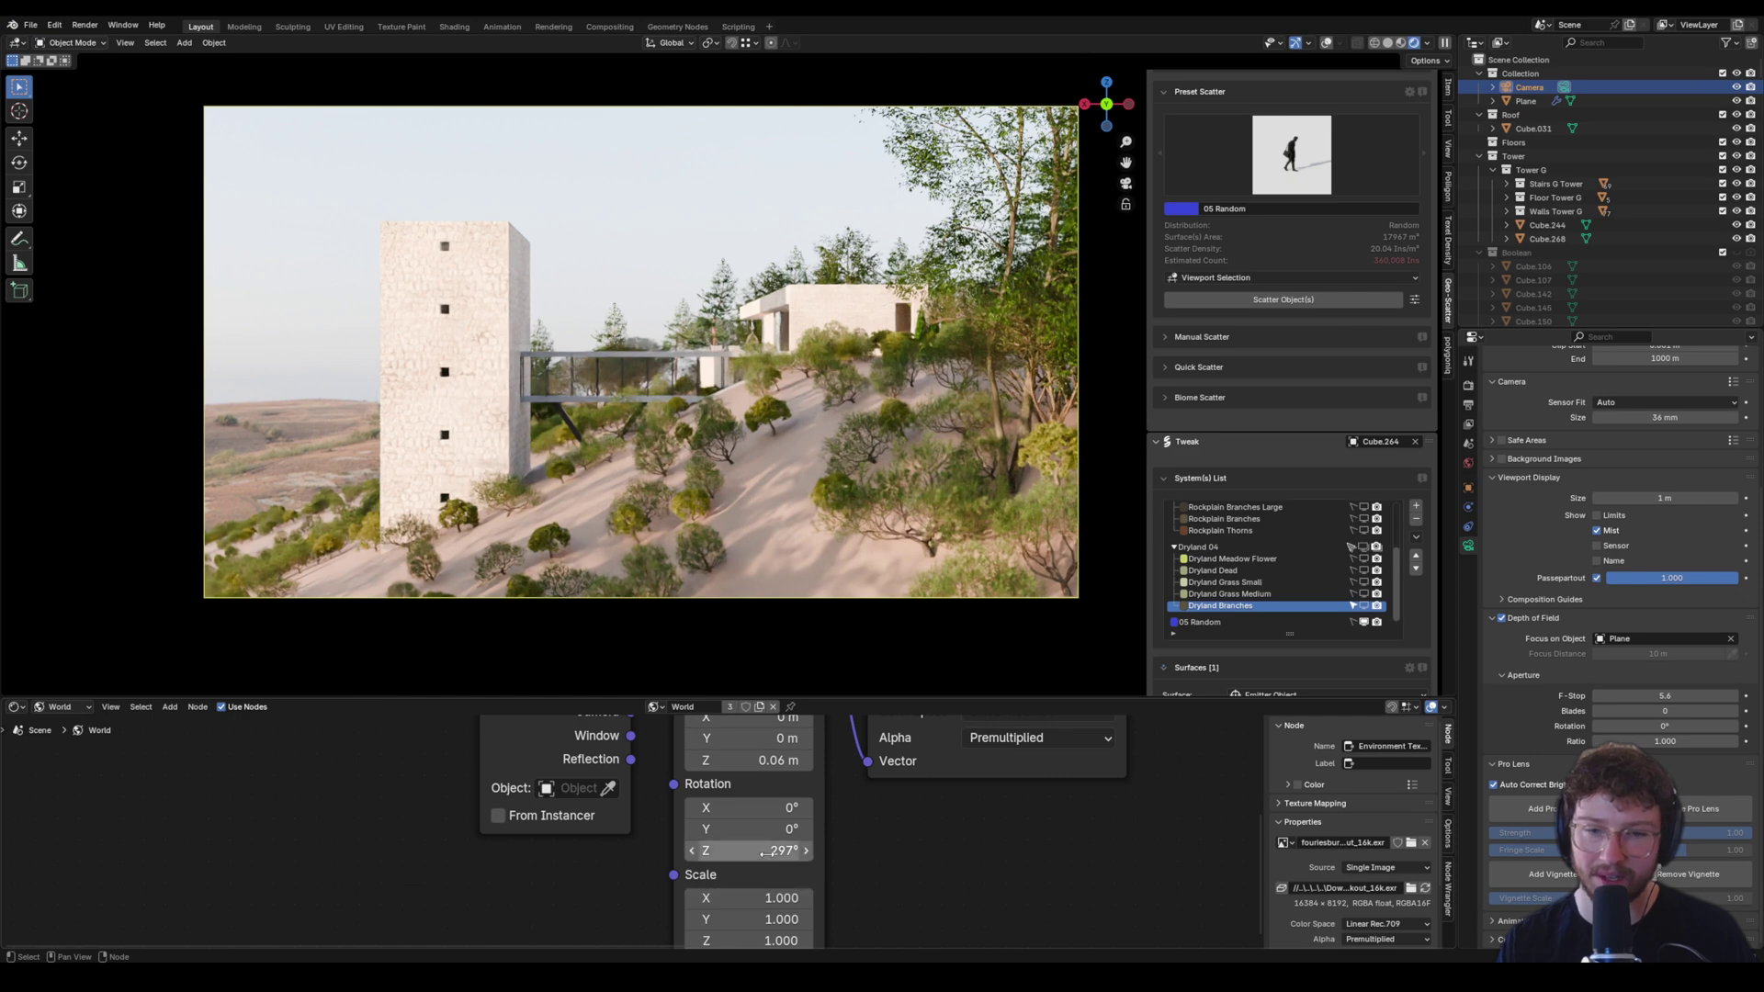
left_click_drag(706, 851, 793, 851)
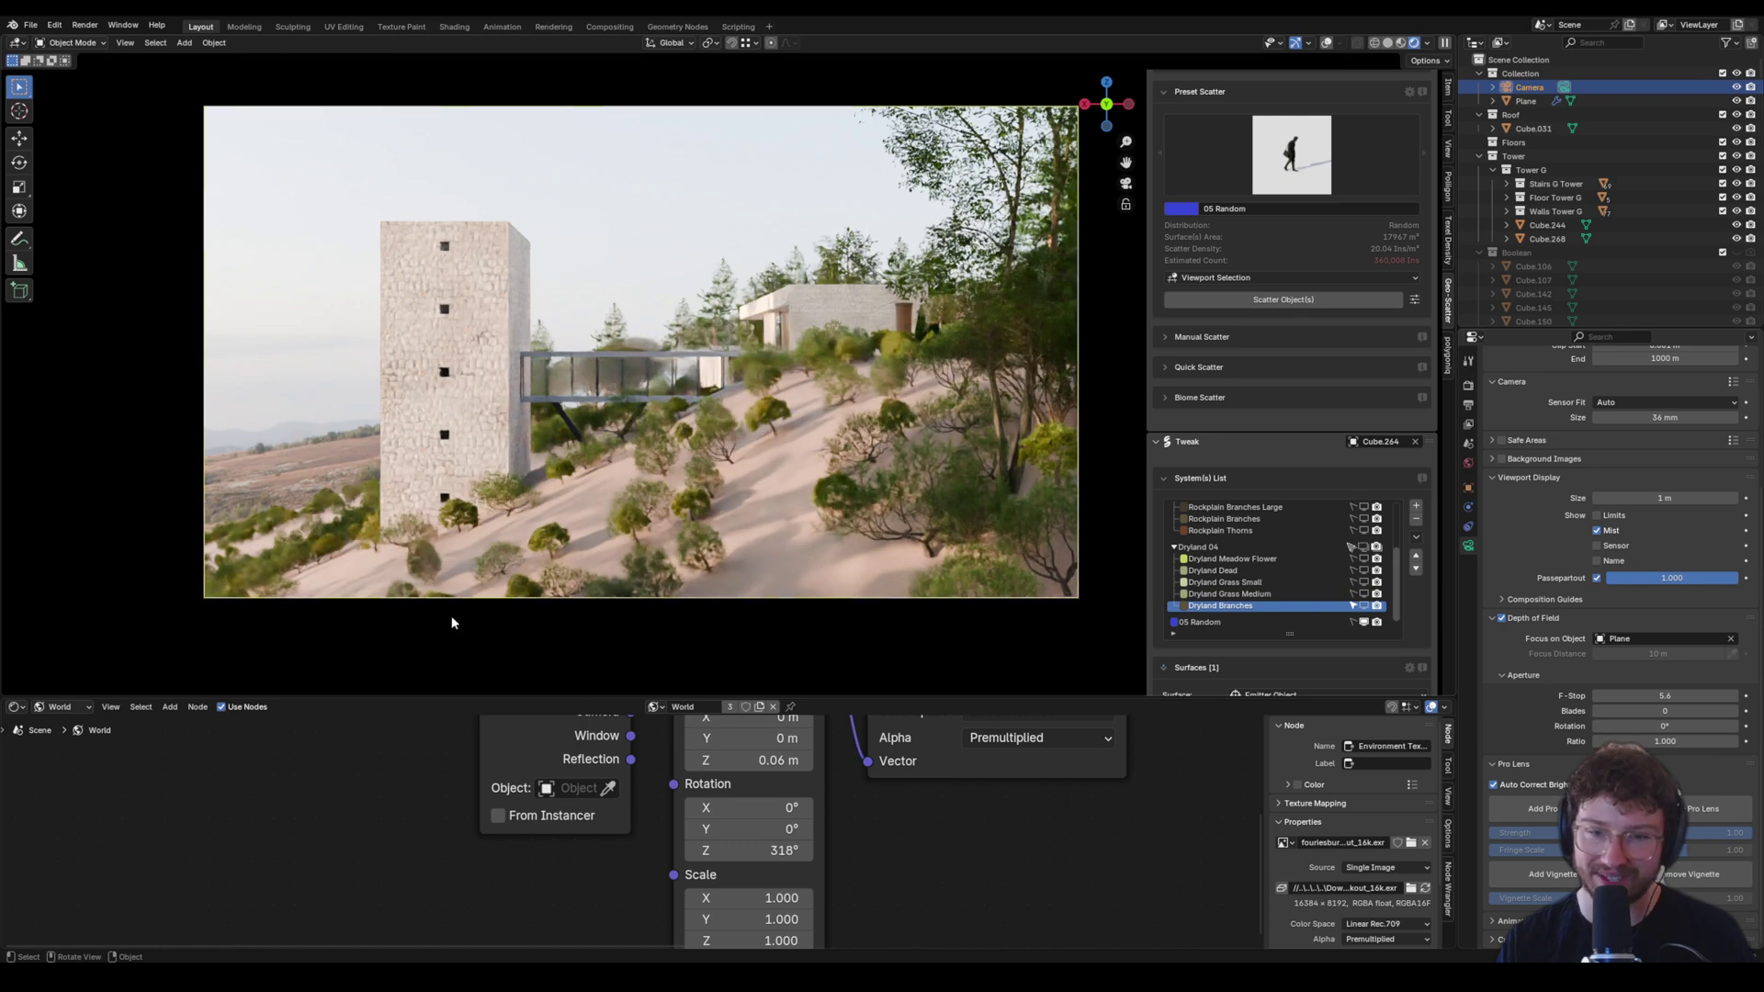
left_click_drag(732, 851, 732, 852)
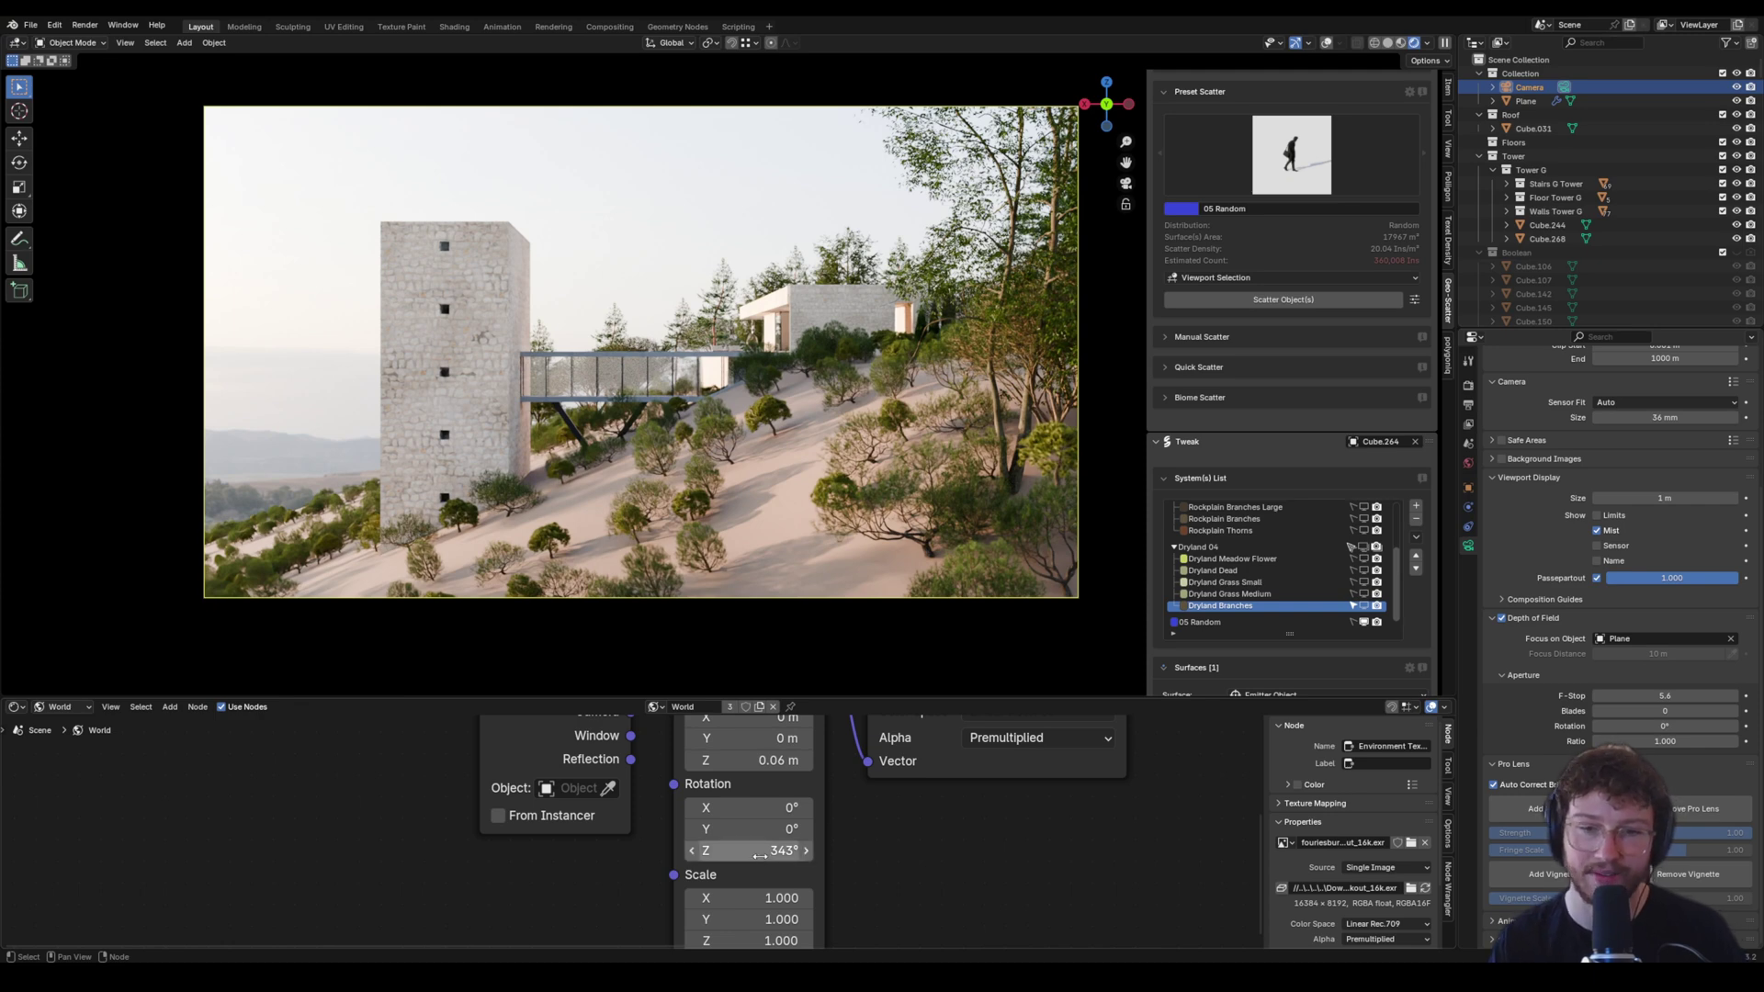
left_click_drag(760, 857, 798, 856)
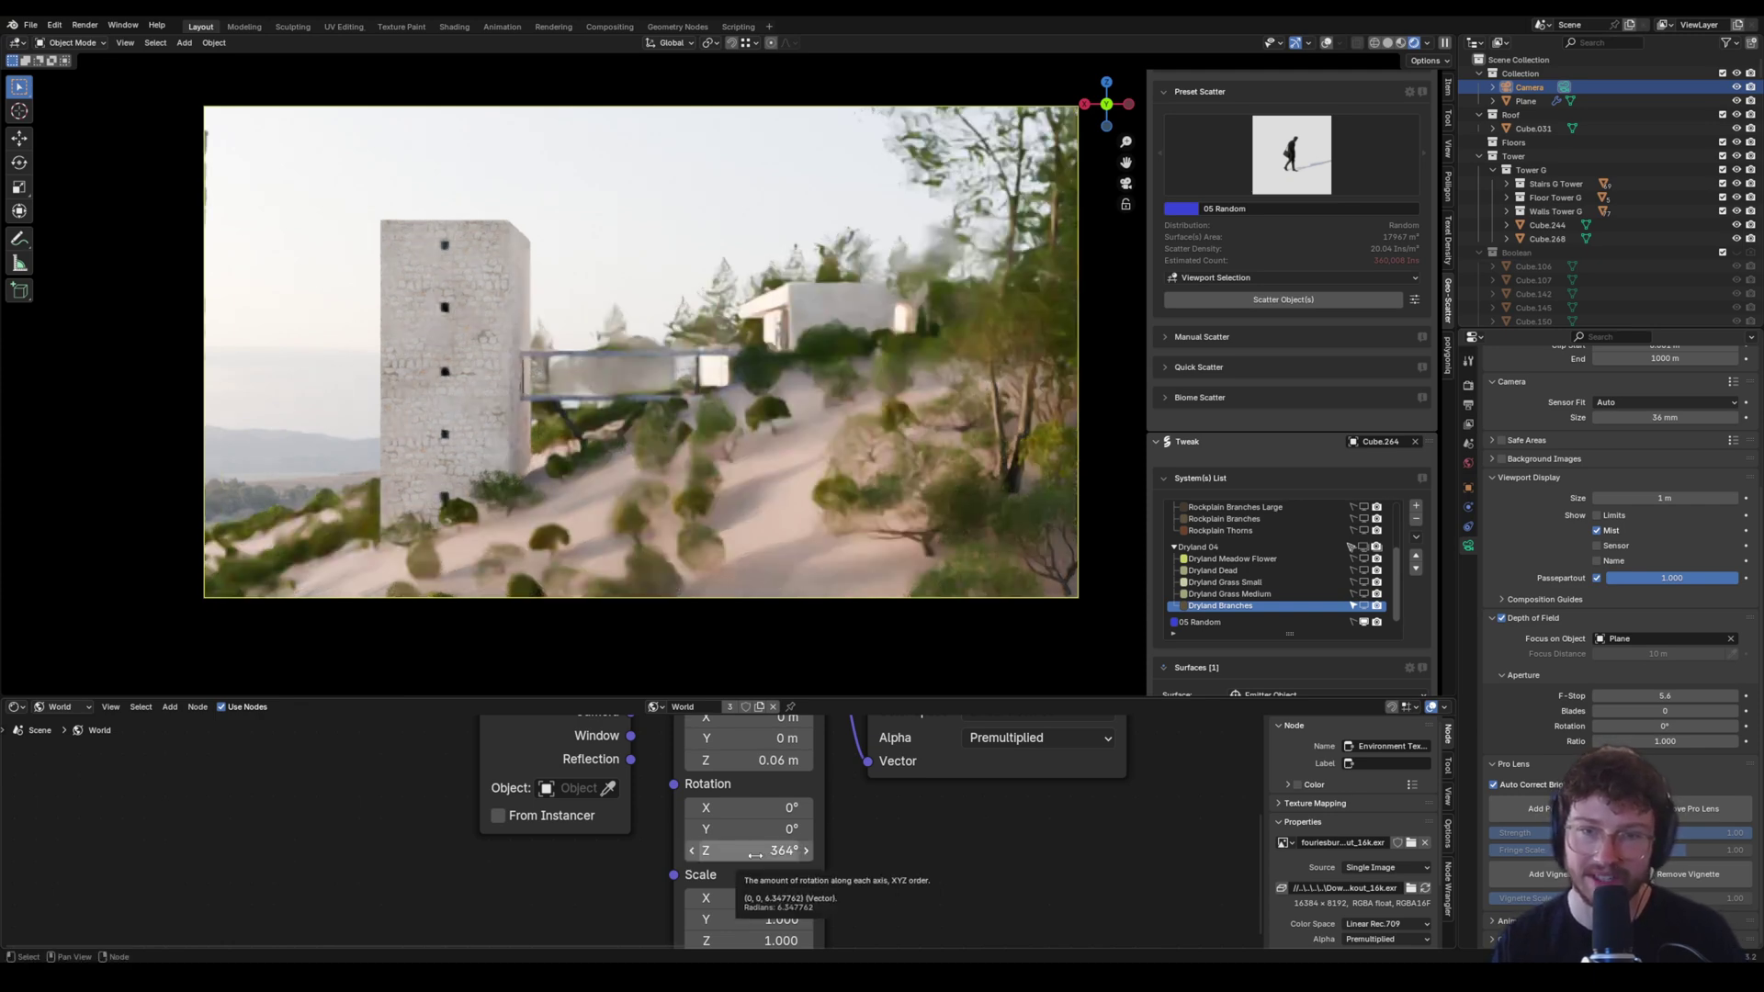
left_click_drag(755, 855, 759, 855)
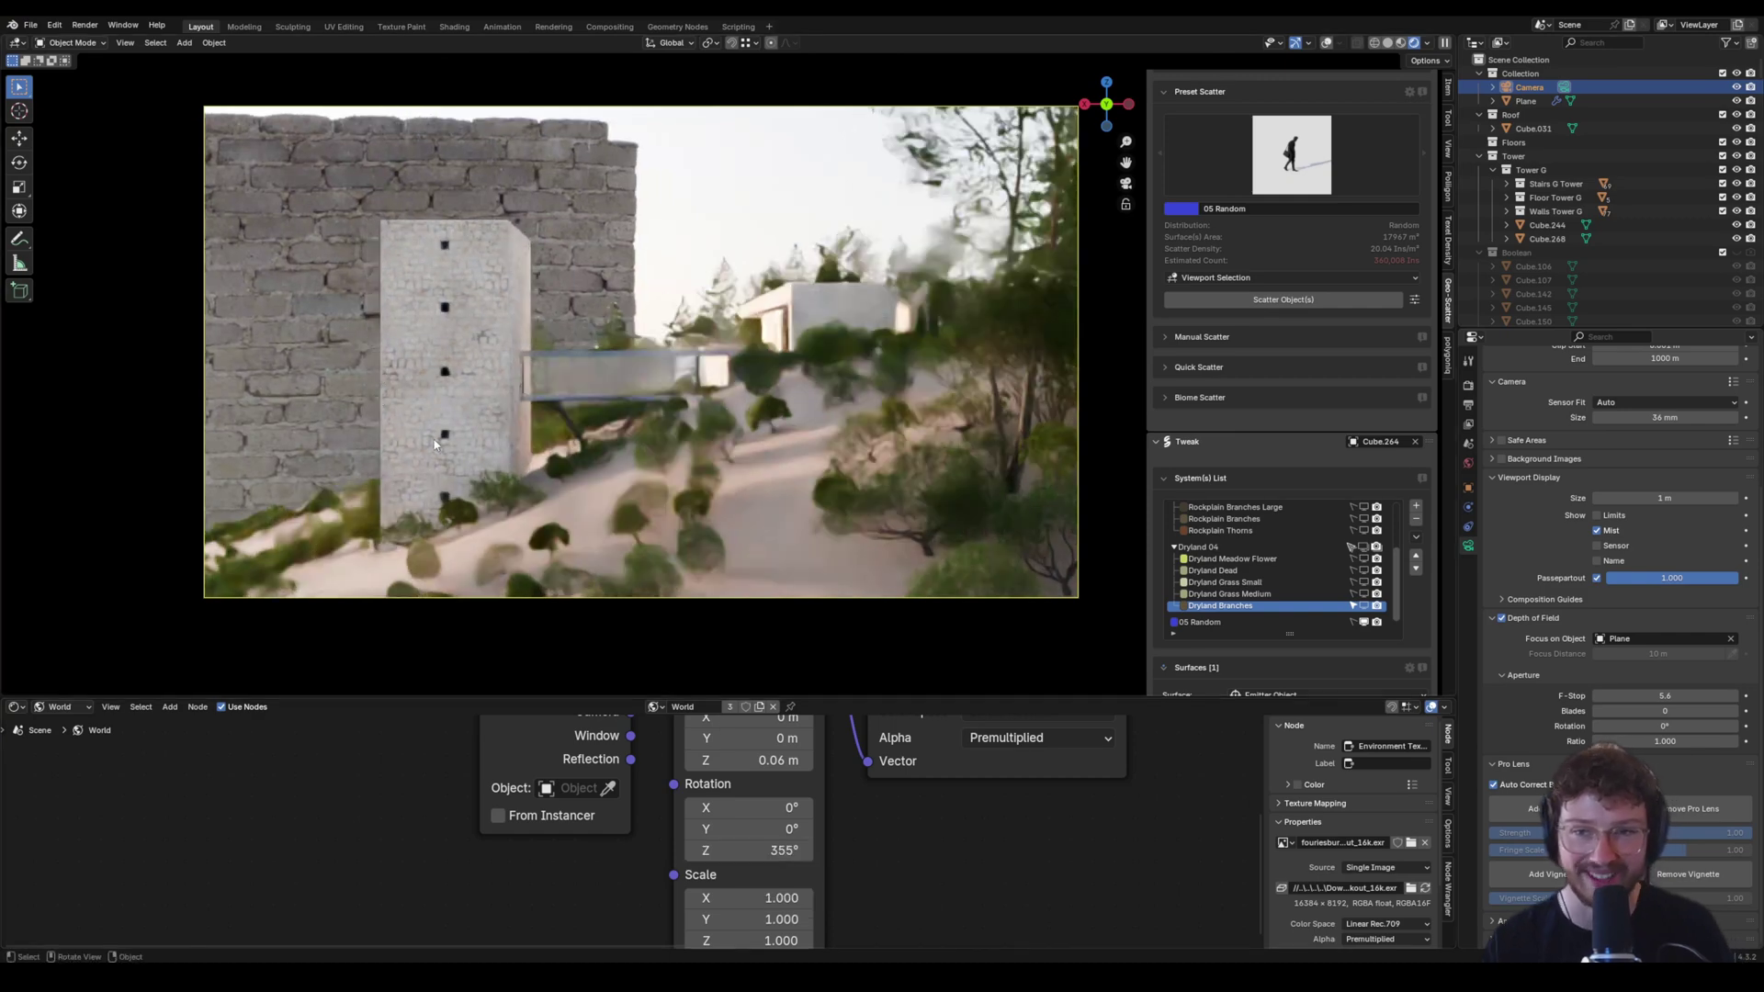
Set the environment mapping's Z rotation to 320°.
left_click(782, 850)
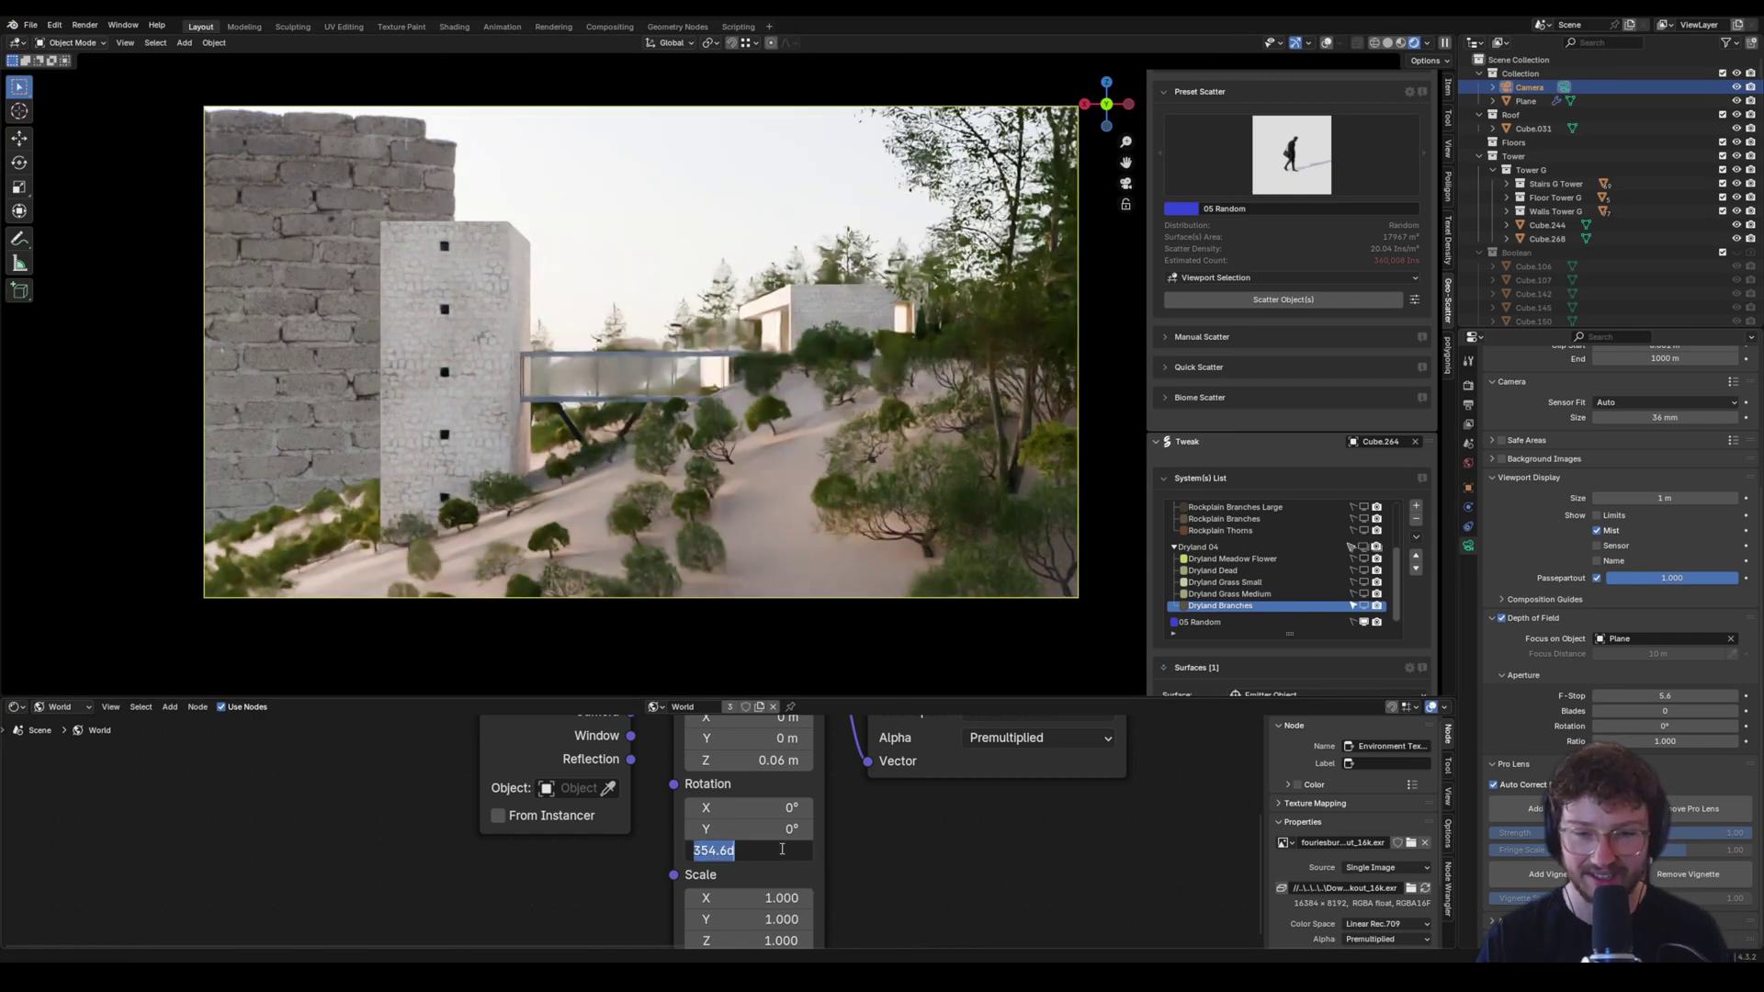
type("320")
key("Return")
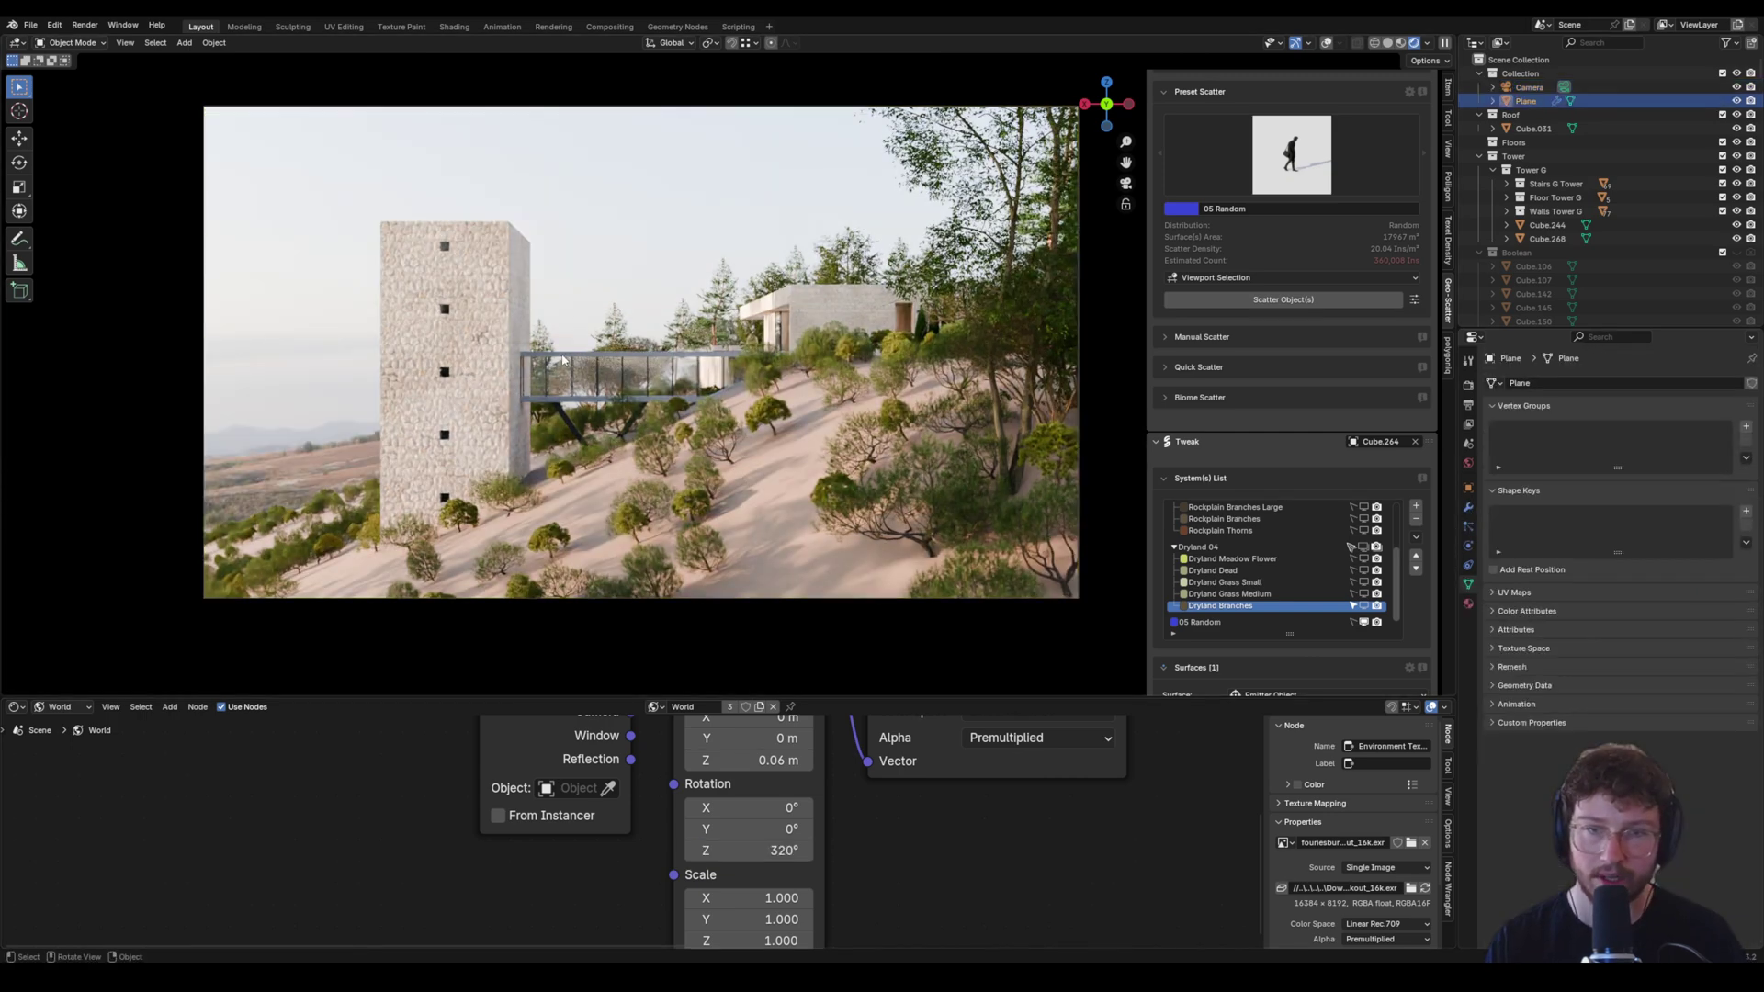
Show the imported Poliigon assets for the scene.
left_click(1448, 193)
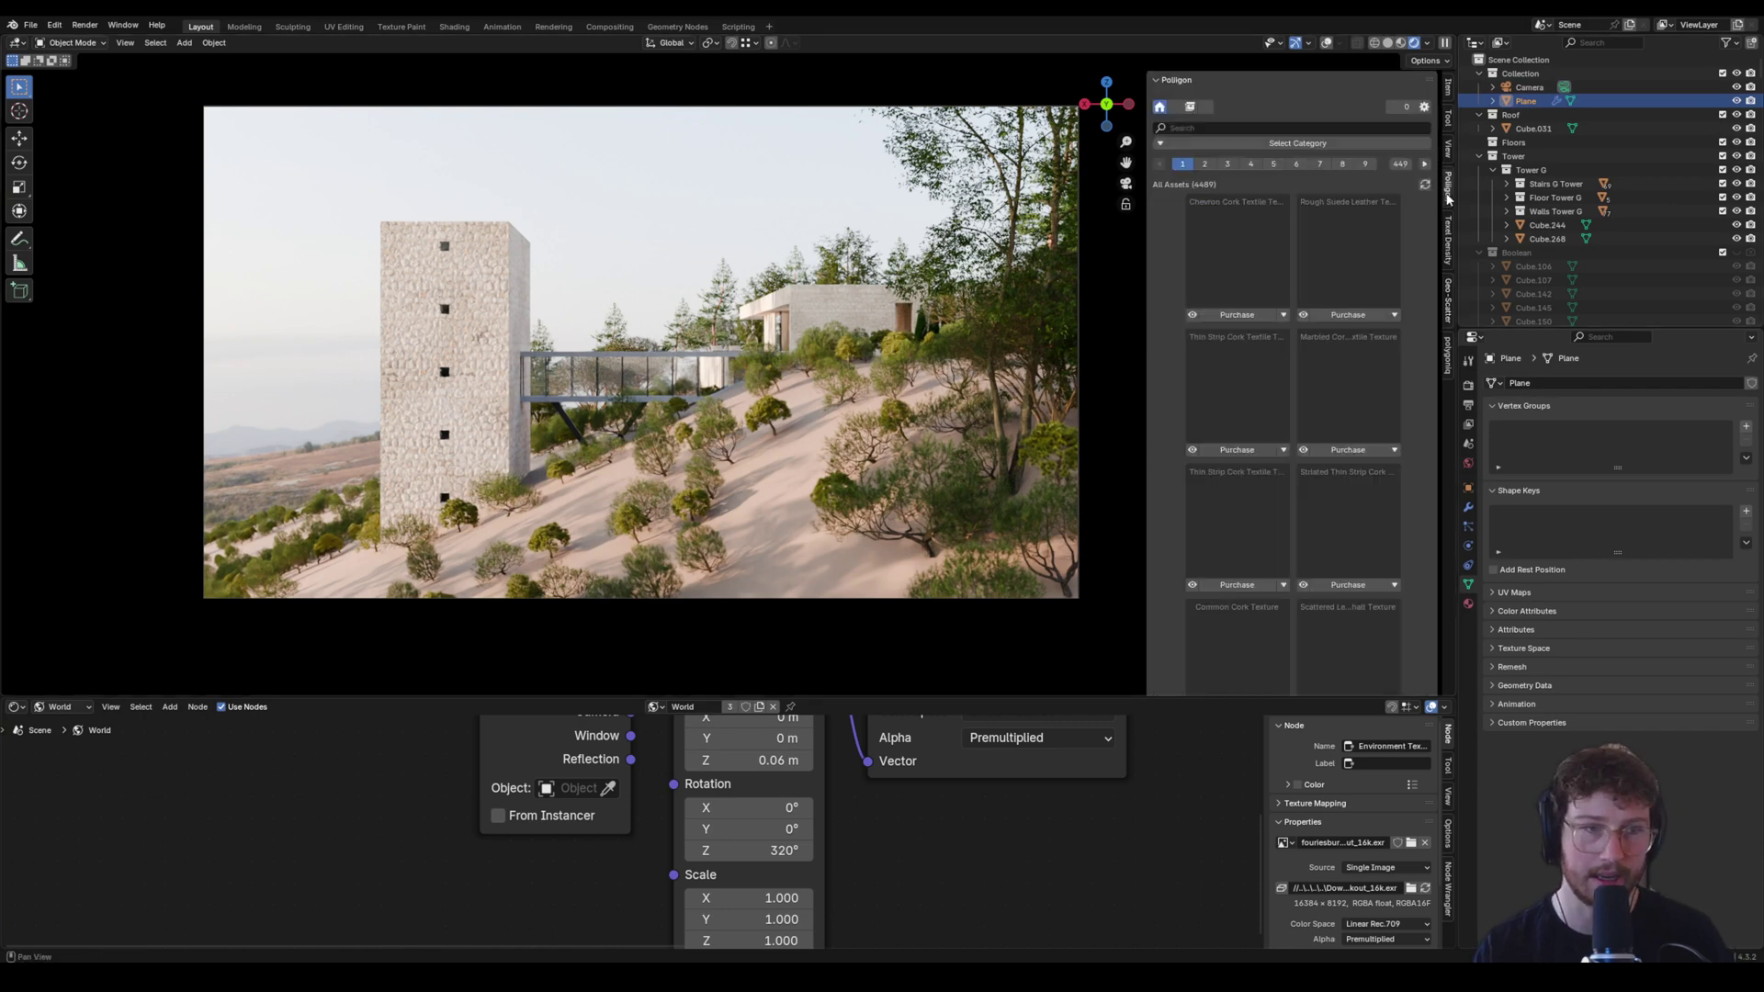
left_click(1189, 106)
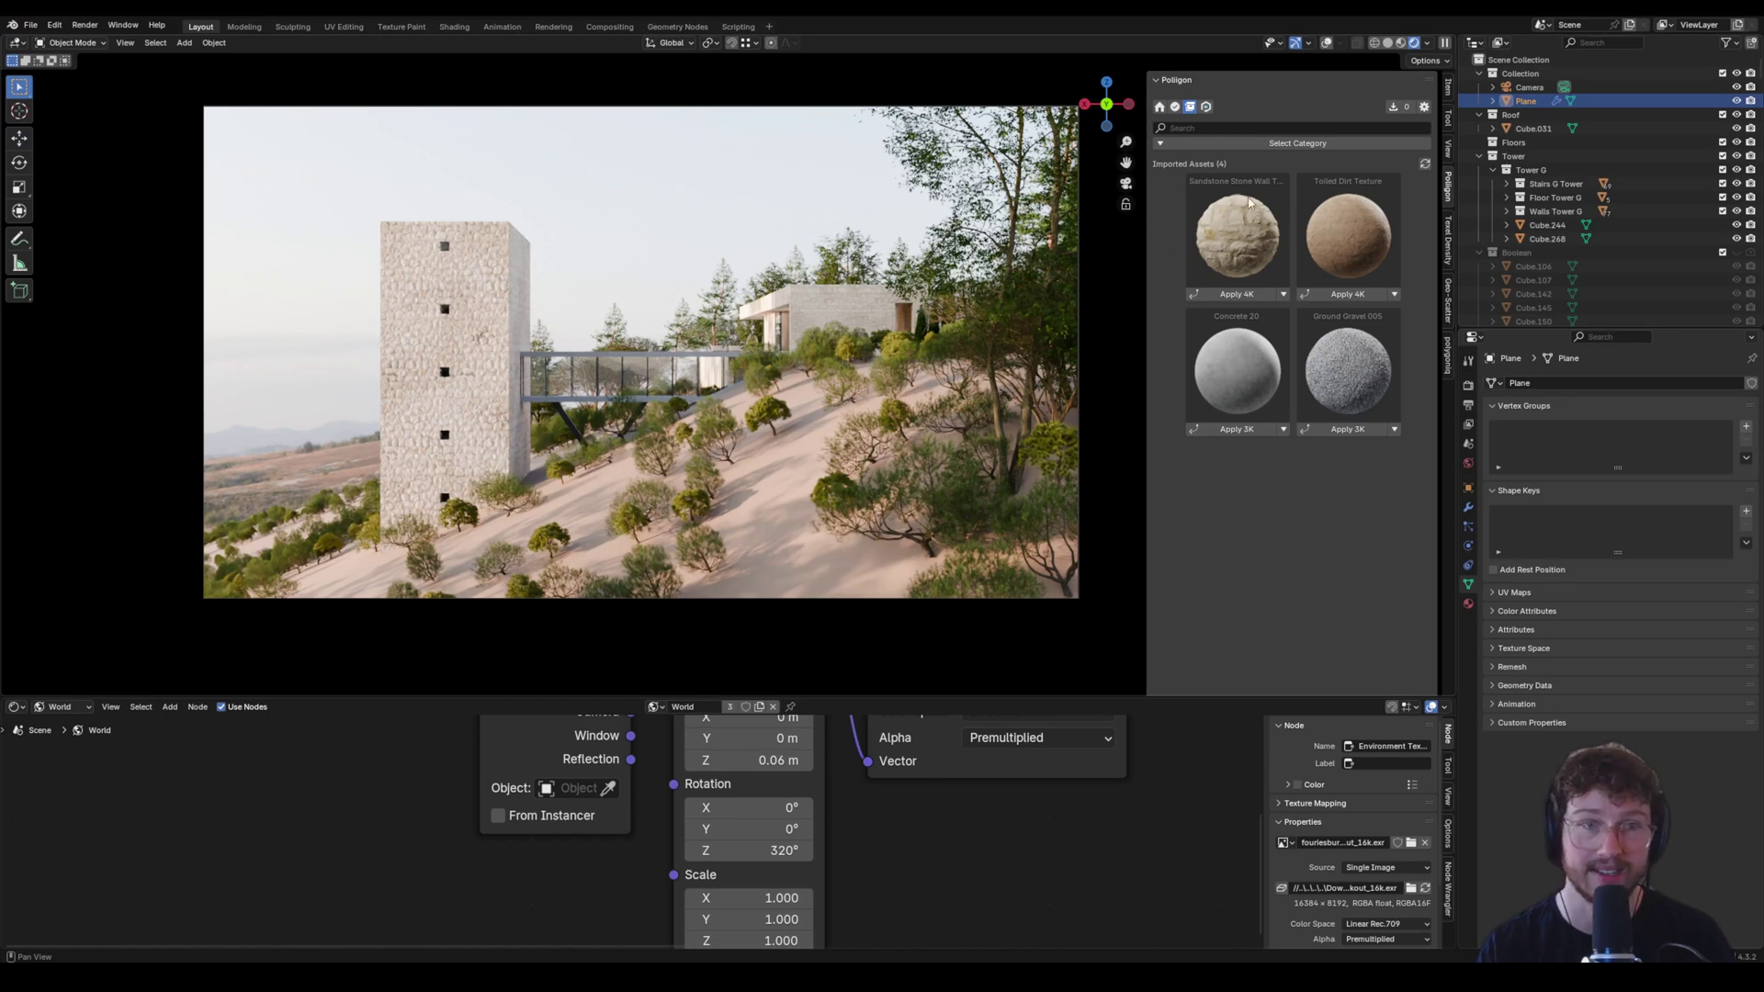
Inspect the stone texture up close on the building's walls, doorways and tower.
middle_click_drag(684, 349, 725, 391)
scroll(660, 365, "down", 4)
scroll(660, 364, "up", 4)
scroll(658, 365, "up", 3)
left_click(659, 365)
scroll(659, 365, "down", 7)
scroll(686, 364, "up", 5)
scroll(698, 359, "up", 4)
middle_click_drag(725, 391, 695, 361)
scroll(650, 402, "up", 3)
scroll(698, 366, "up", 3)
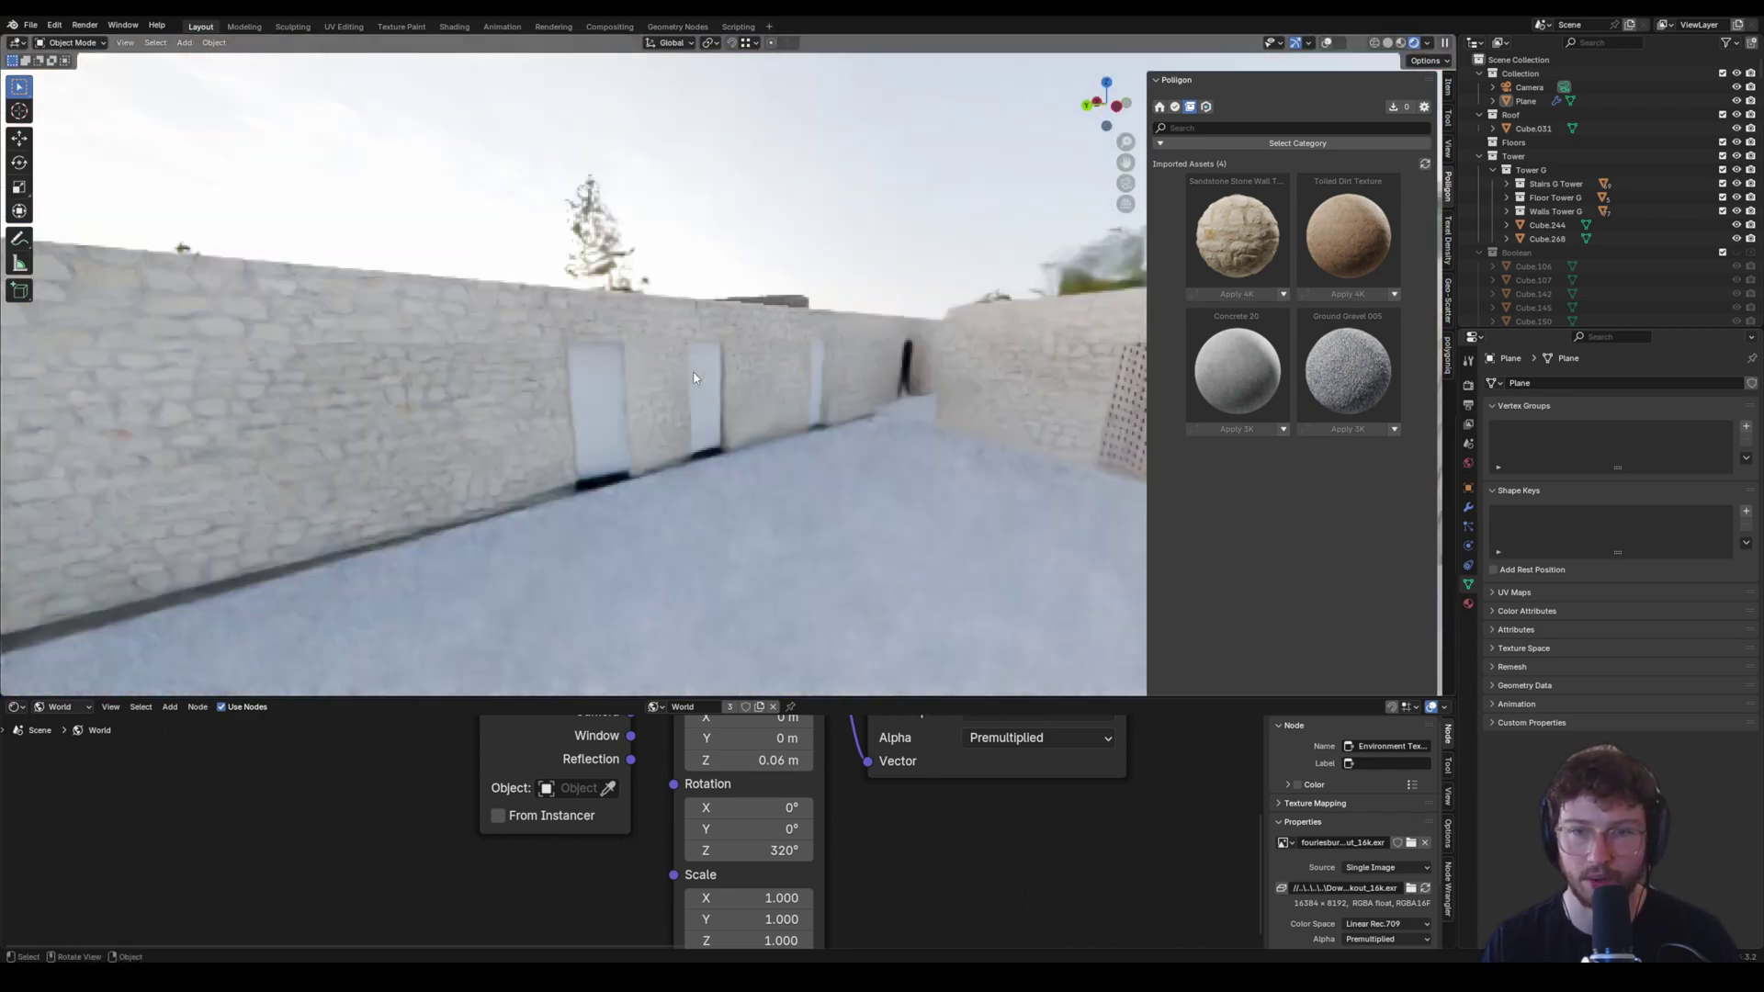
middle_click_drag(967, 376, 774, 409)
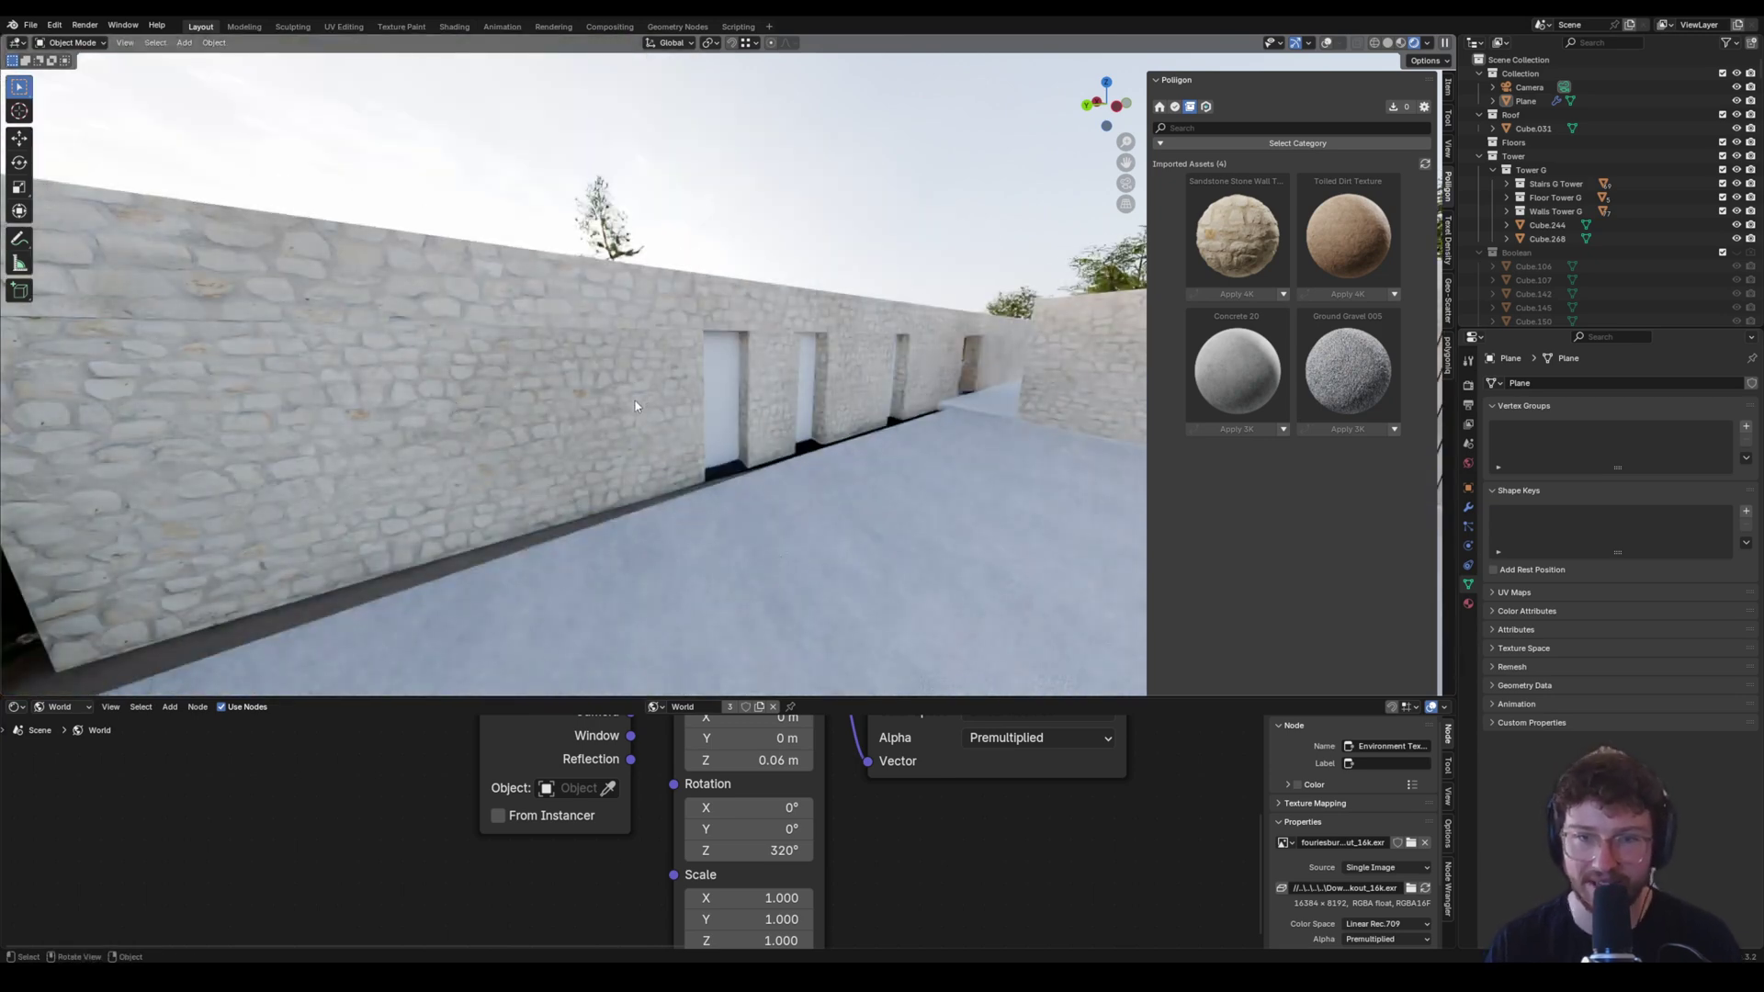
middle_click_drag(636, 405, 679, 357)
scroll(705, 379, "up", 1)
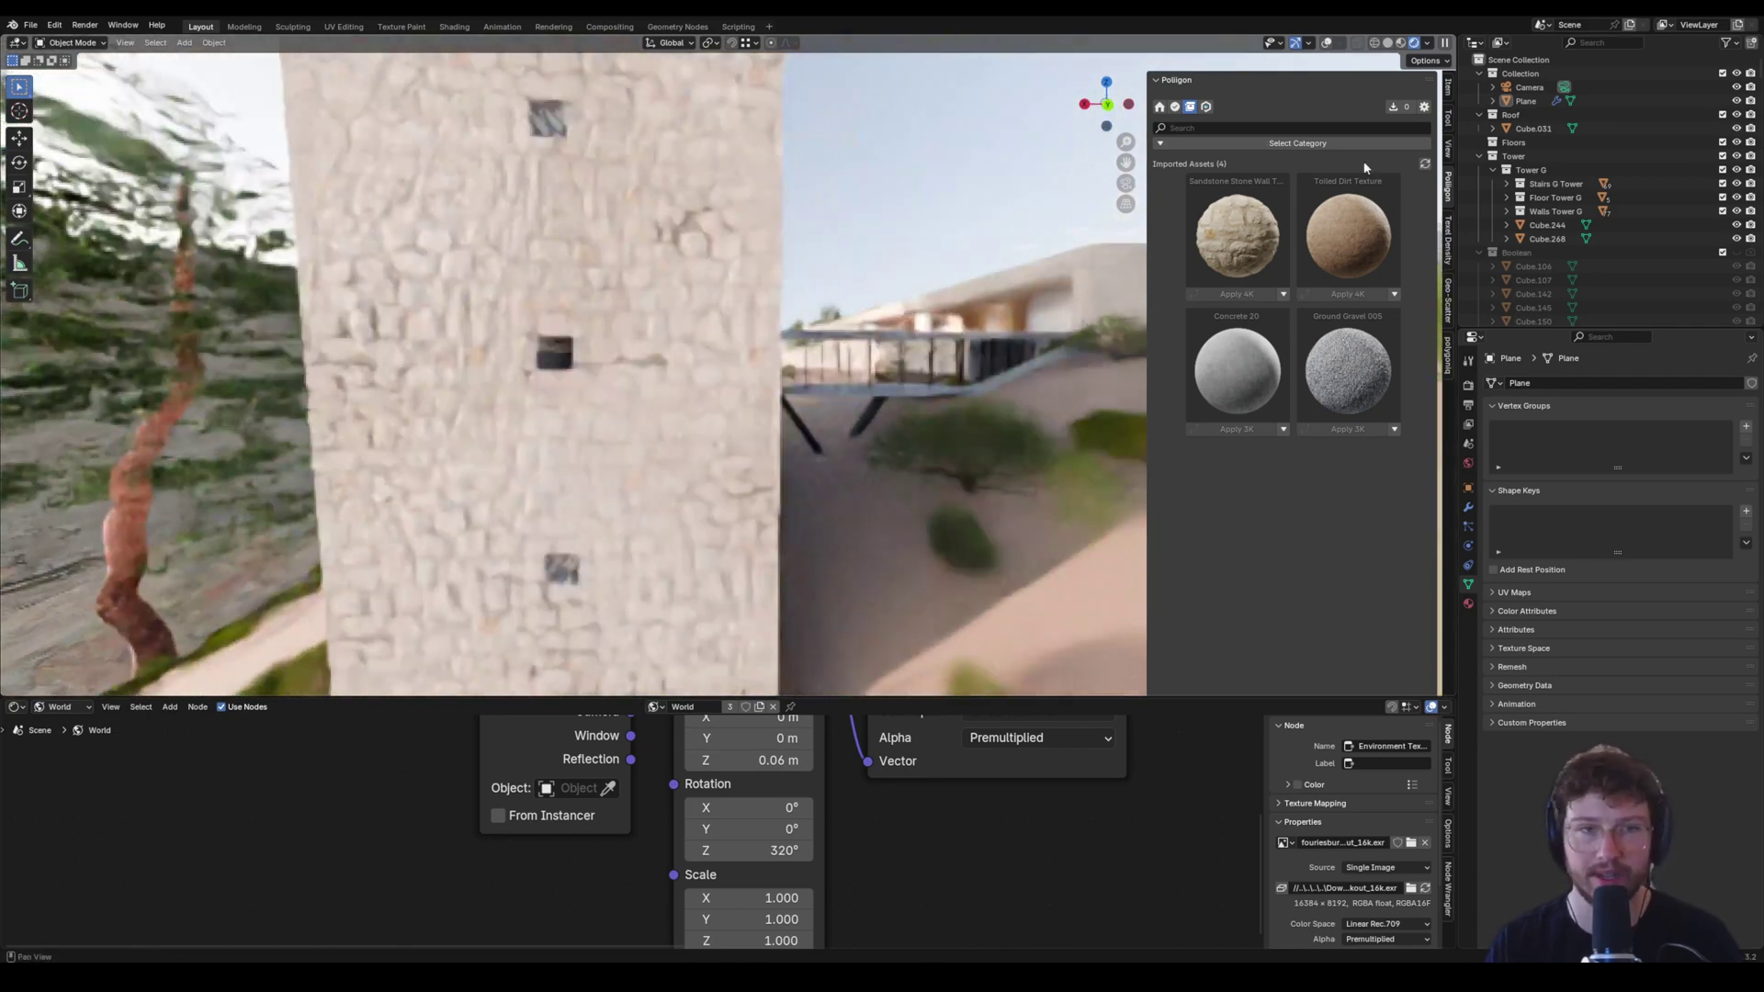
Set the viewport focal length to 20 mm and frame the whole tower.
left_click(1449, 87)
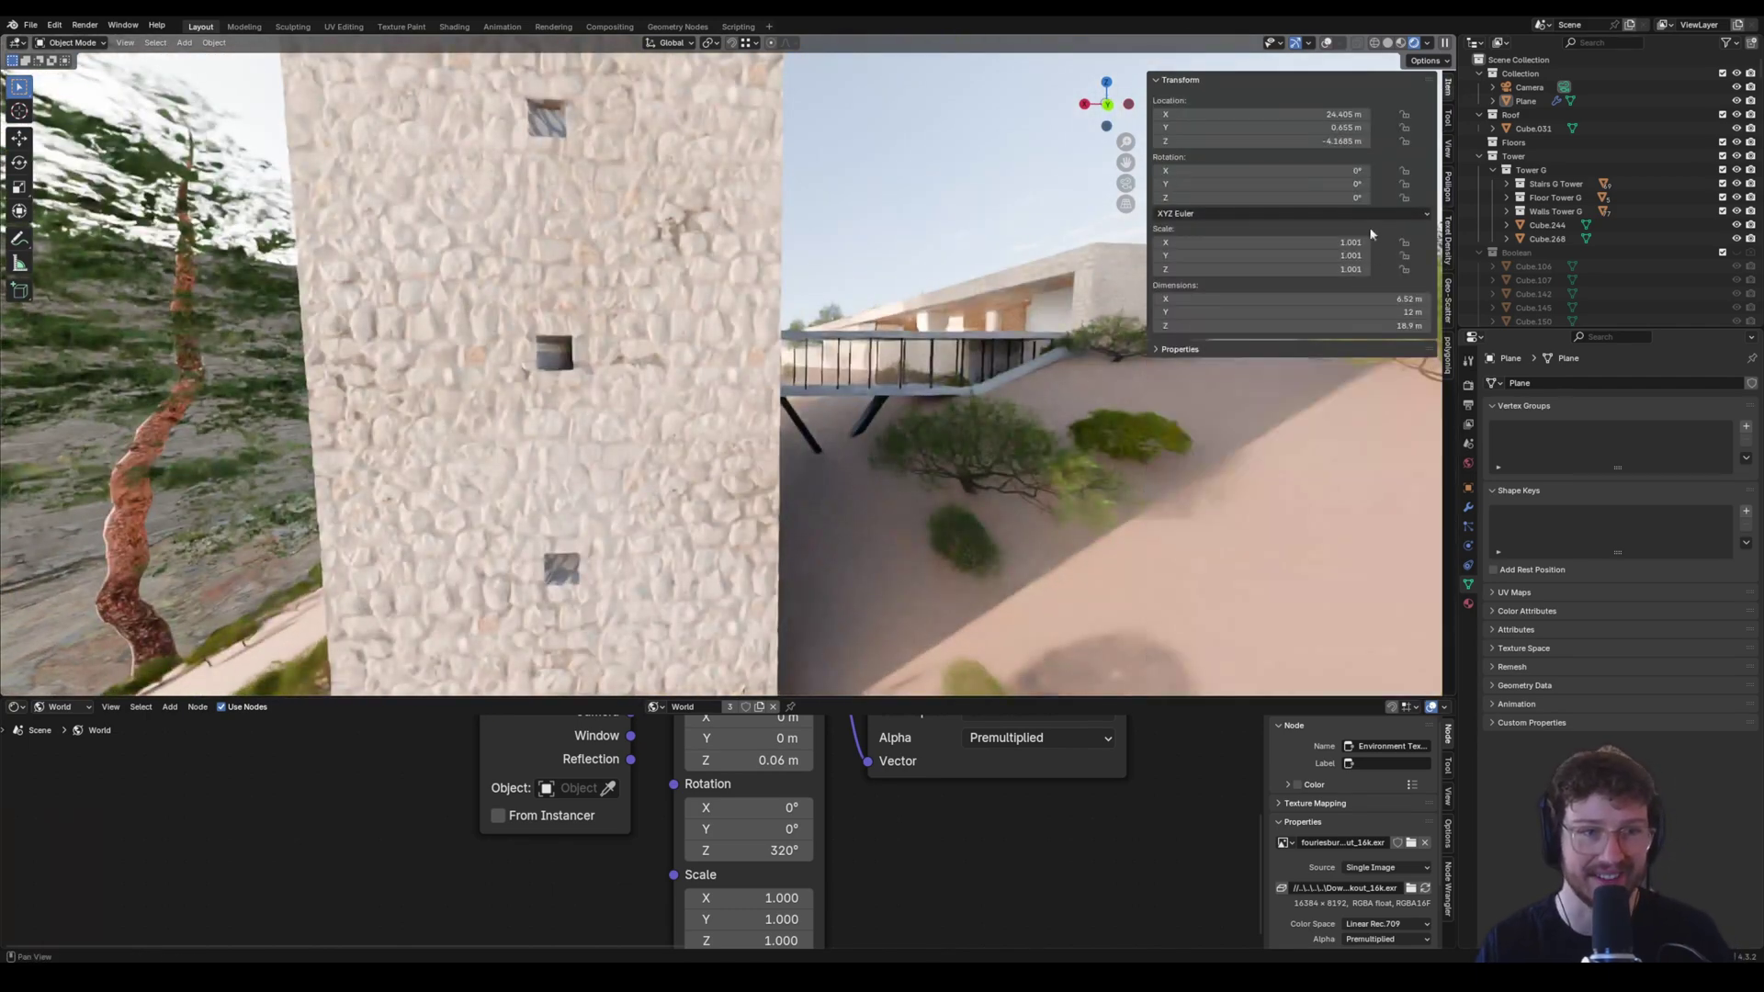
left_click(1449, 147)
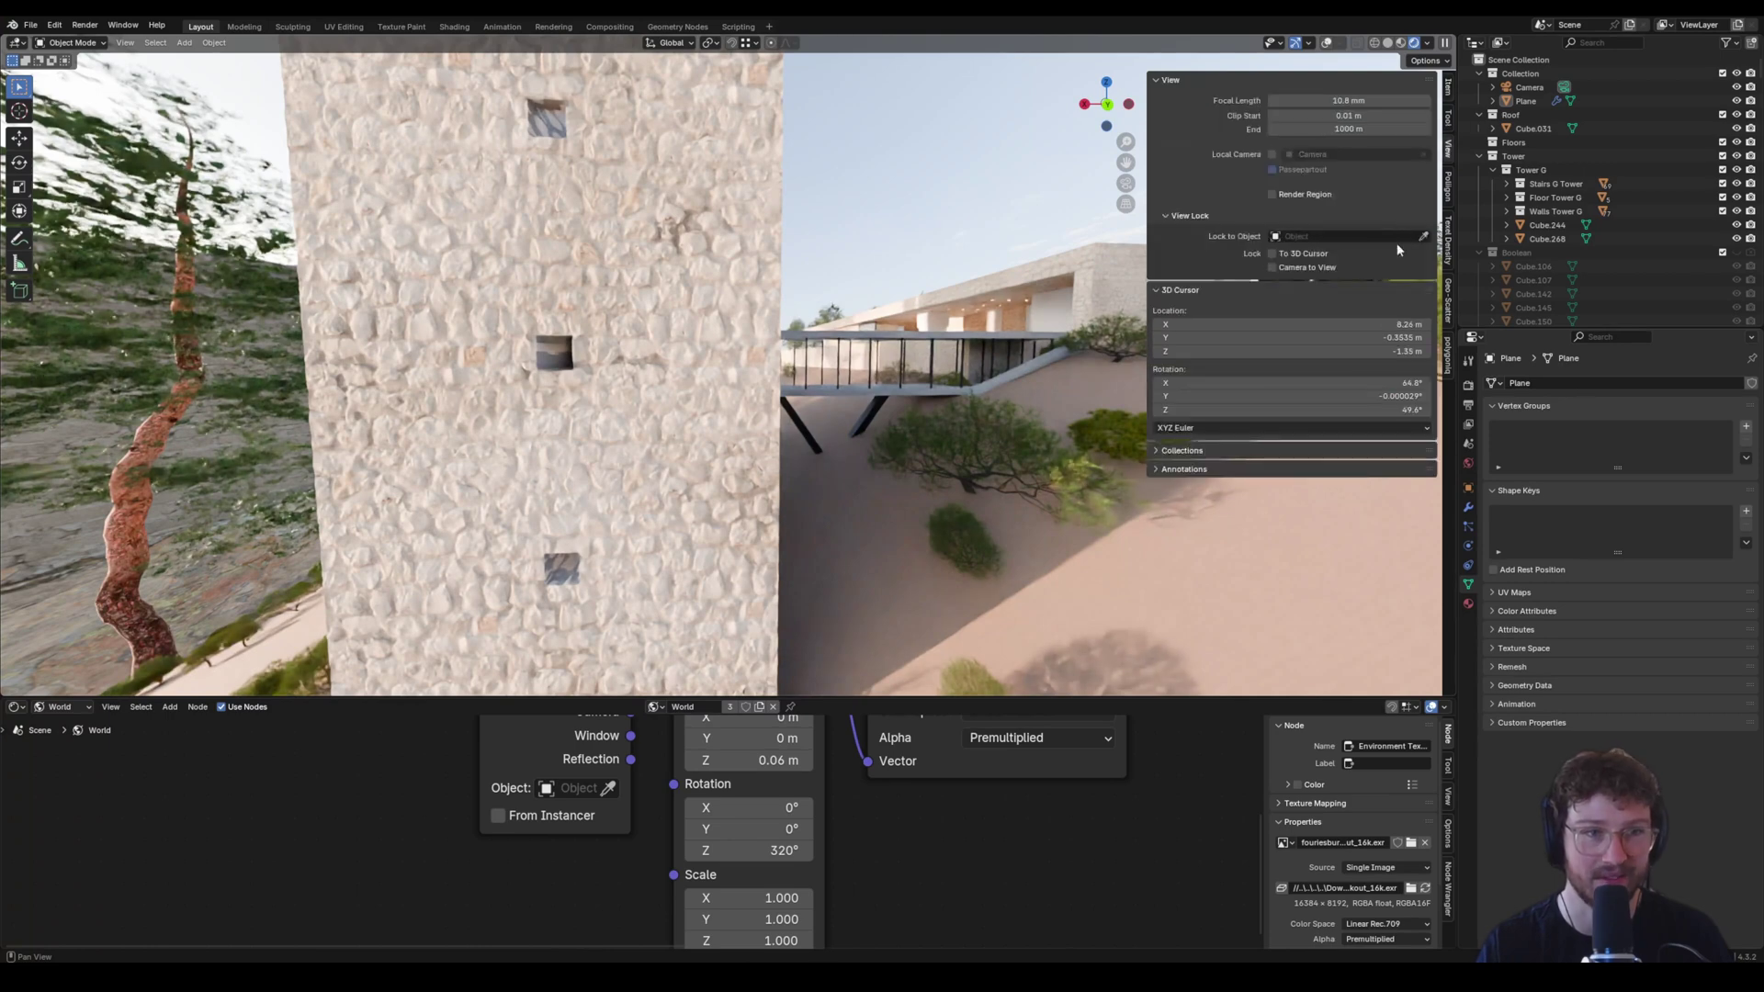
left_click(1363, 99)
type("20")
key("Return")
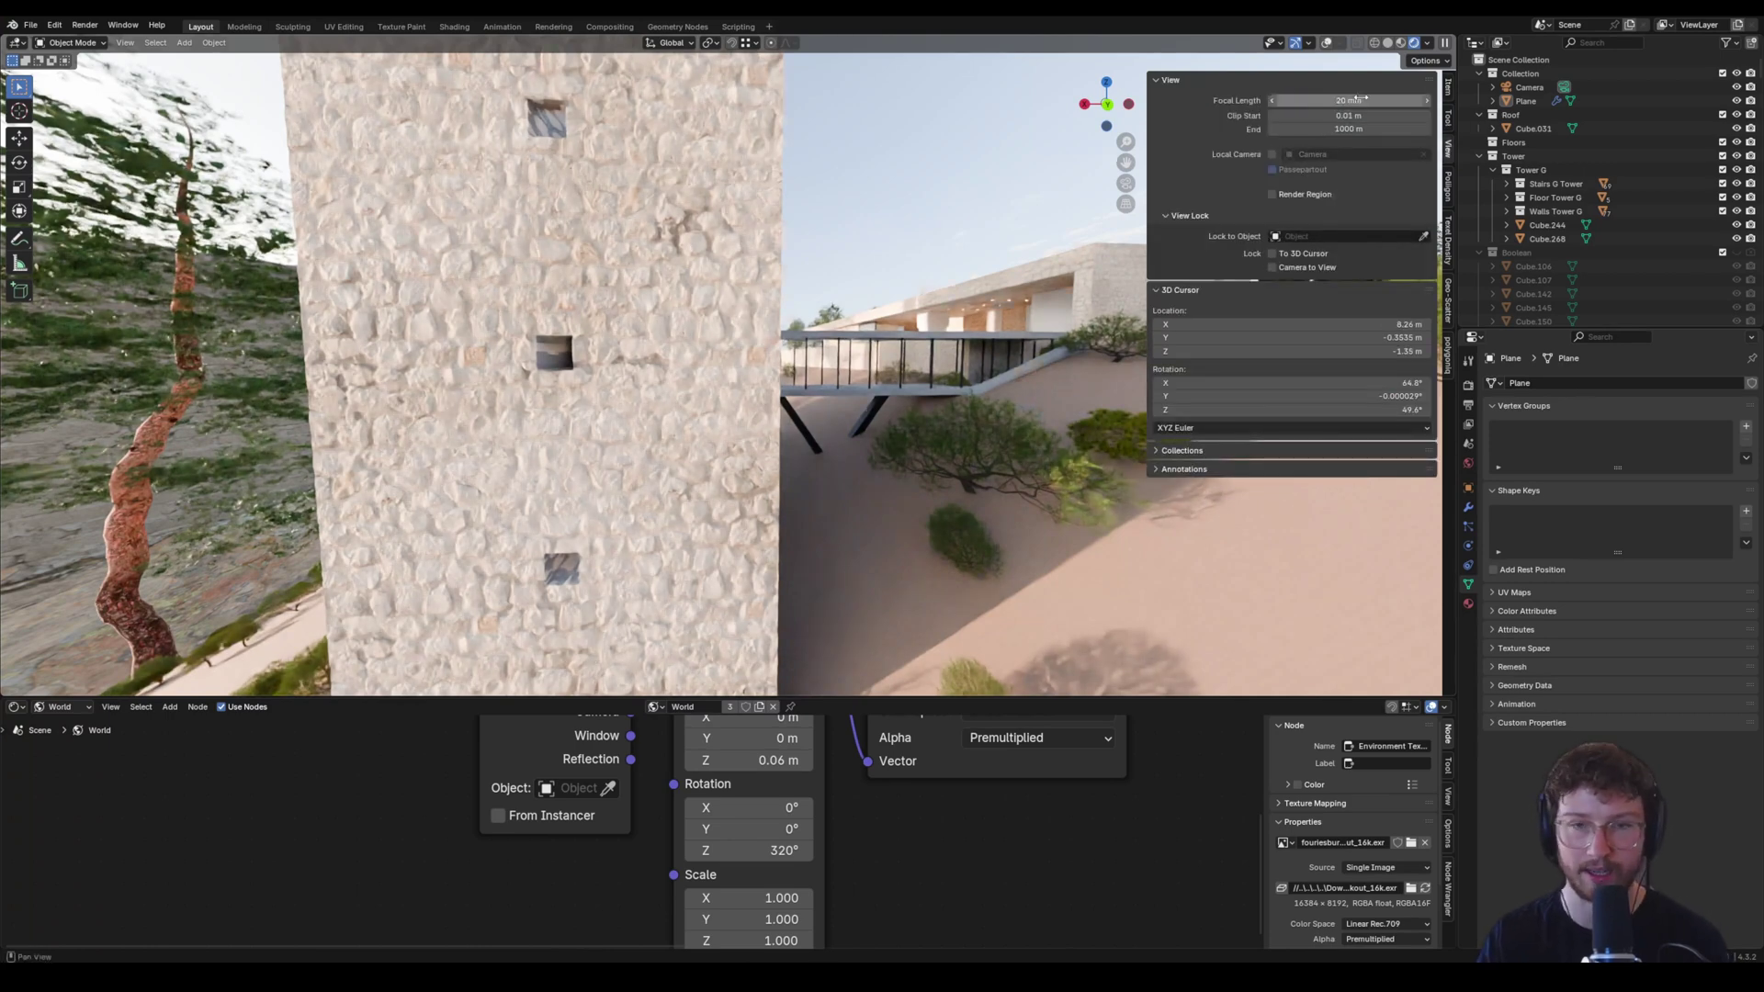
scroll(759, 288, "down", 5)
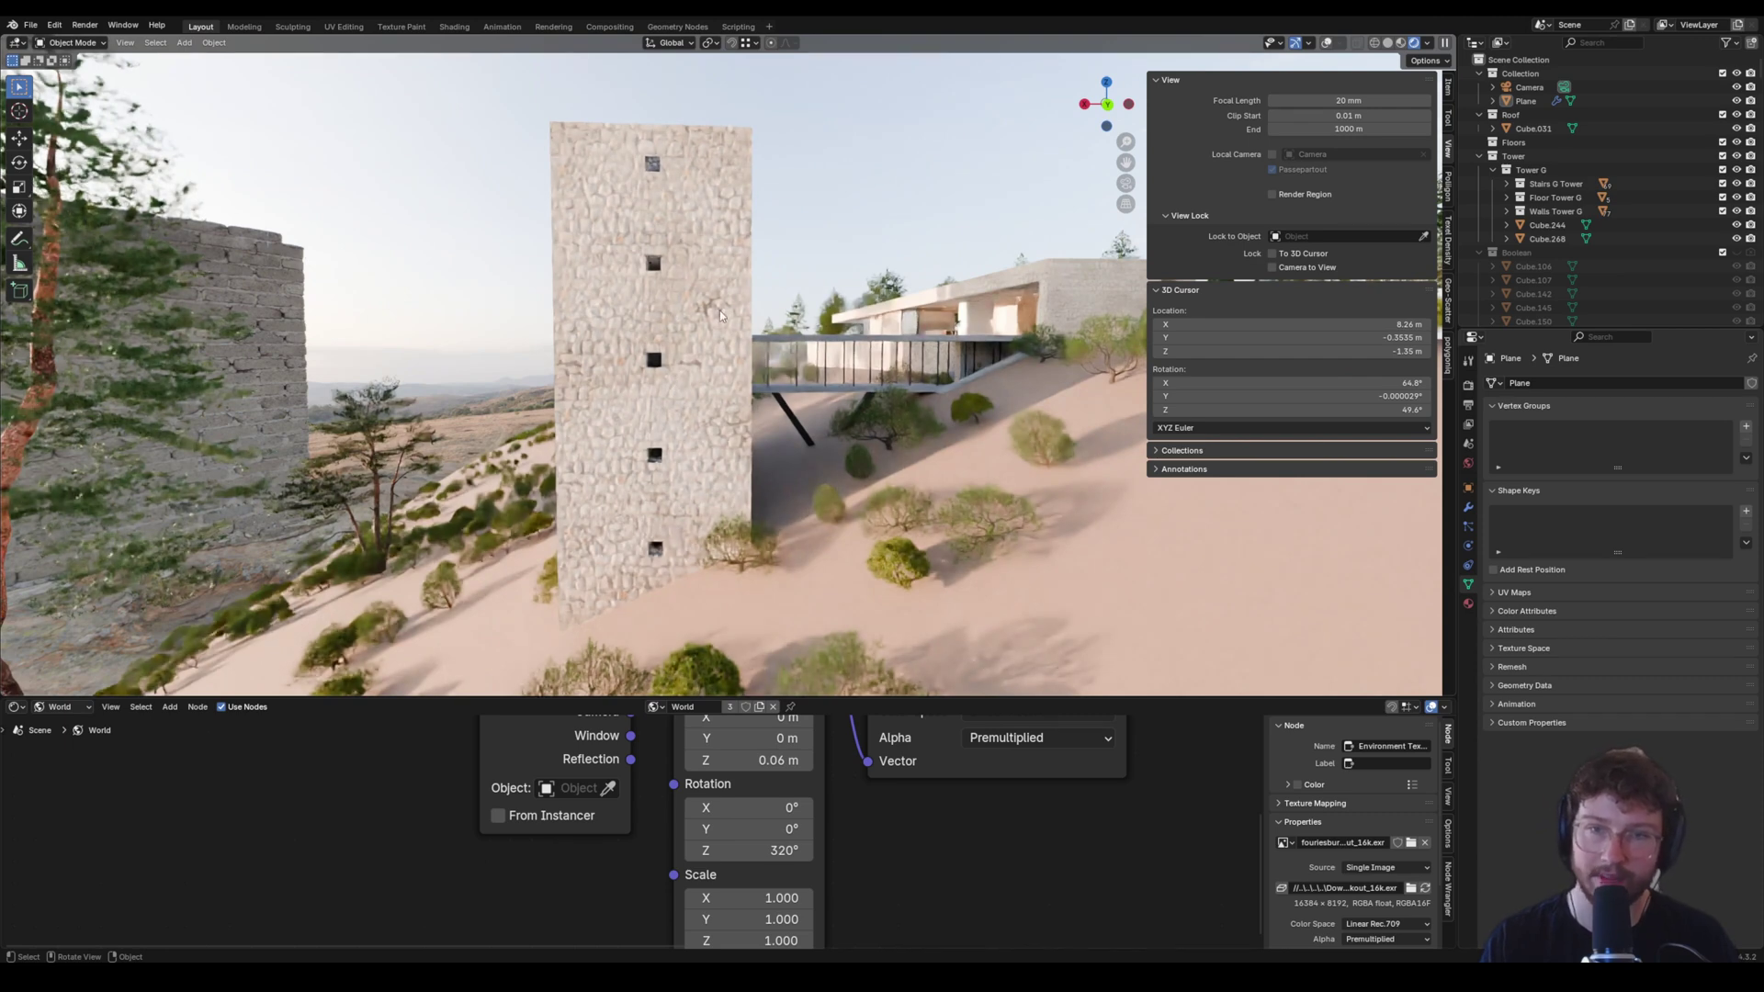
Select the stone tower and display its object material nodes in place of the world shader.
left_click(719, 315)
left_click(60, 706)
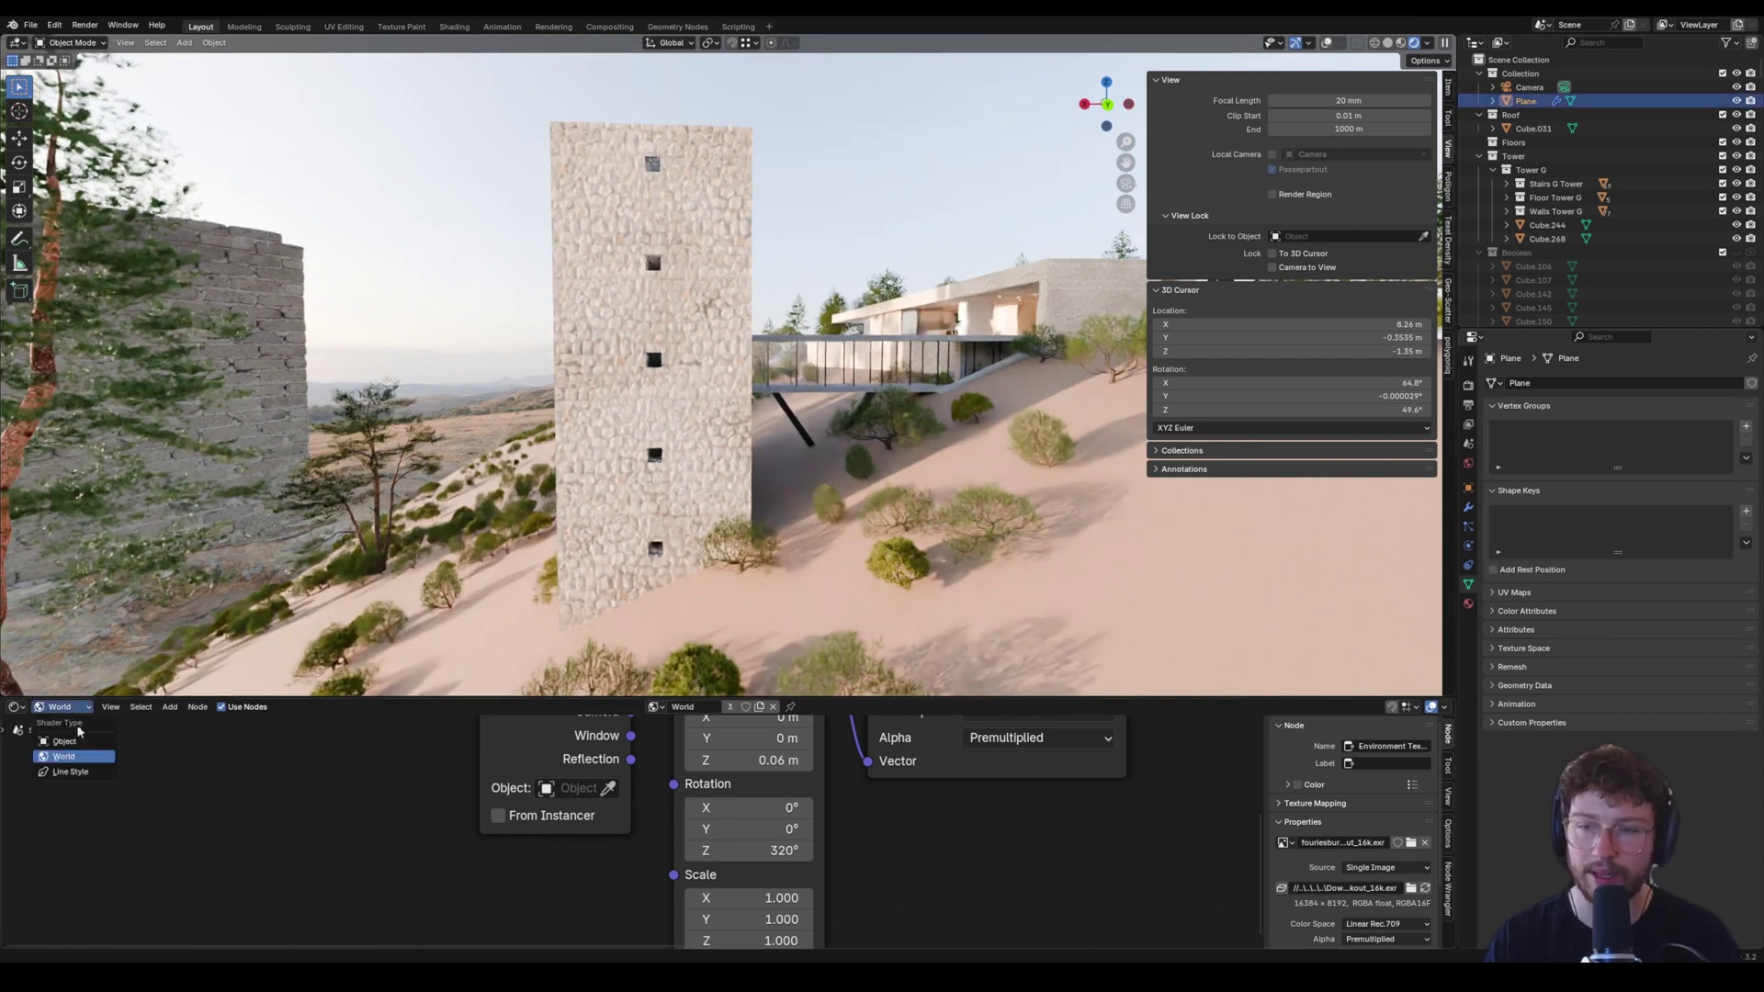
left_click(79, 749)
key("Home")
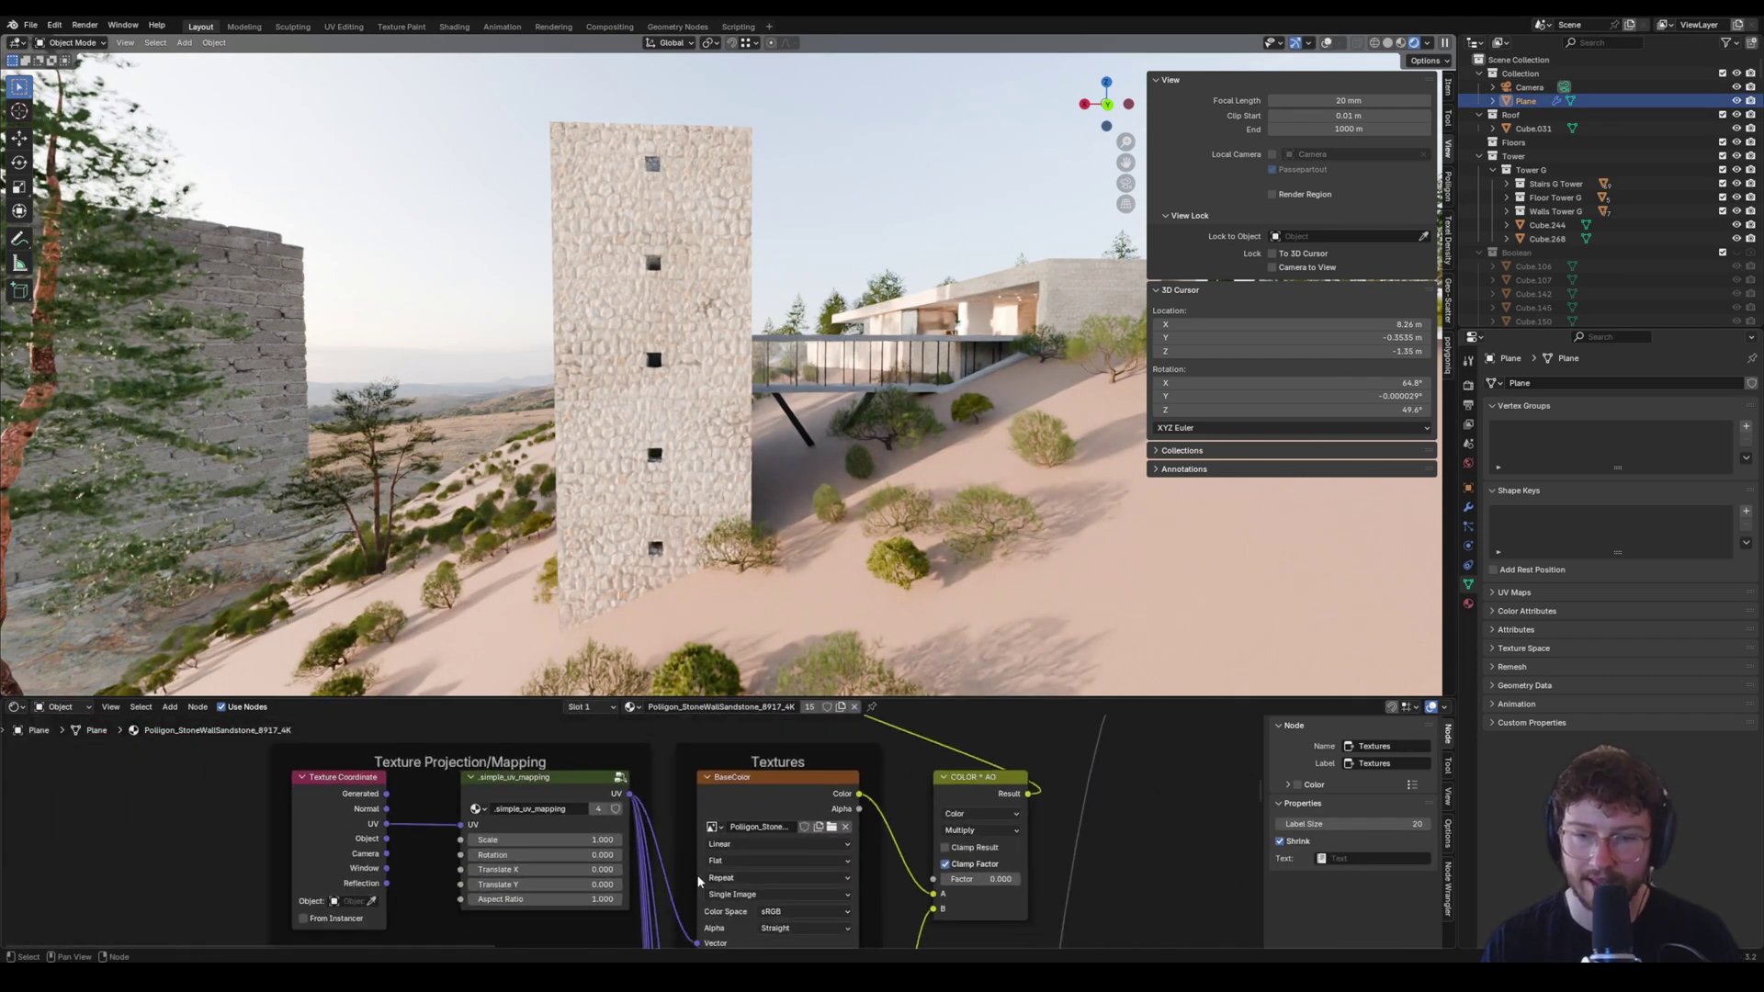
Enlarge the shader editor and examine the tower material's node chain from the texture maps to the Principled BSDF.
middle_click_drag(758, 844, 749, 946)
middle_click_drag(859, 786, 889, 837)
scroll(910, 825, "down", 6)
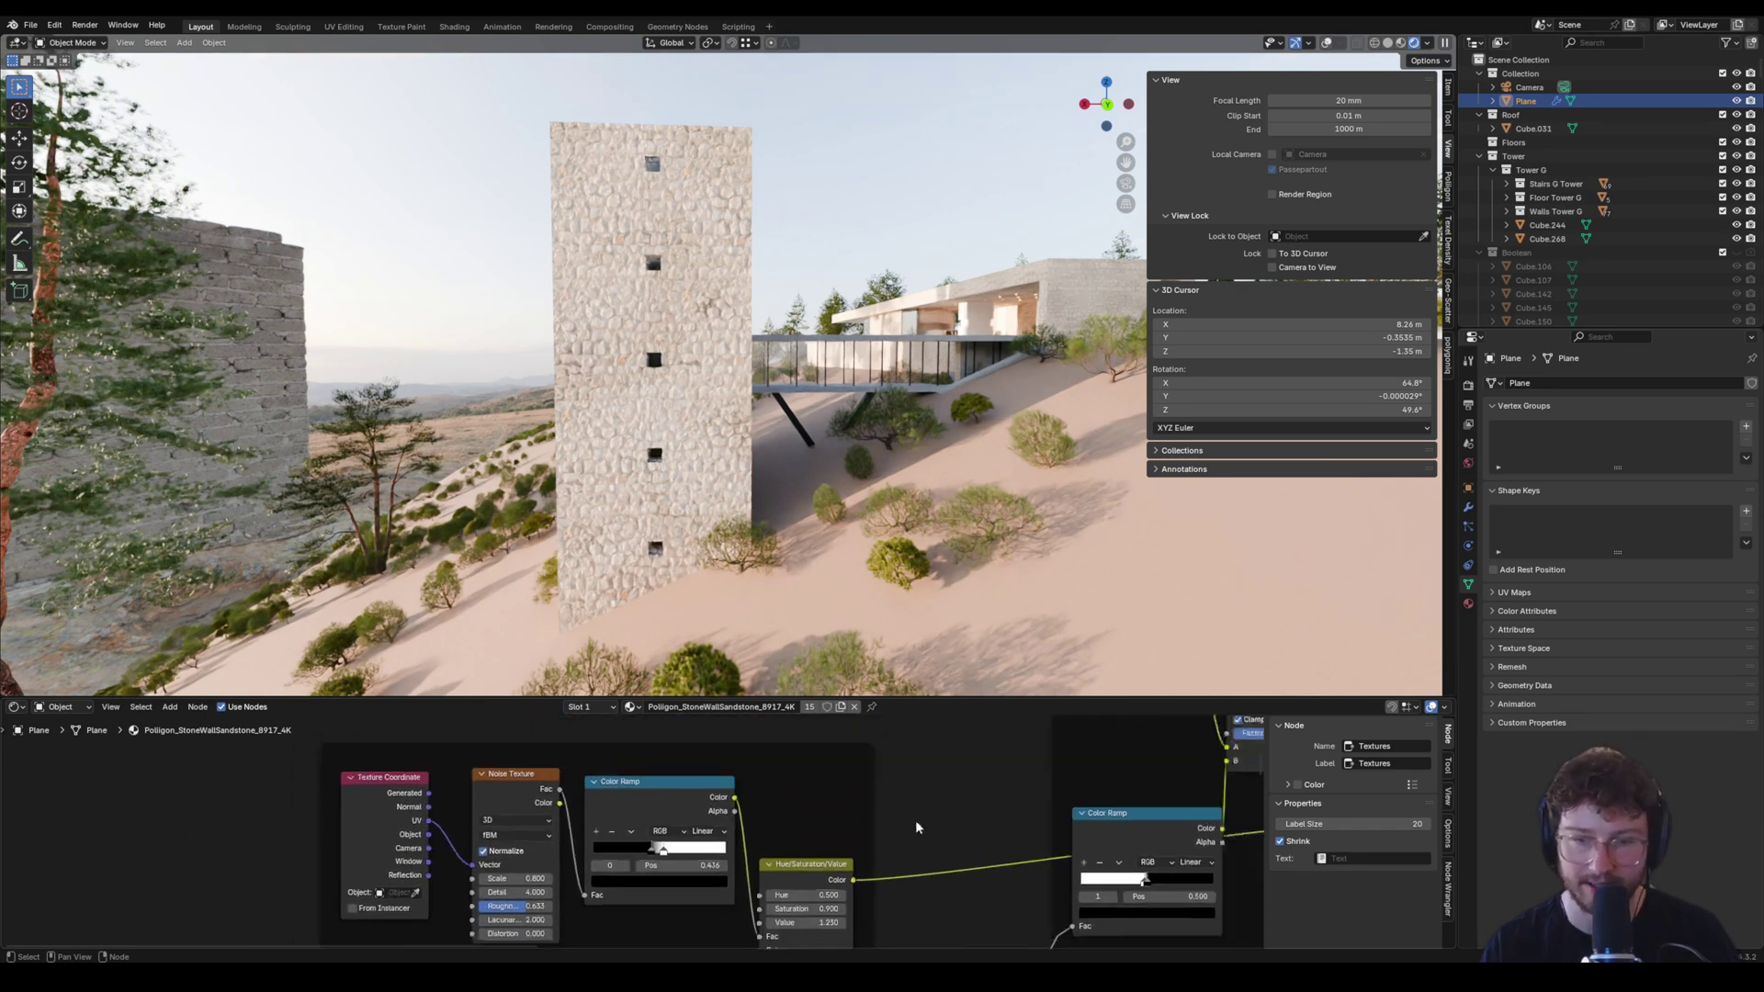
middle_click_drag(1015, 827, 846, 884)
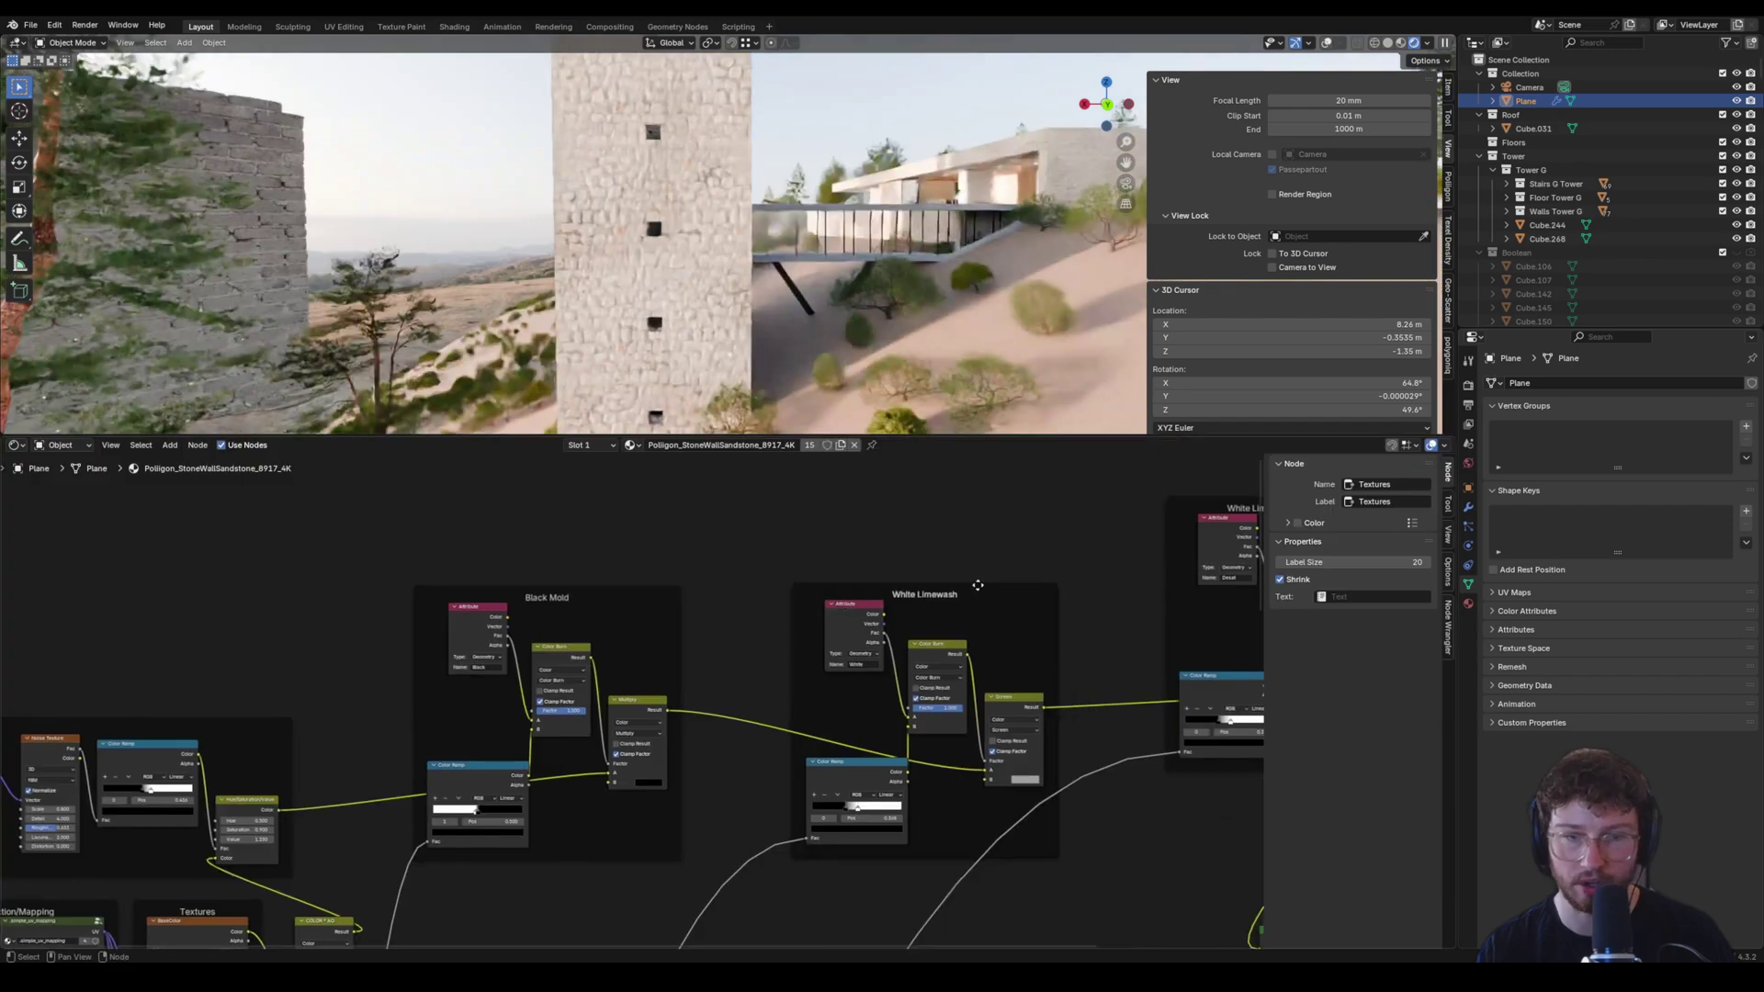
middle_click_drag(1136, 556, 823, 579)
scroll(953, 606, "up", 5)
scroll(952, 606, "down", 5)
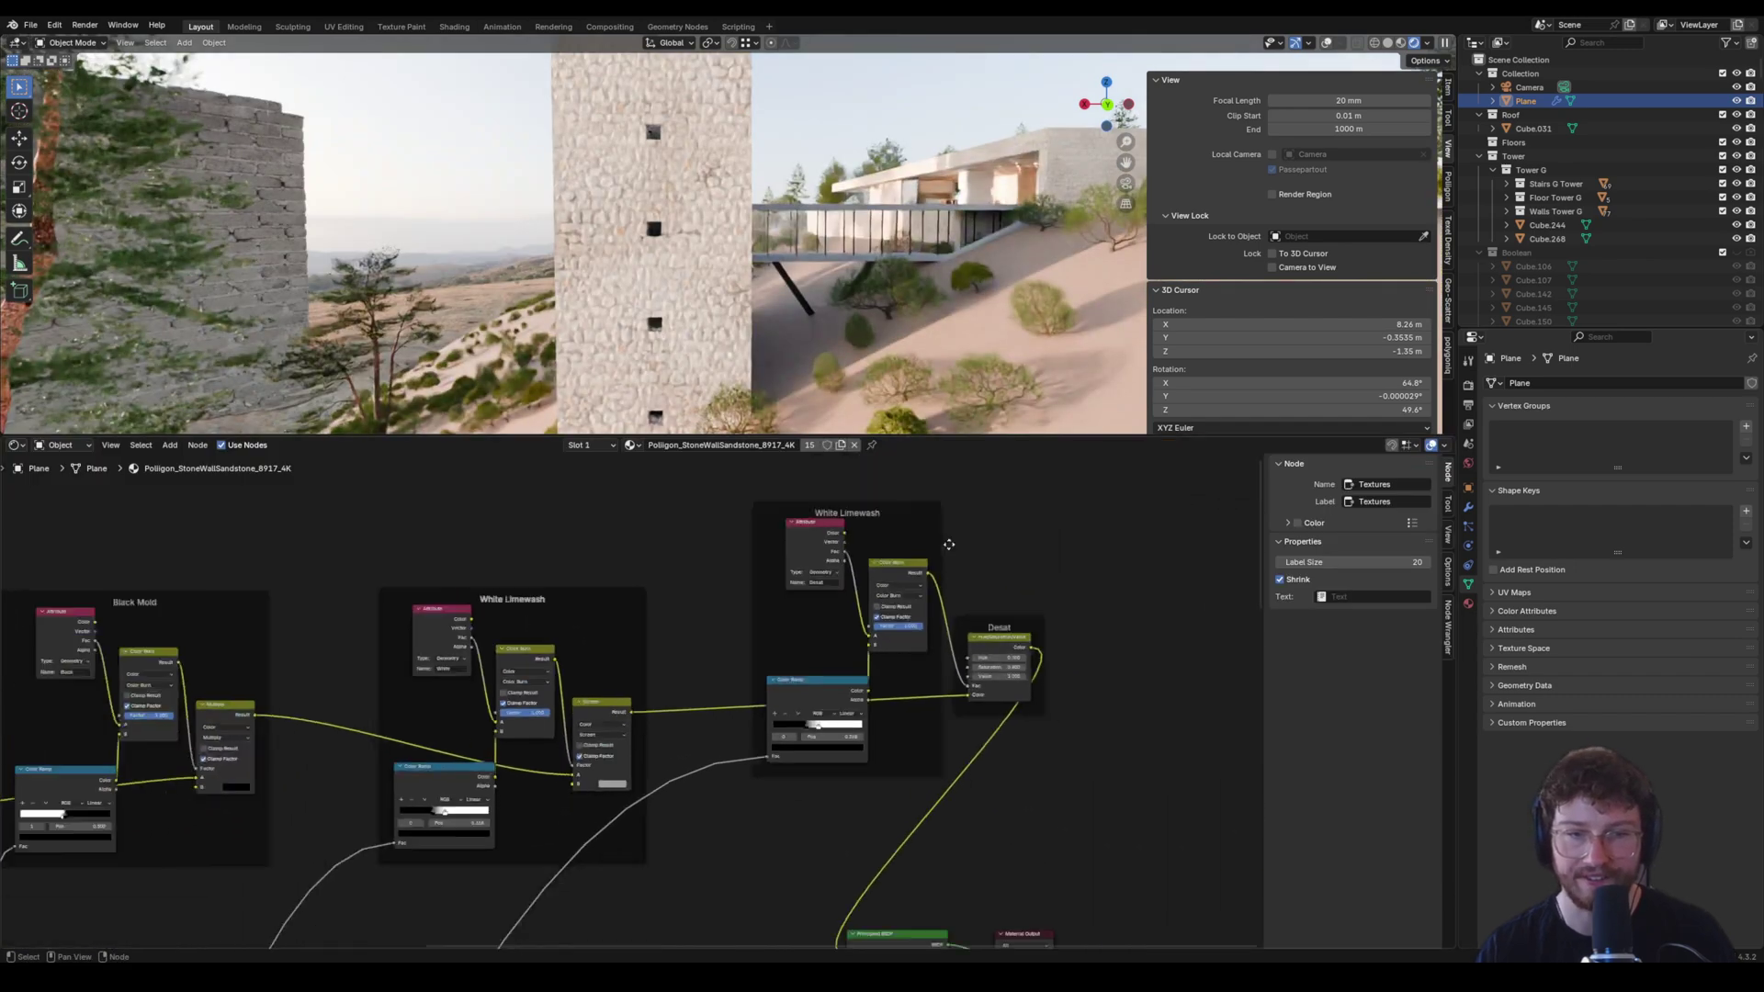
middle_click_drag(492, 776, 799, 640)
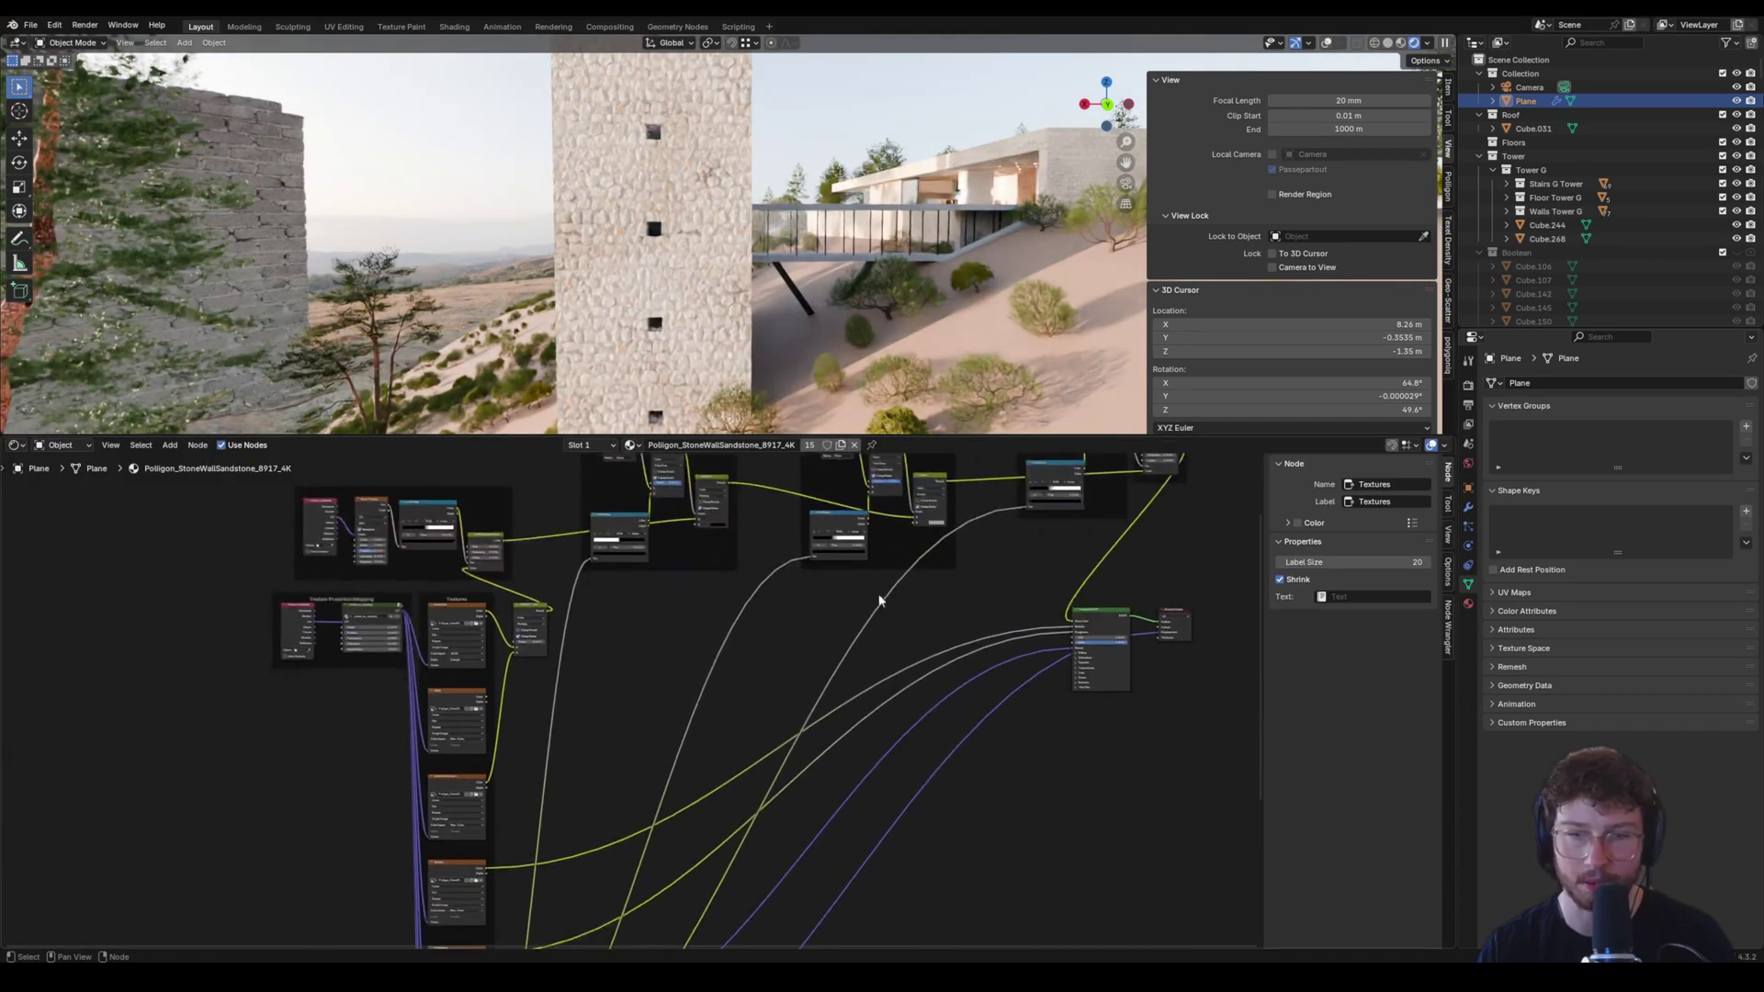
middle_click_drag(923, 602, 668, 711)
scroll(848, 753, "up", 5)
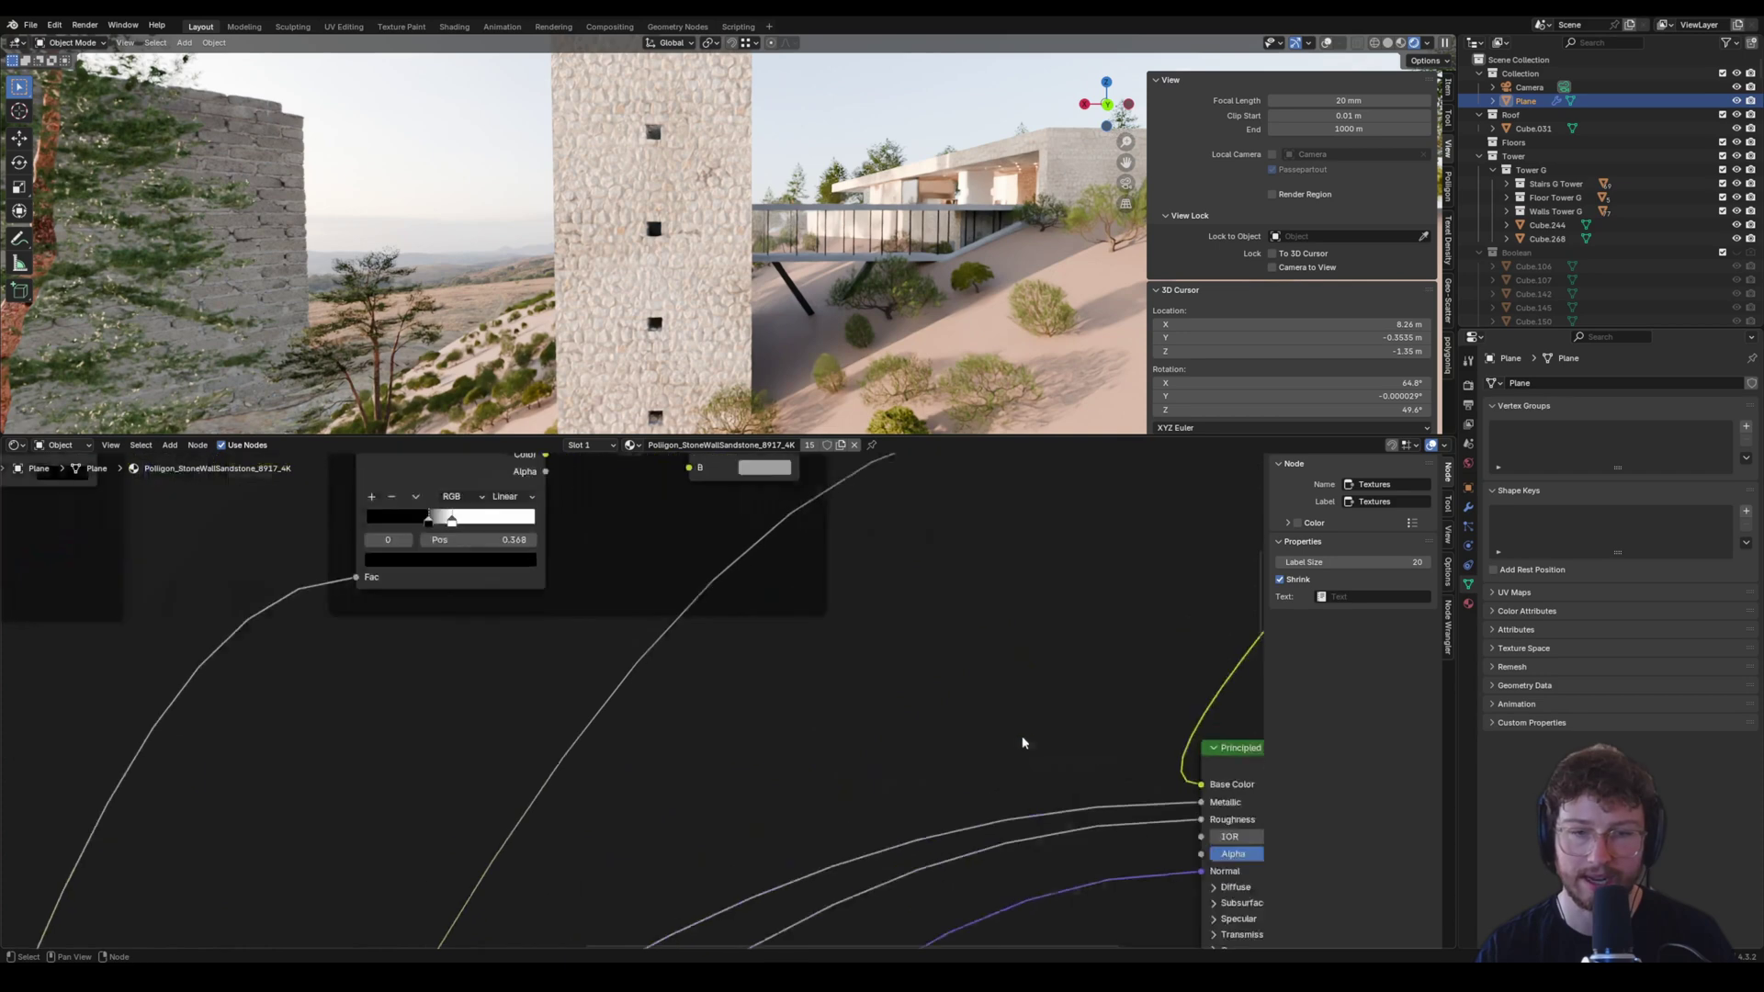
middle_click_drag(1023, 740, 680, 691)
scroll(868, 722, "down", 3)
middle_click_drag(870, 650, 1204, 763)
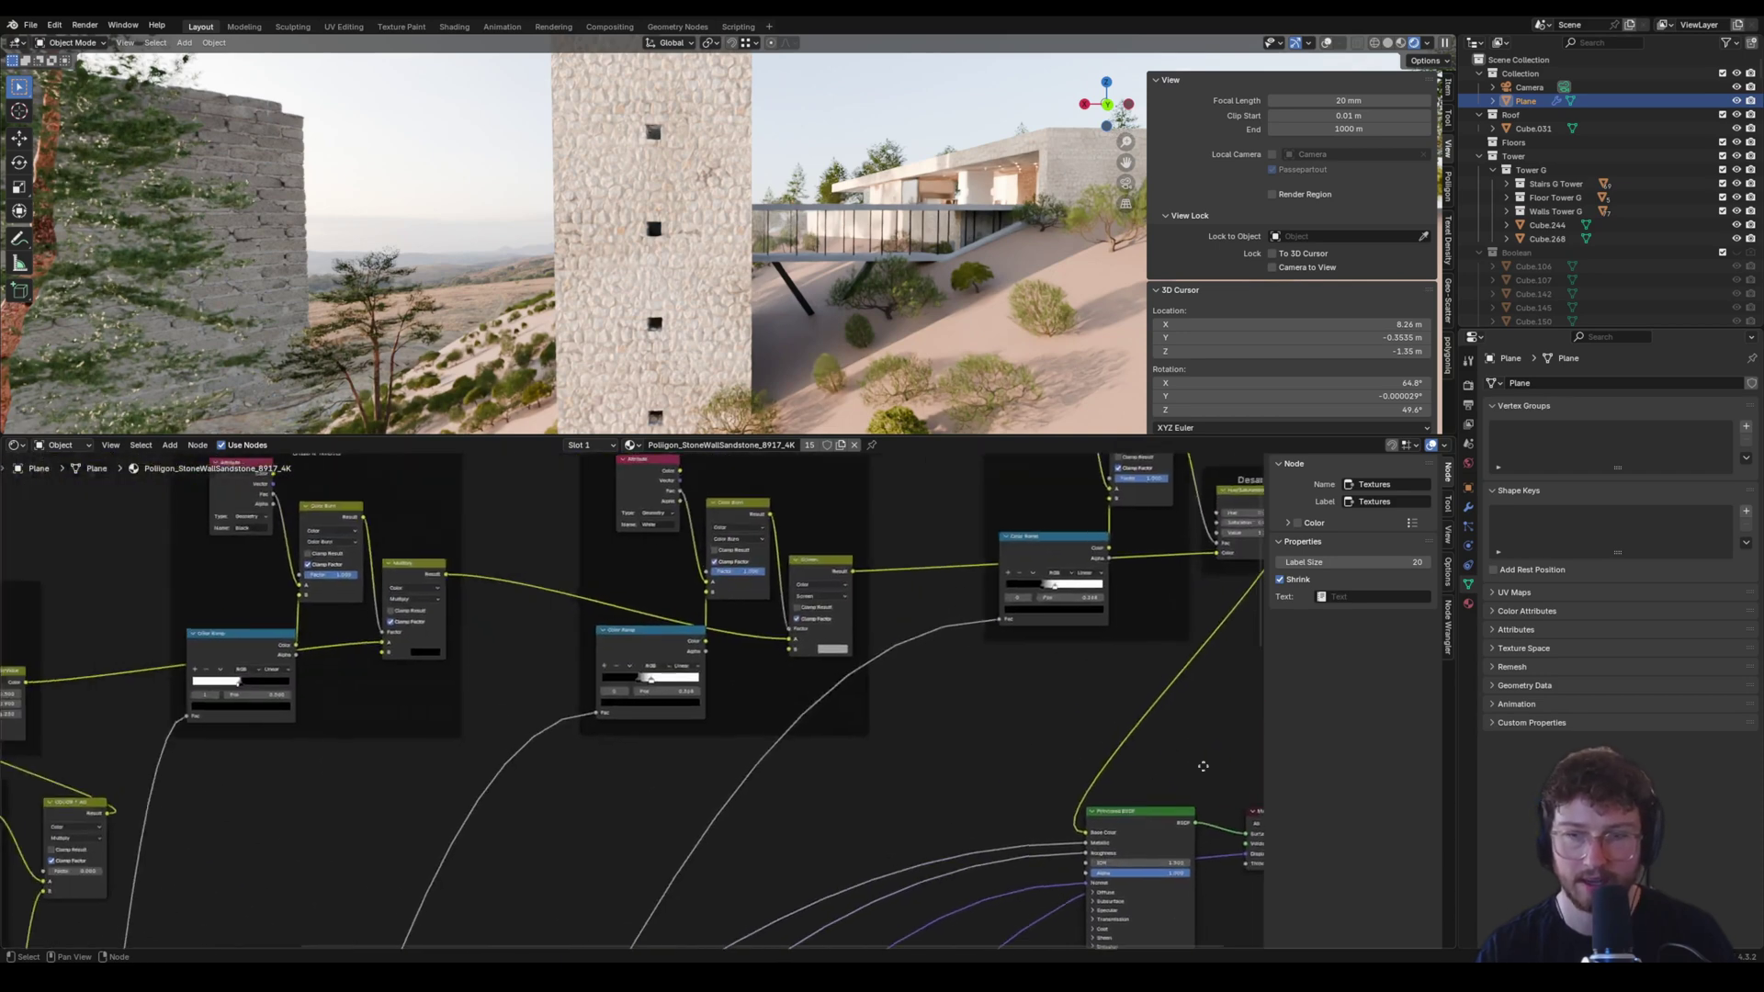
Examine the Black Mold and White Limewash node groups, including their attribute, Color Ramp and mix nodes.
middle_click_drag(525, 600, 806, 746)
scroll(618, 611, "up", 7)
mouse_move(616, 586)
middle_mouse_down()
mouse_move(630, 646)
mouse_move(579, 644)
middle_mouse_up()
scroll(628, 644, "down", 5)
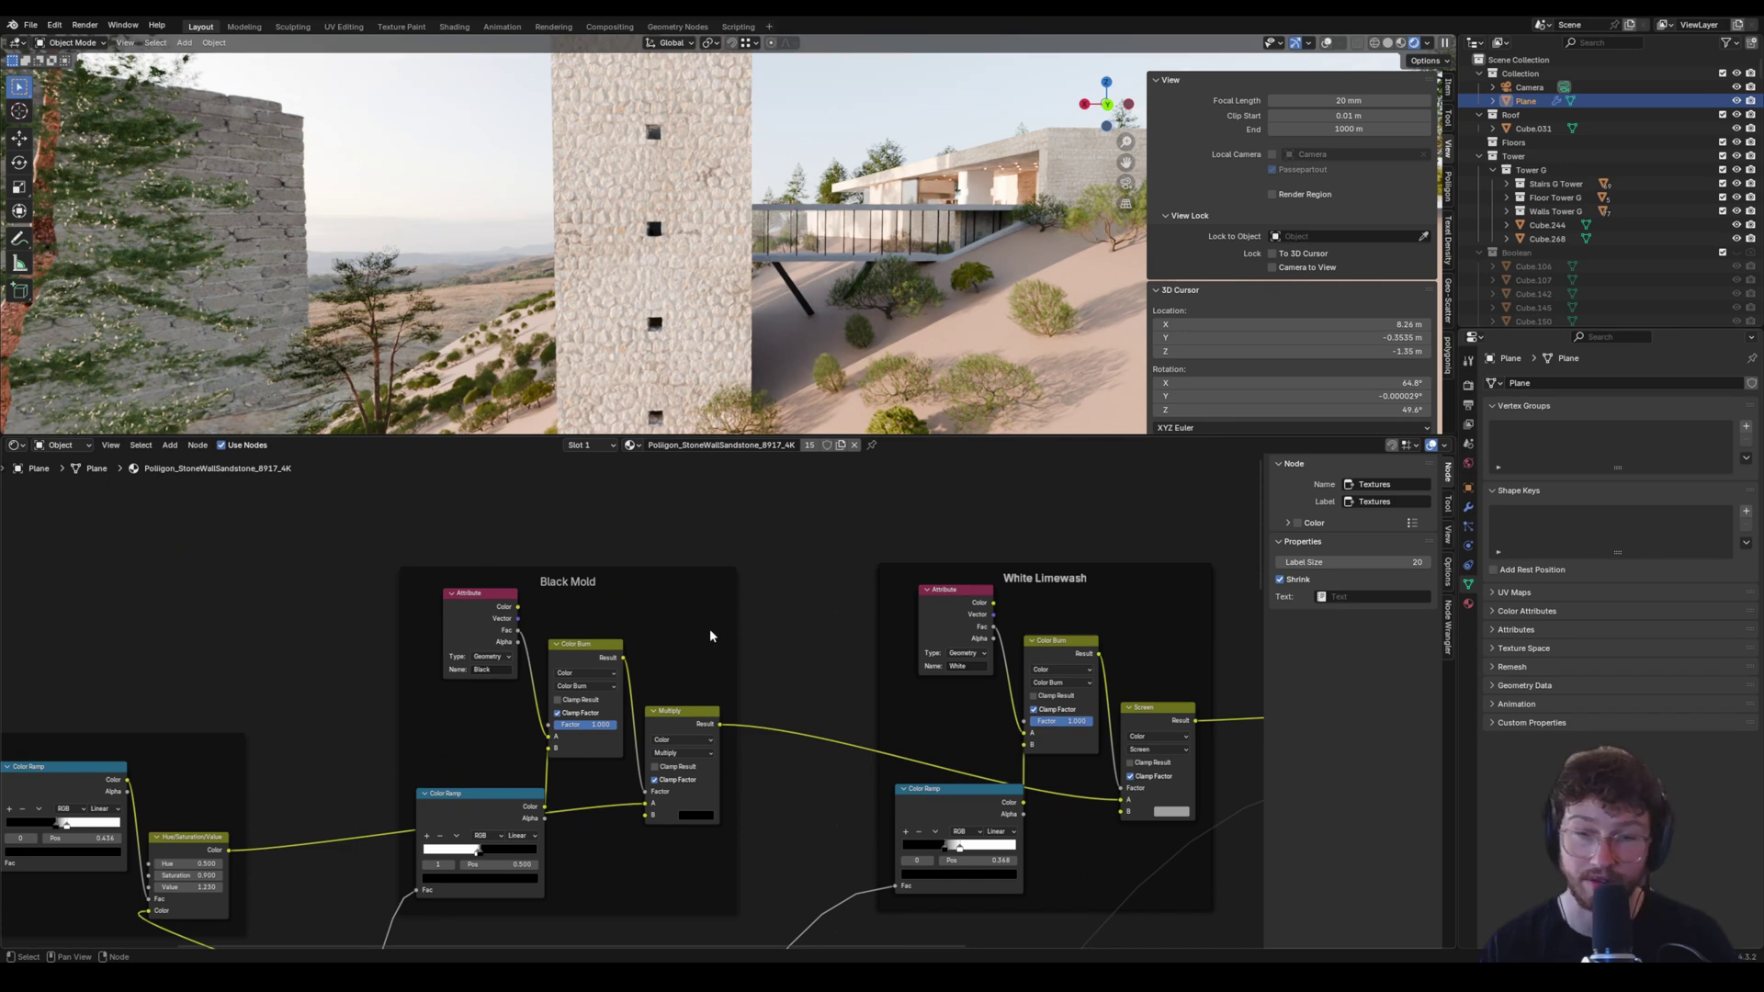
mouse_move(772, 669)
middle_mouse_down()
mouse_move(725, 701)
mouse_move(767, 642)
middle_mouse_up()
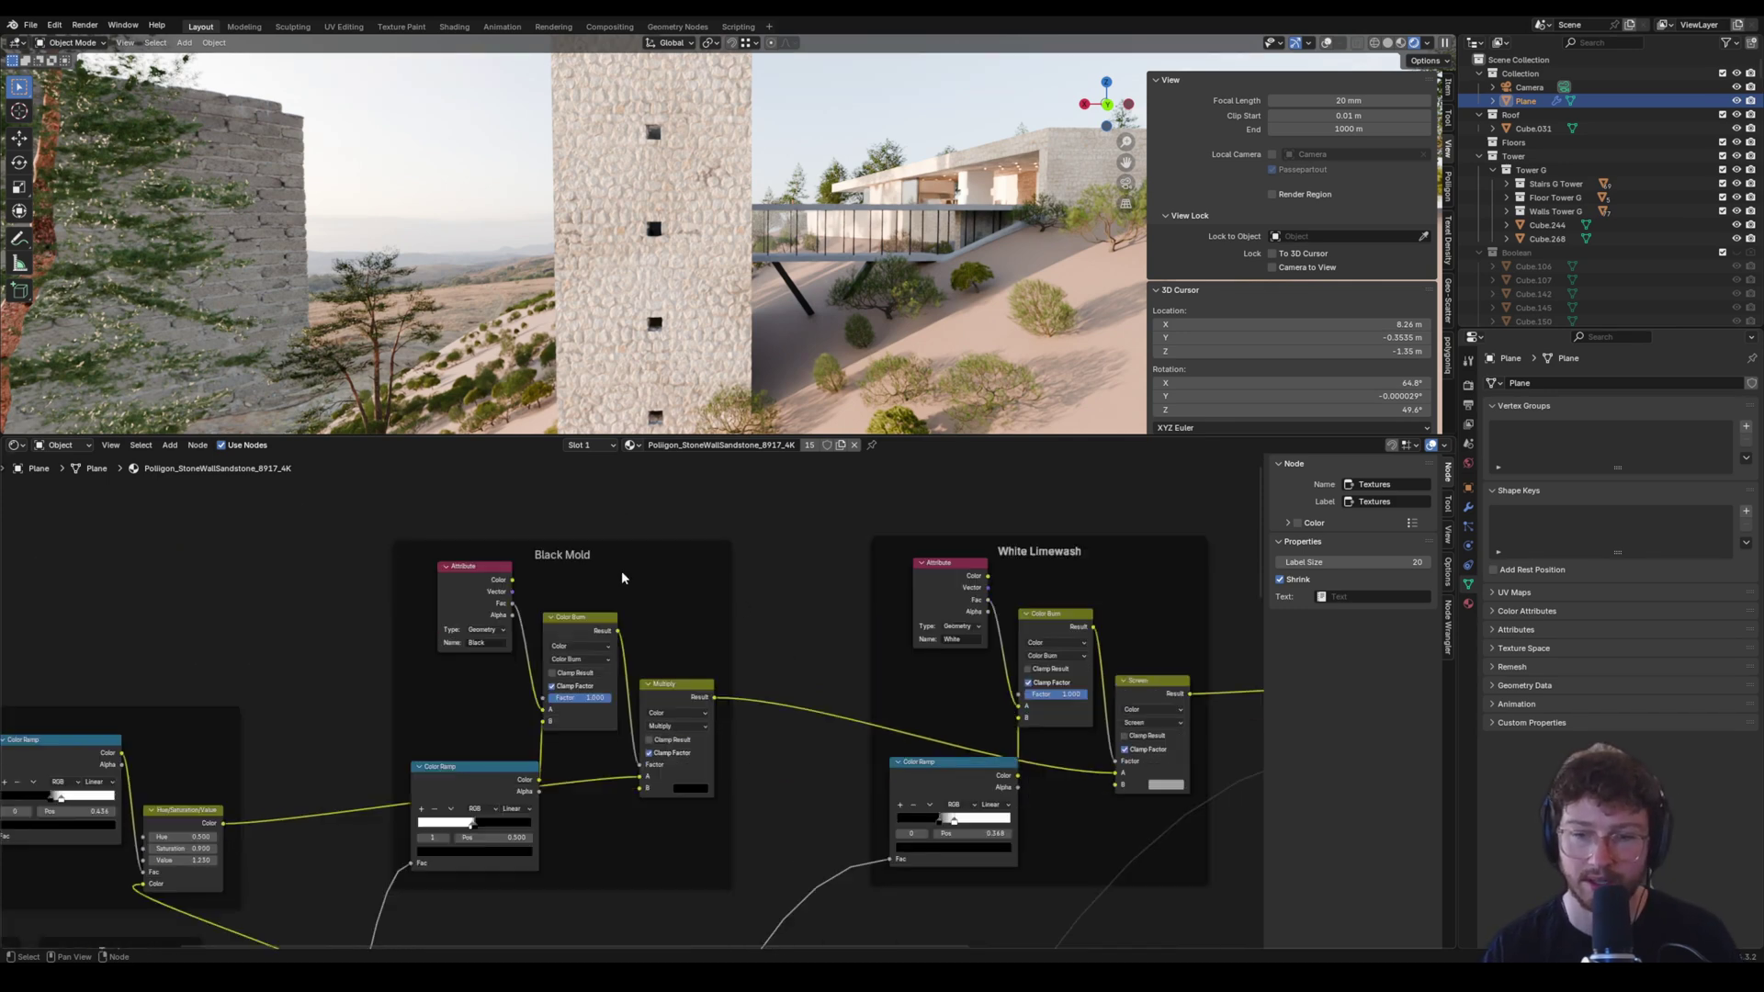
scroll(521, 727, "up", 1)
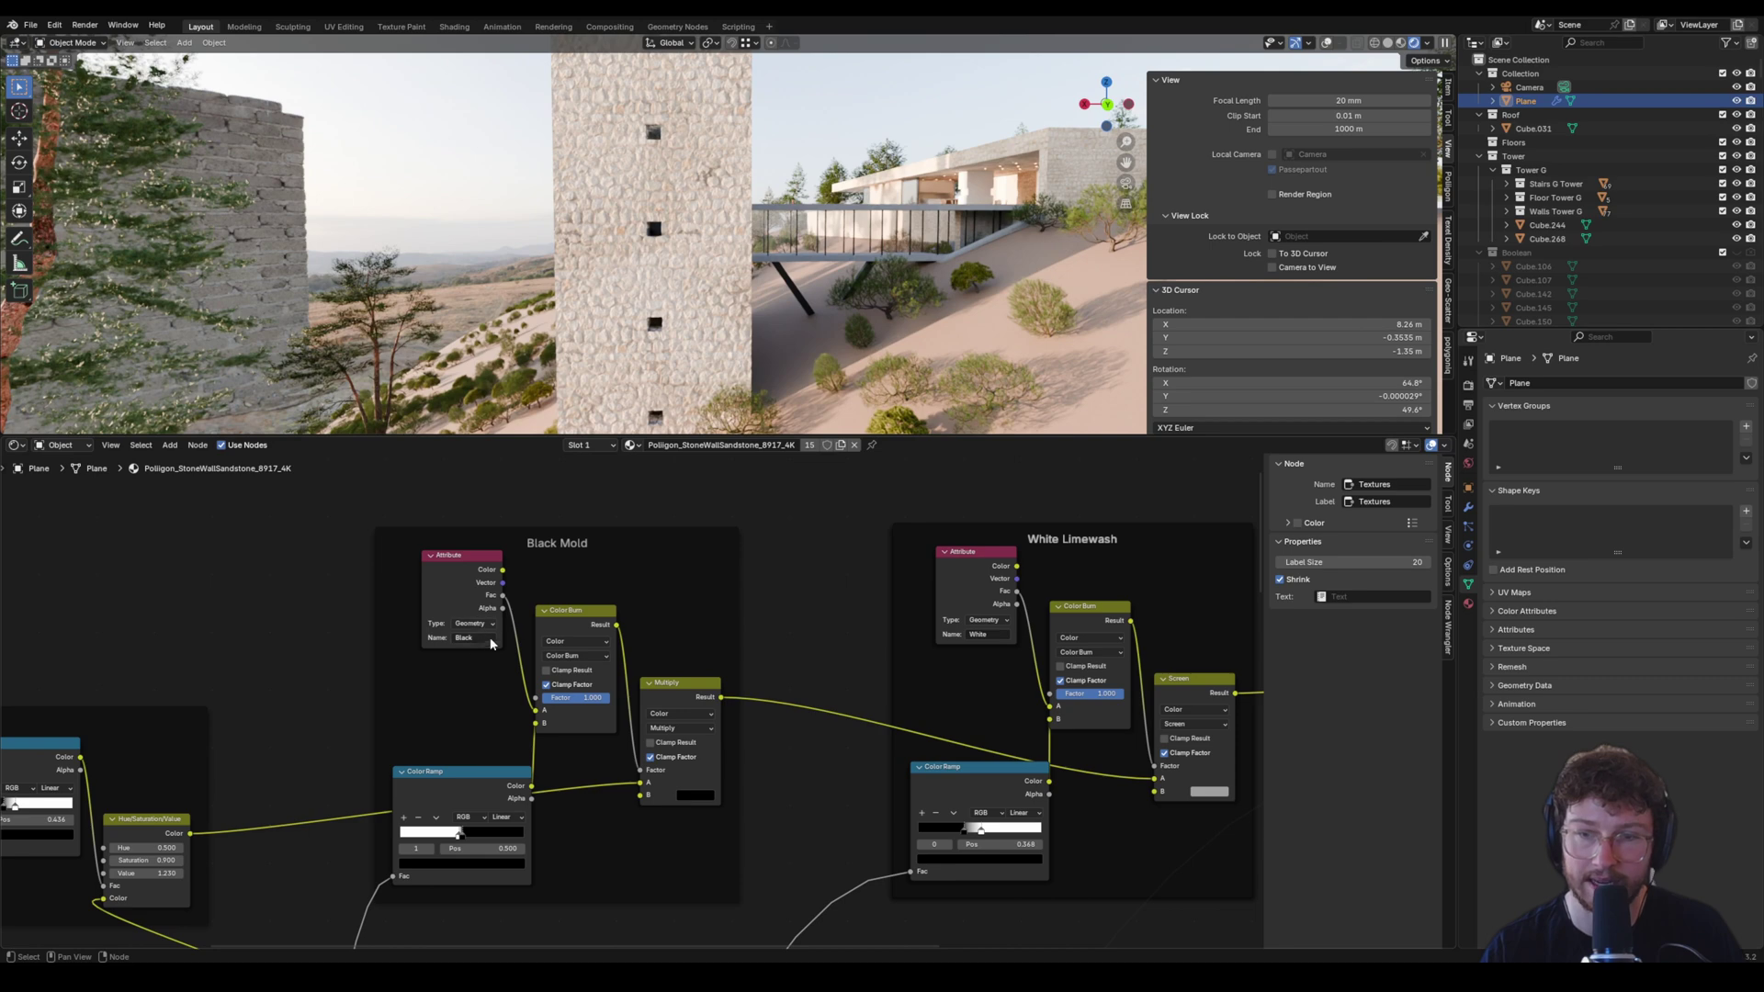
scroll(579, 676, "down", 2)
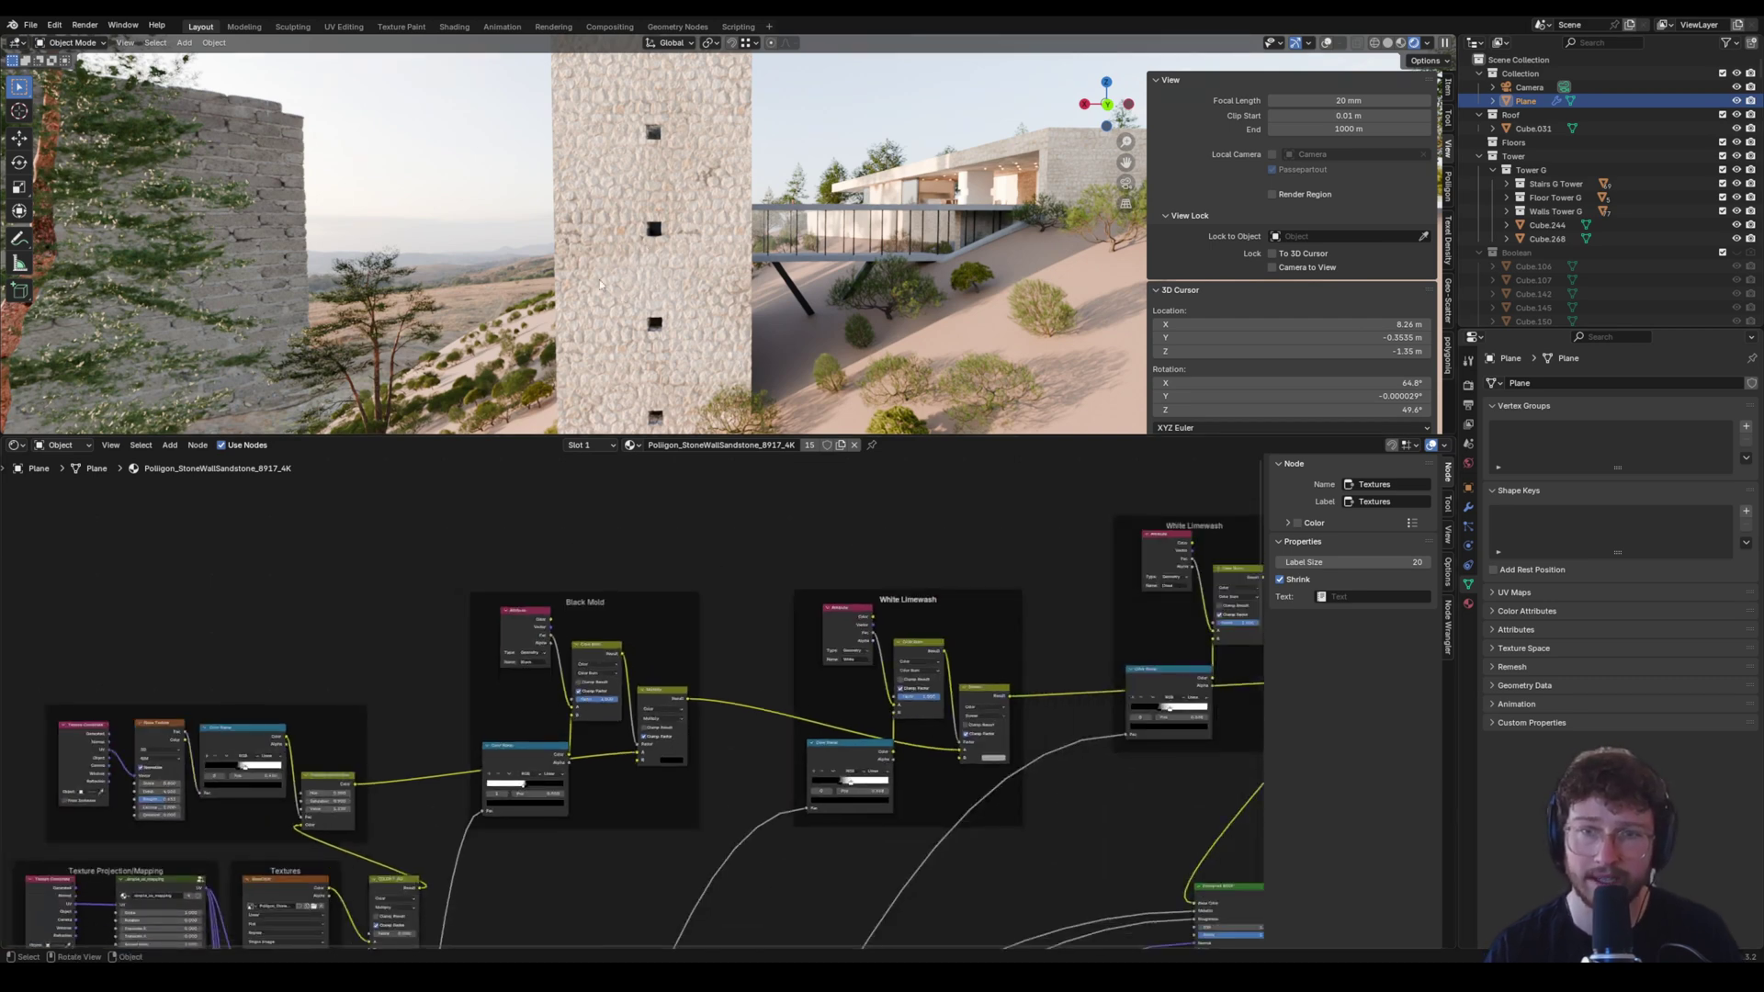
middle_click_drag(889, 646, 643, 658)
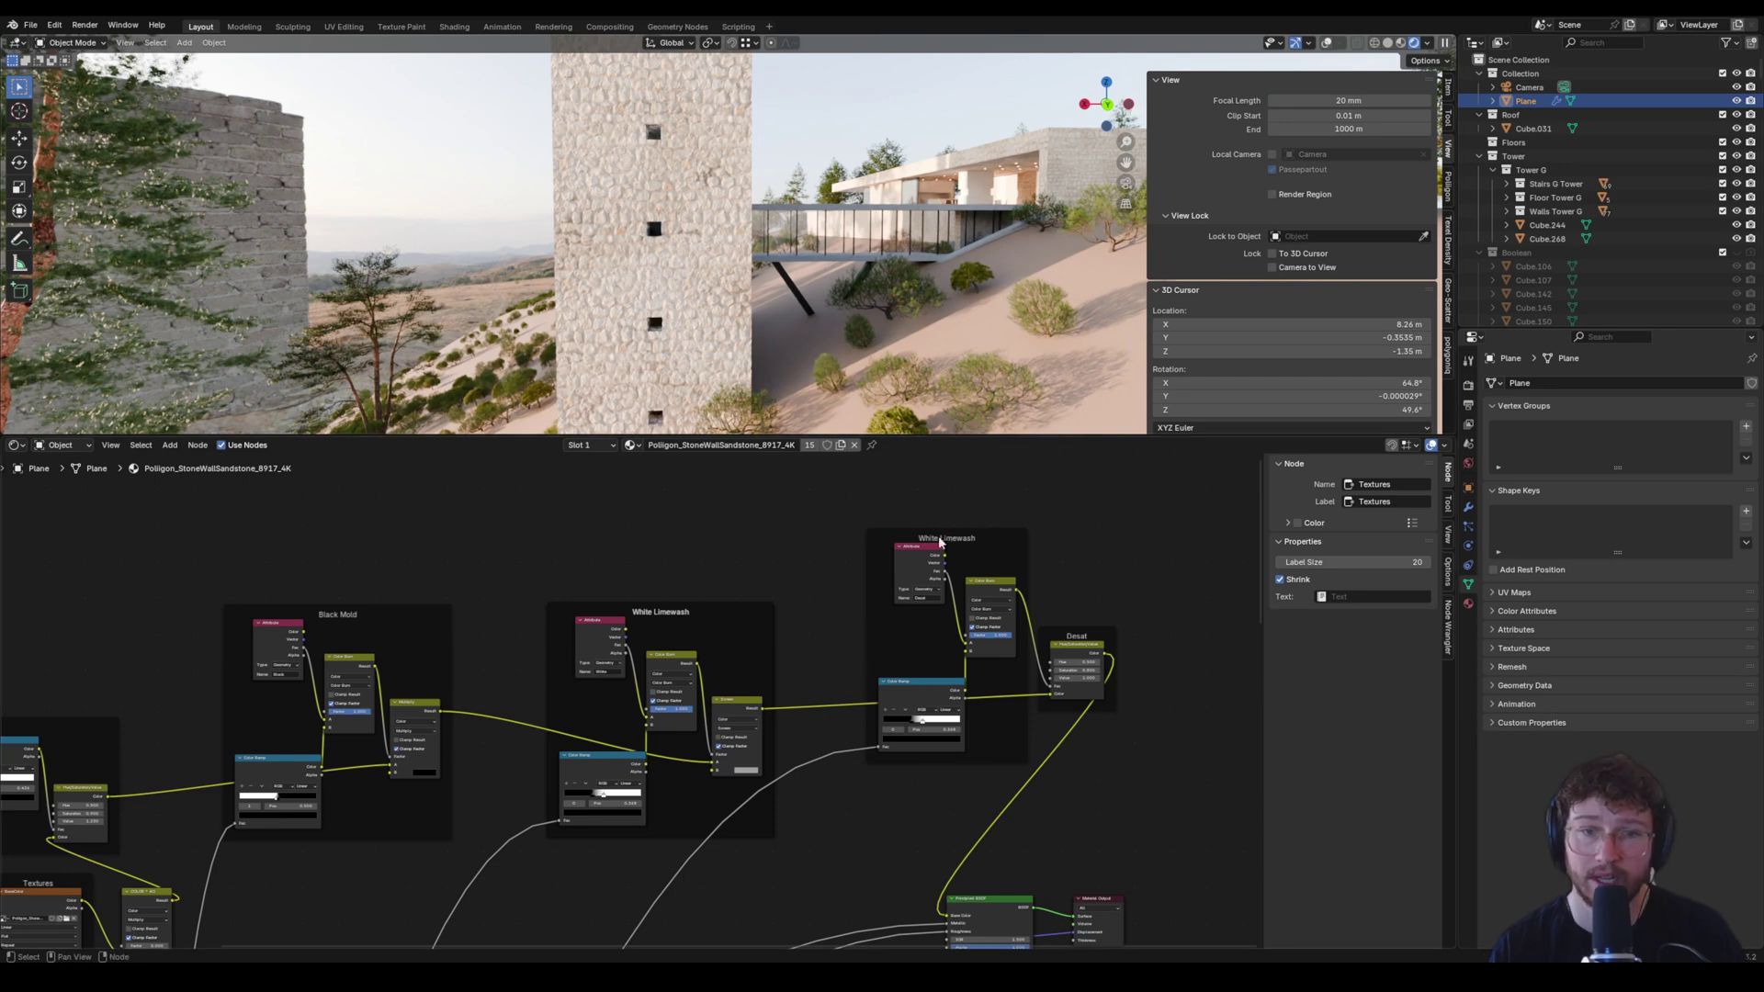
scroll(886, 643, "down", 3)
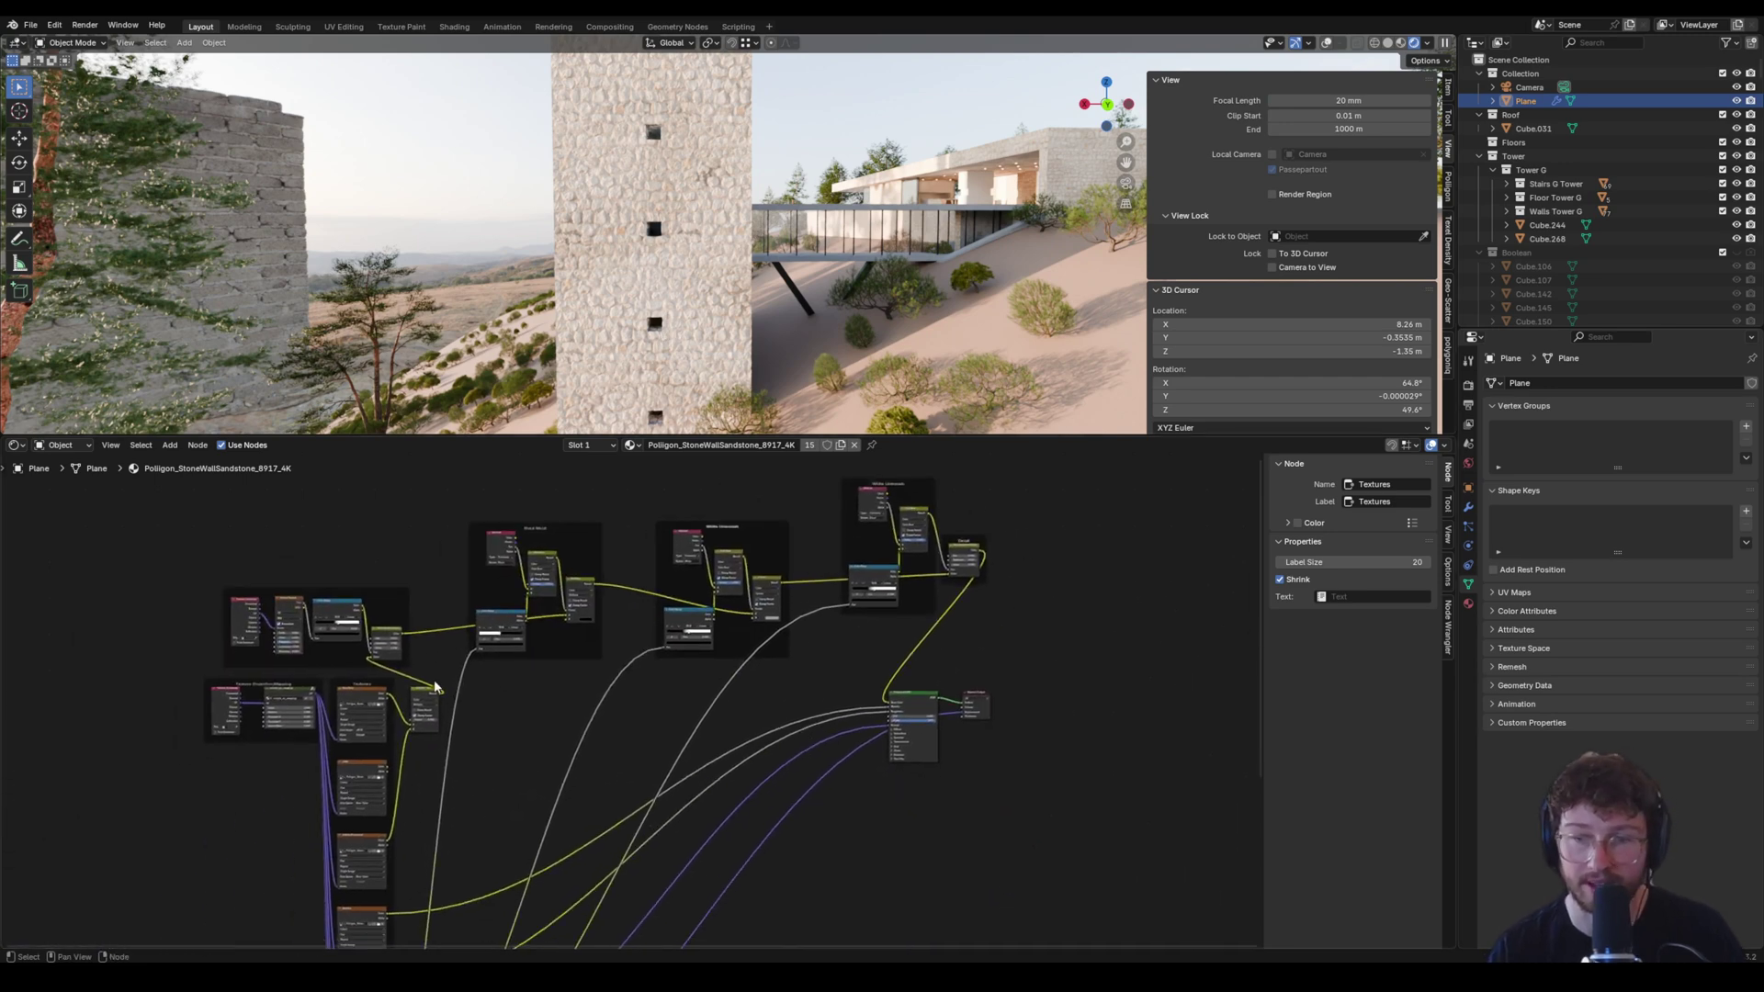
Examine the noise-driven color variation nodes above the texture mapping, and enlarge the 3D view again.
middle_click_drag(436, 688, 611, 731)
scroll(472, 574, "up", 3)
middle_click_drag(470, 570, 678, 668)
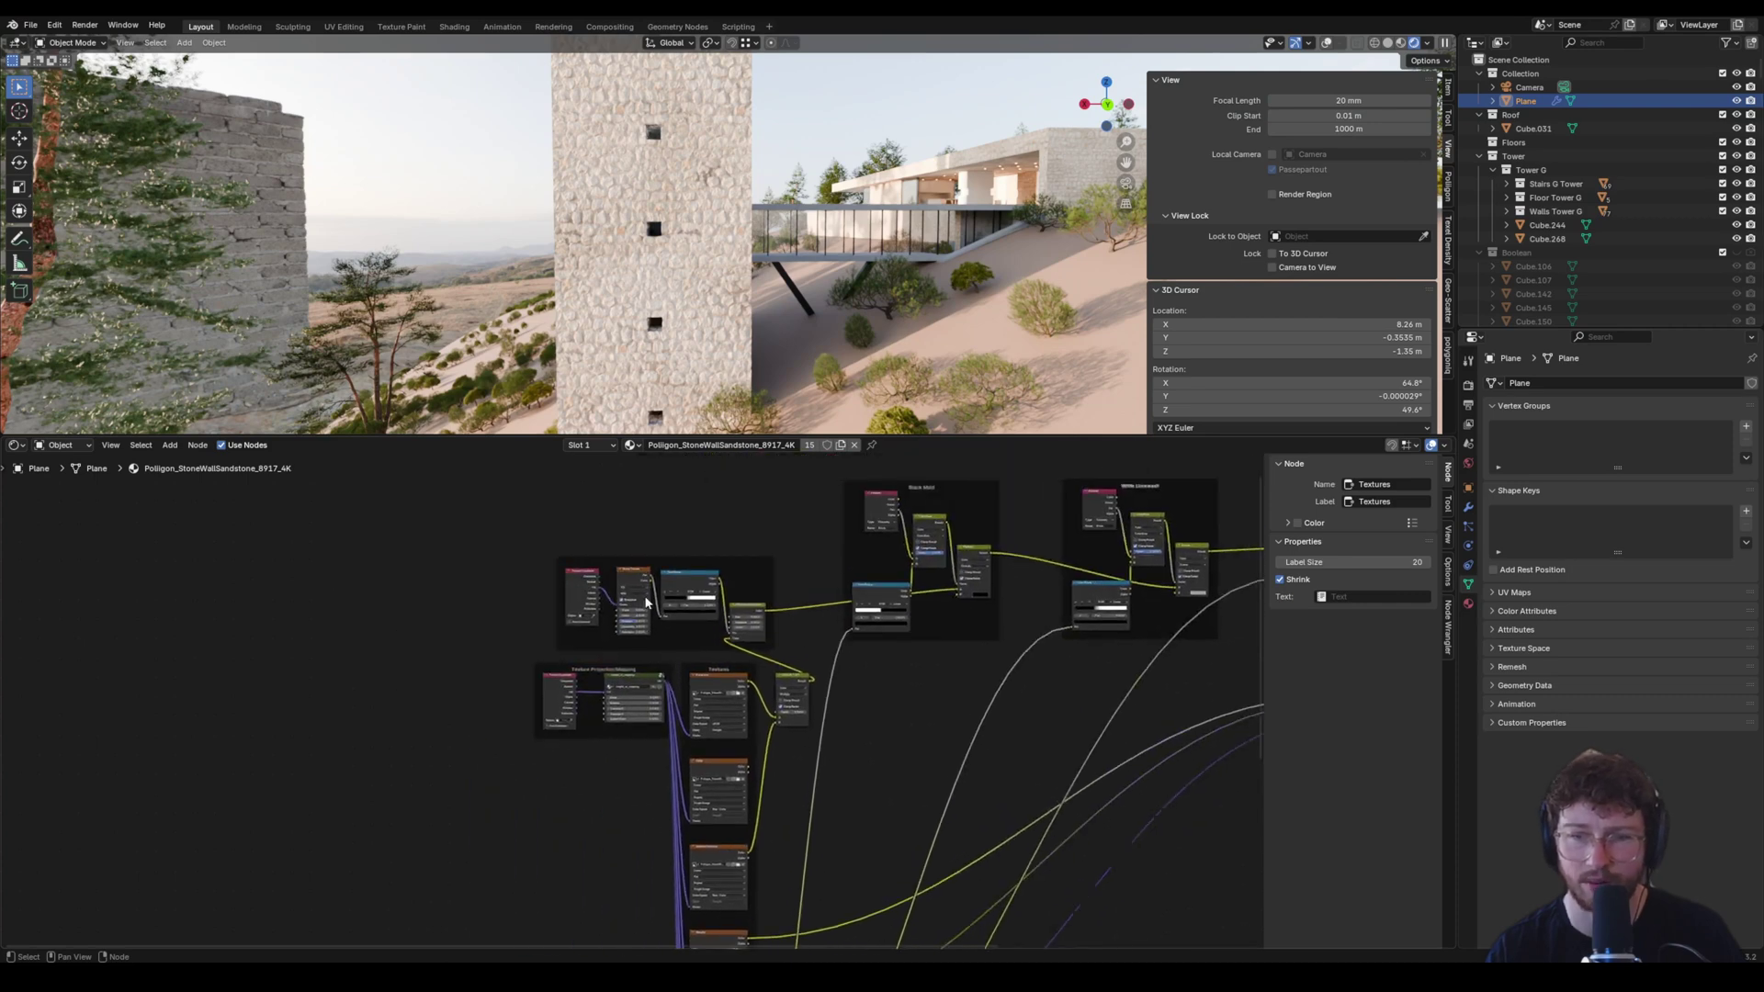
scroll(646, 602, "up", 3)
left_click_drag(775, 437, 775, 670)
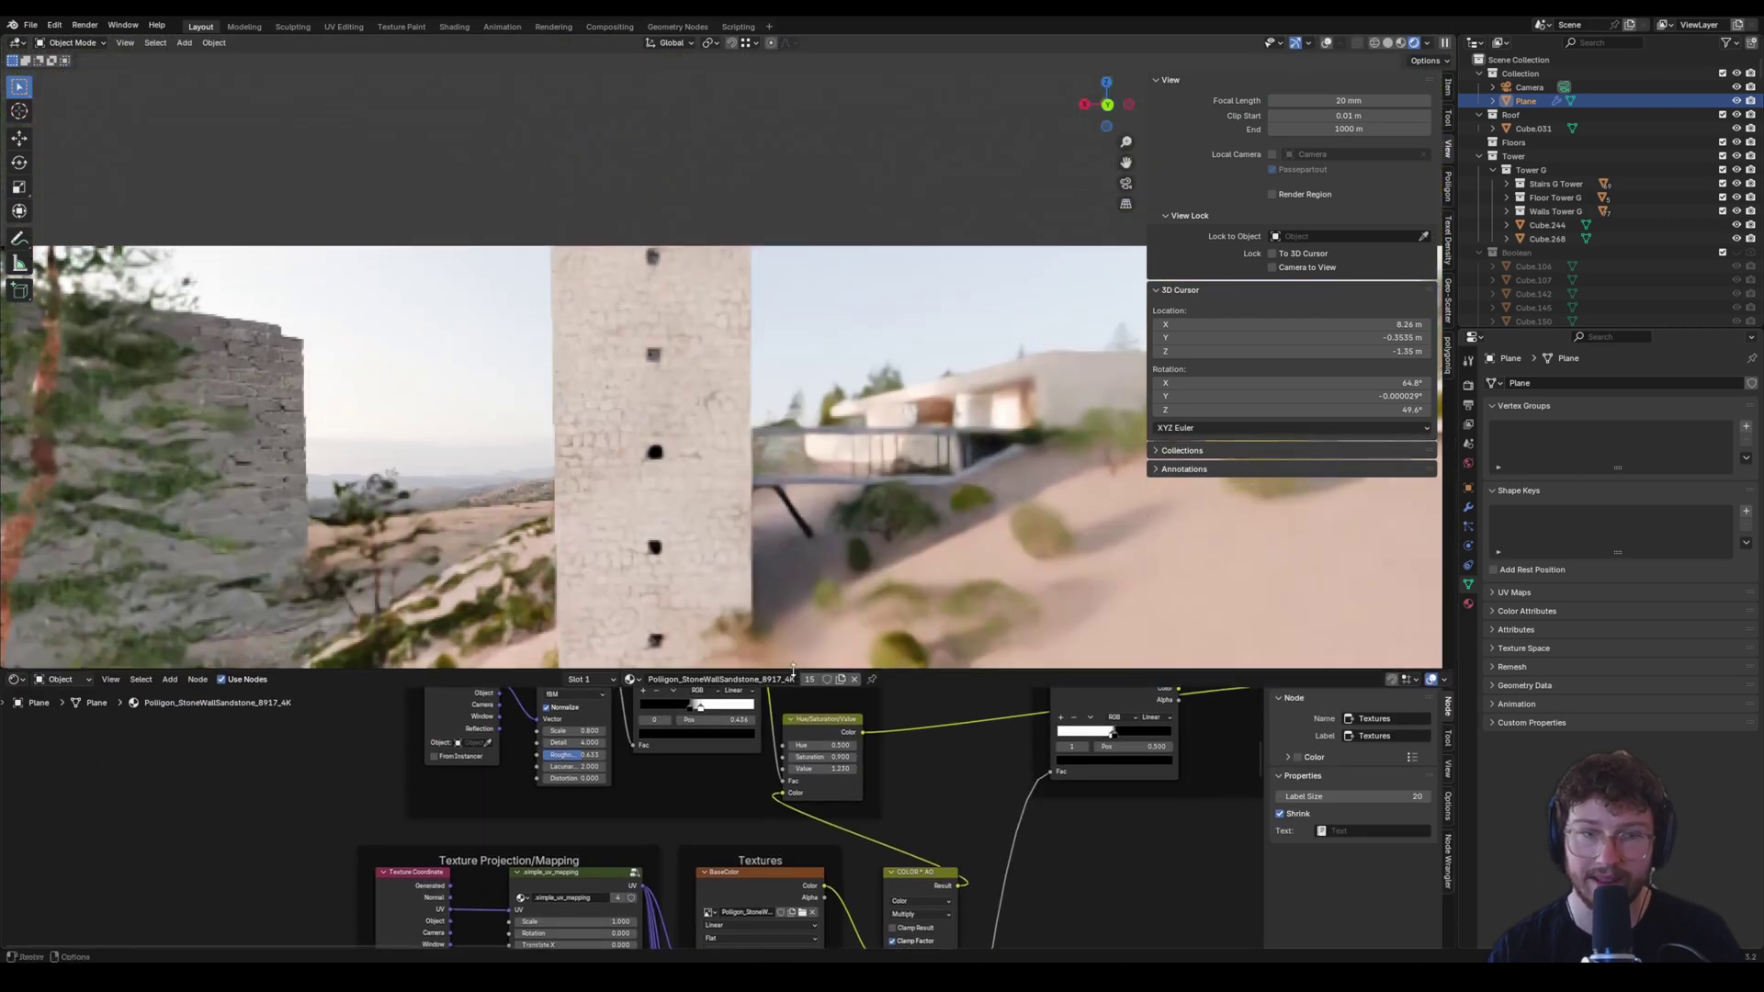
Bring back the imported Poliigon assets and select the bridge's concrete roof slab to display its material.
left_click(1449, 189)
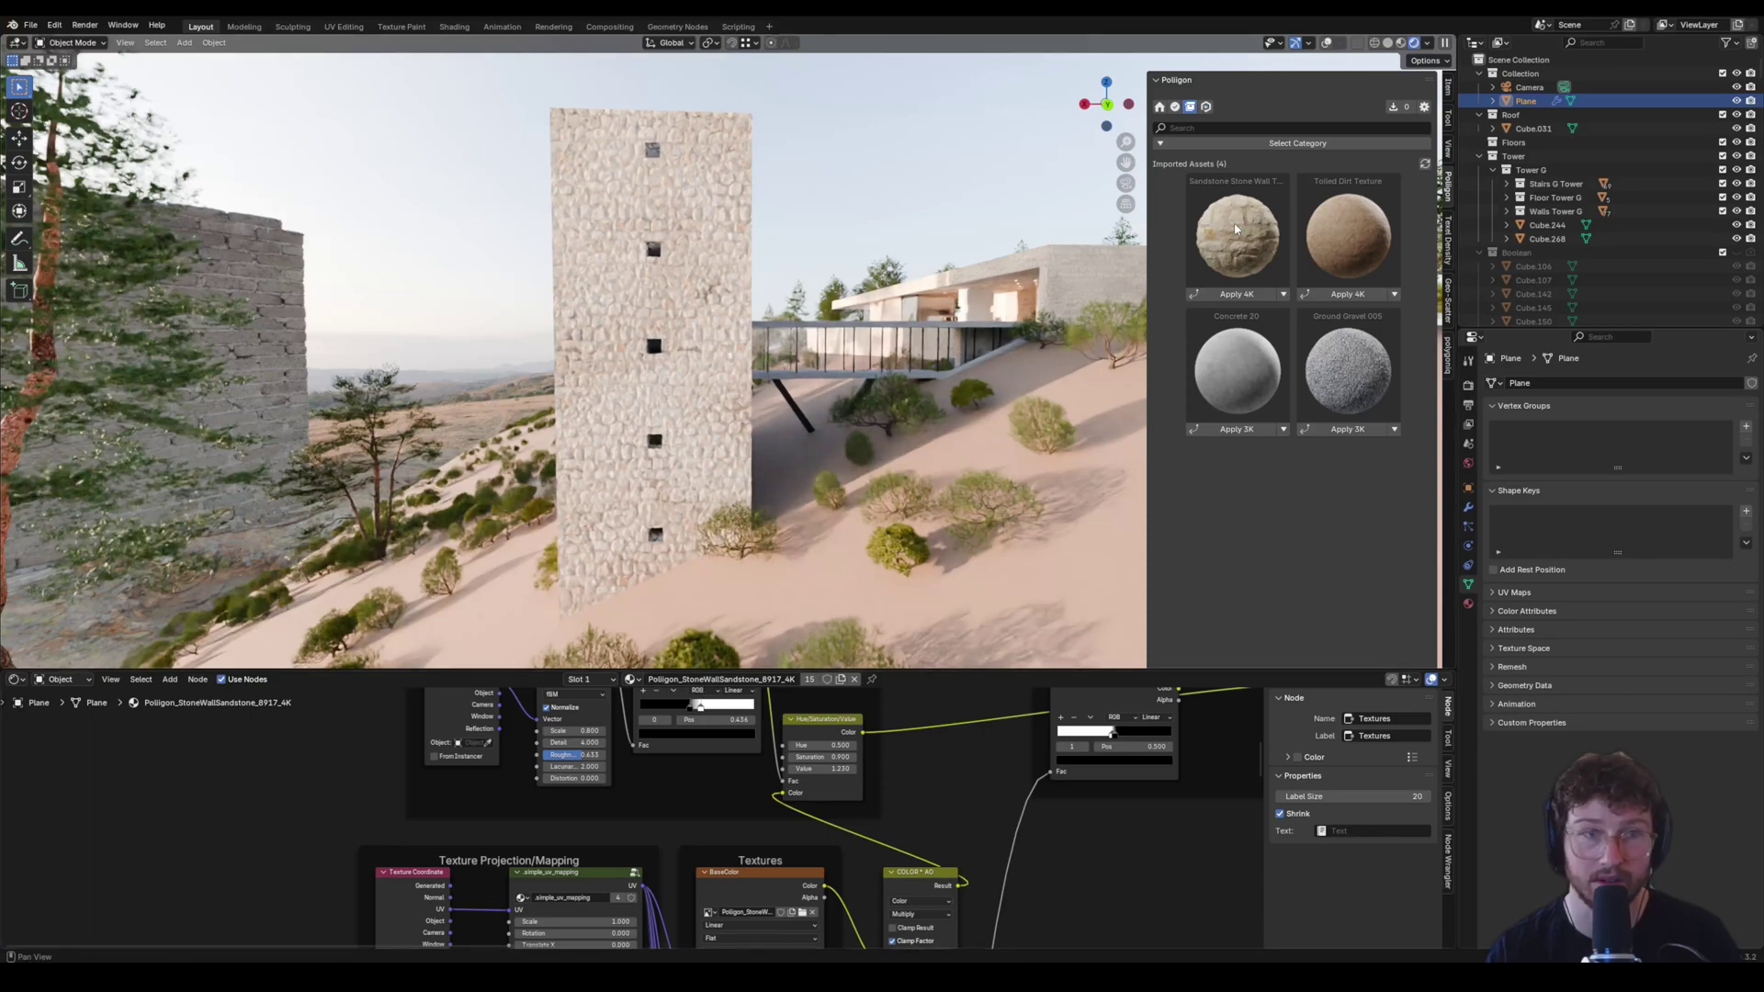
middle_click_drag(748, 296, 720, 493)
scroll(735, 381, "up", 5)
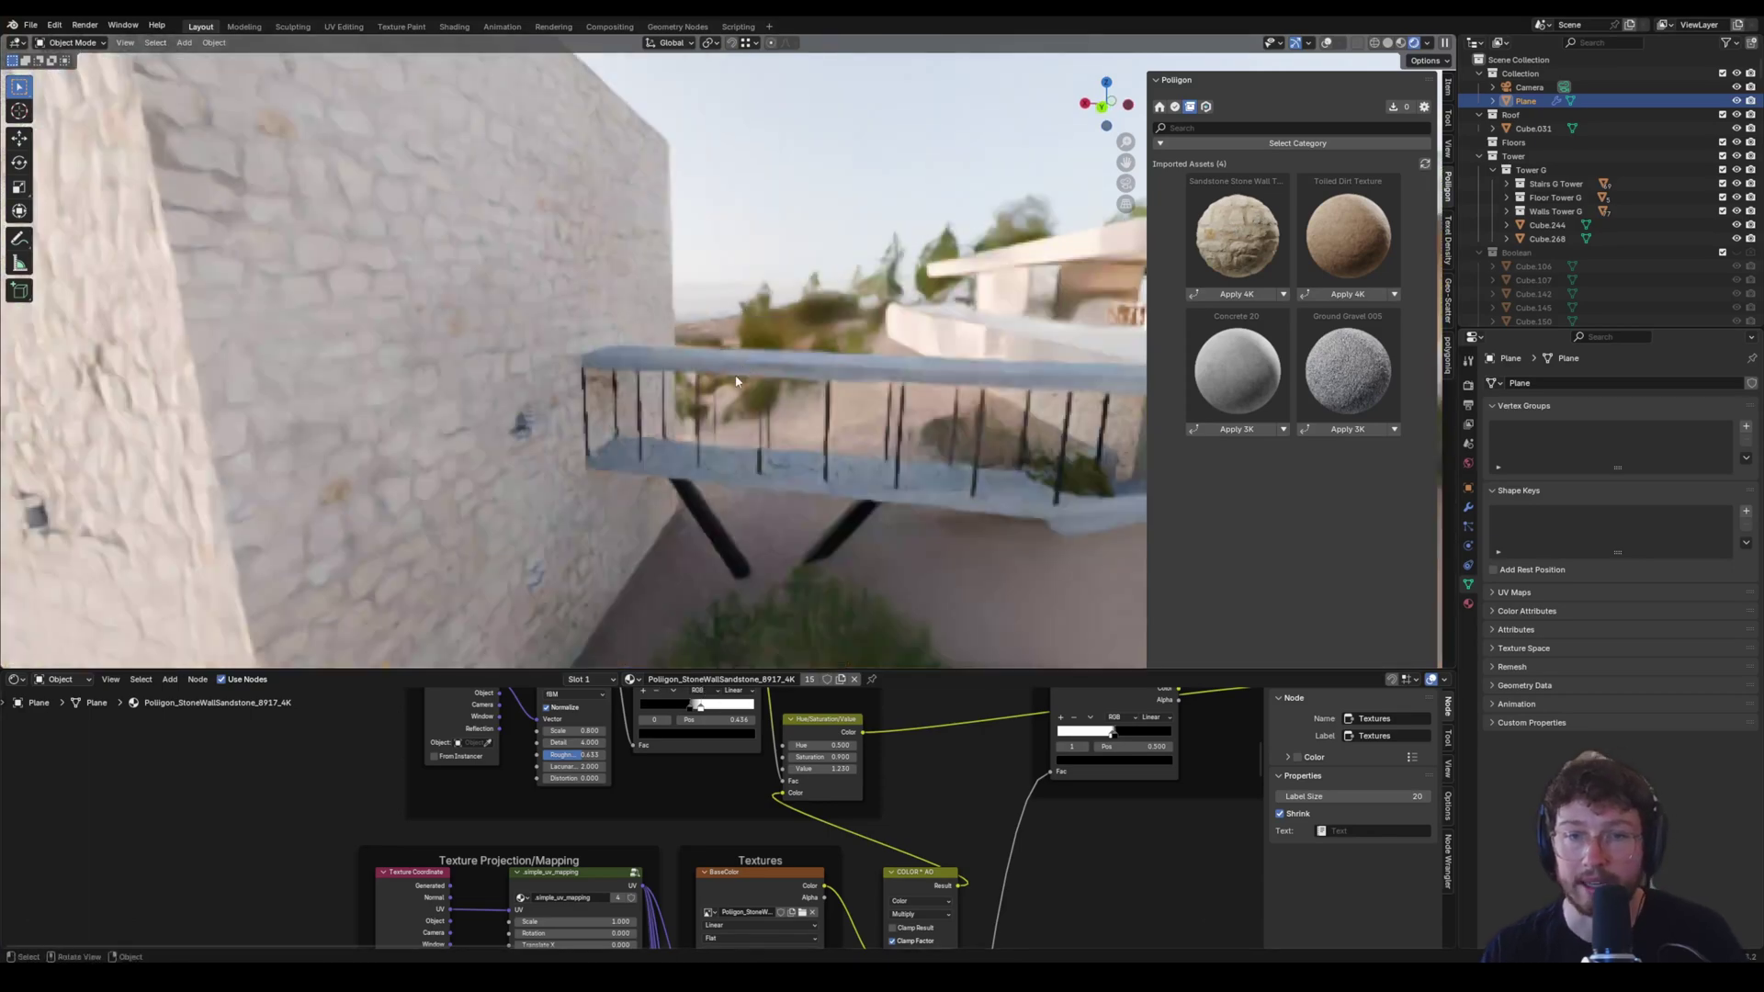
middle_click_drag(735, 381, 713, 531)
left_click(729, 377)
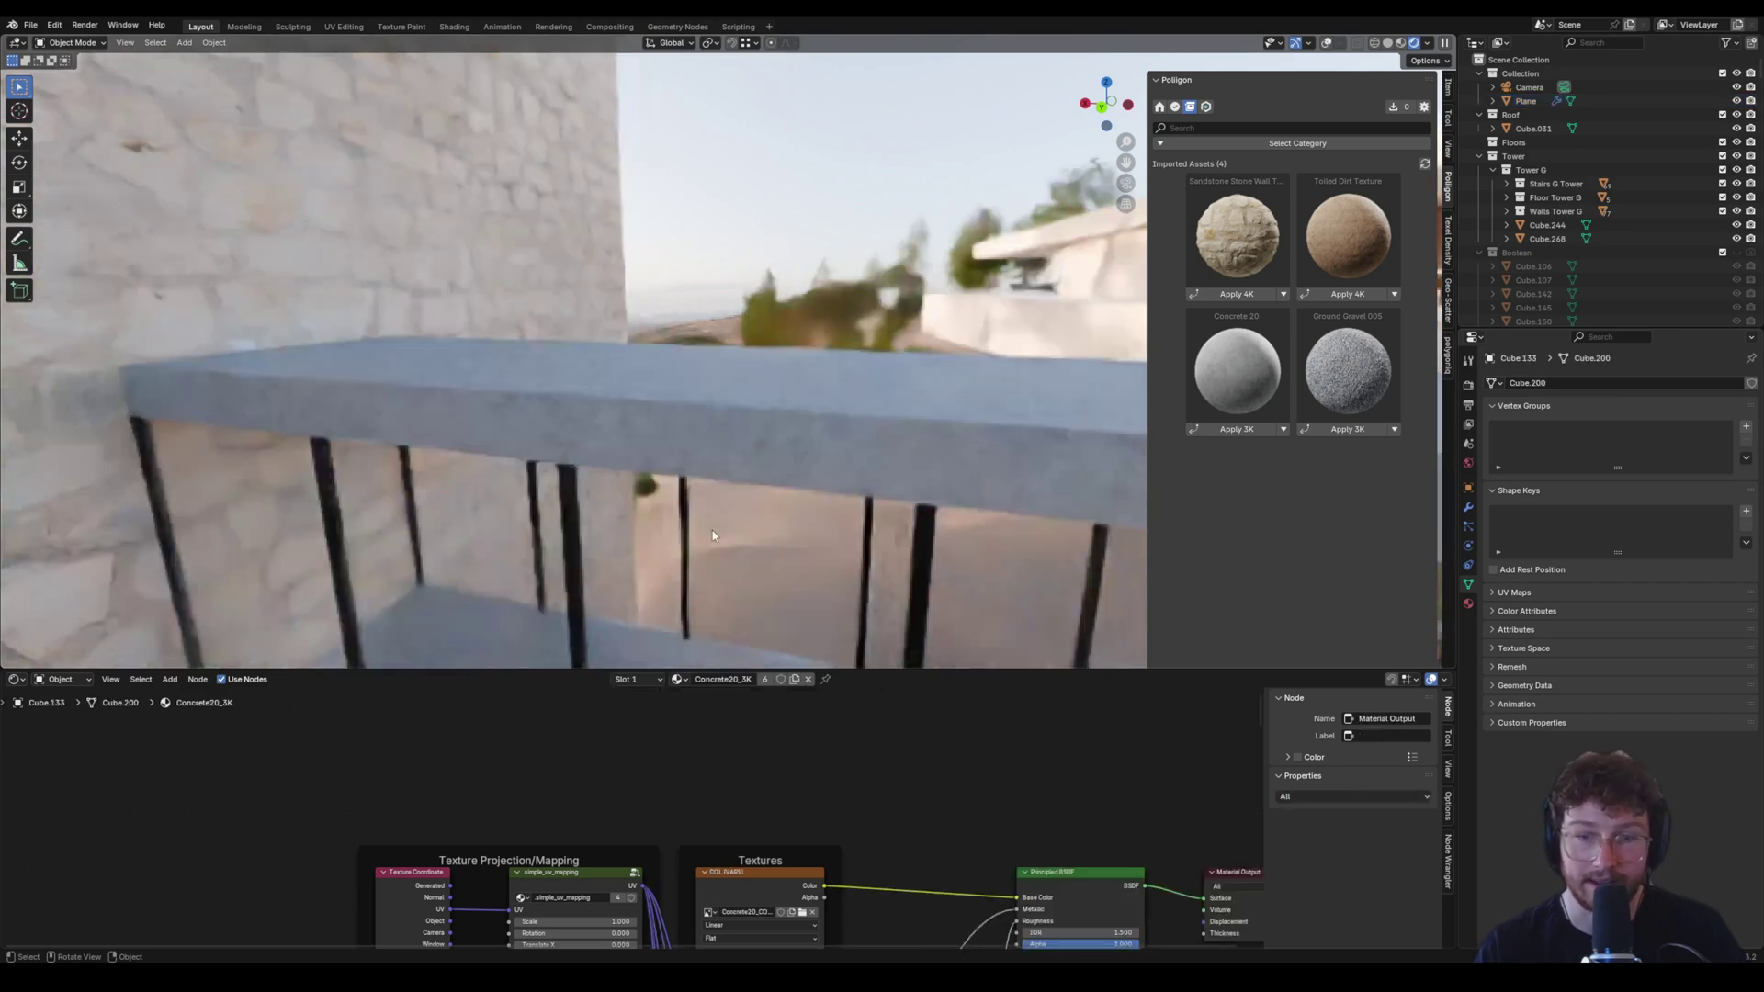
Inspect the textures on the bridge, the house's stone walls and entrance, and the covered terrace.
middle_click_drag(937, 370, 856, 402)
scroll(926, 413, "down", 5)
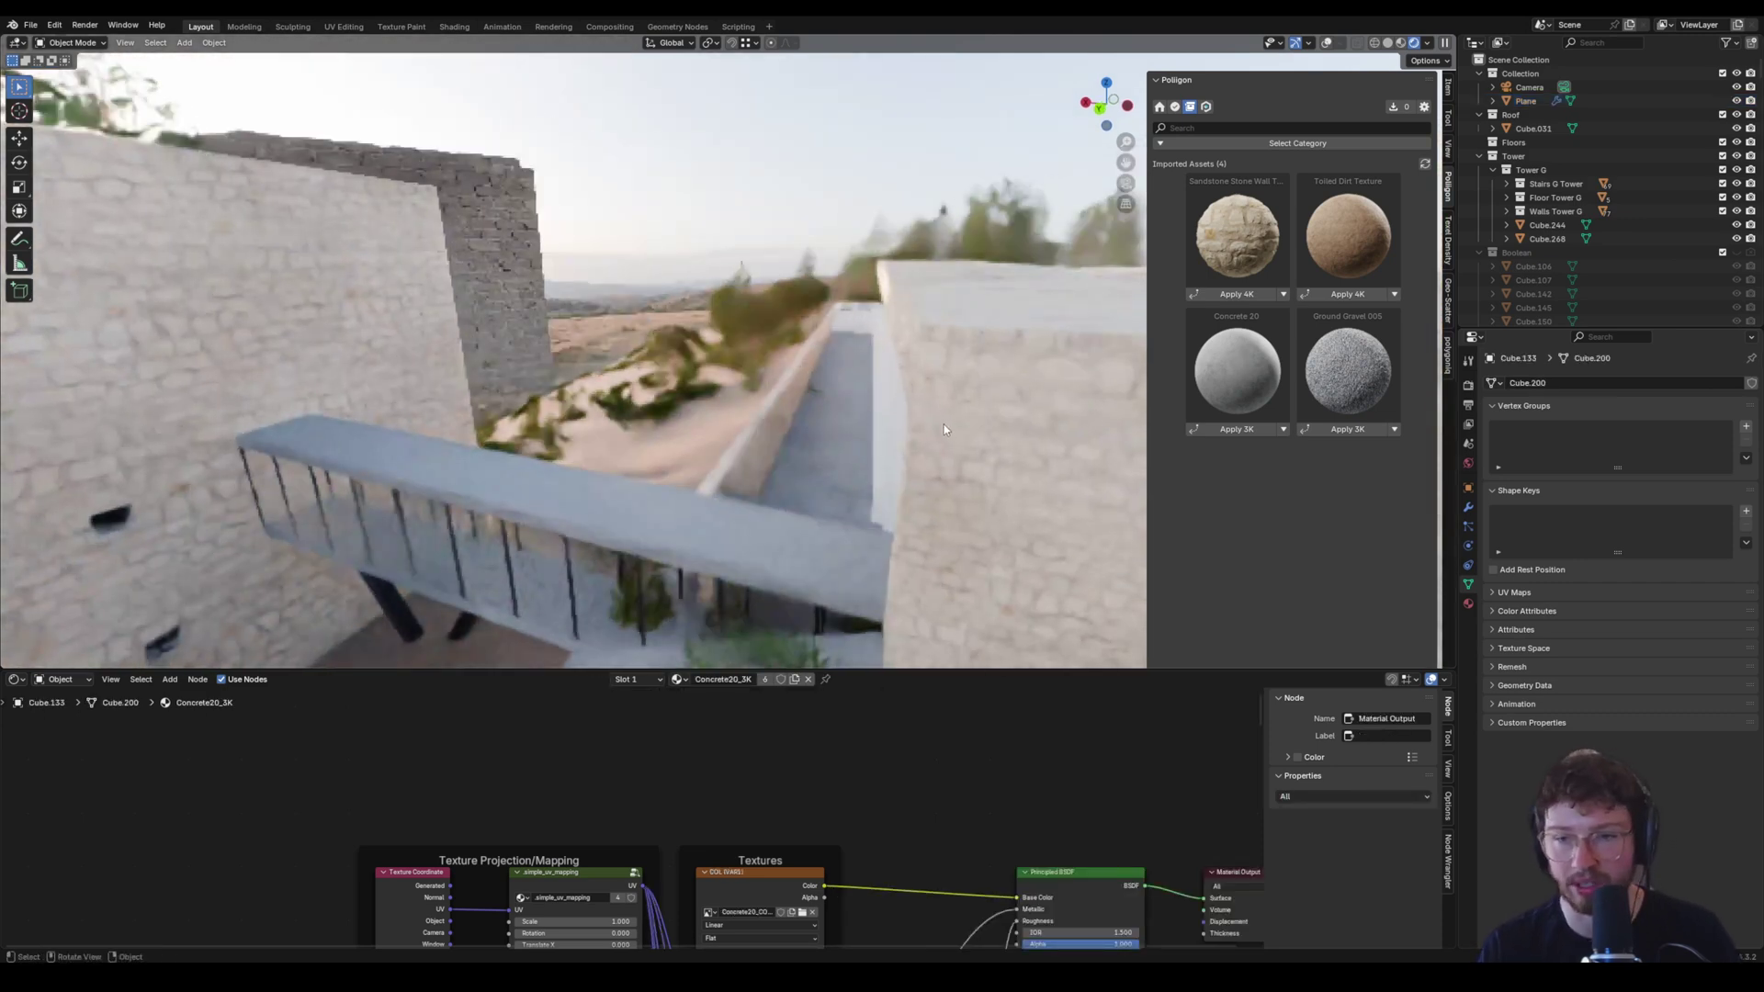
middle_click_drag(970, 411, 938, 386)
scroll(985, 377, "up", 4)
scroll(929, 377, "down", 5)
scroll(906, 355, "down", 2)
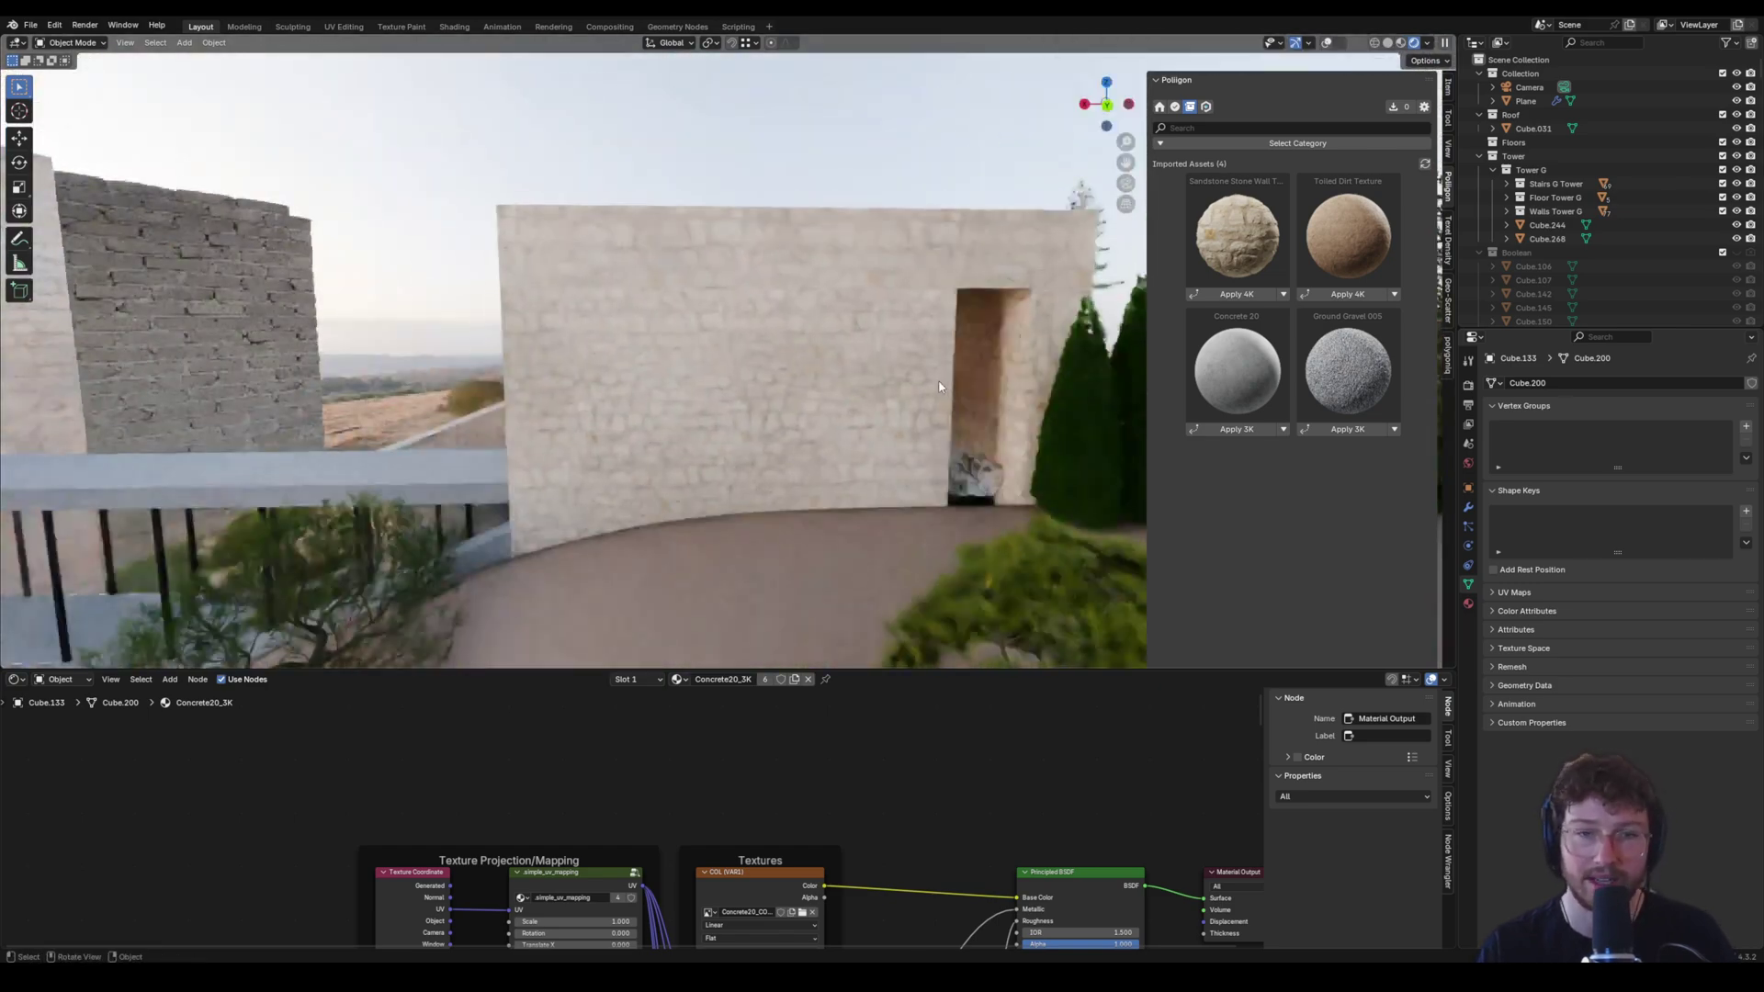
mouse_move(731, 455)
middle_mouse_down()
mouse_move(717, 465)
mouse_move(854, 410)
mouse_move(856, 427)
mouse_move(947, 438)
mouse_move(909, 465)
mouse_move(827, 432)
mouse_move(882, 428)
mouse_move(796, 410)
mouse_move(702, 426)
mouse_move(763, 444)
mouse_move(827, 418)
mouse_move(862, 433)
mouse_move(702, 451)
middle_mouse_up()
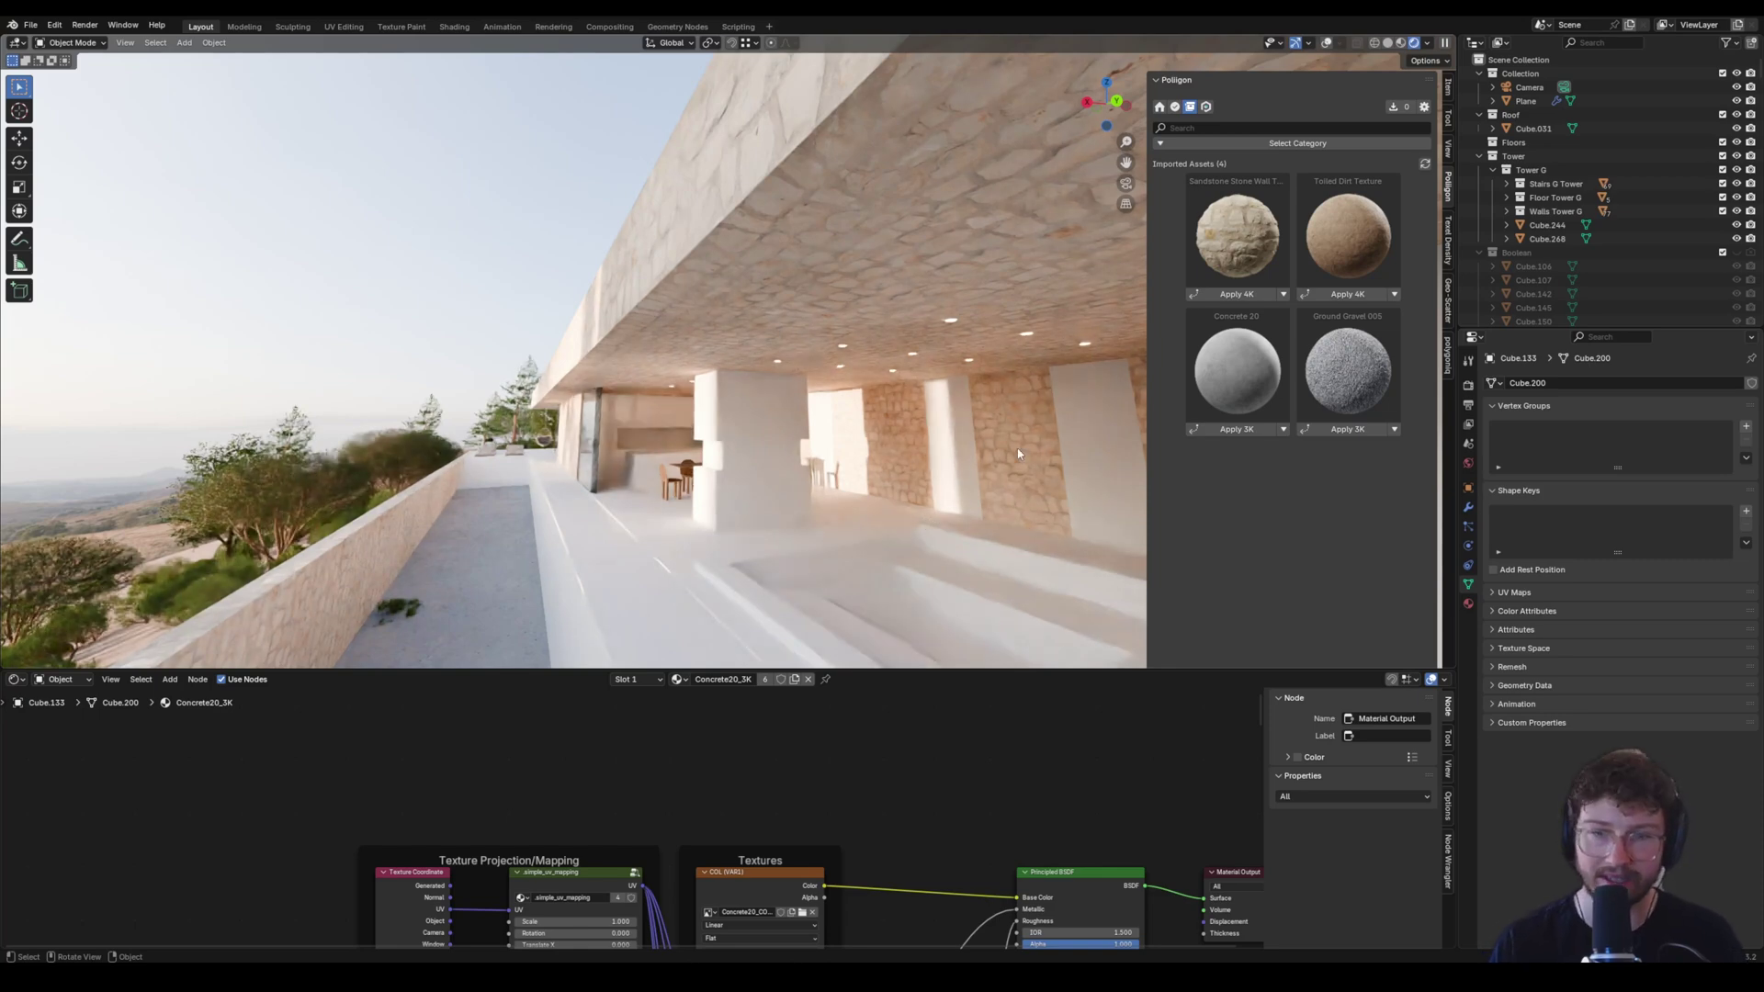
scroll(878, 468, "down", 2)
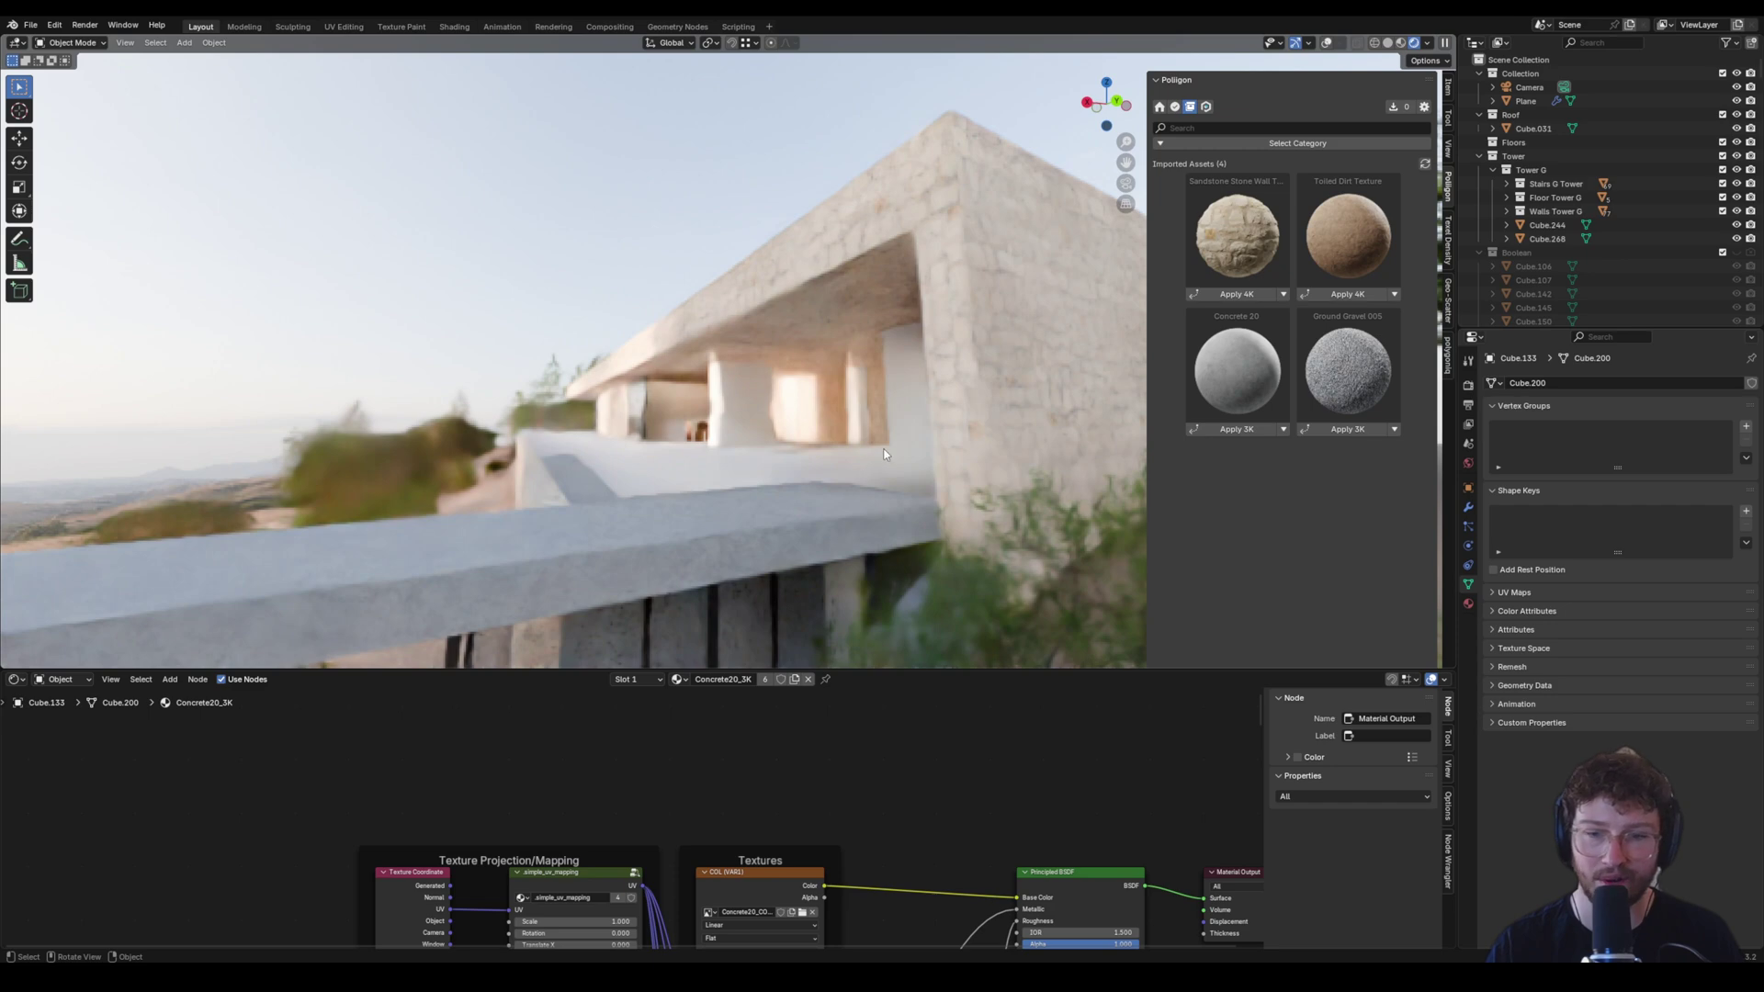
scroll(883, 454, "down", 4)
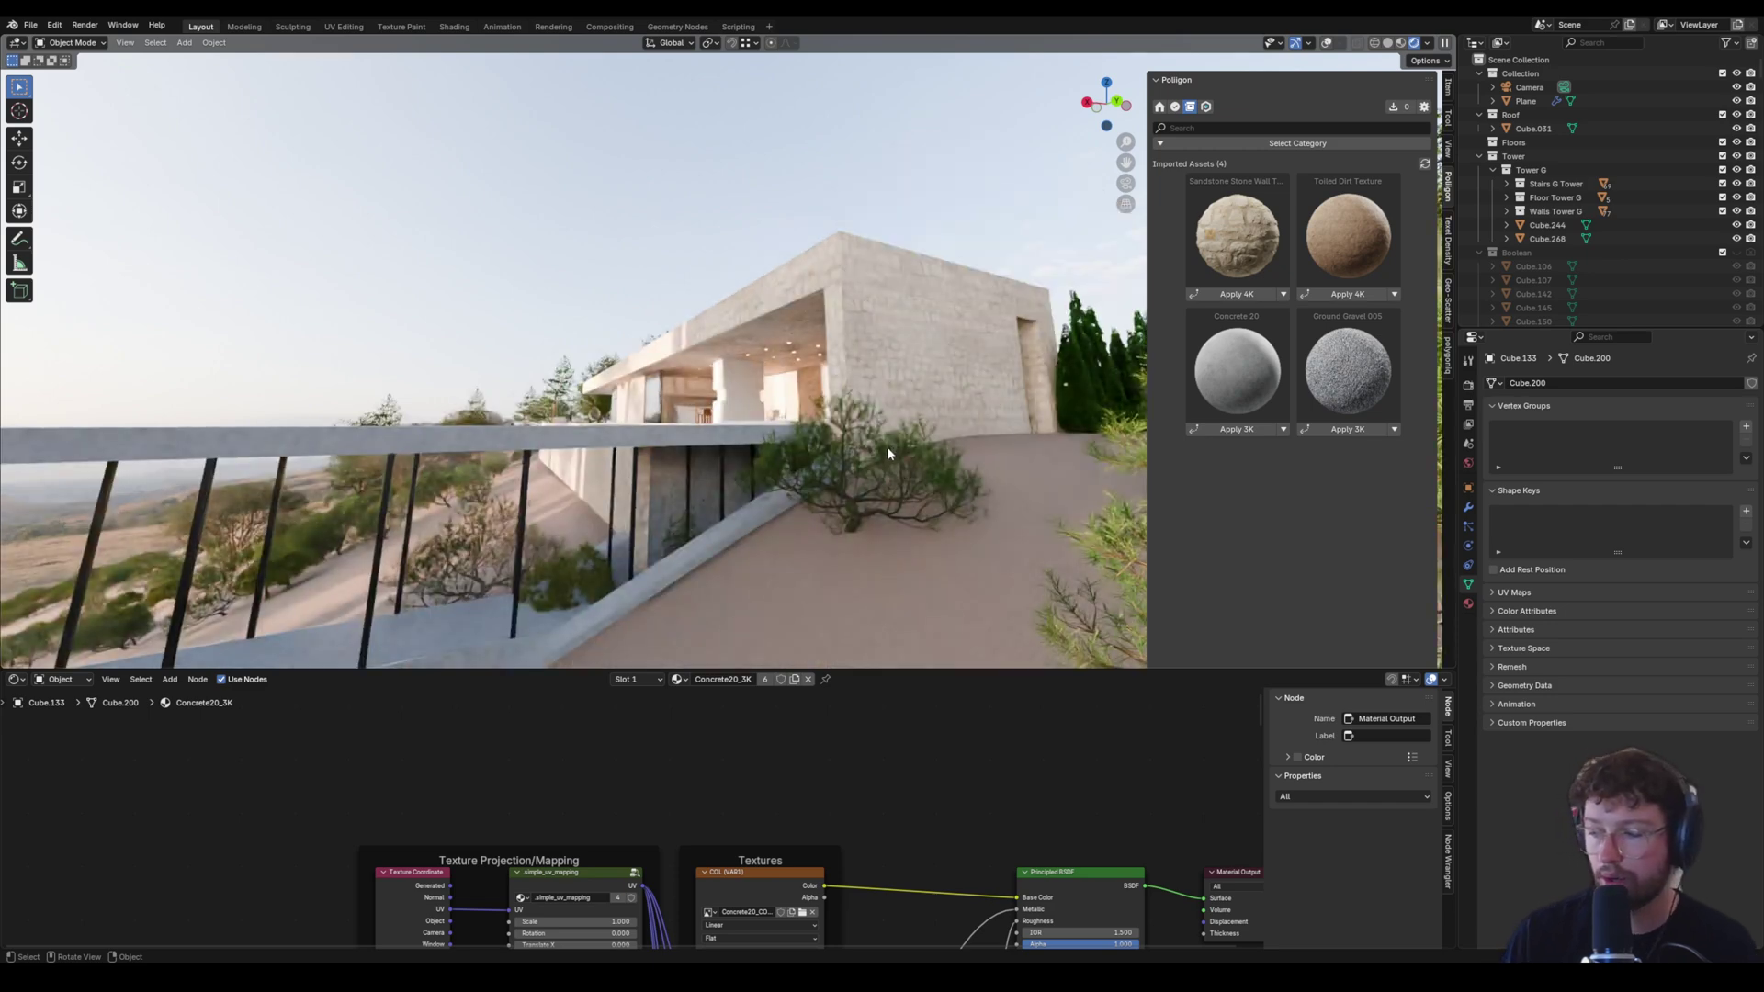
Select the dark joinery beside the bridge to display its material, and view the house's long facade.
left_click(650, 400)
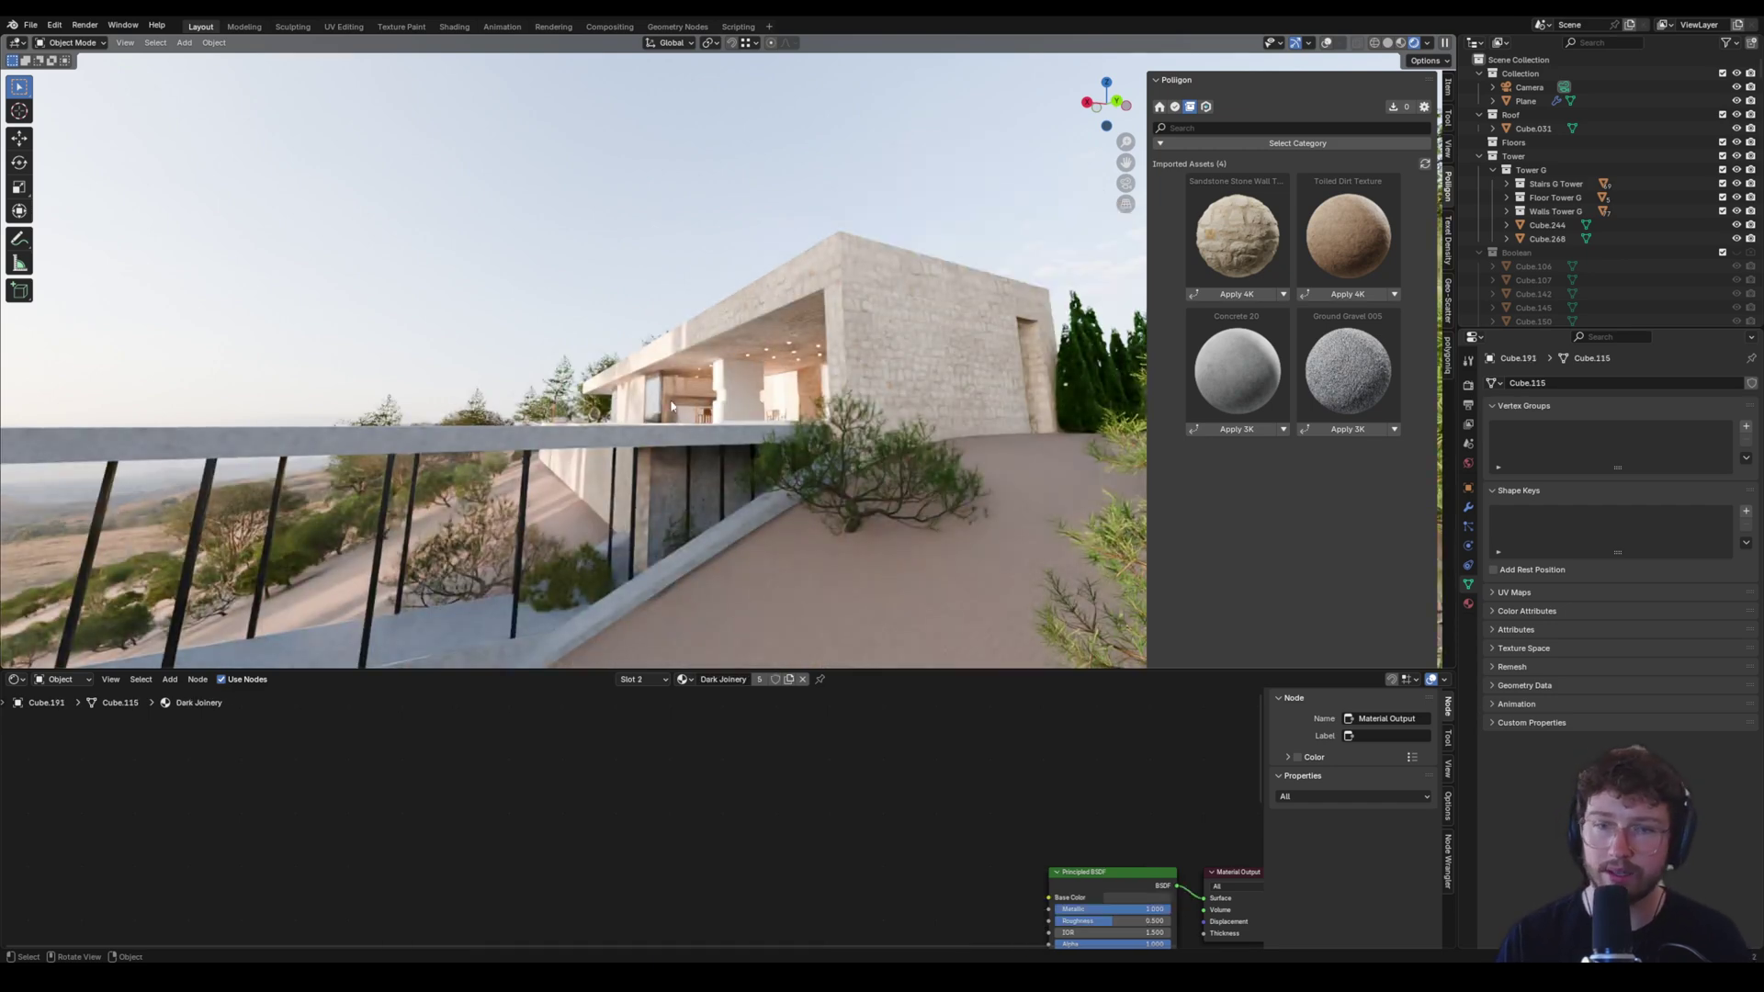
middle_click_drag(650, 400, 754, 450)
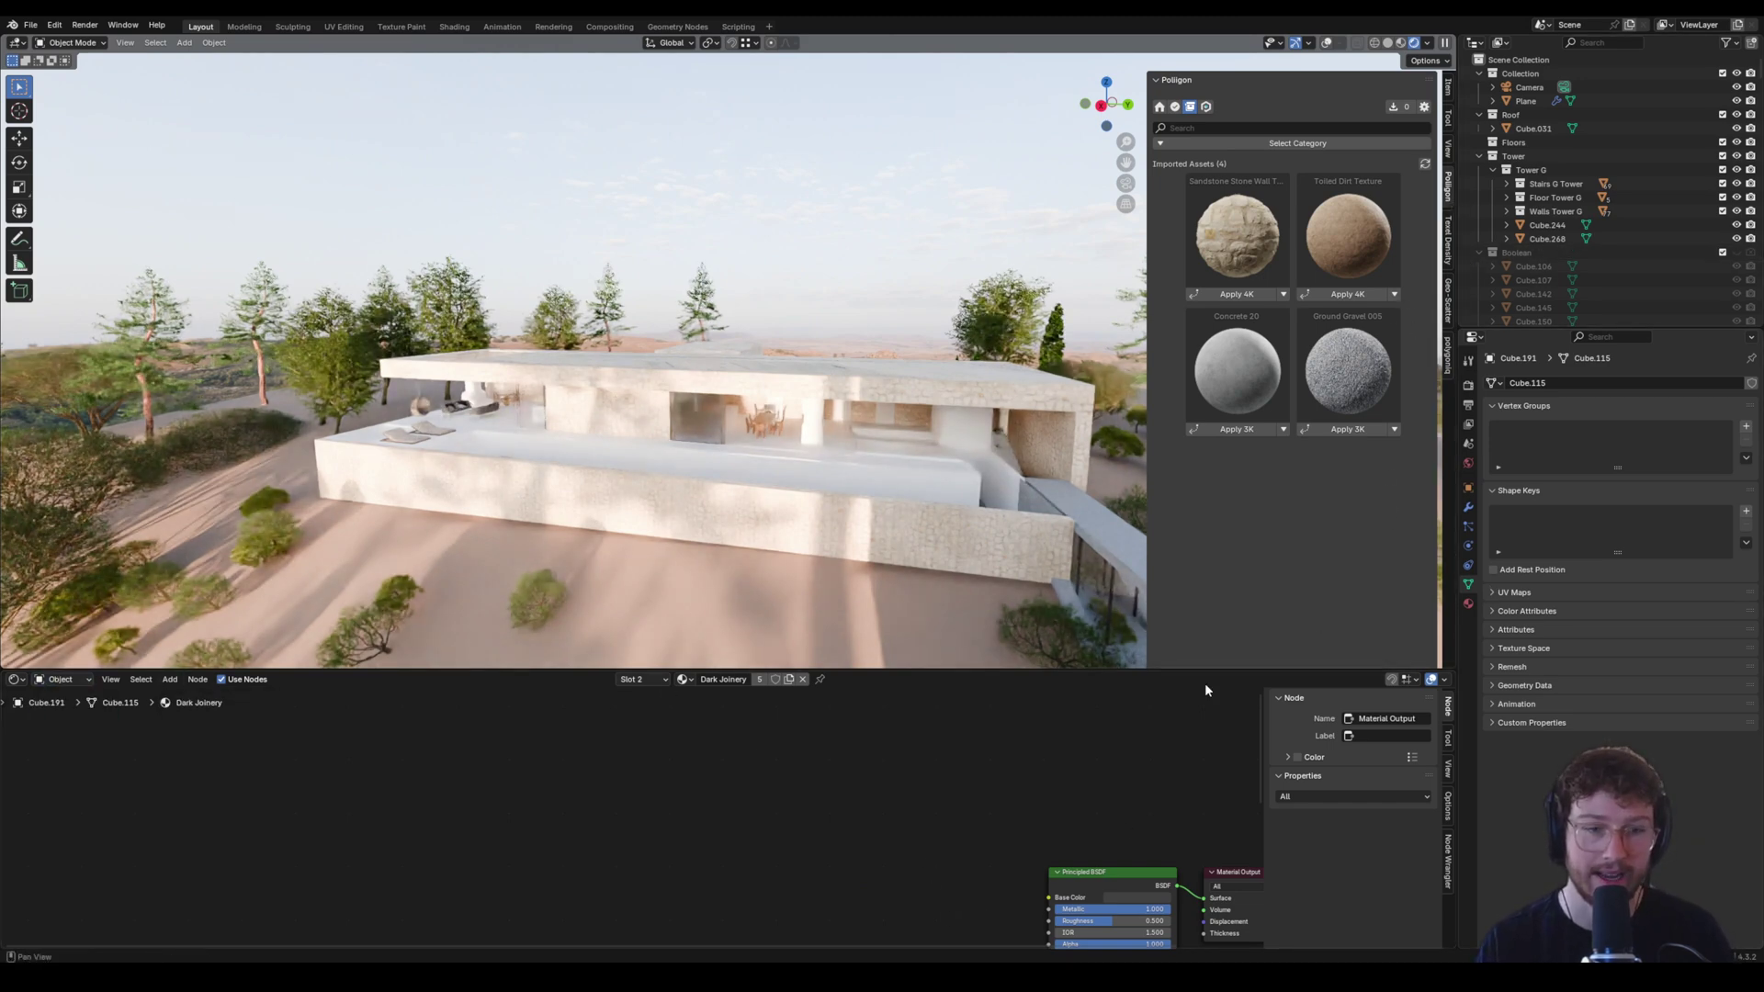
Display the Glass material of the selected joinery object and enlarge the node editor to fit its whole shader setup.
middle_click_drag(812, 839, 508, 758)
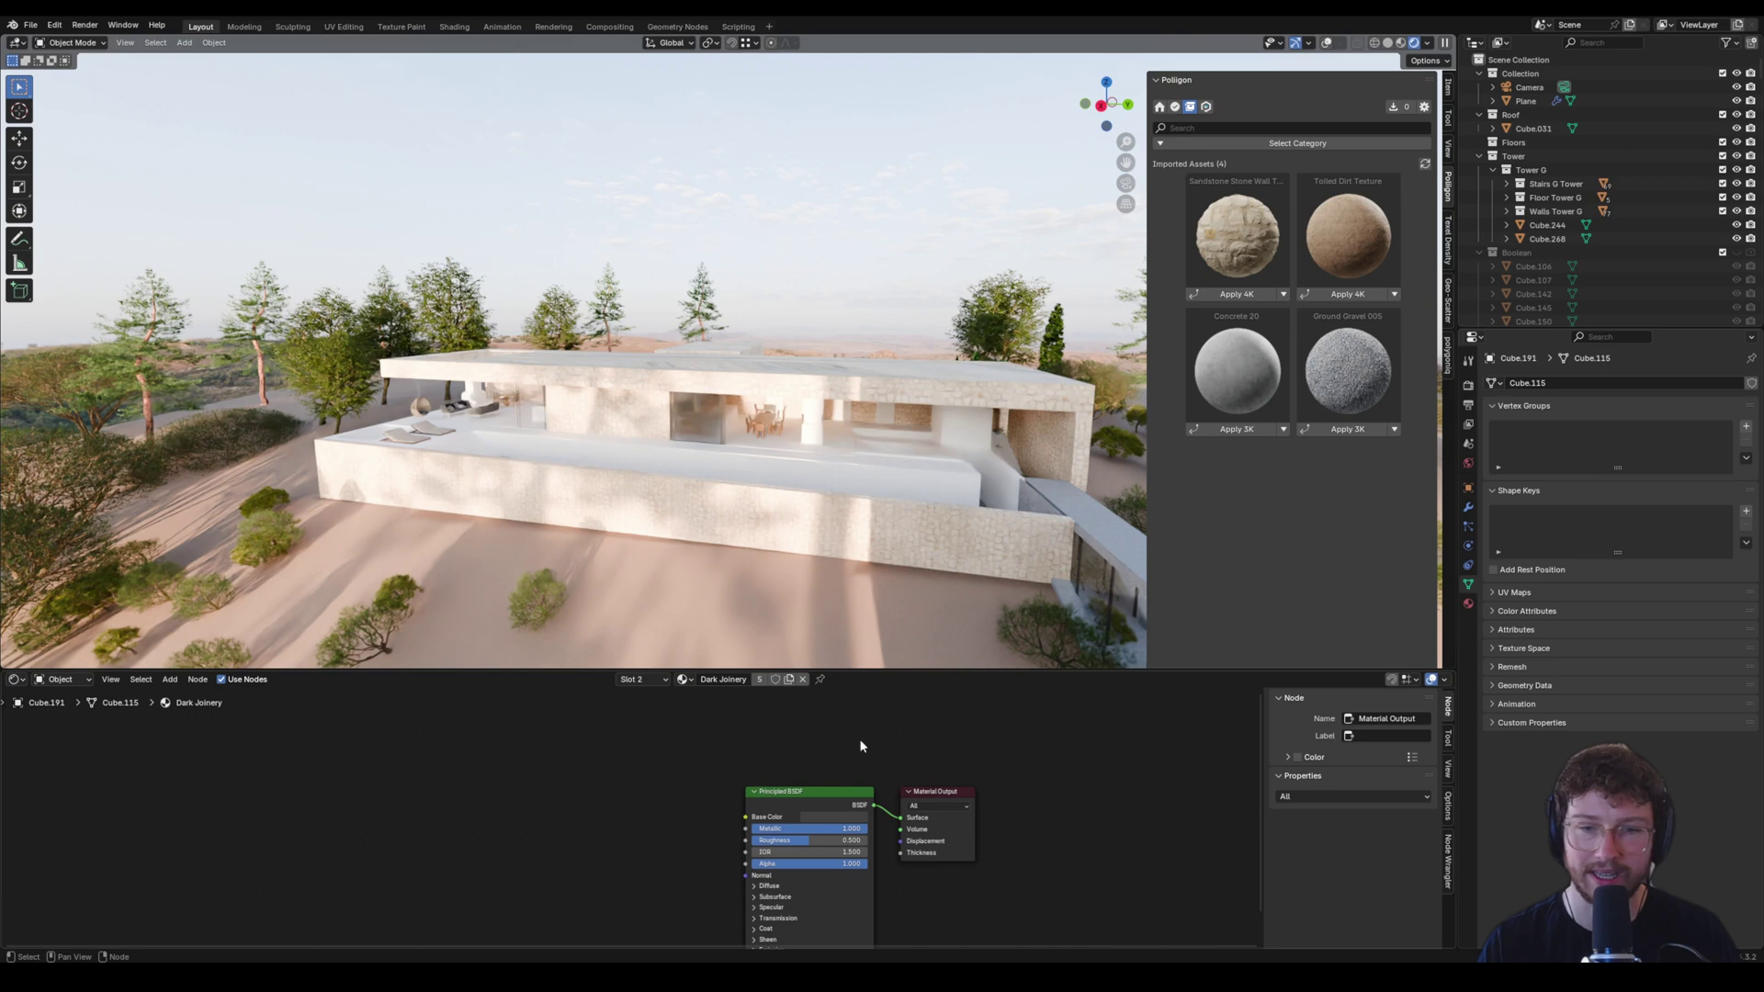
left_click(1468, 604)
left_click(1557, 389)
middle_click_drag(693, 830, 731, 768)
scroll(794, 790, "up", 4)
scroll(588, 731, "down", 2)
middle_click_drag(578, 726, 532, 830)
scroll(640, 828, "up", 2)
left_click_drag(596, 668, 602, 478)
scroll(630, 610, "down", 3)
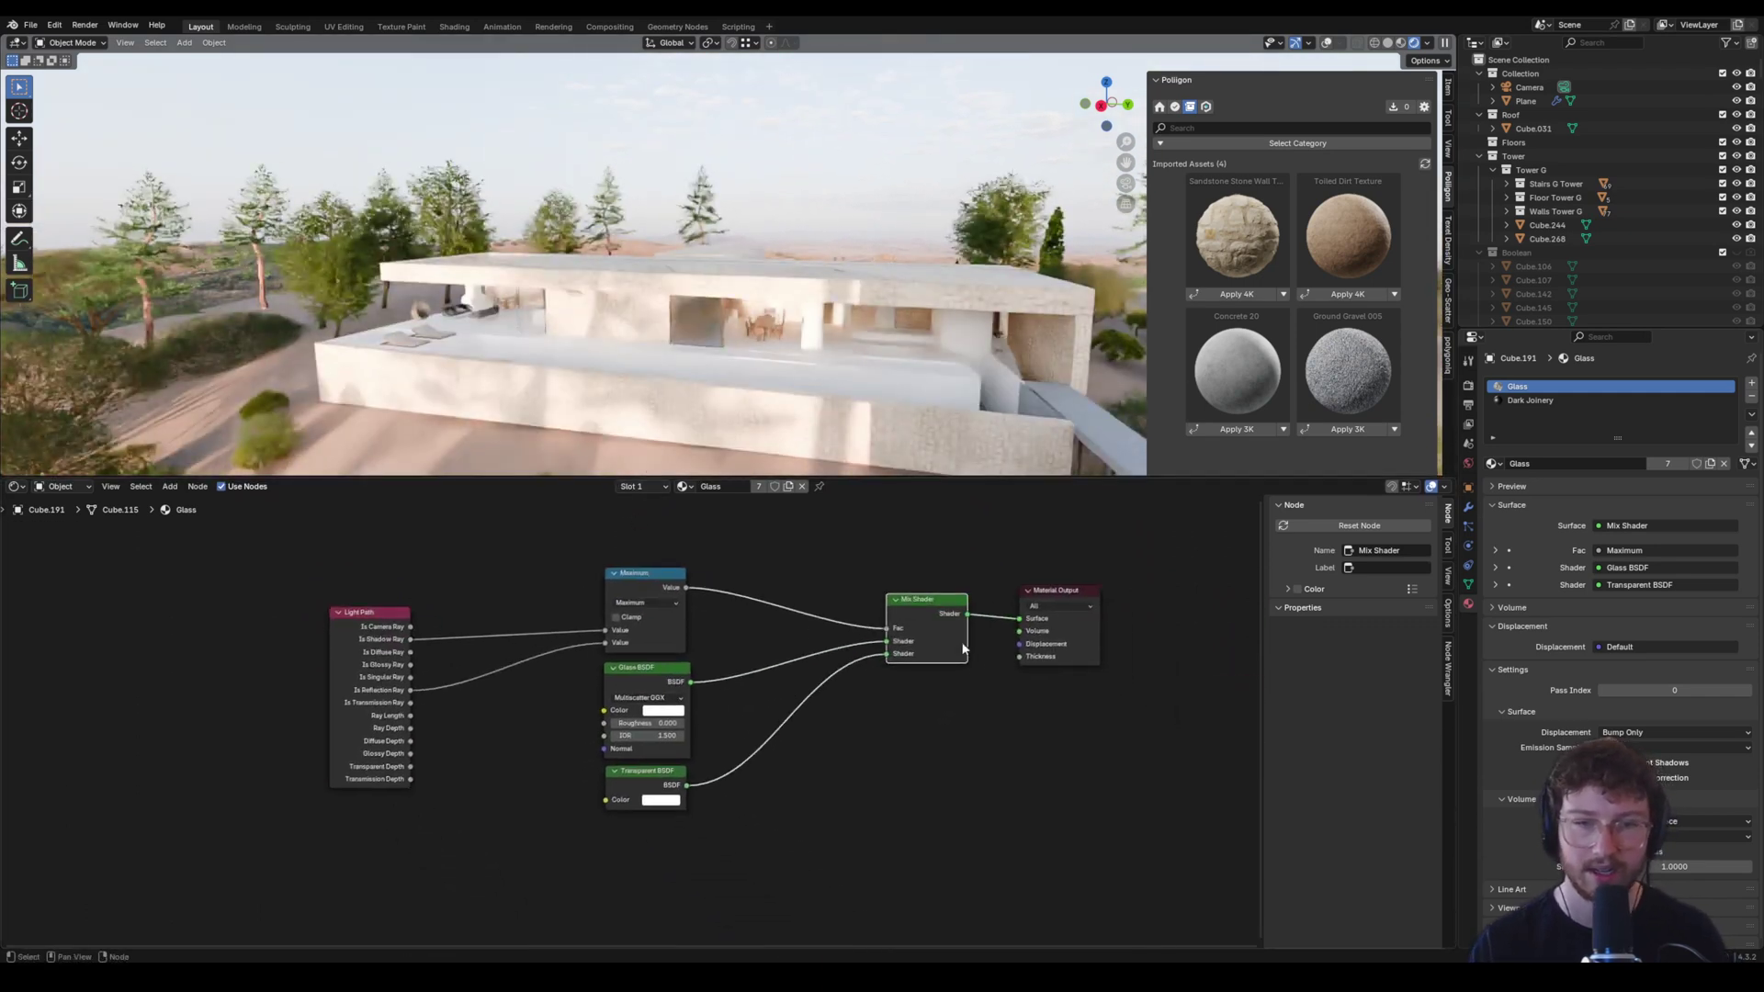
Examine the Glass BSDF and Transparent BSDF nodes feeding the Mix Shader, and shift the Light Path node slightly upward.
scroll(760, 685, "up", 2)
left_click(520, 687)
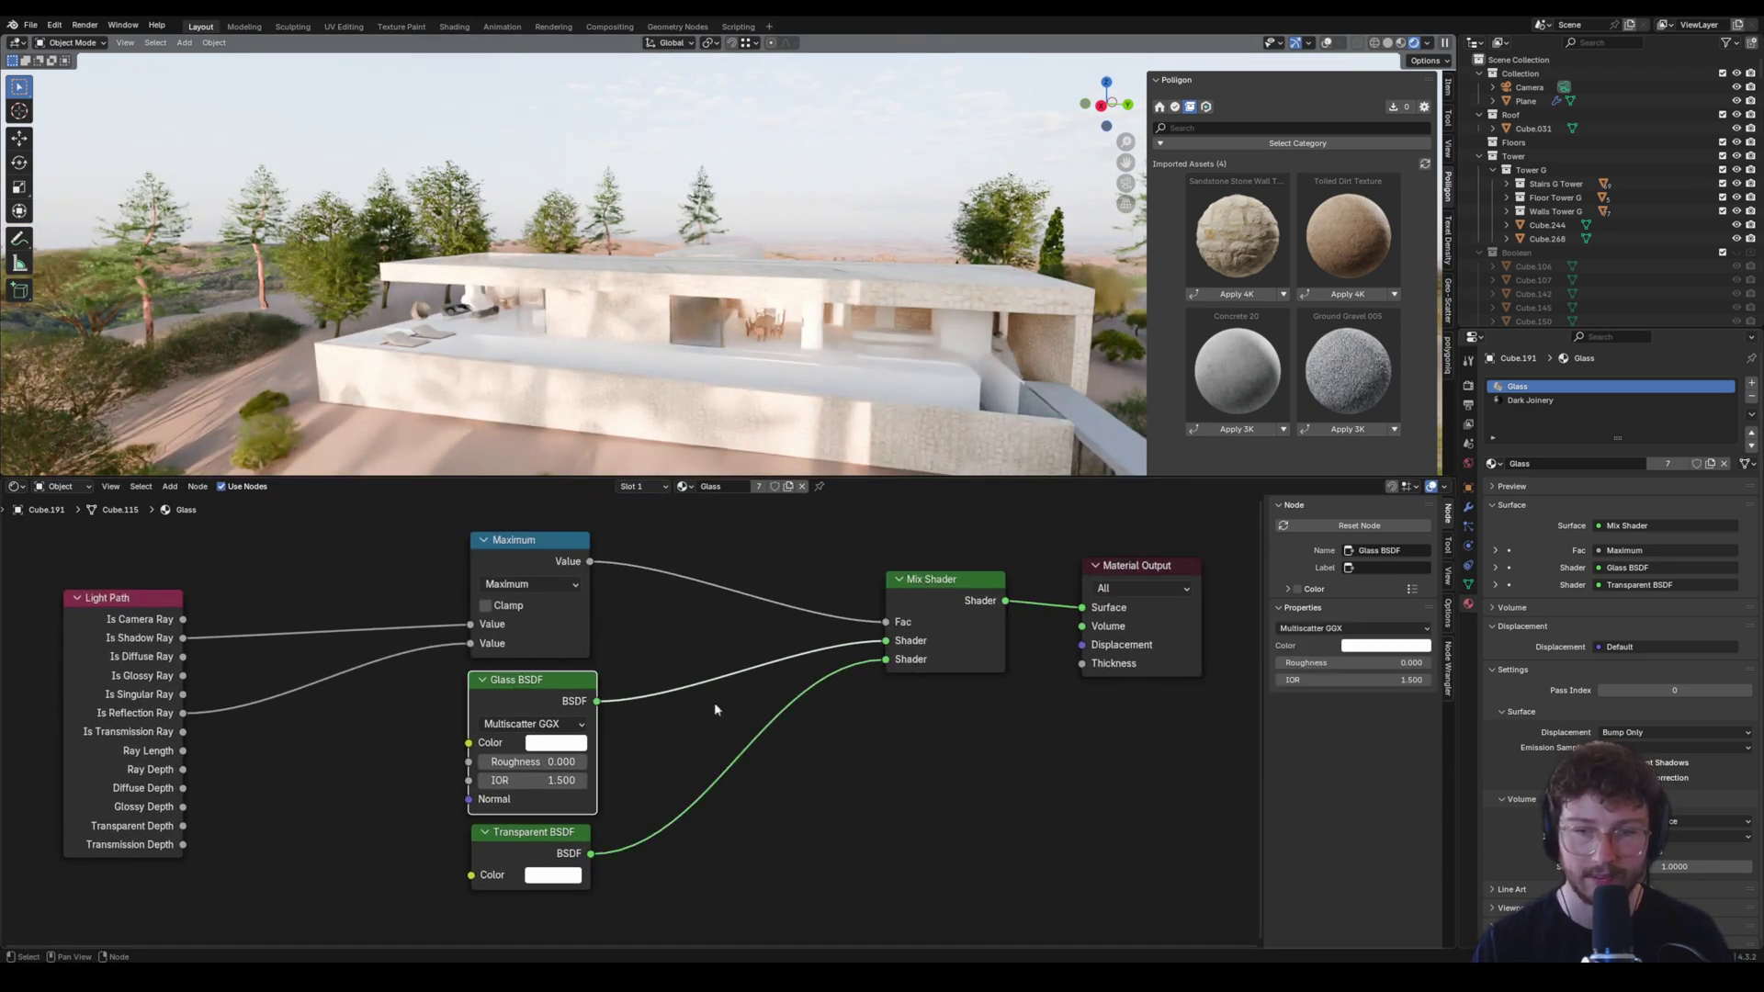
left_click(512, 842)
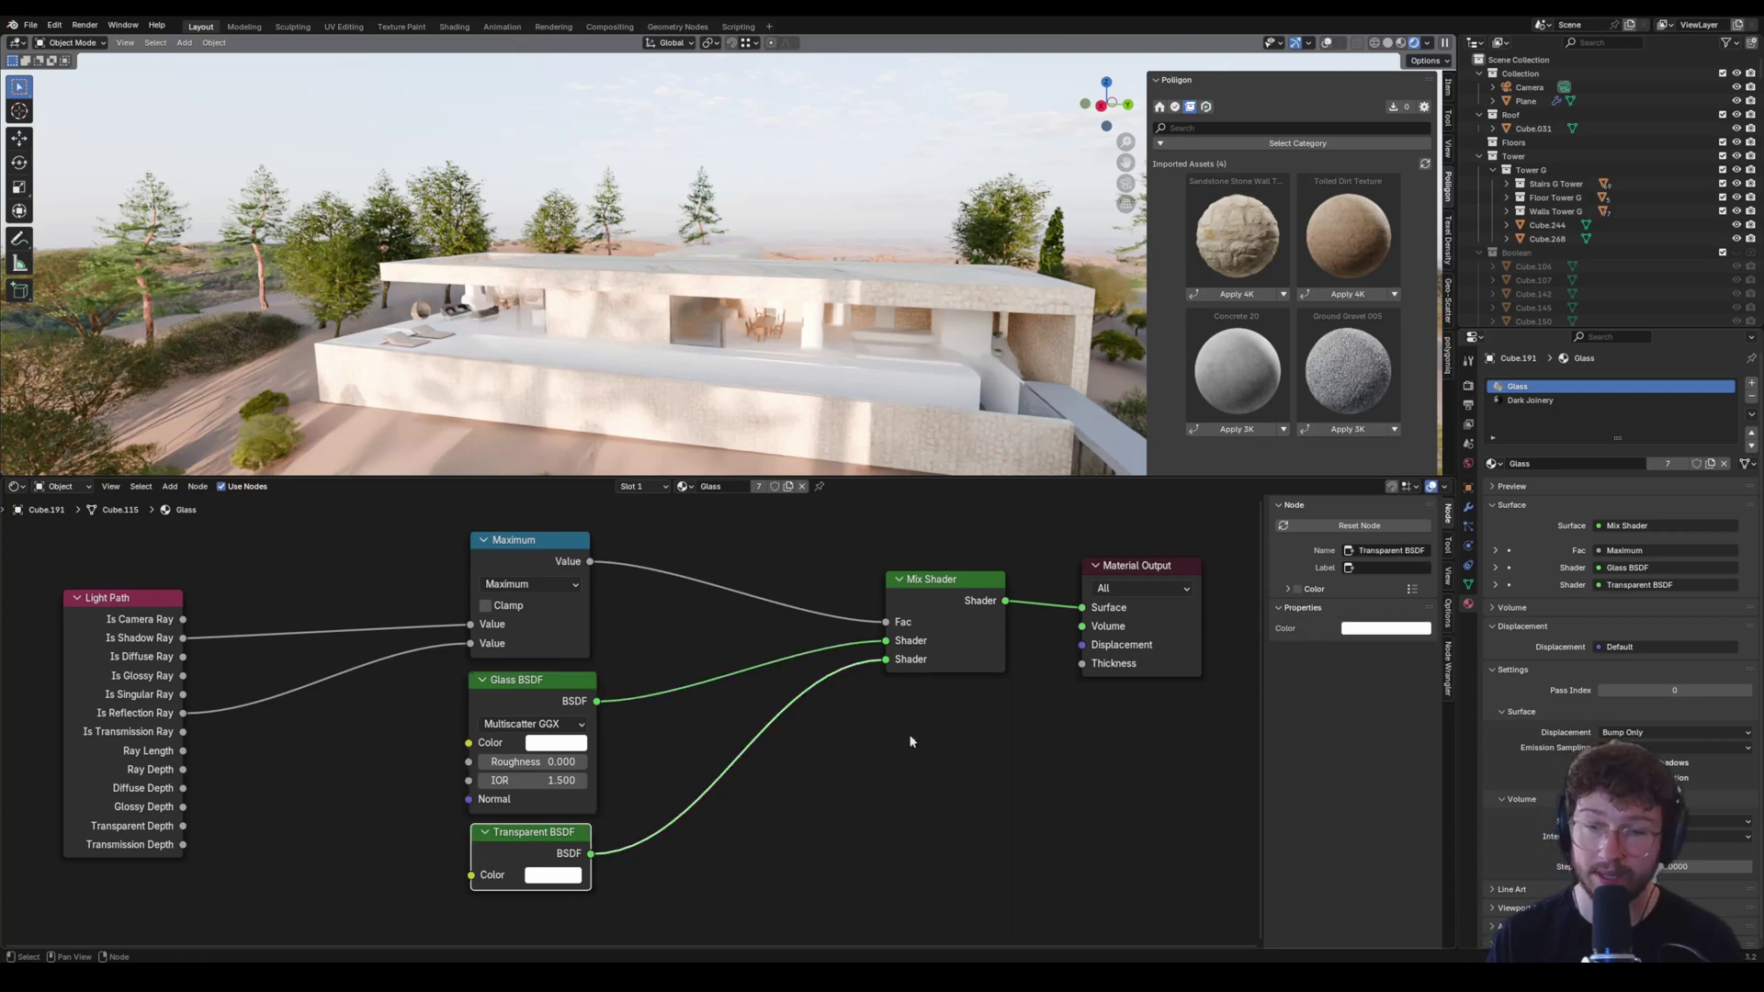
middle_click_drag(453, 589, 605, 612)
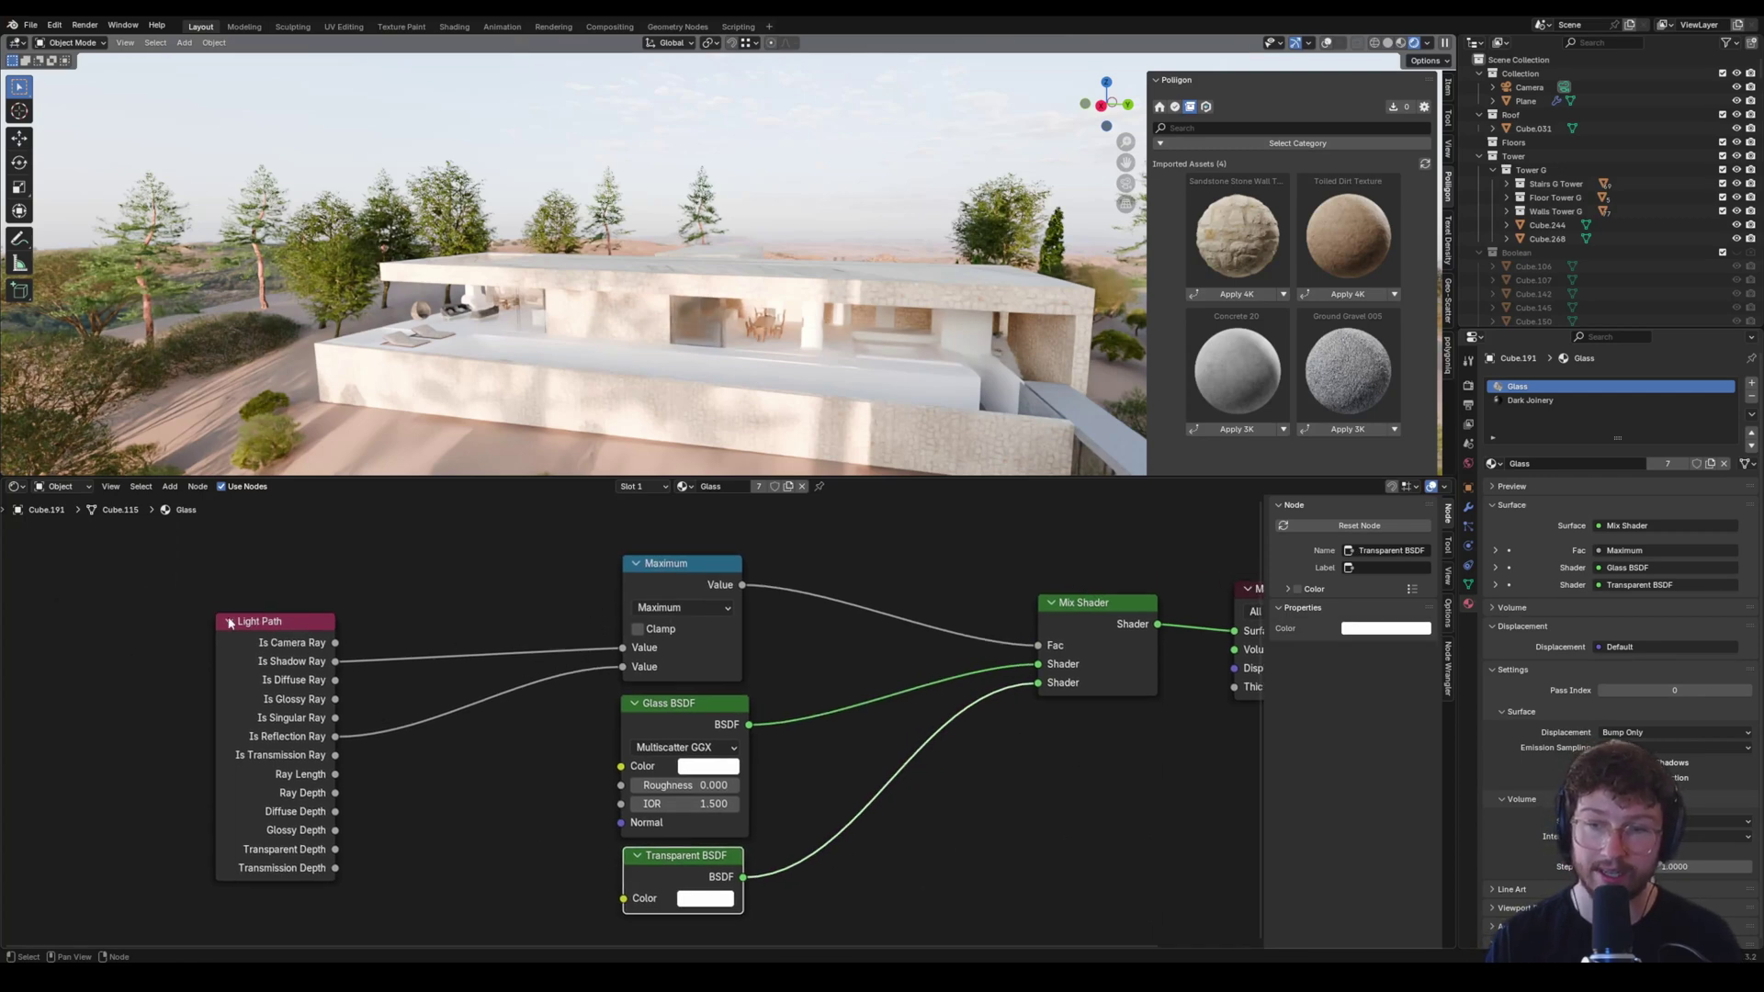
left_click_drag(230, 623, 243, 589)
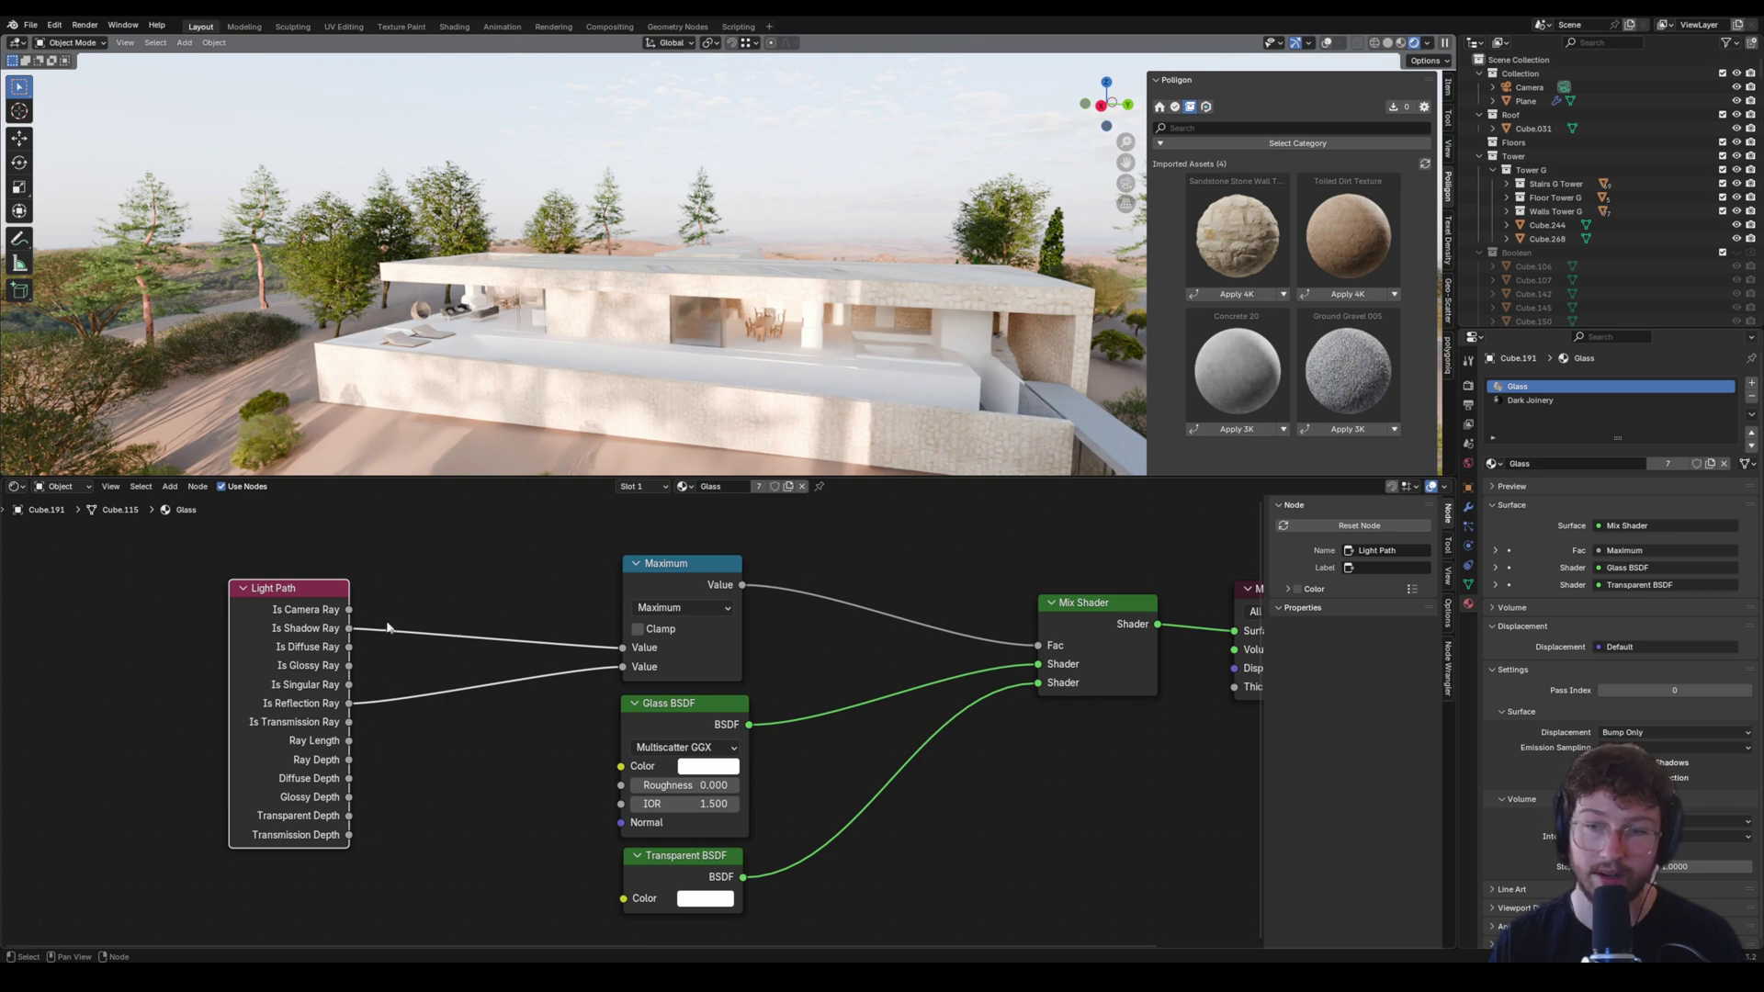
scroll(634, 634, "right", 5)
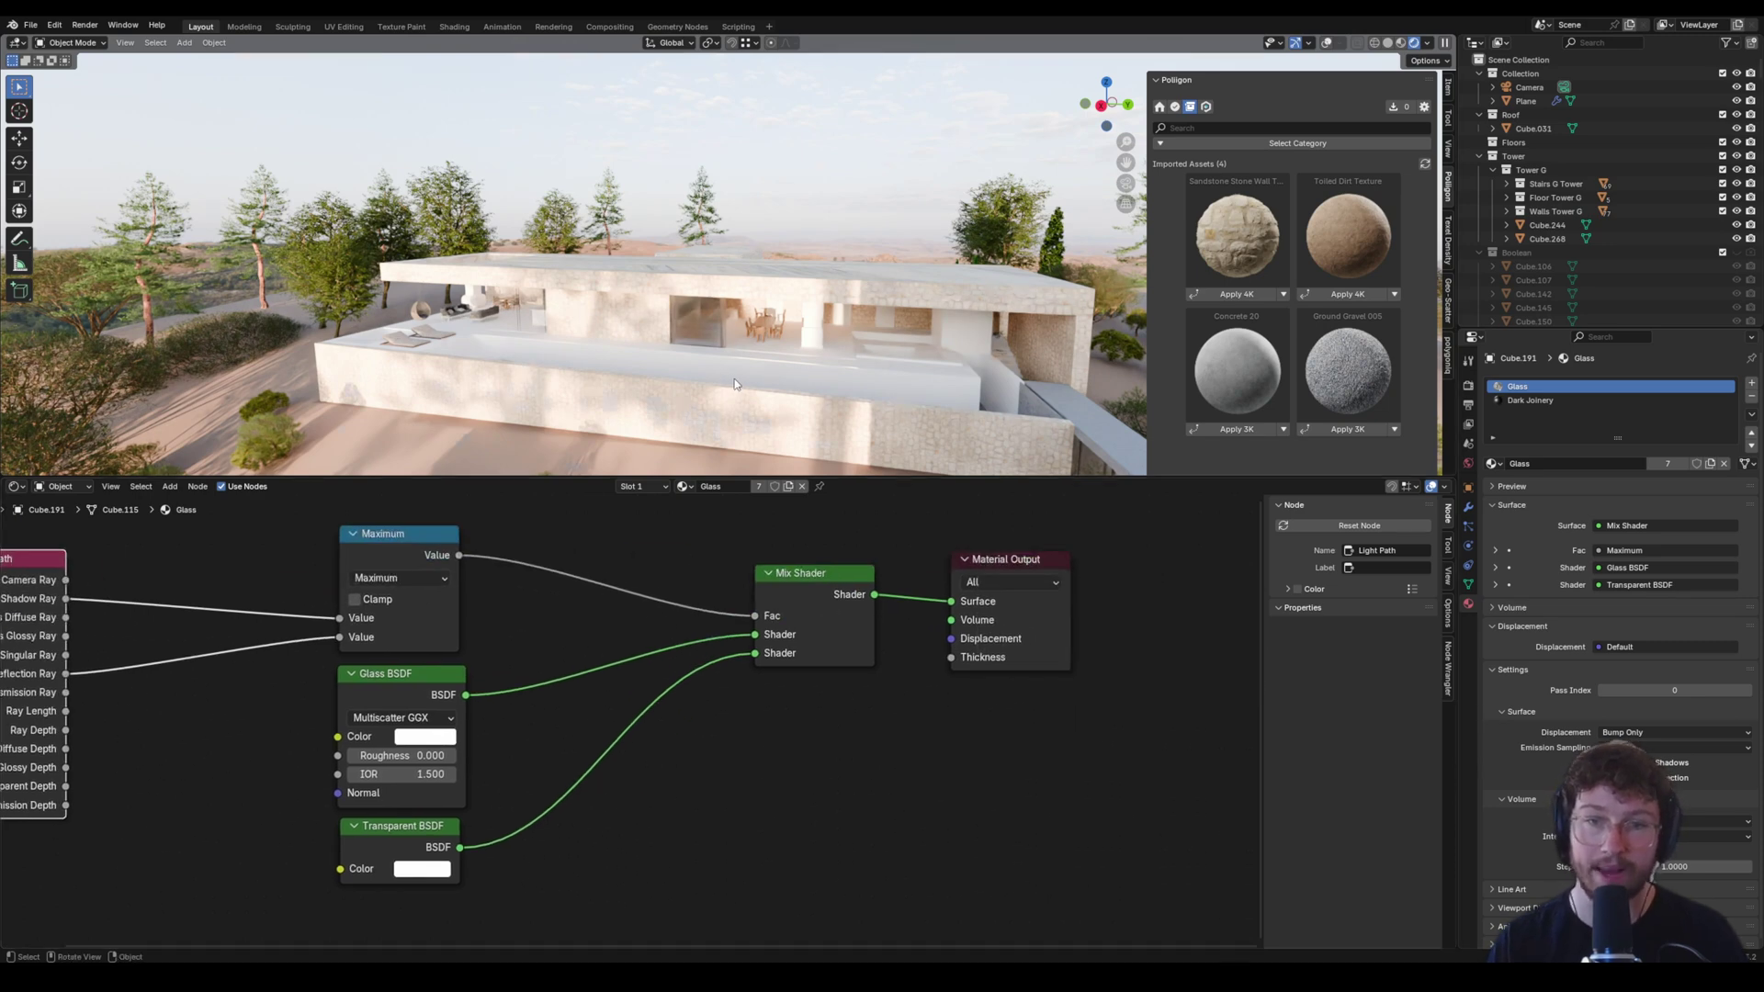
Inspect the house's glass panels around the dining area from the terrace and from inside.
scroll(735, 384, "up", 5)
middle_click_drag(734, 384, 665, 369)
middle_click_drag(680, 459, 714, 374, "shift")
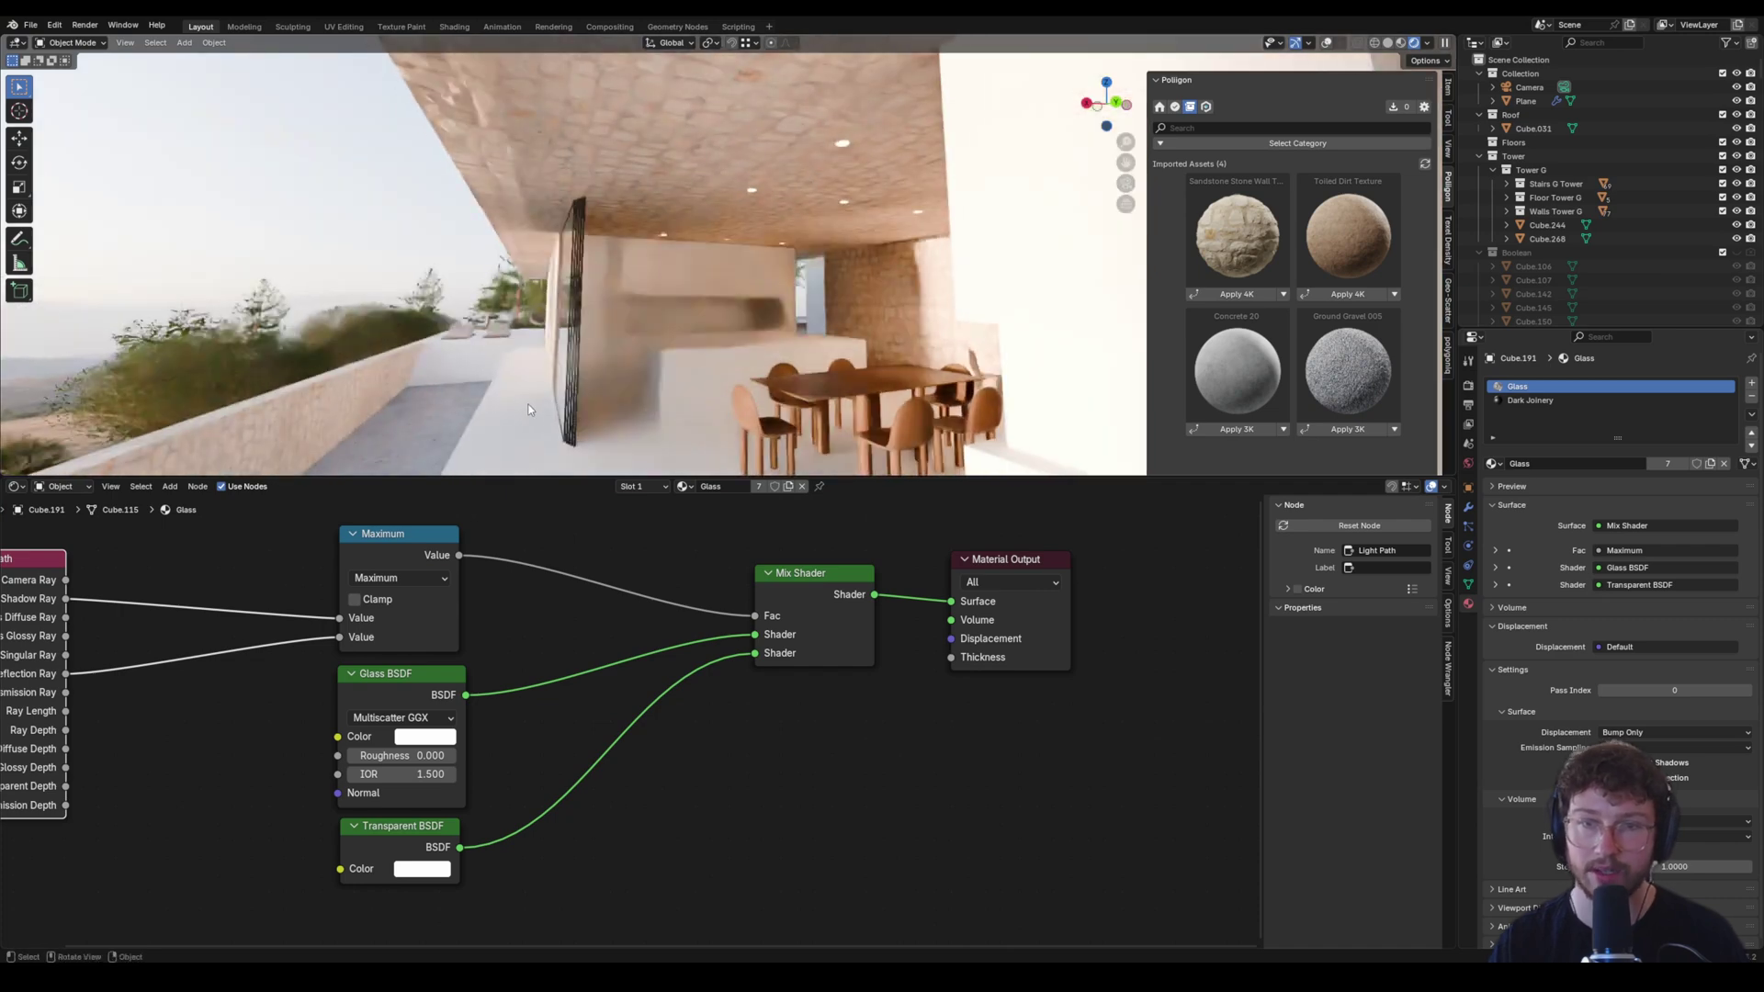
middle_click_drag(511, 408, 709, 315)
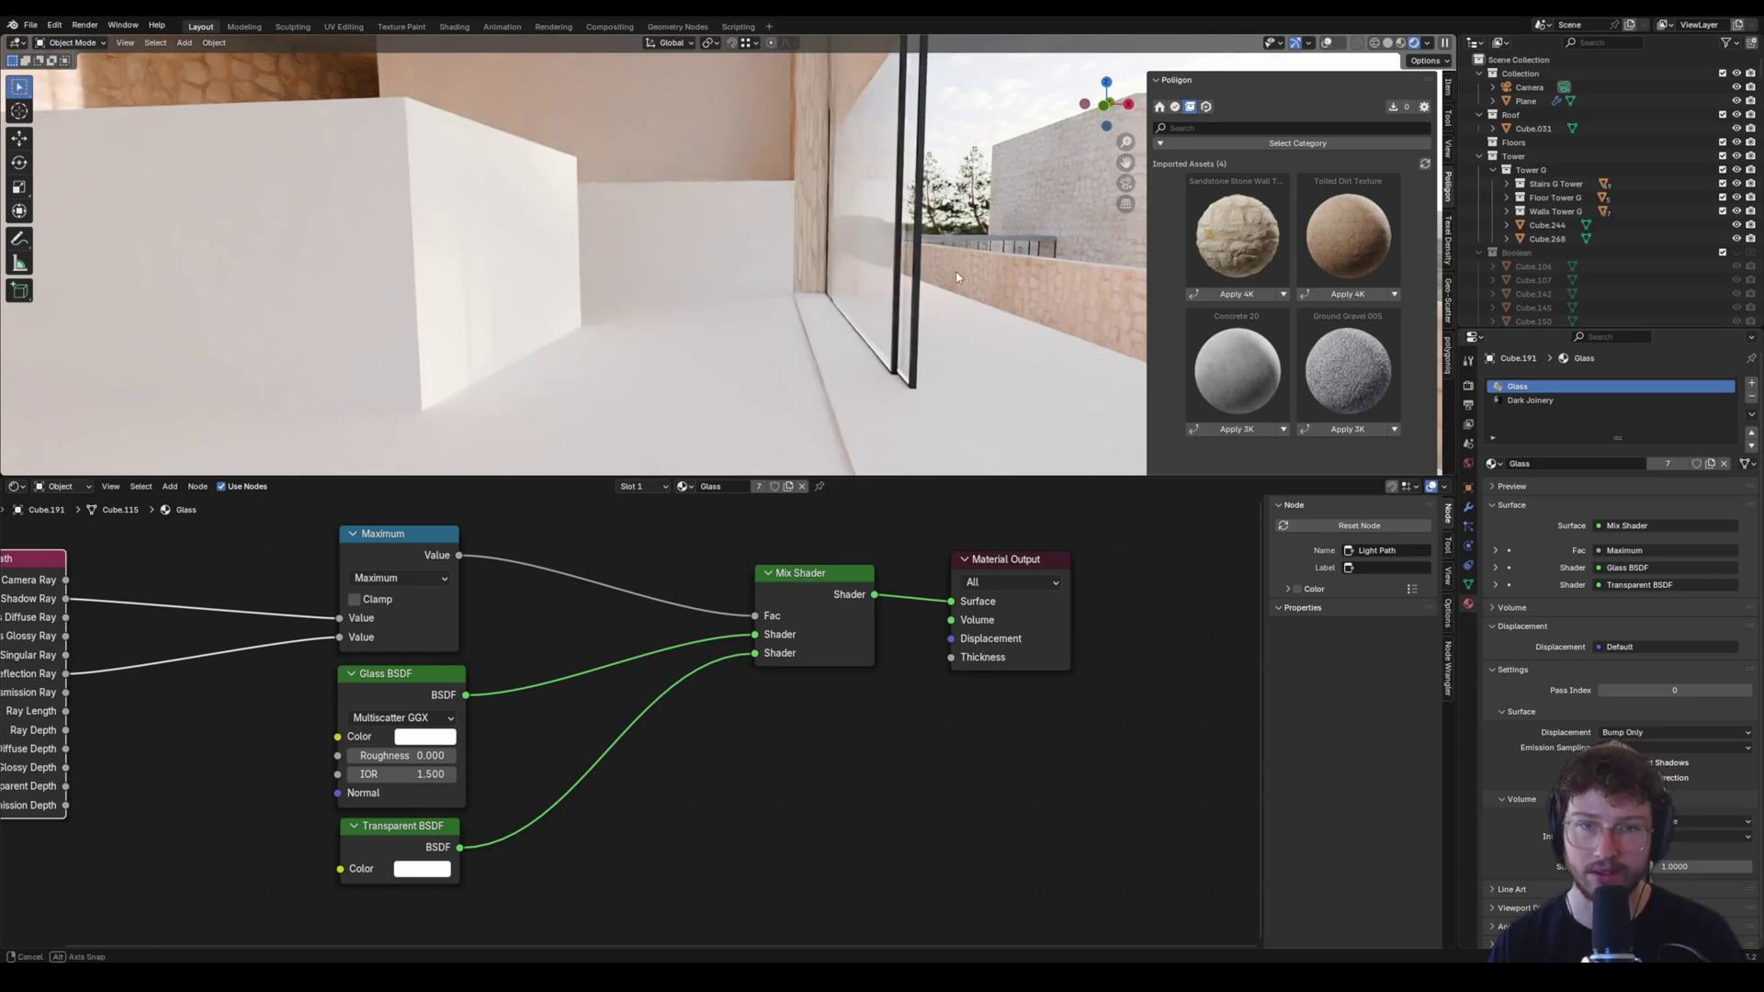
middle_click_drag(961, 273, 891, 296)
middle_click_drag(714, 587, 830, 640)
Select the sandy hillside terrain to display its GroundDirt011_4K material nodes.
middle_click_drag(632, 388, 801, 357)
scroll(801, 356, "up", 3)
left_click(799, 355)
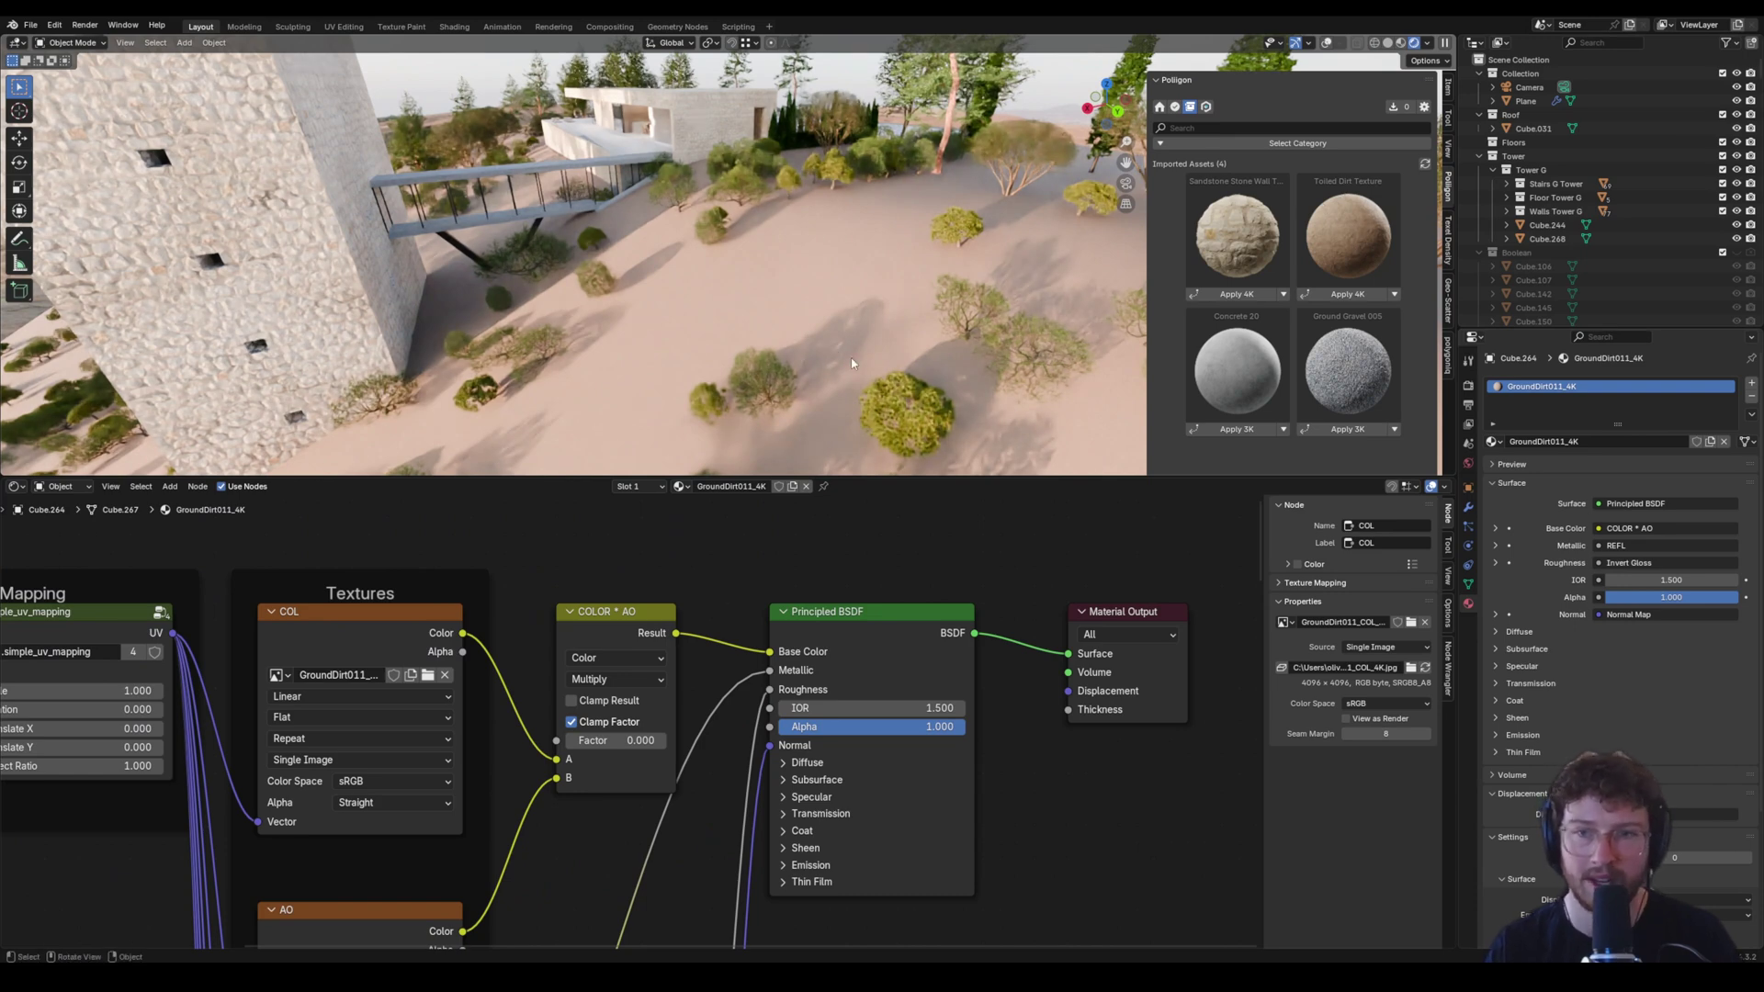
Inspect the hillside ground, stone tower and bridge from several angles, and return to the camera view.
scroll(581, 279, "up", 3)
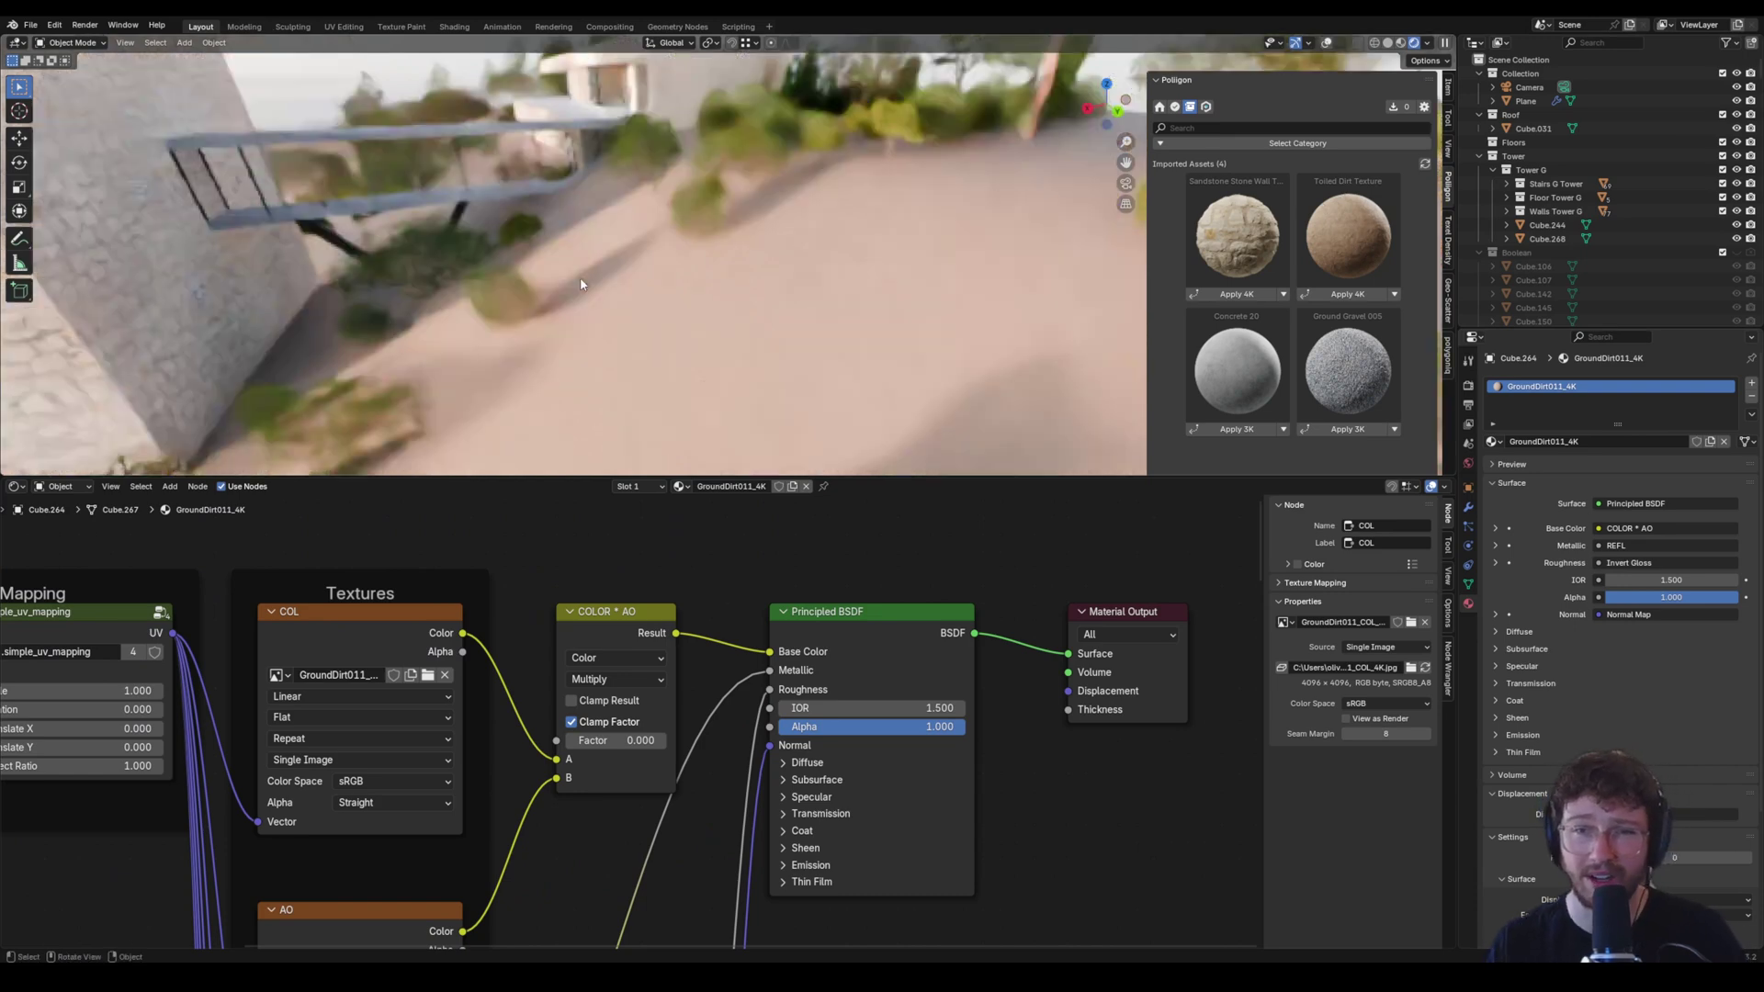
middle_click_drag(581, 278, 668, 338)
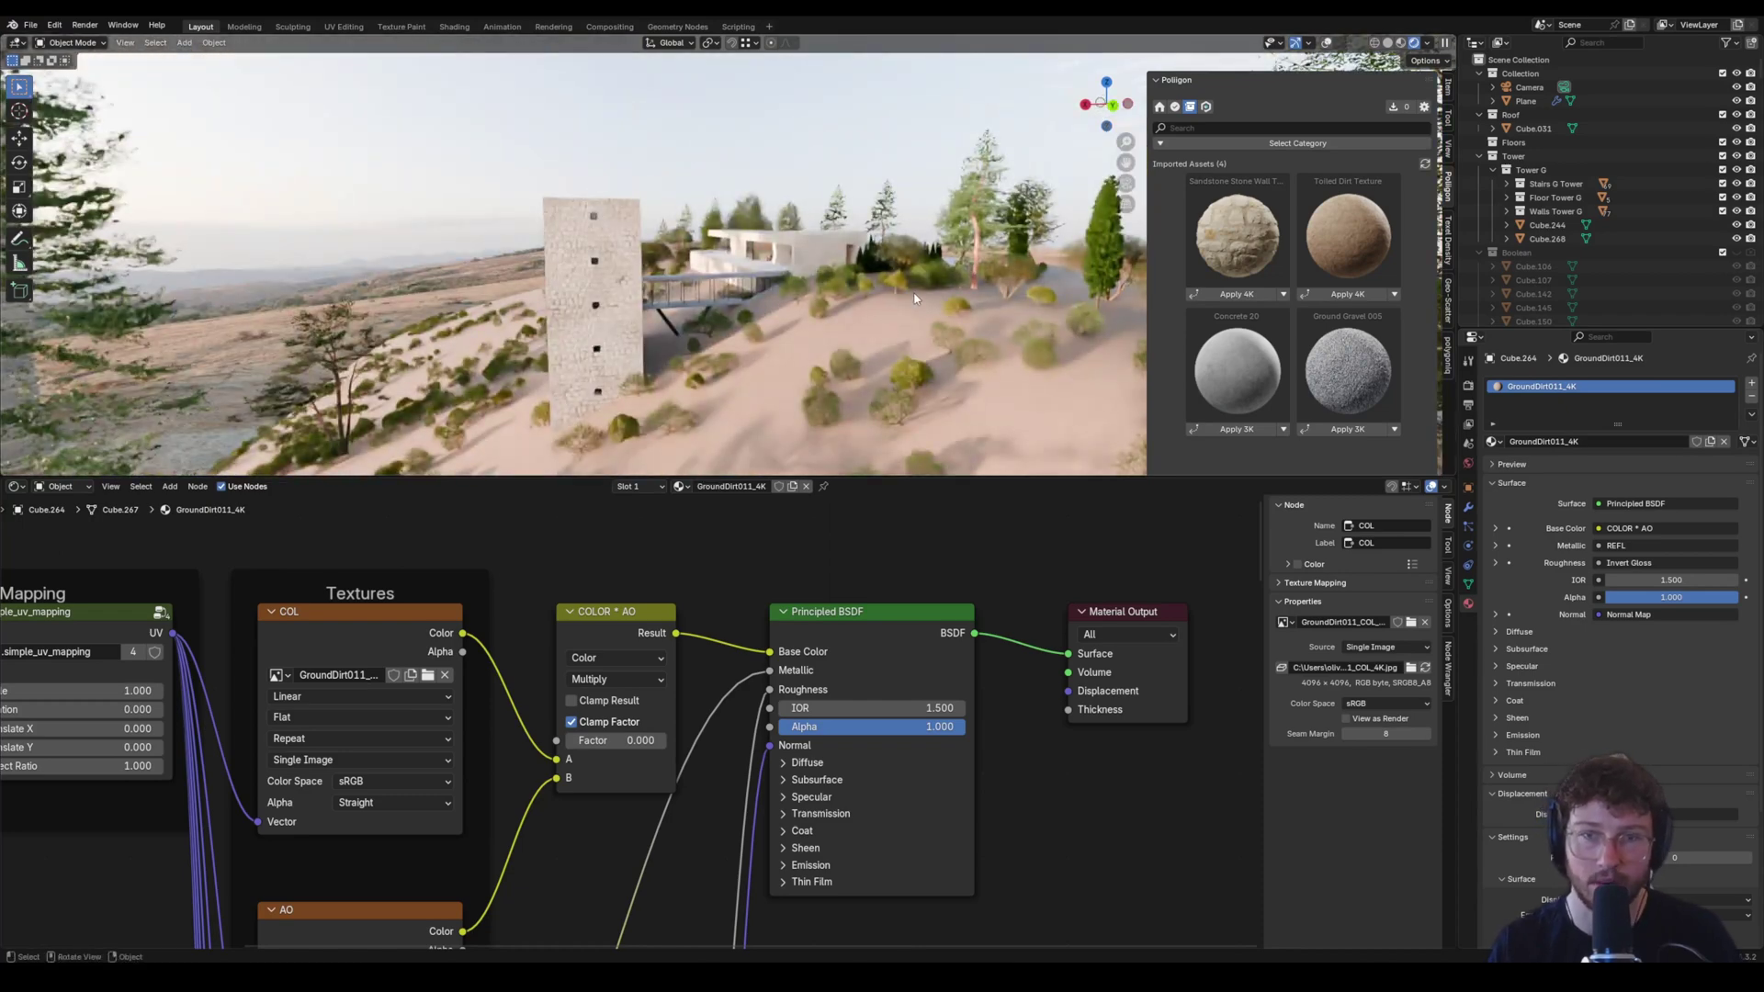
scroll(669, 297, "up", 5)
middle_click_drag(434, 204, 447, 287, "shift")
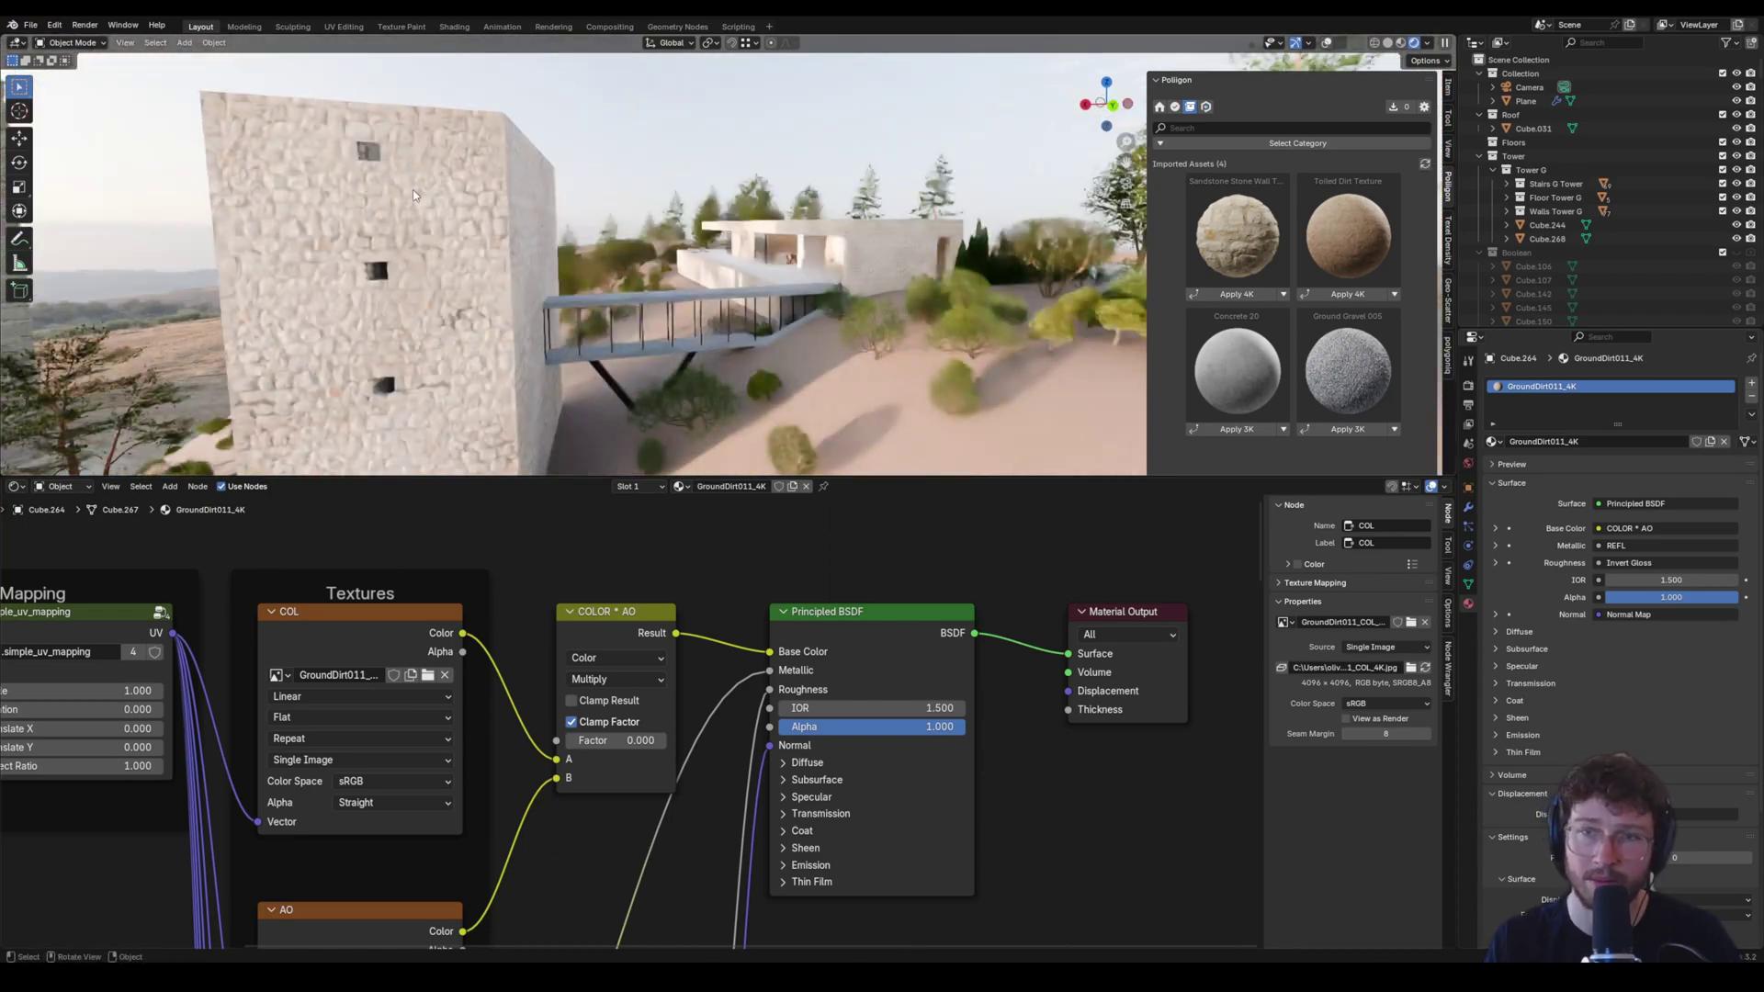
middle_click_drag(758, 201, 571, 290)
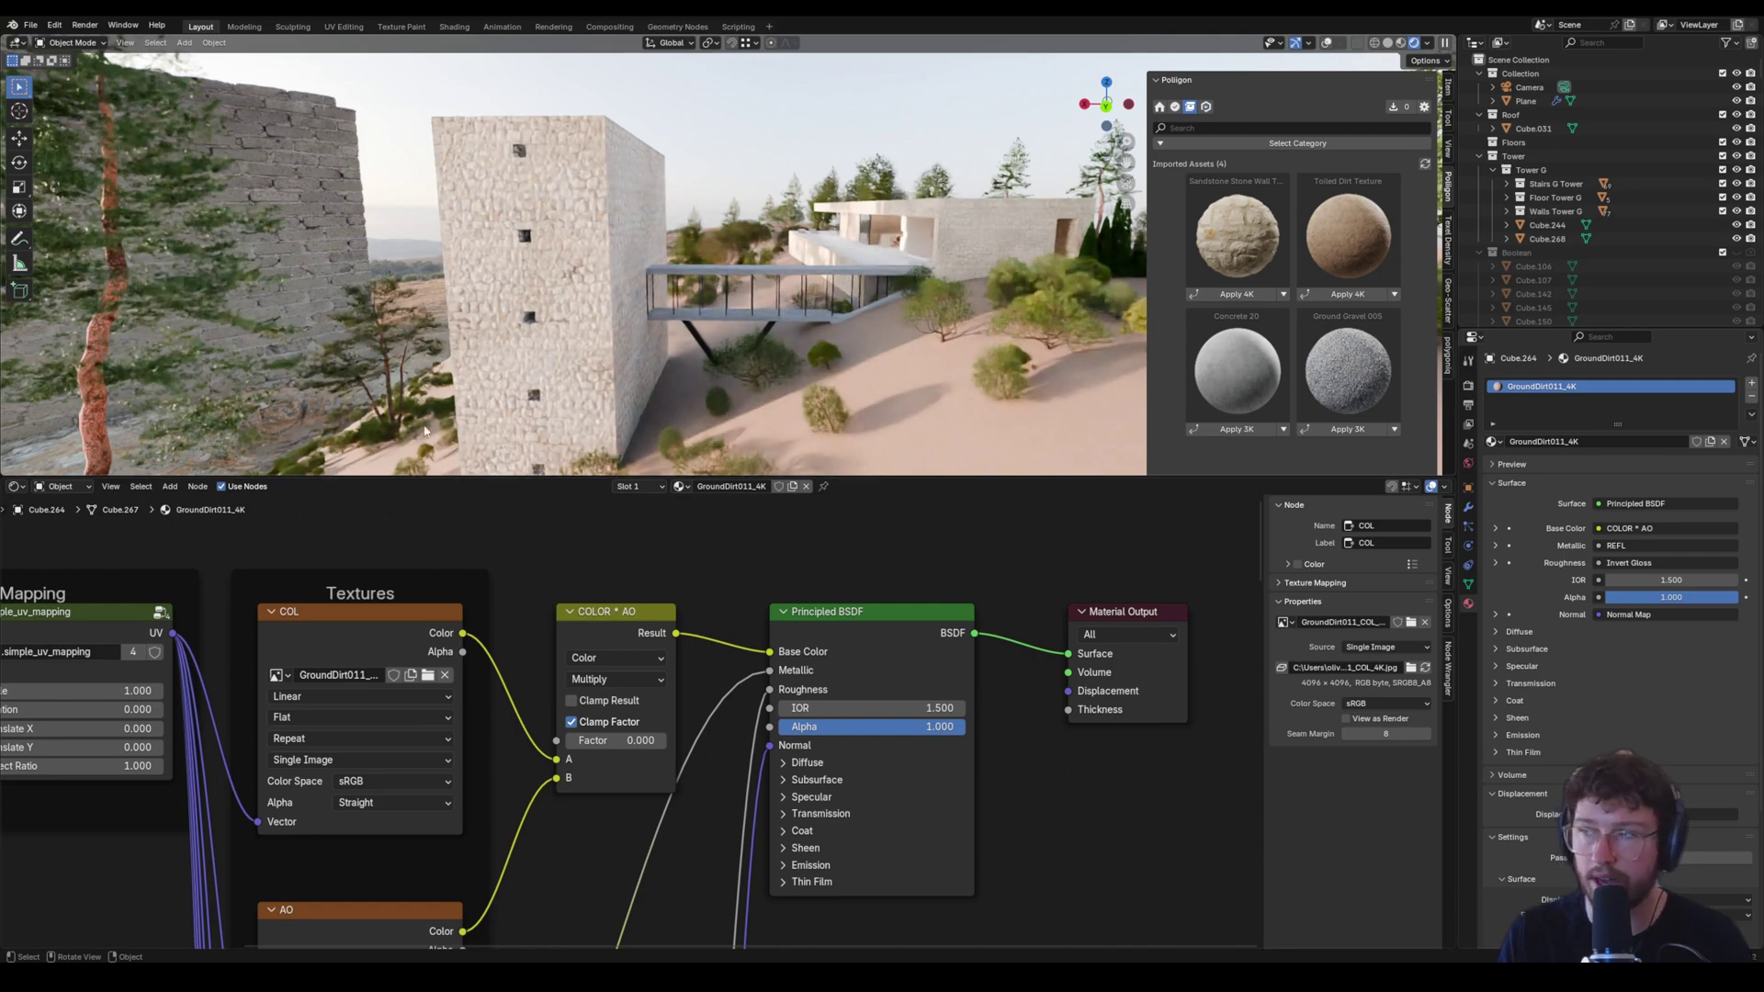
middle_click_drag(425, 430, 730, 347)
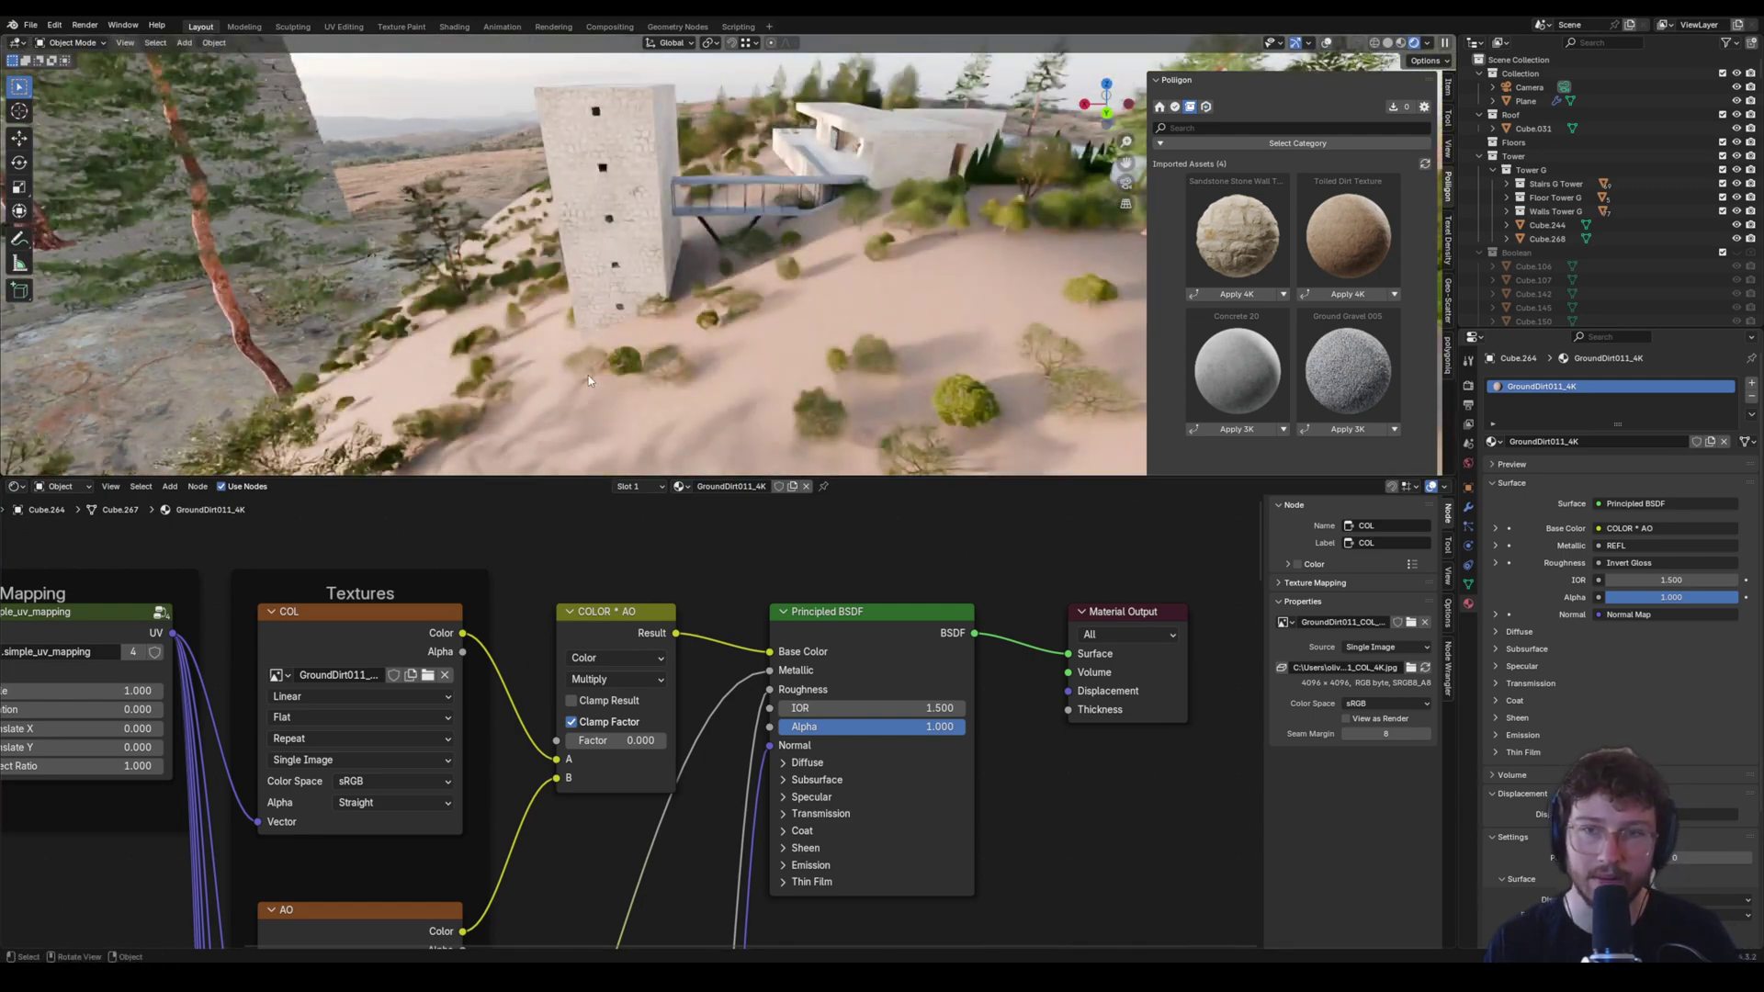
middle_click_drag(569, 369, 764, 344)
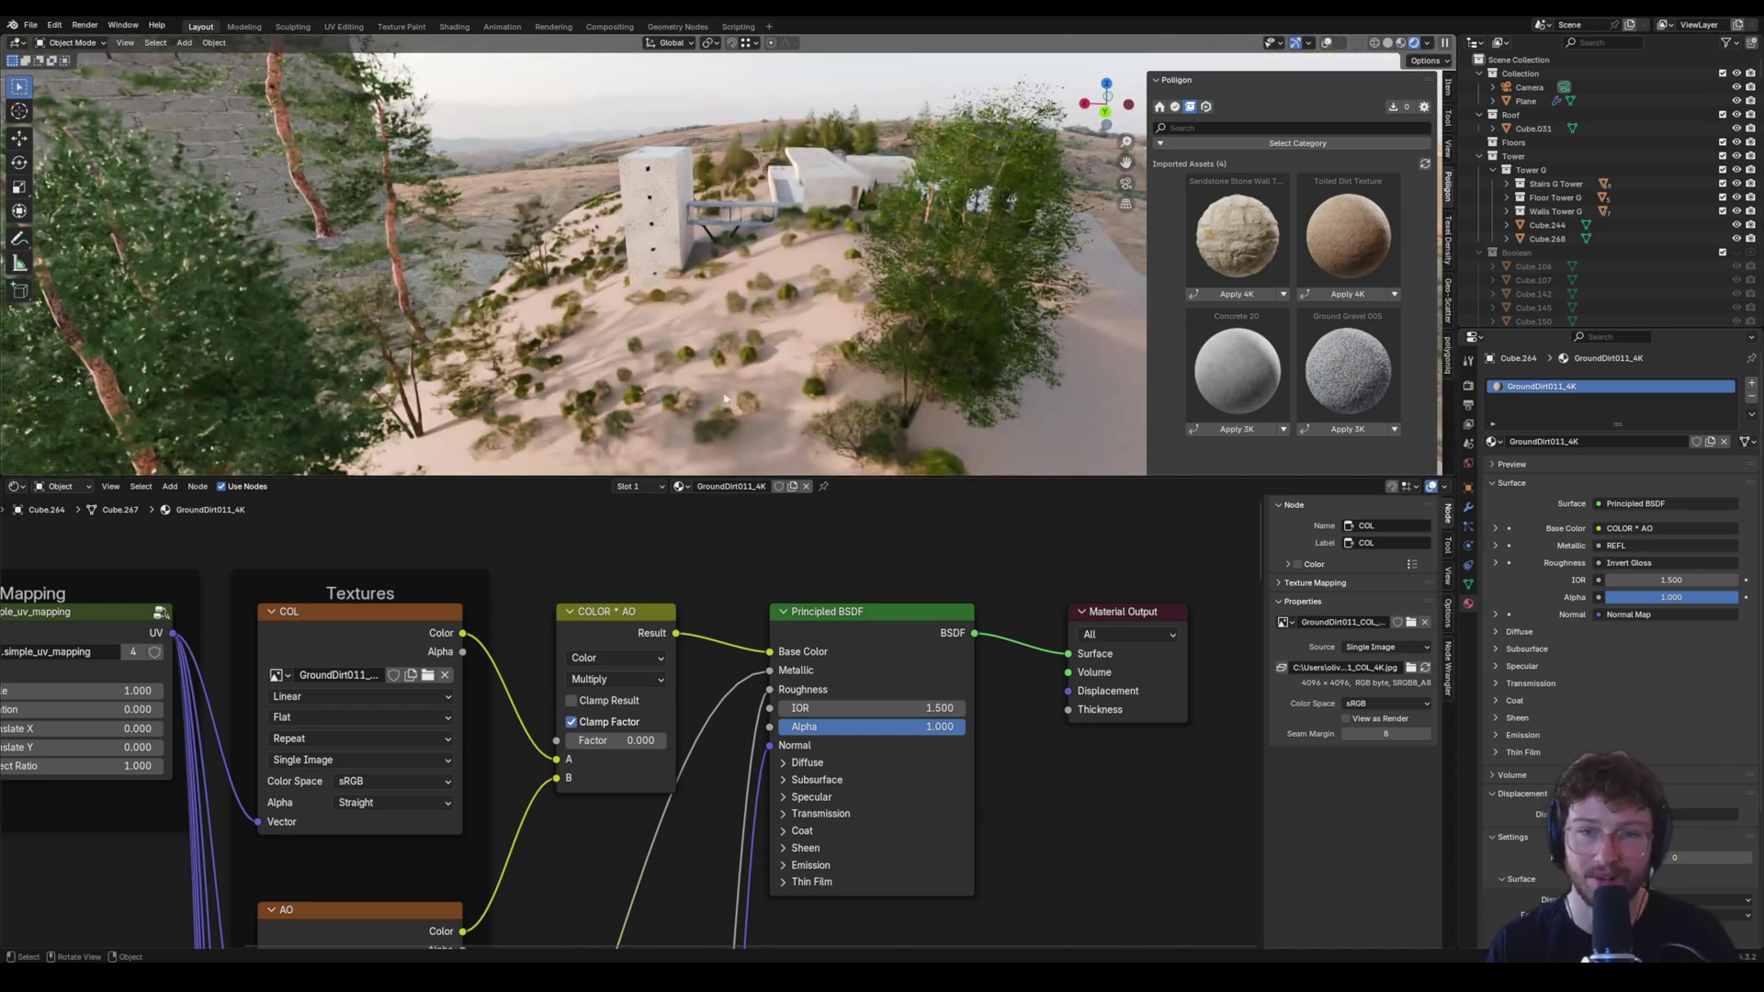
key("KP_0")
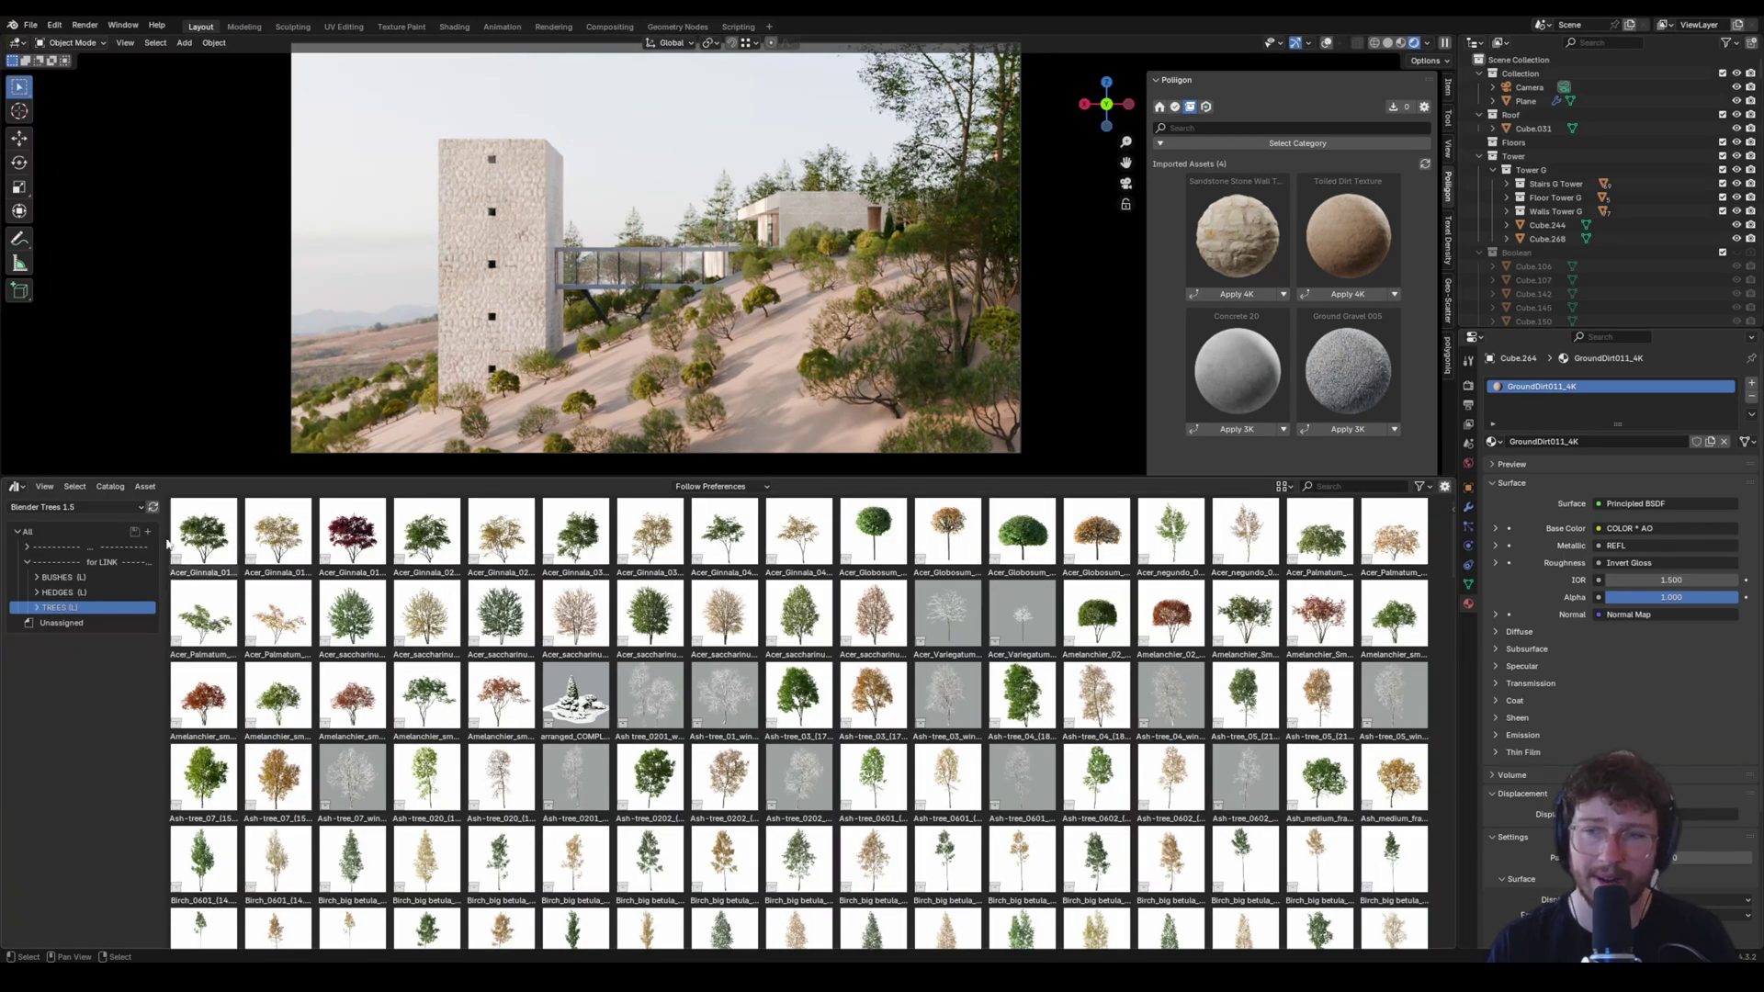
Browse the TREES catalog of the Blender Trees 1.5 asset library from start to end.
left_click(91, 508)
left_click(95, 506)
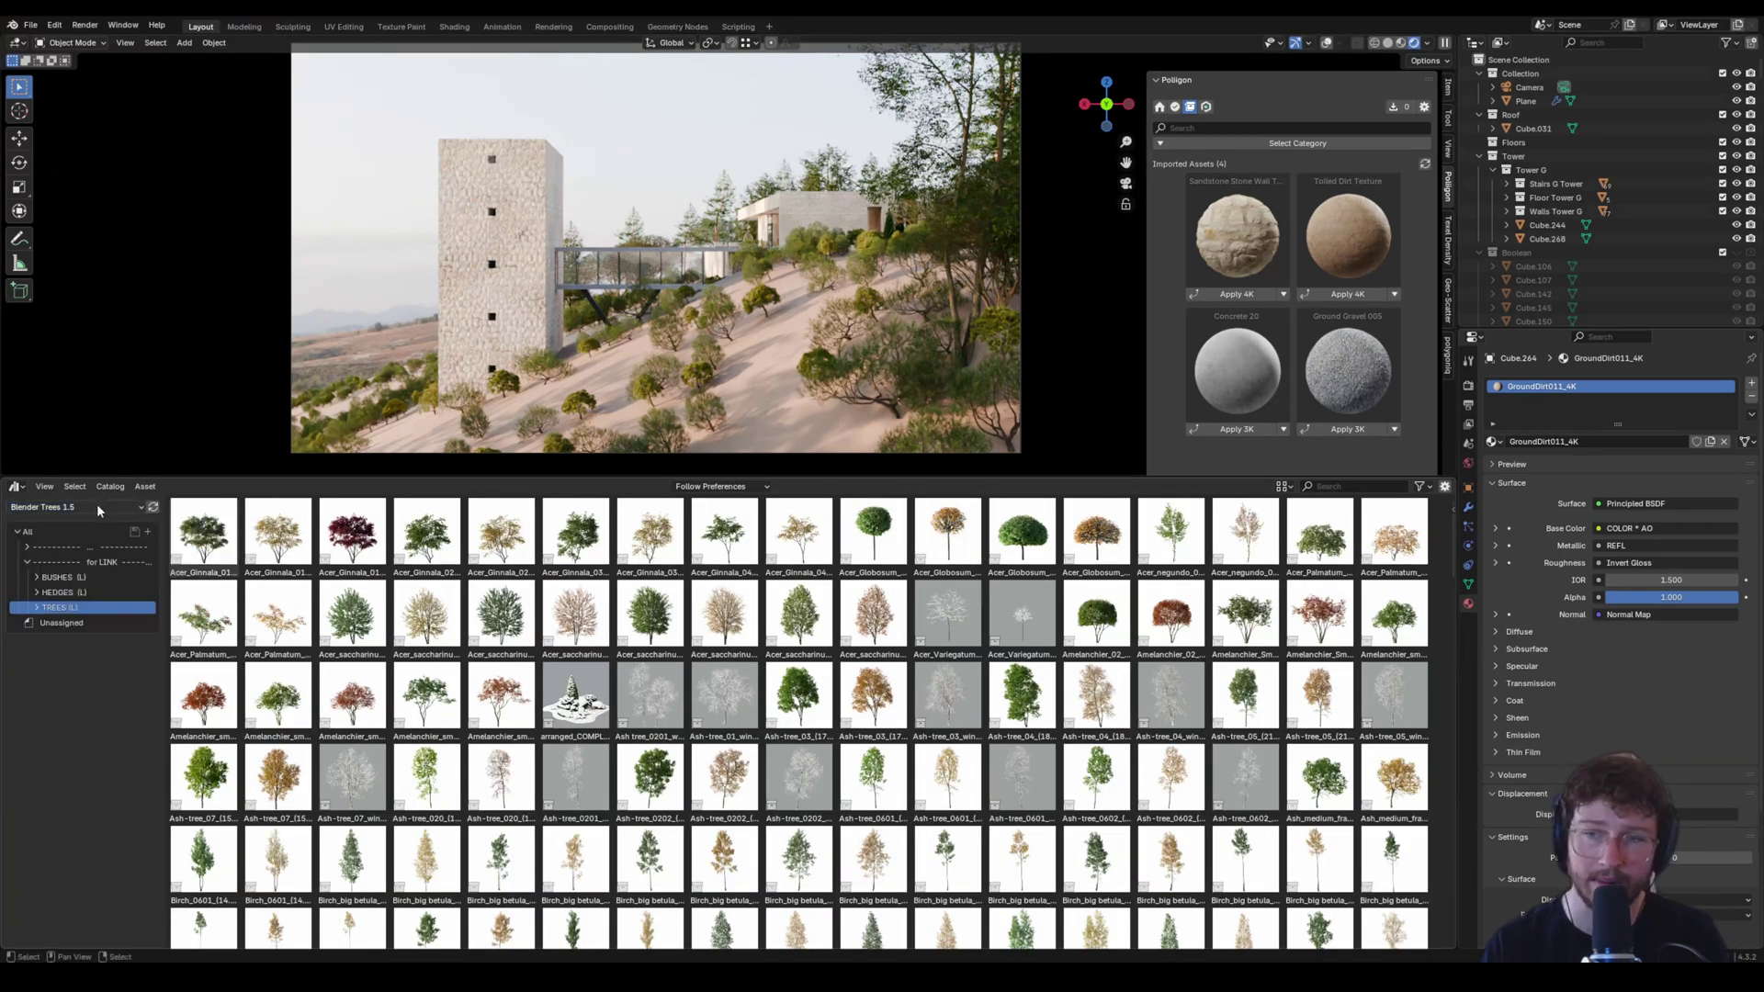
scroll(554, 736, "down", 10)
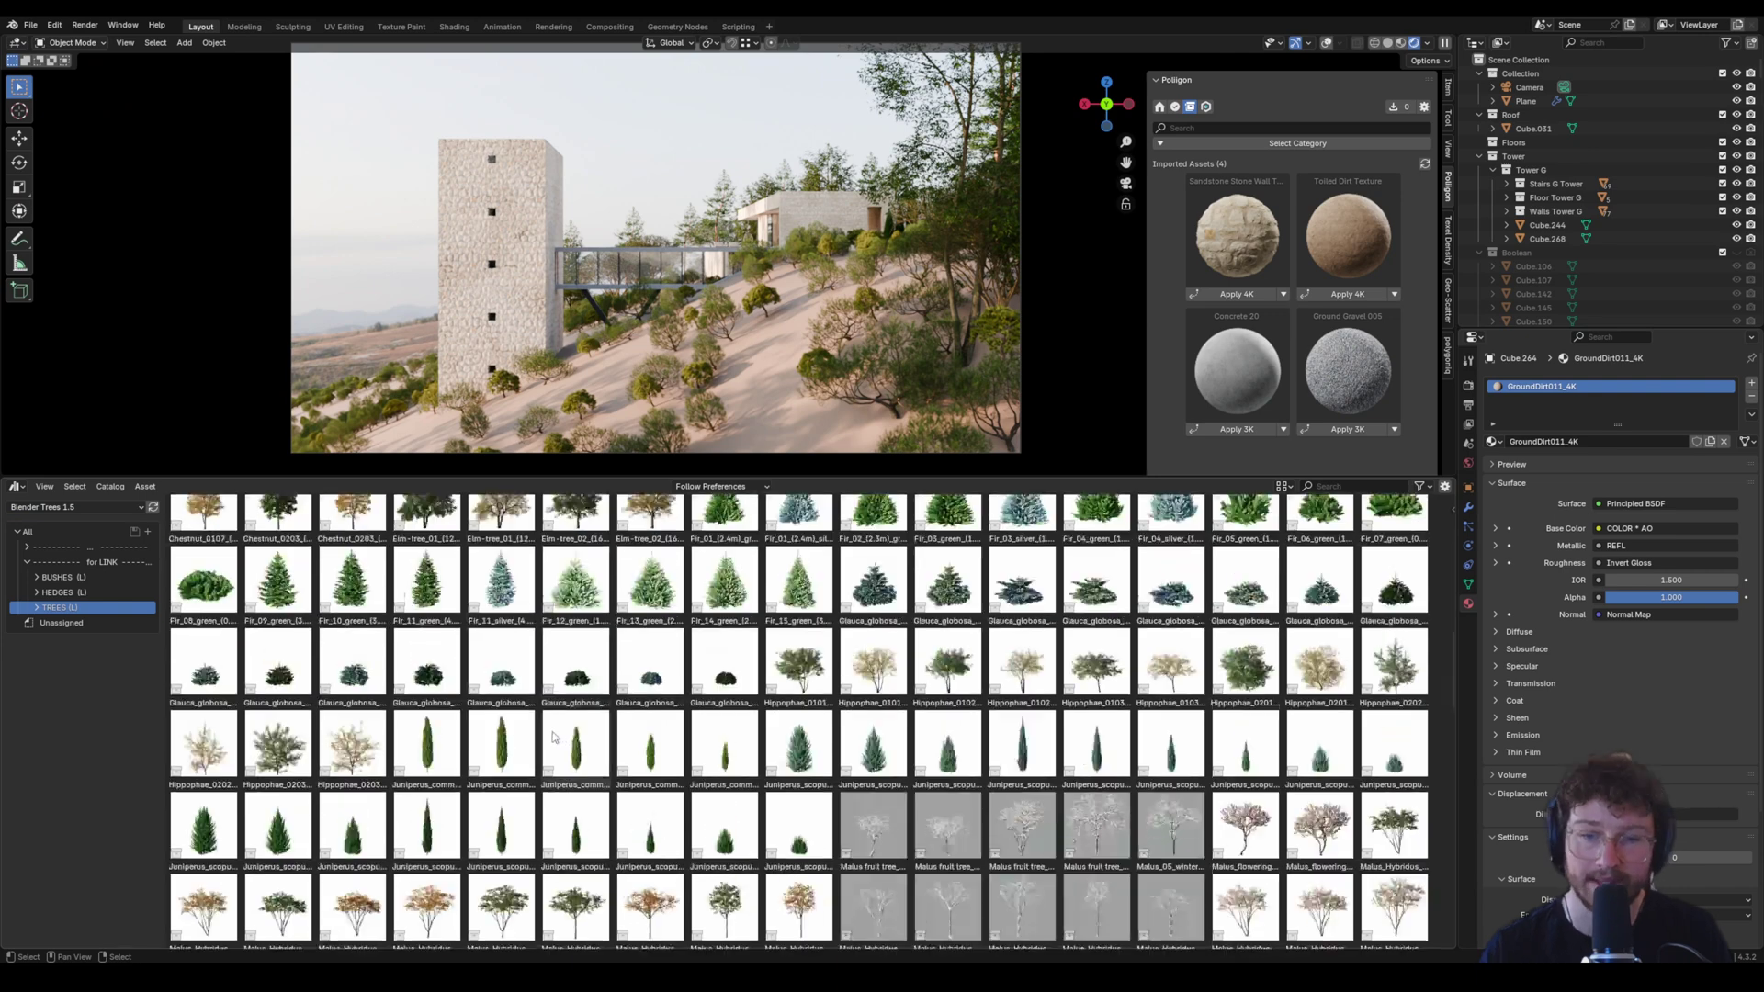
scroll(554, 736, "down", 15)
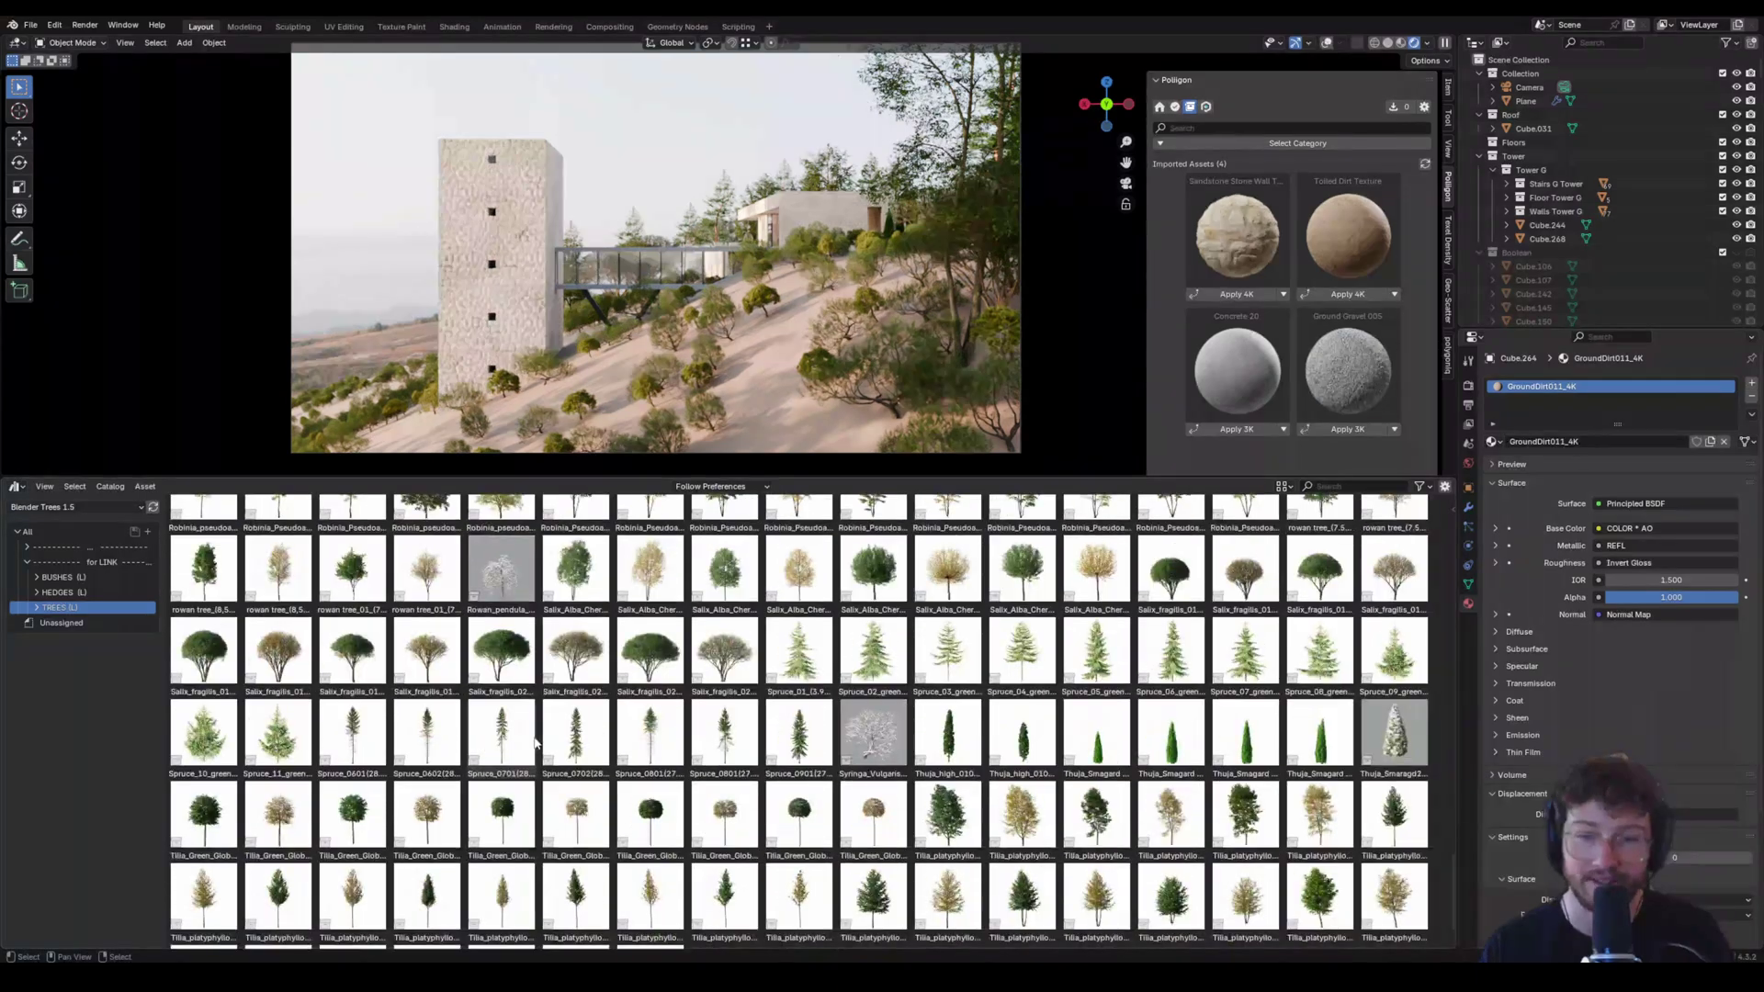
scroll(536, 742, "down", 3)
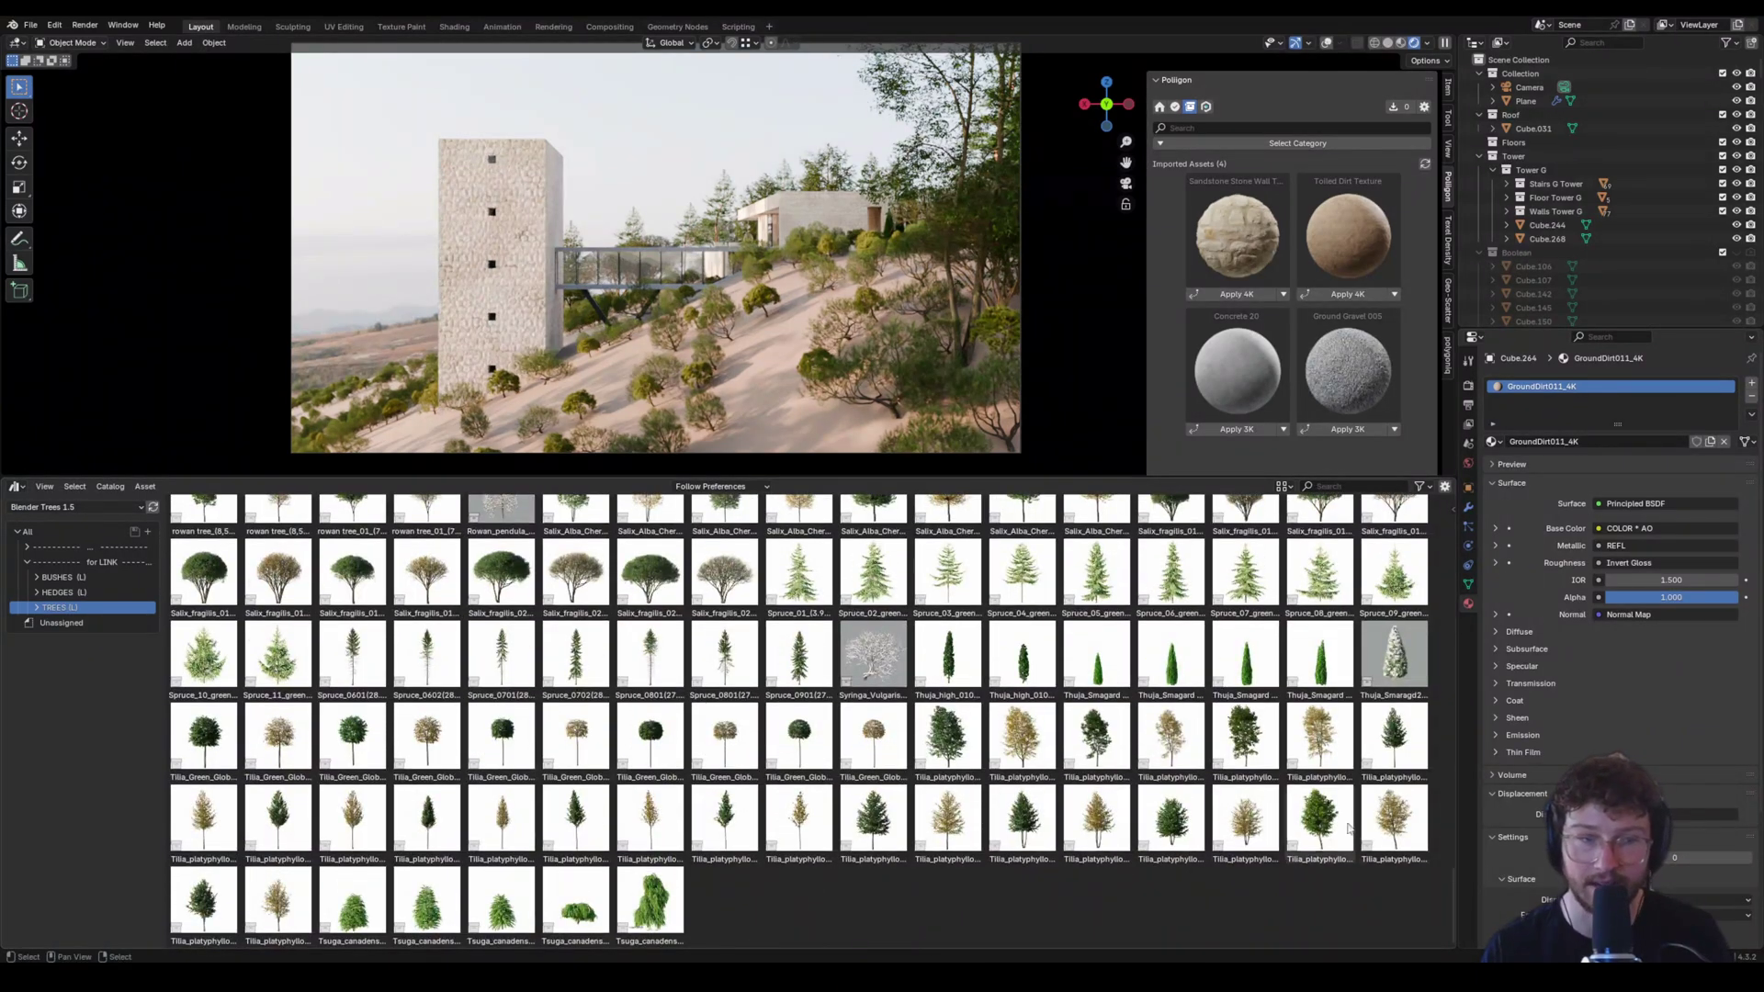
left_click_drag(1451, 900, 1436, 567)
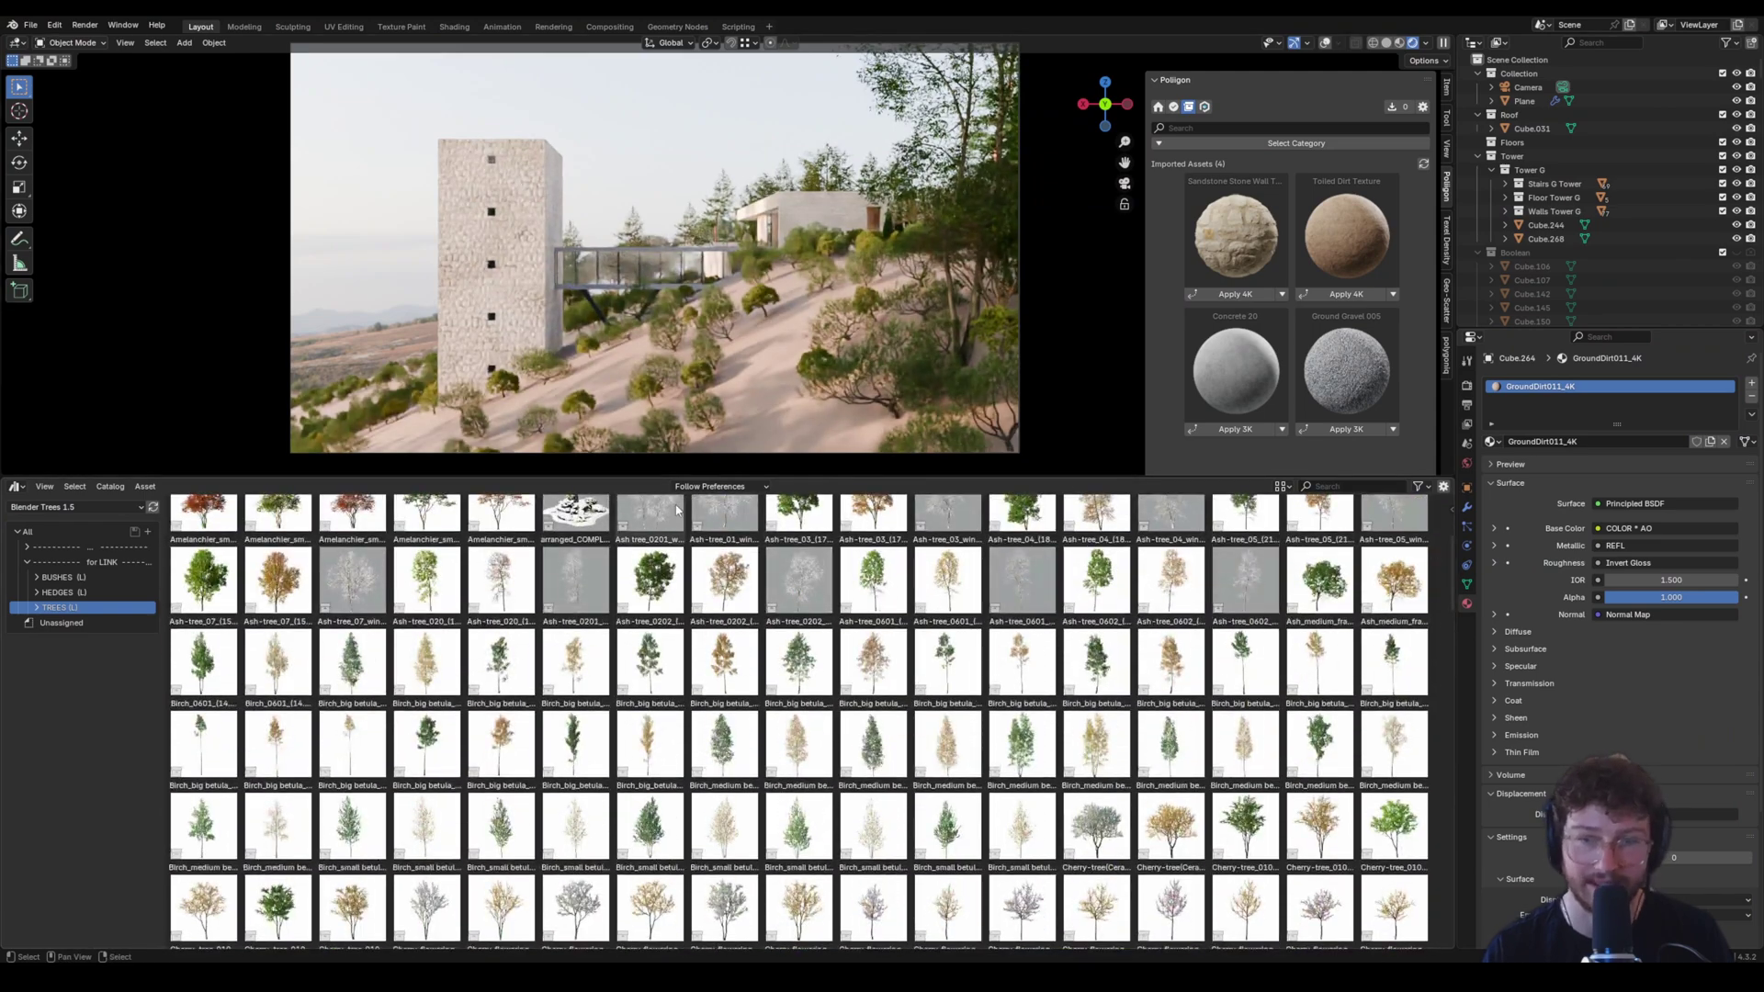
scroll(698, 523, "down", 2)
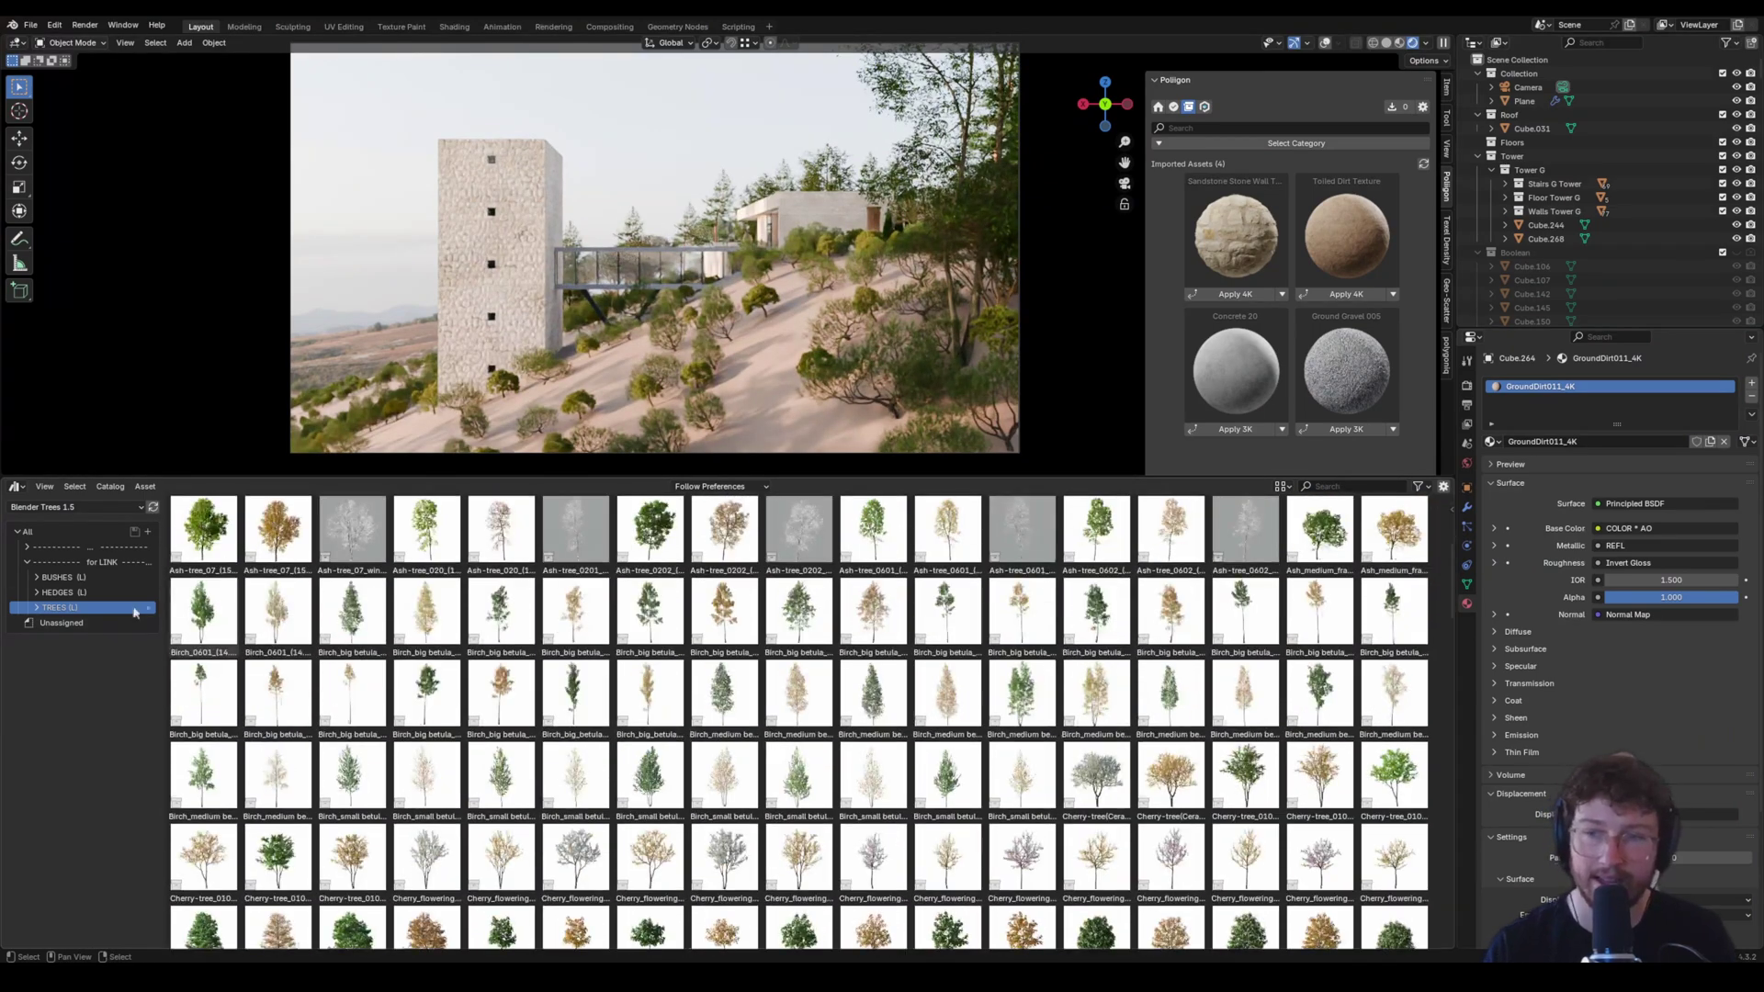
scroll(354, 694, "down", 20)
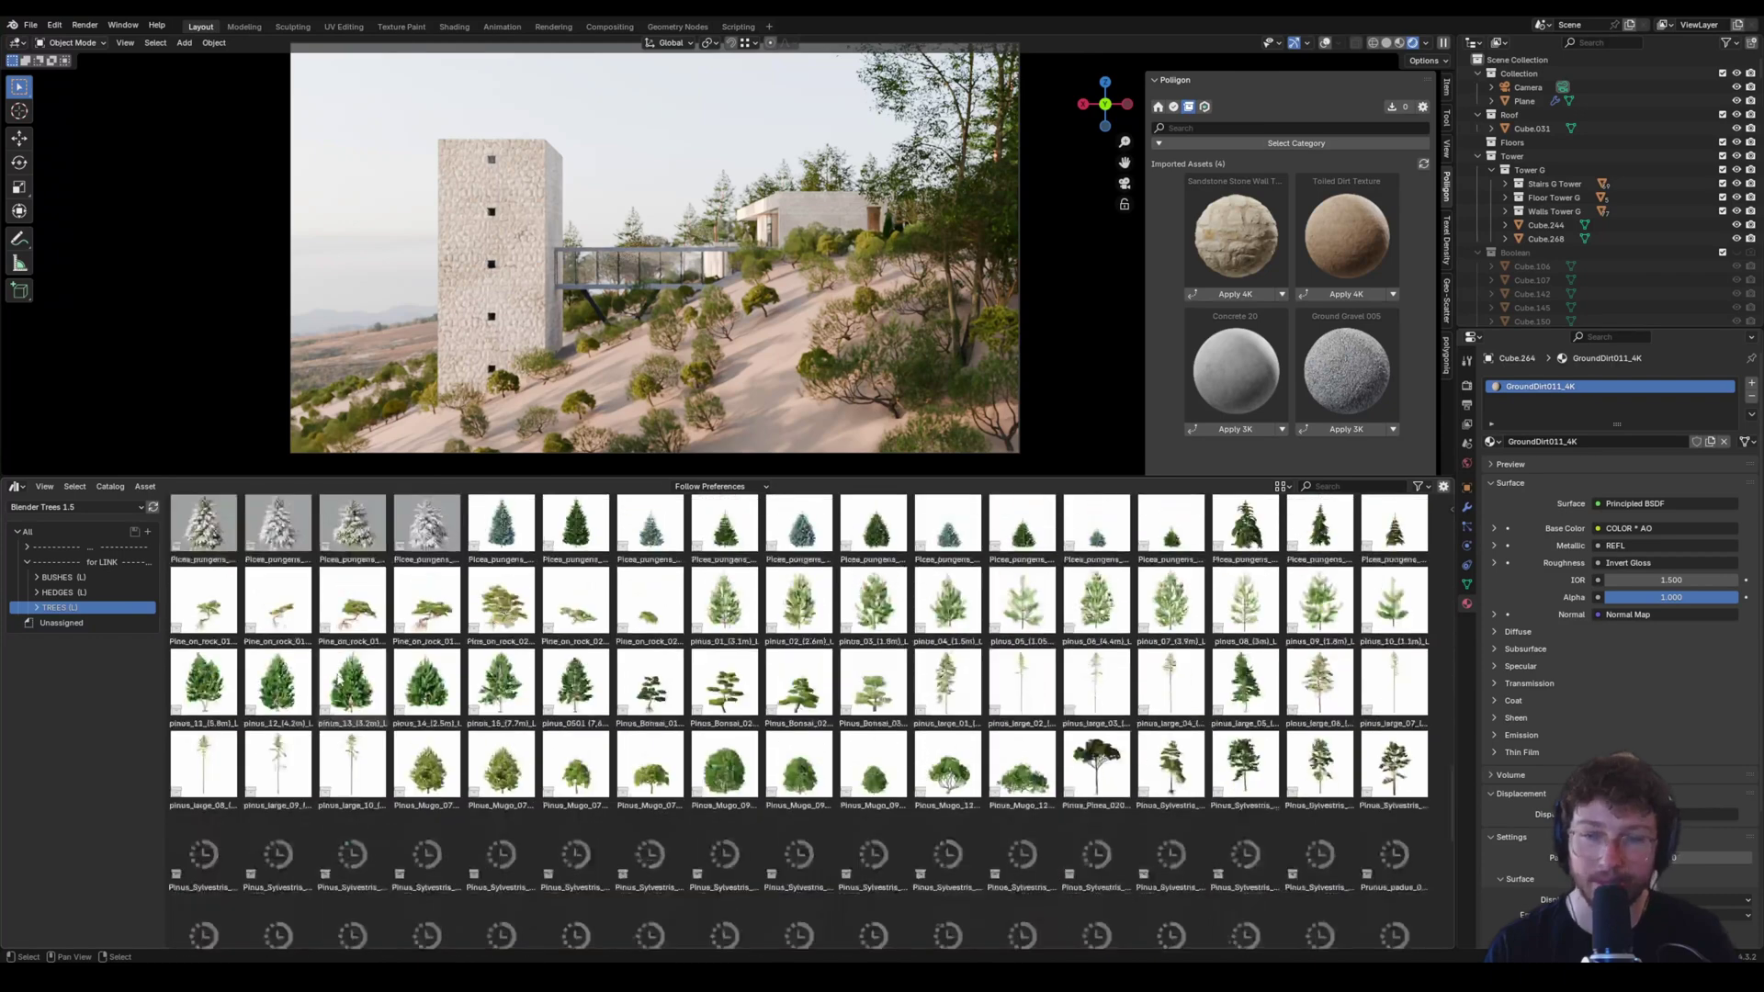
scroll(352, 687, "down", 11)
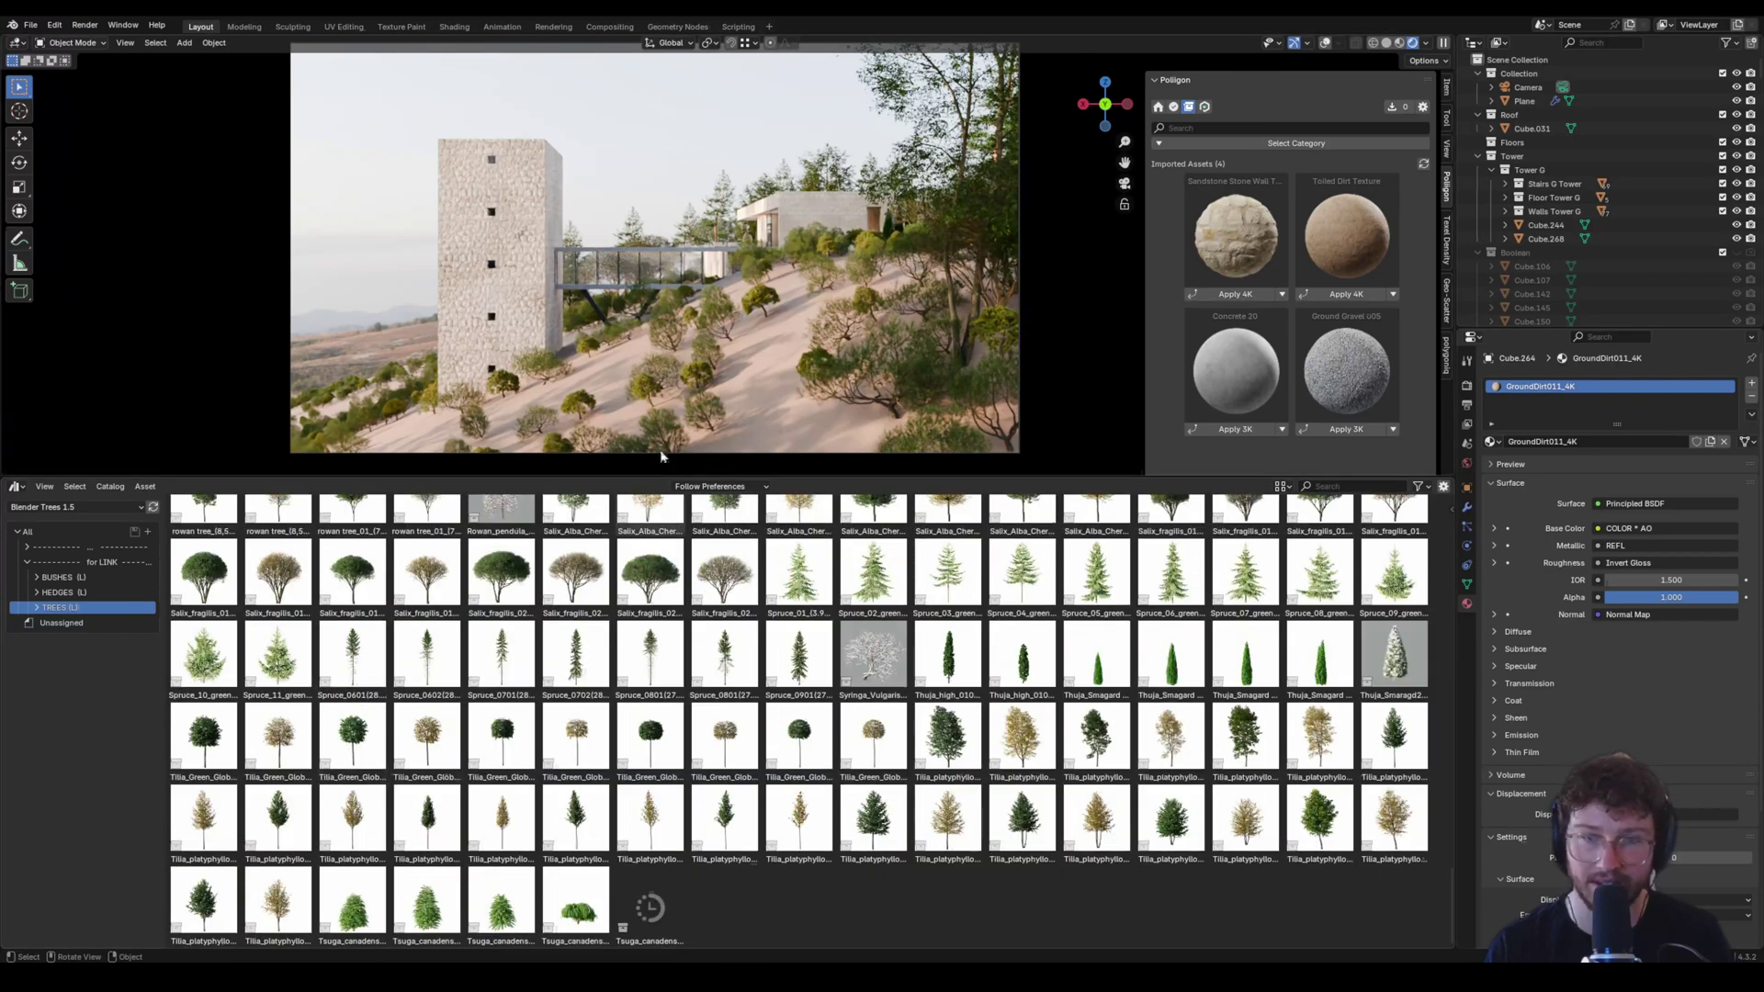
Enlarge the 3D view, survey the large trees framing the hillside, and return to the camera view.
middle_click_drag(666, 349, 780, 287)
scroll(790, 279, "up", 2)
scroll(780, 287, "down", 4)
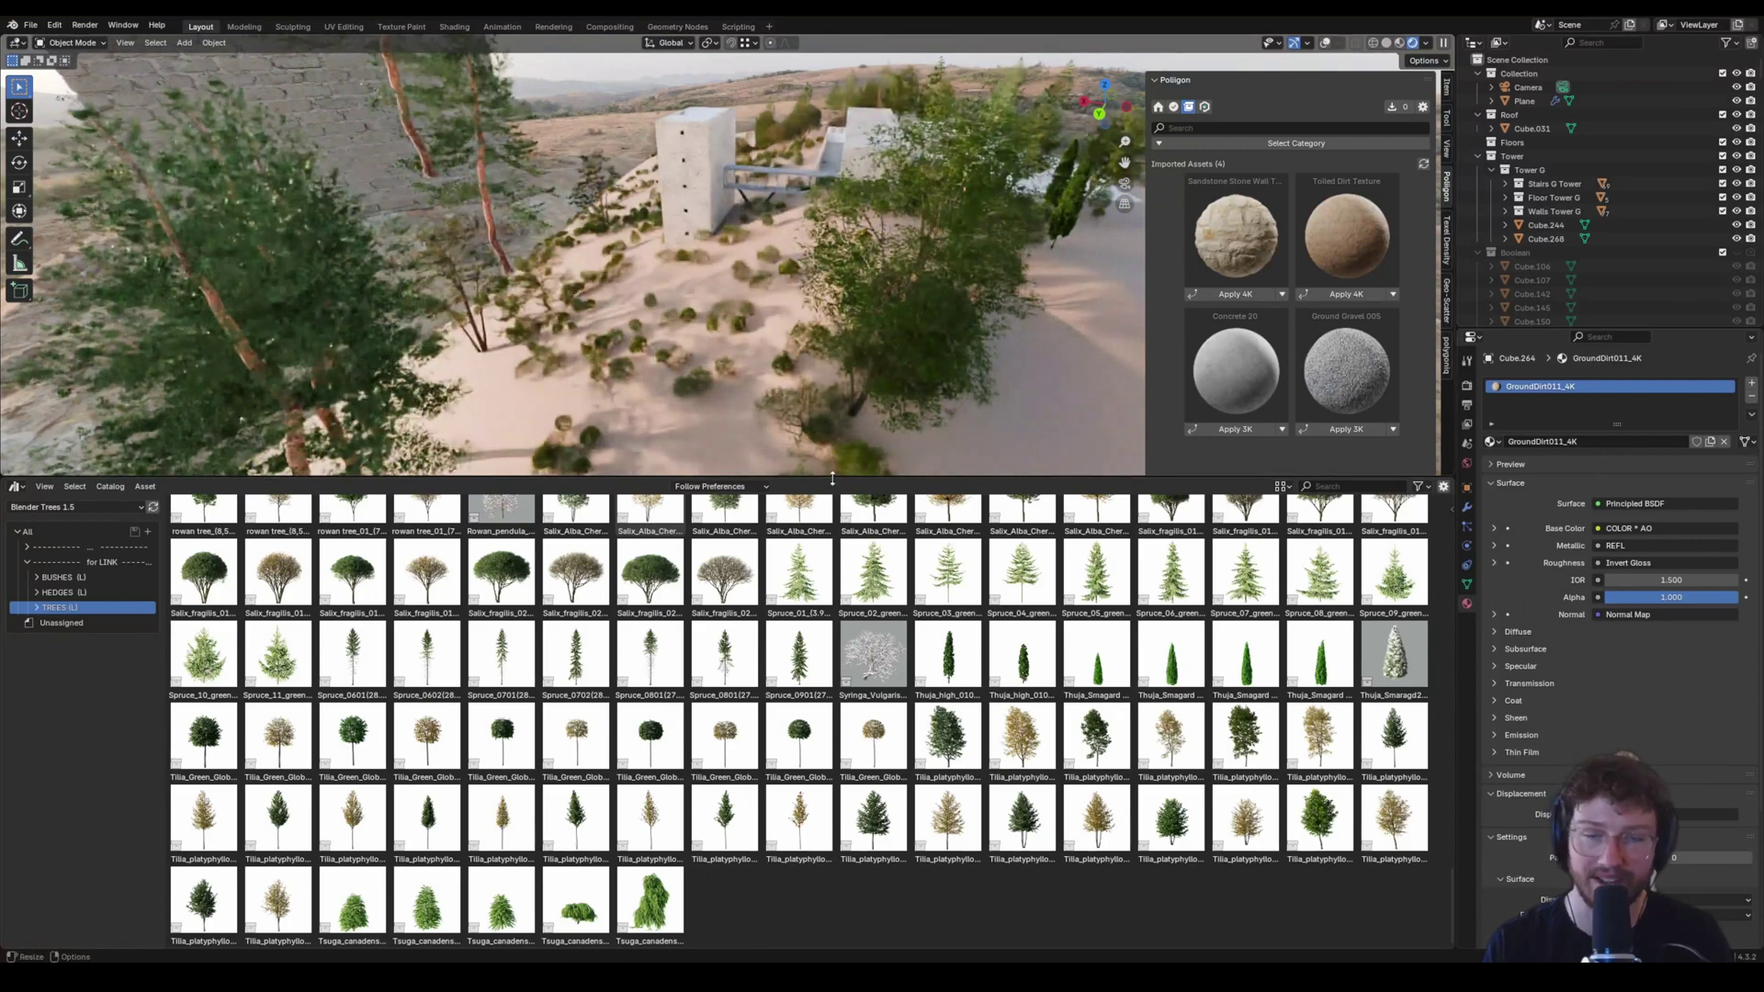
left_click_drag(833, 479, 832, 702)
middle_click_drag(741, 506, 764, 510)
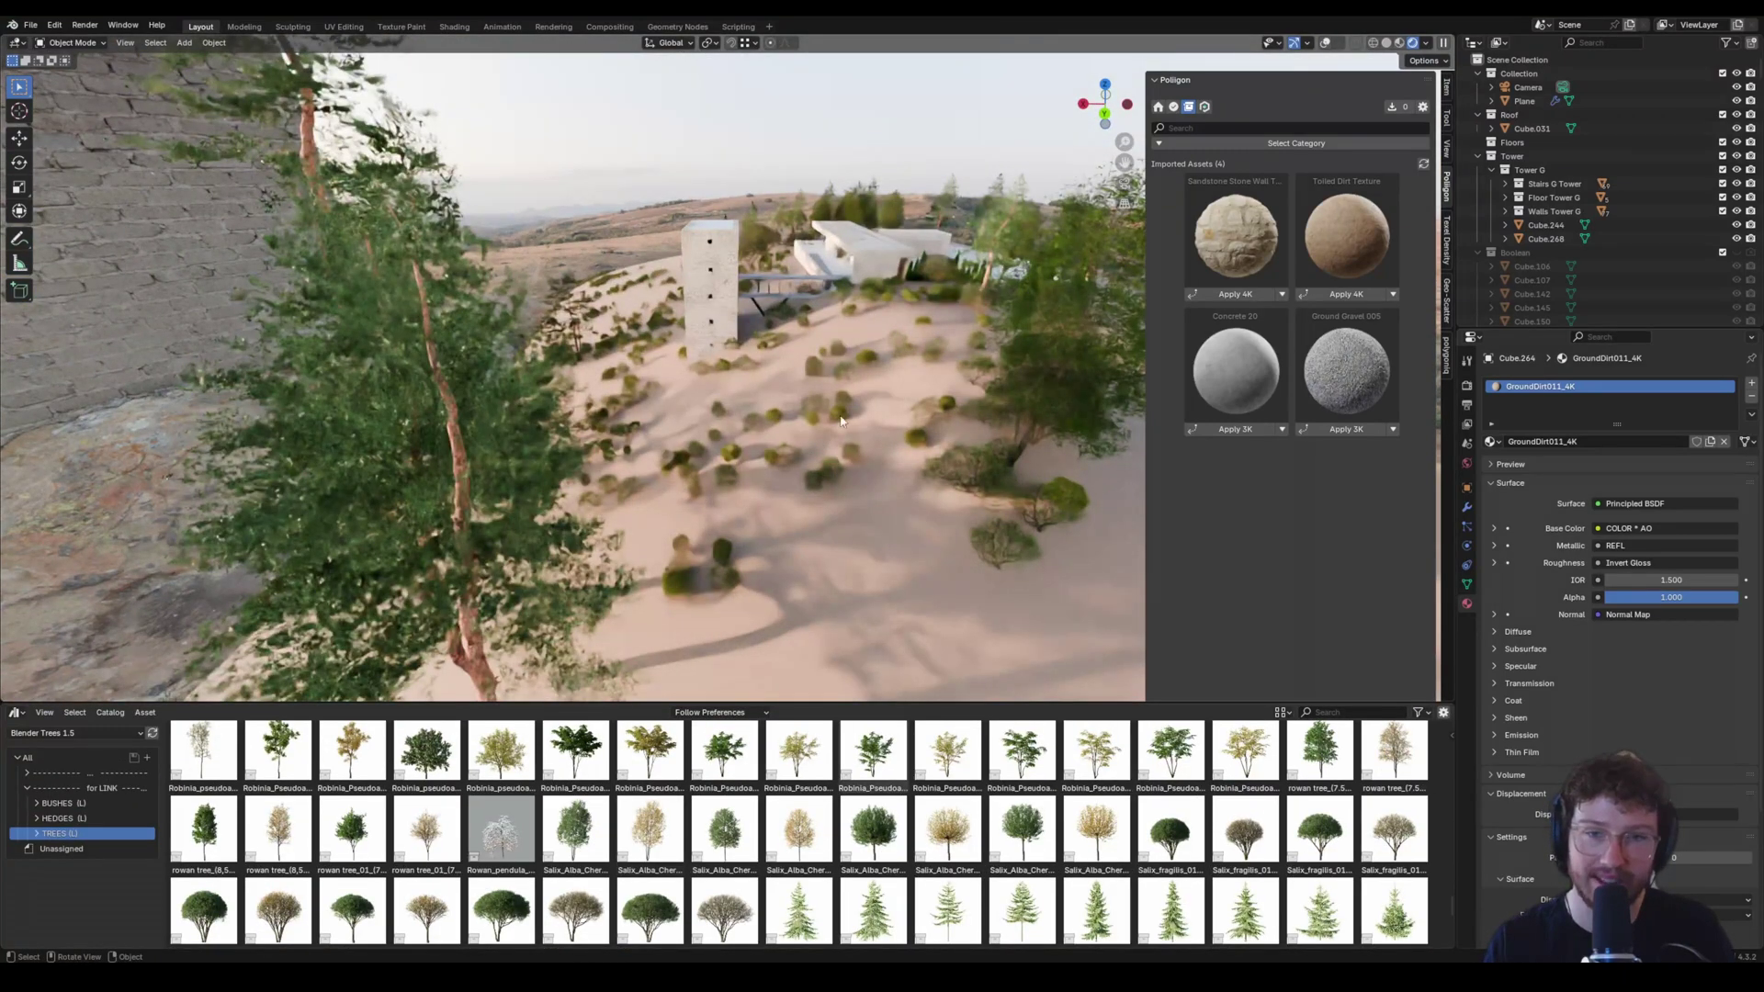
middle_click_drag(992, 452, 966, 458)
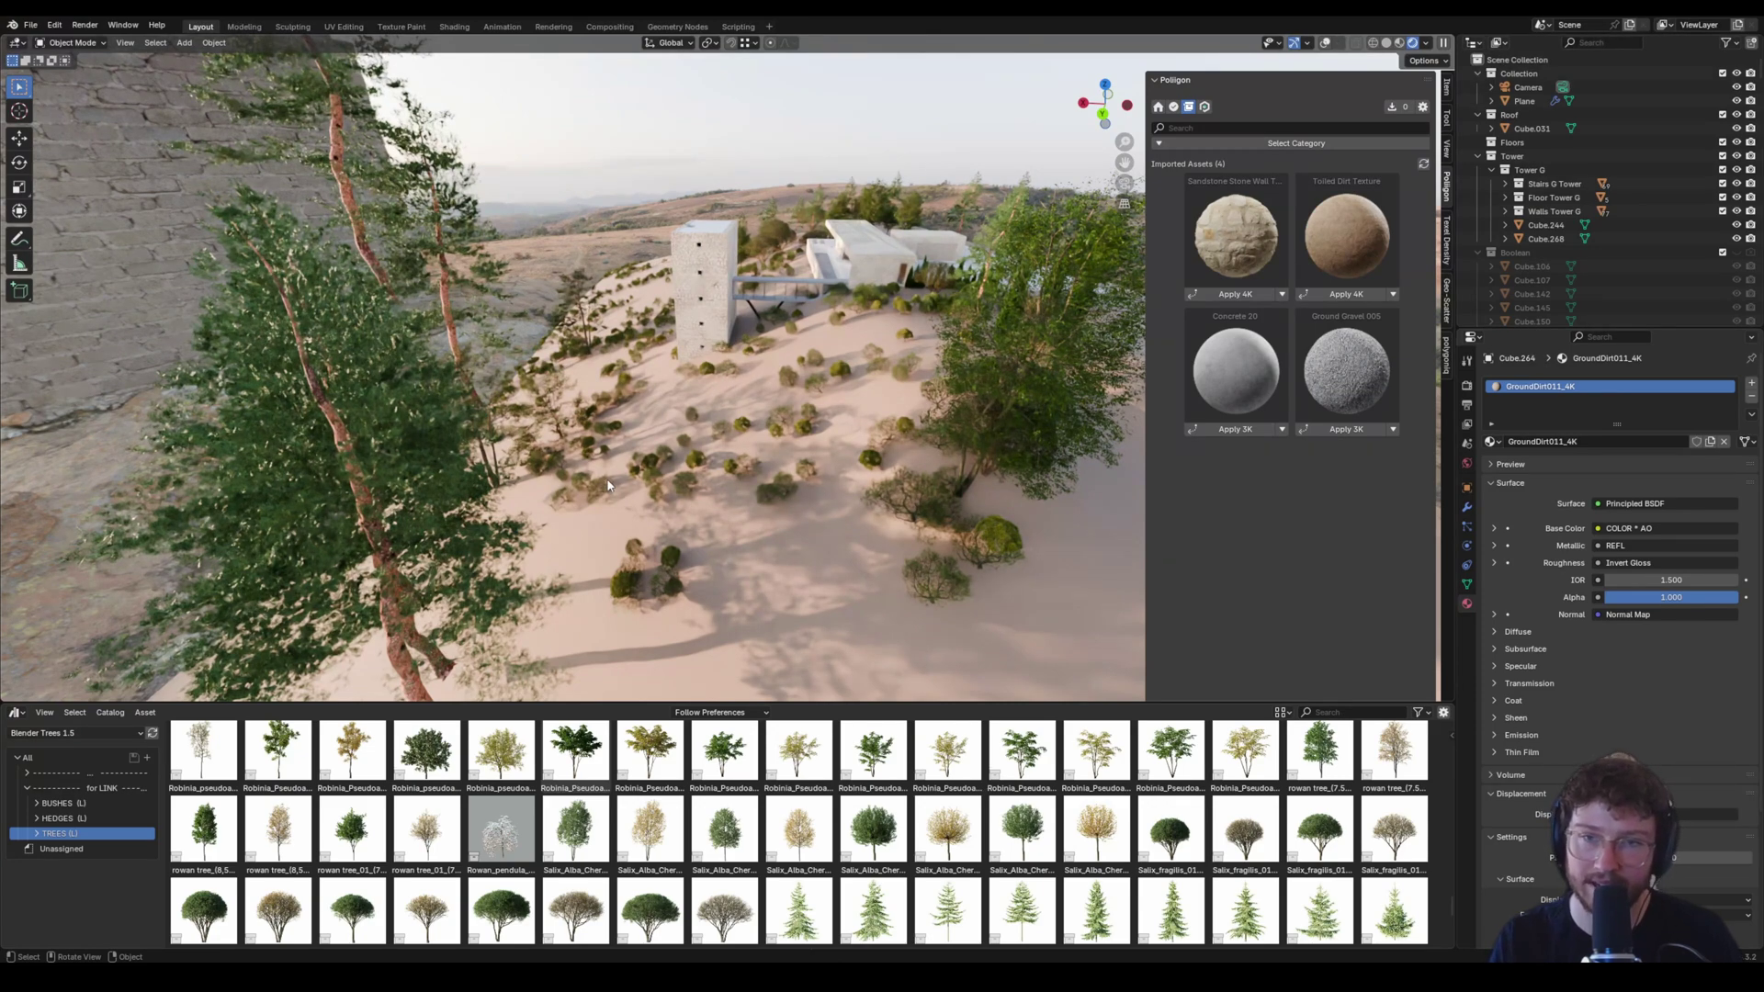
key("KP_0")
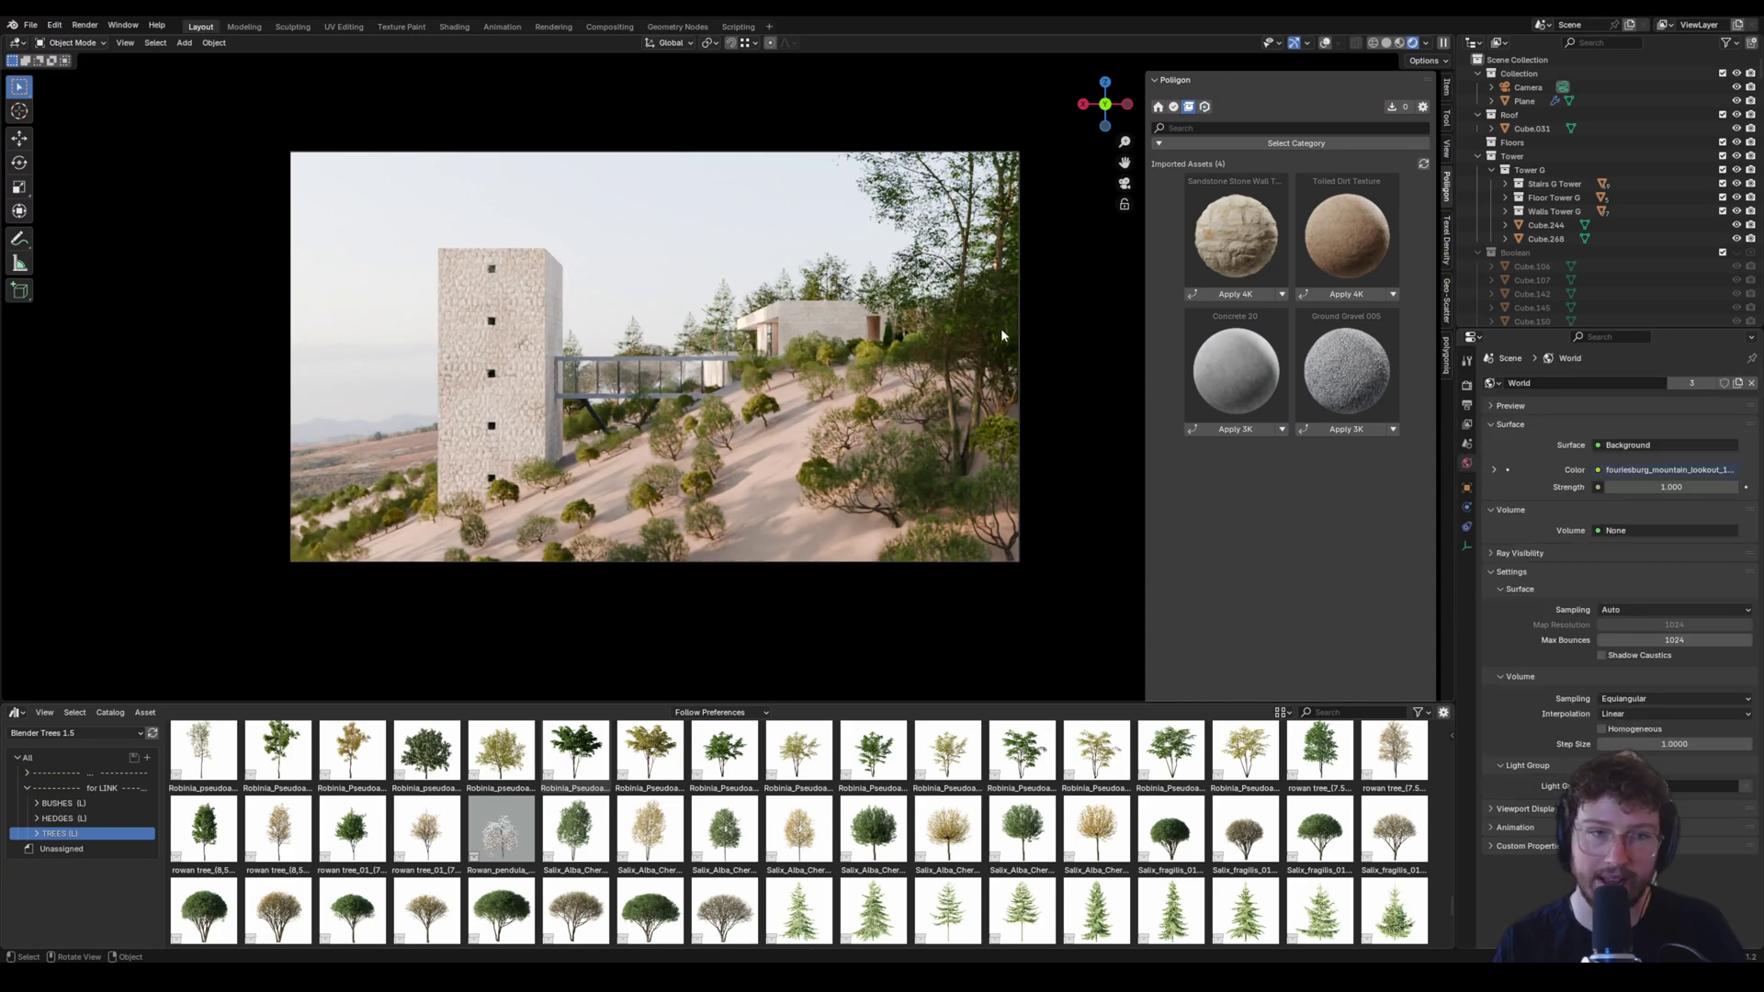
Turn on the viewport overlays and inspect the terrain's extent, its placed trees and the scattered bushes around the tower.
scroll(964, 334, "down", 6)
middle_click_drag(1000, 328, 859, 395)
left_click(1328, 44)
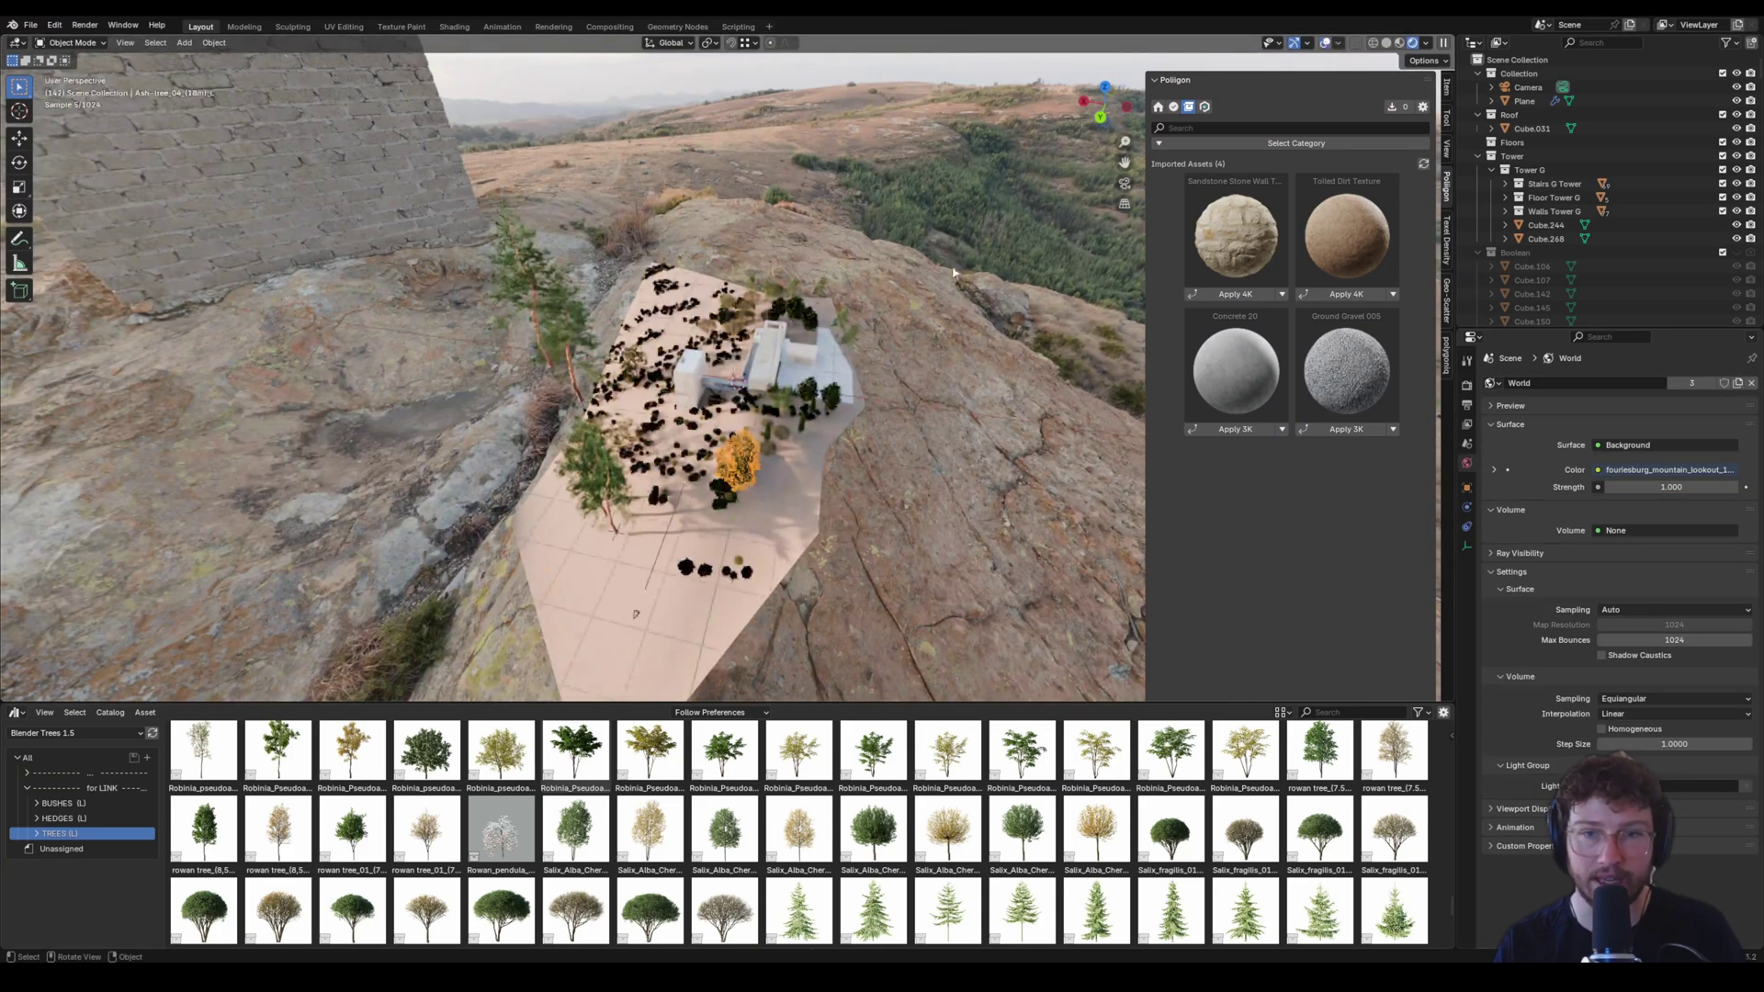
left_click(588, 467)
middle_click_drag(735, 317, 789, 343)
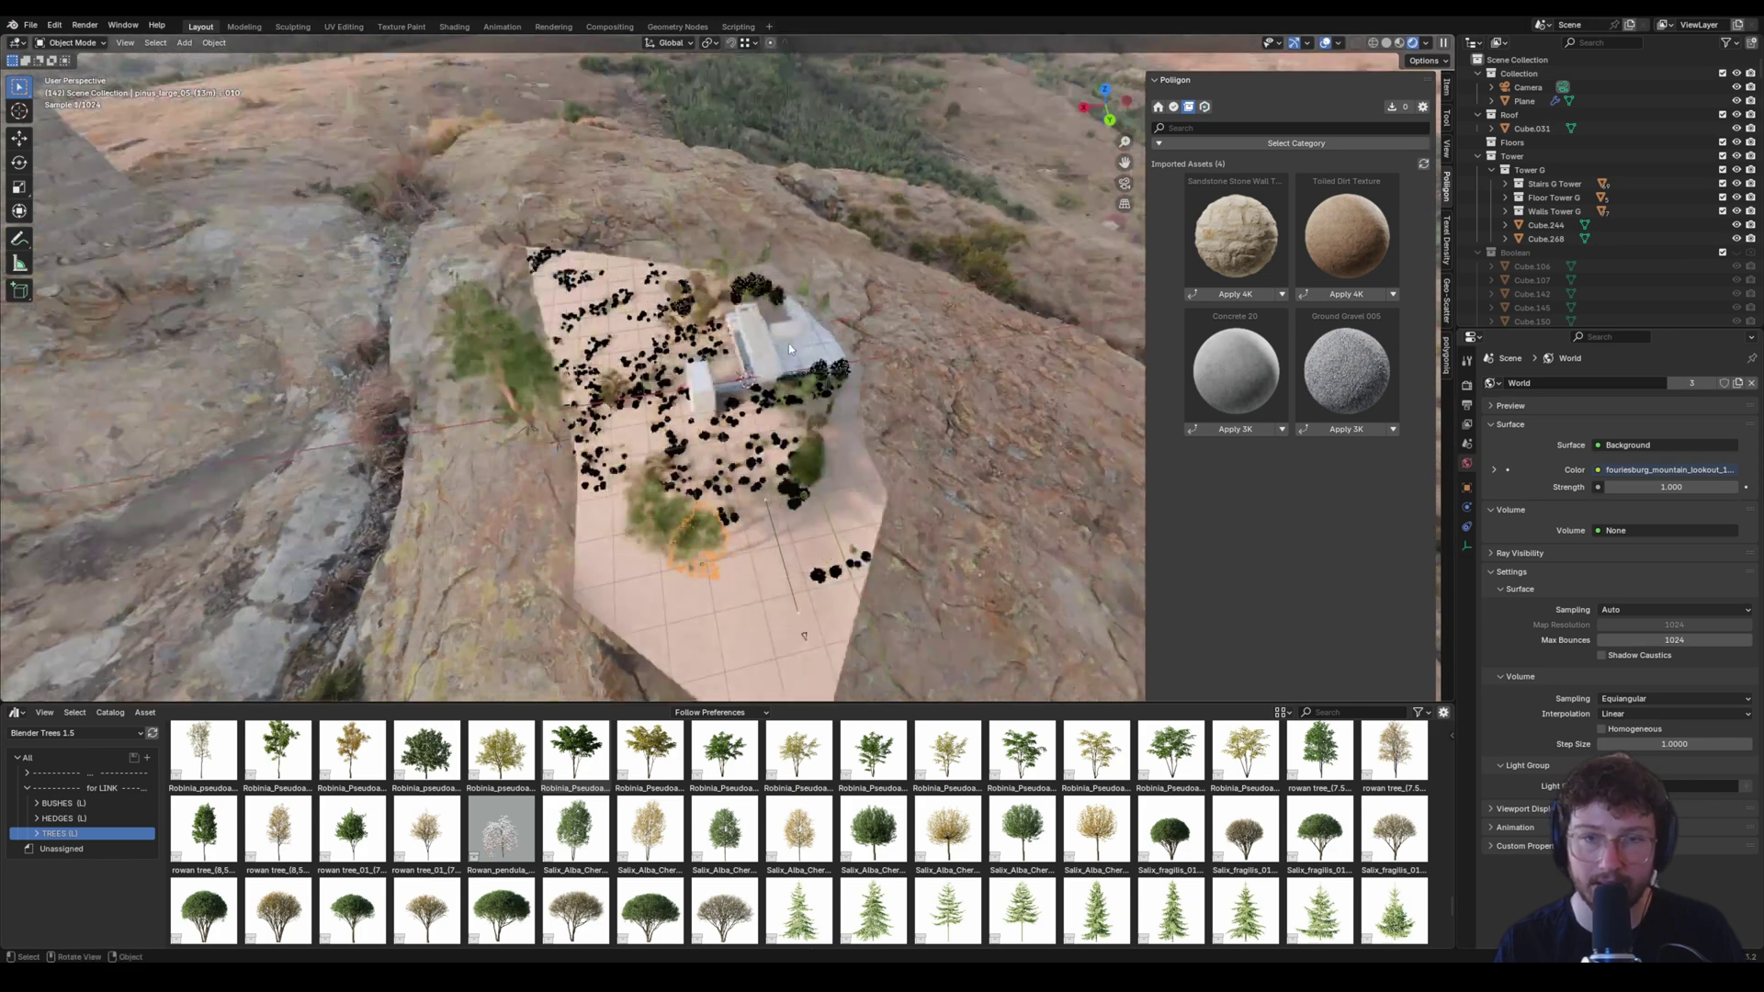
scroll(1003, 379, "up", 3)
middle_click_drag(914, 424, 558, 437)
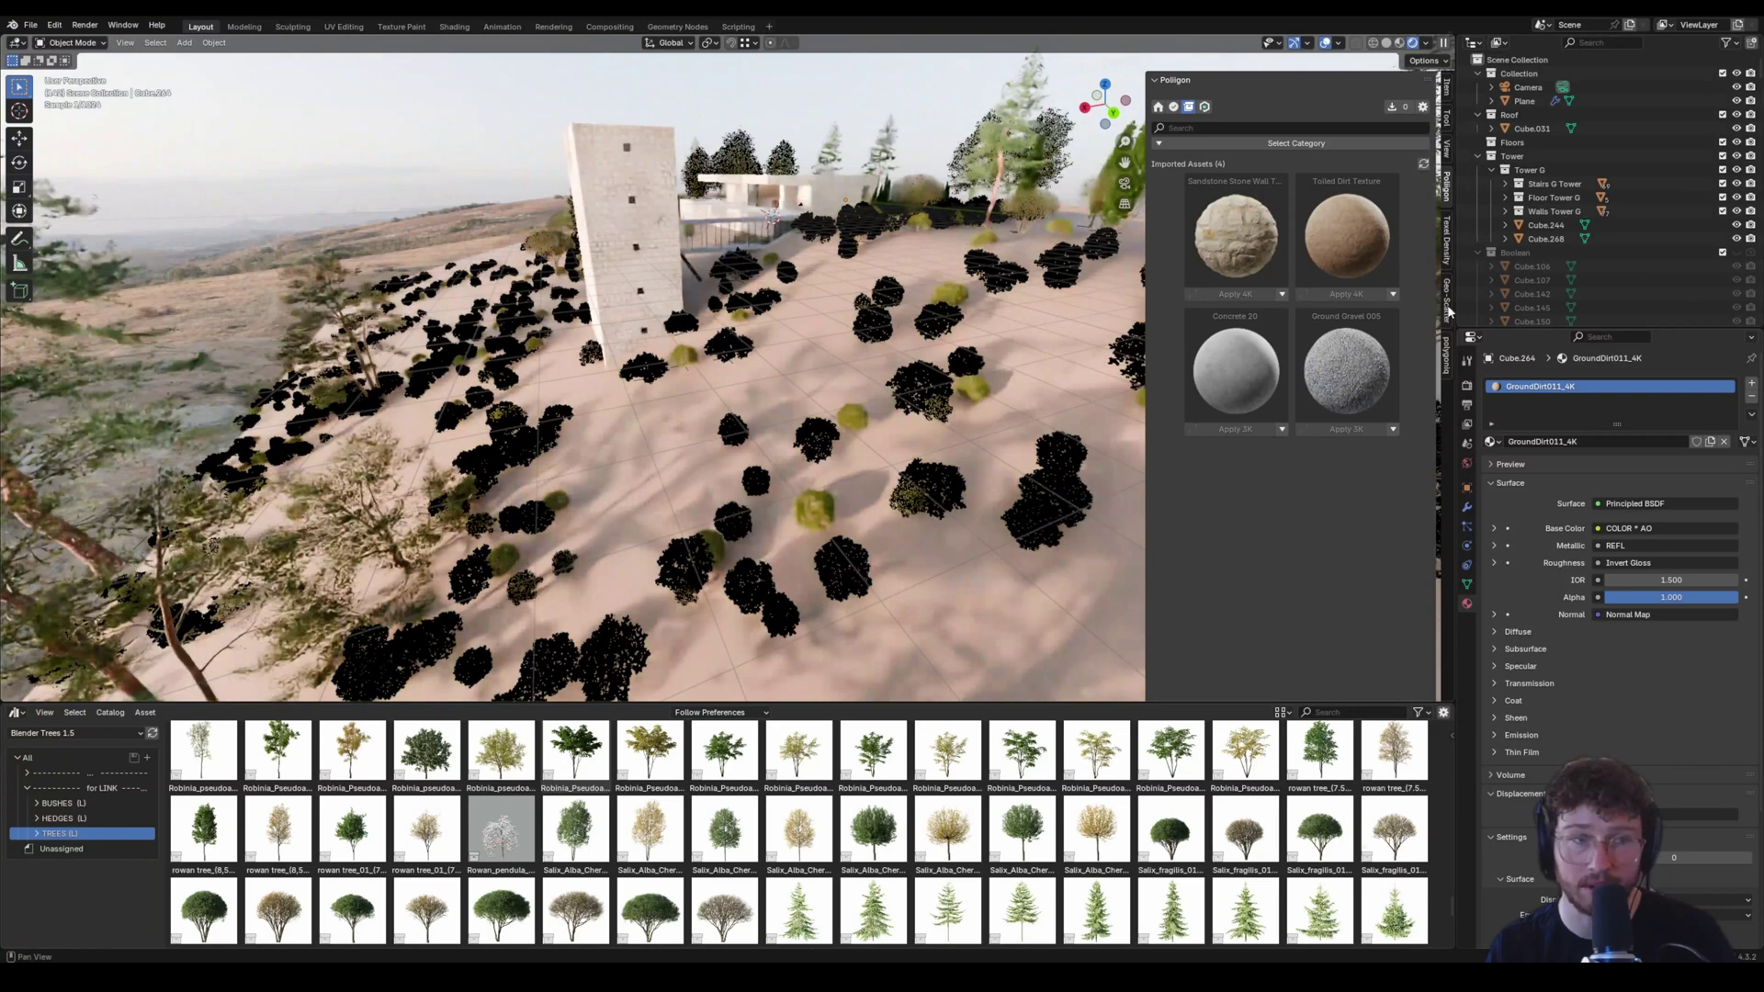
Open the terrain's Geo-Scatter settings and examine the layers in its Rockplain 01 and Dryland 04 scatter systems.
left_click(1447, 298)
scroll(1277, 634, "up", 5)
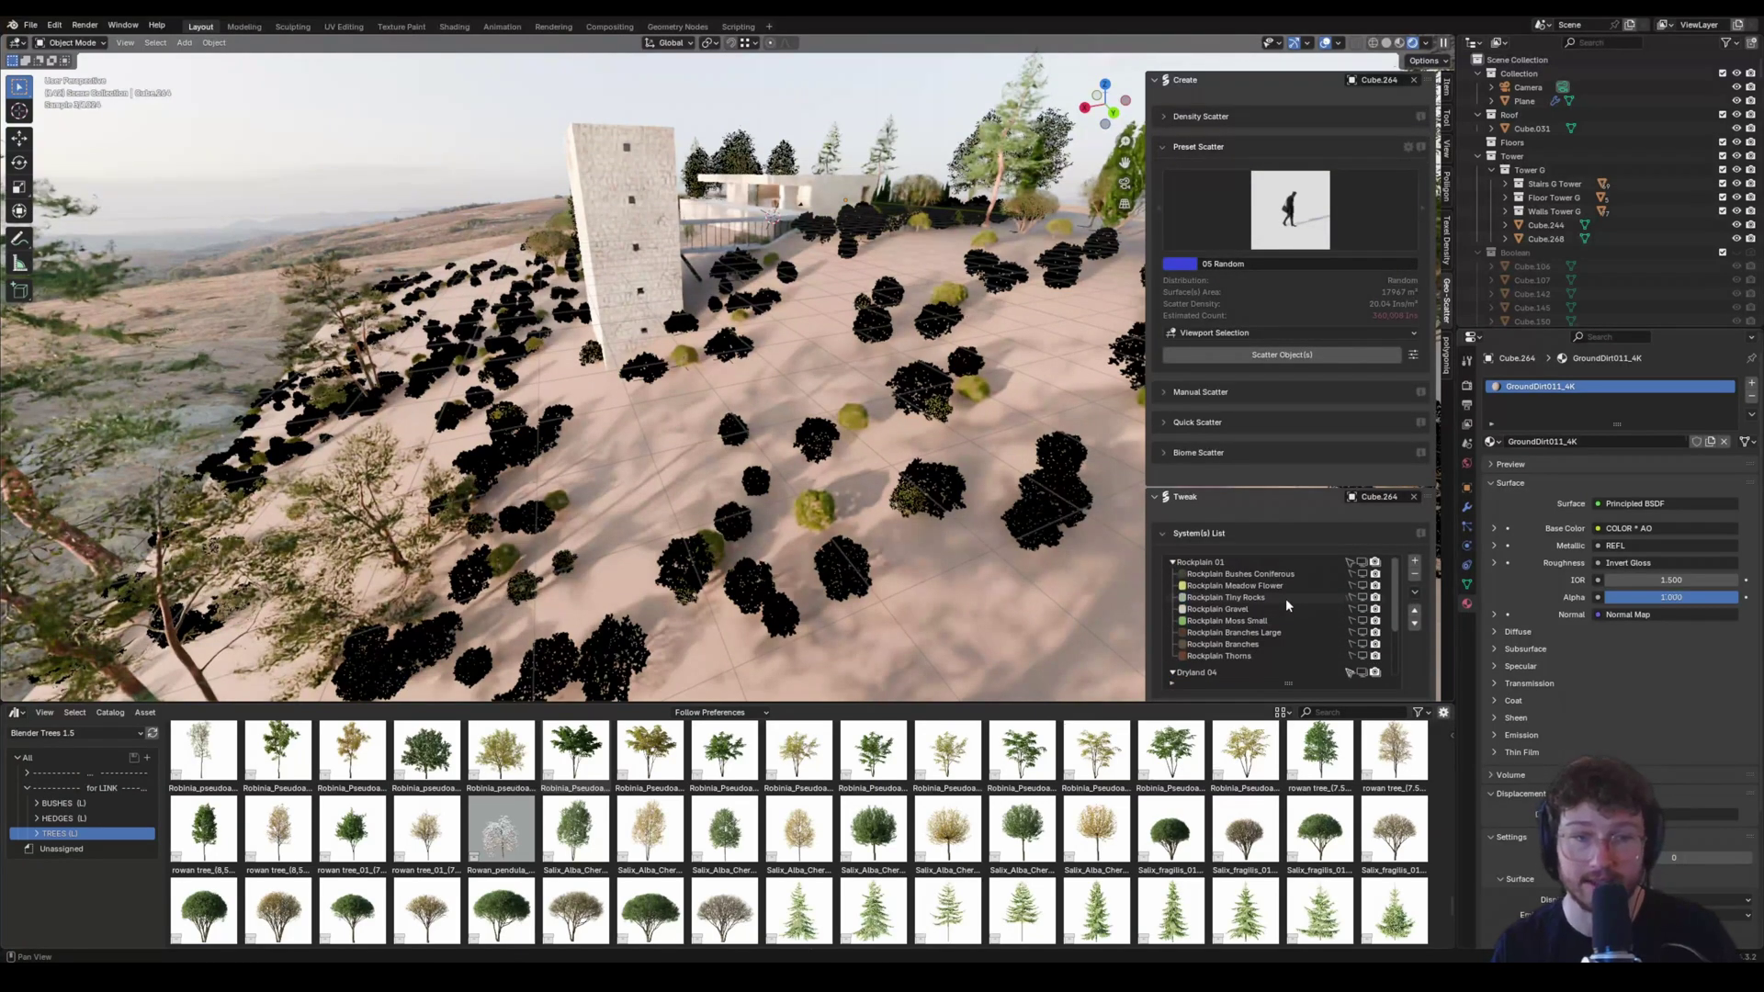
scroll(1270, 623, "down", 5)
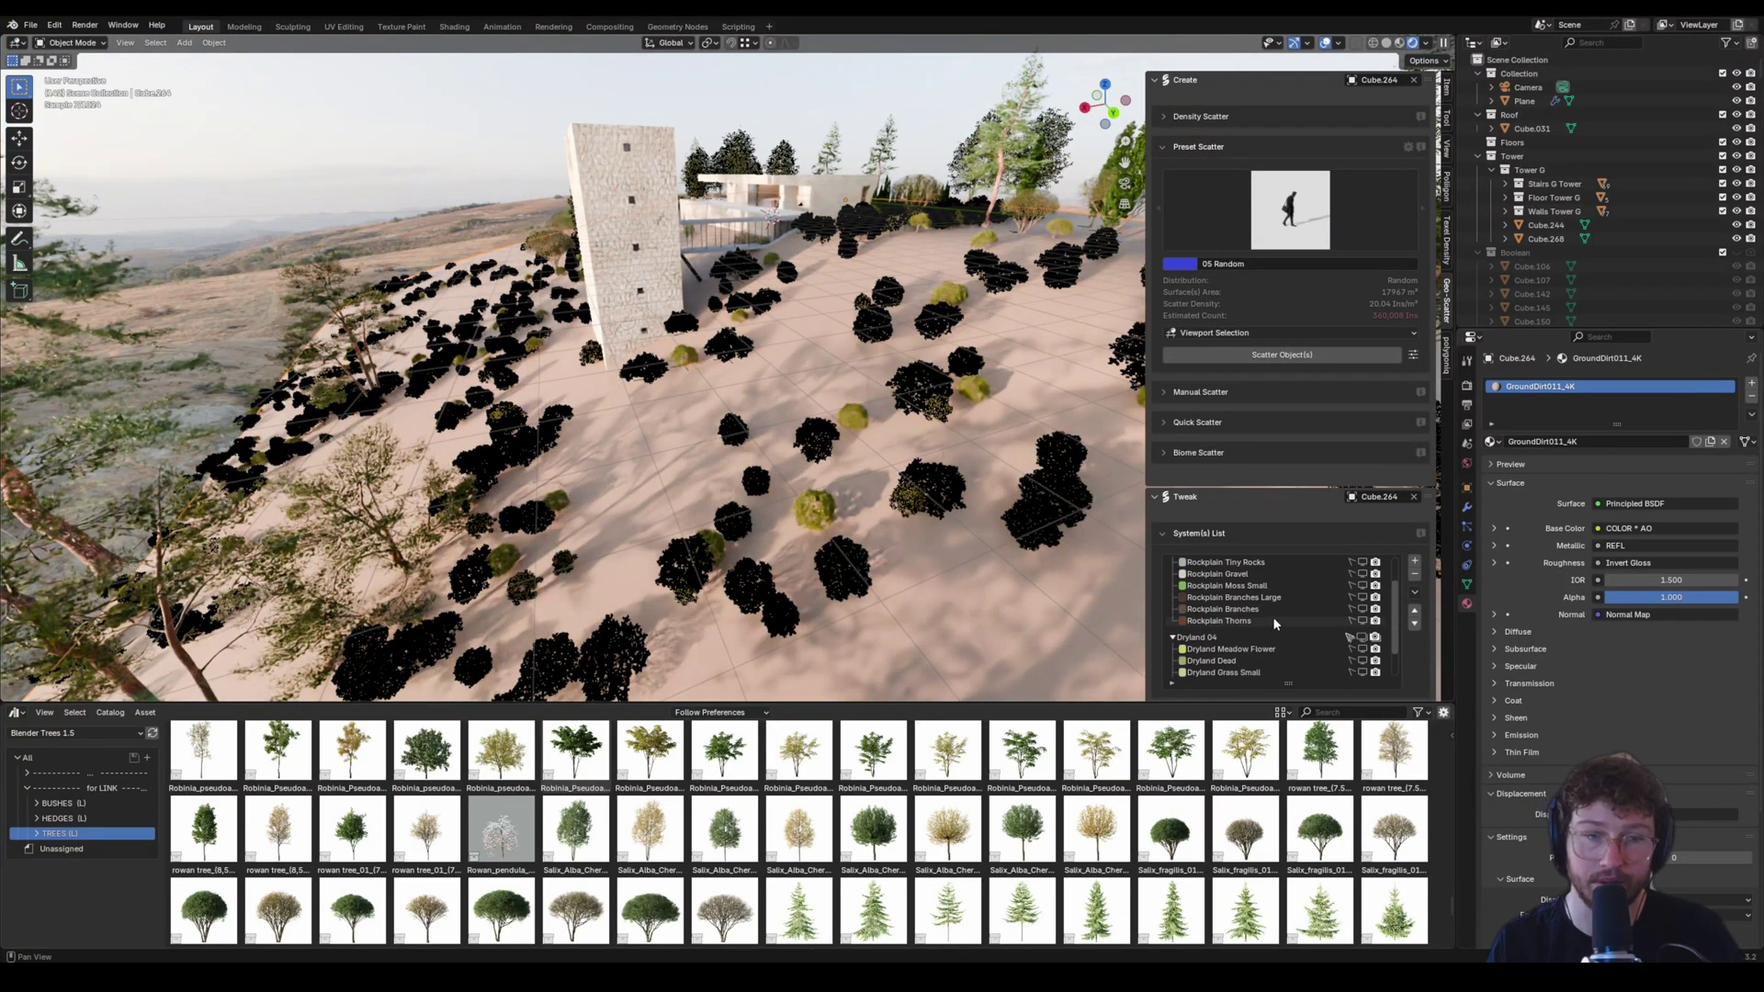
scroll(1253, 641, "down", 1)
scroll(1286, 637, "down", 1)
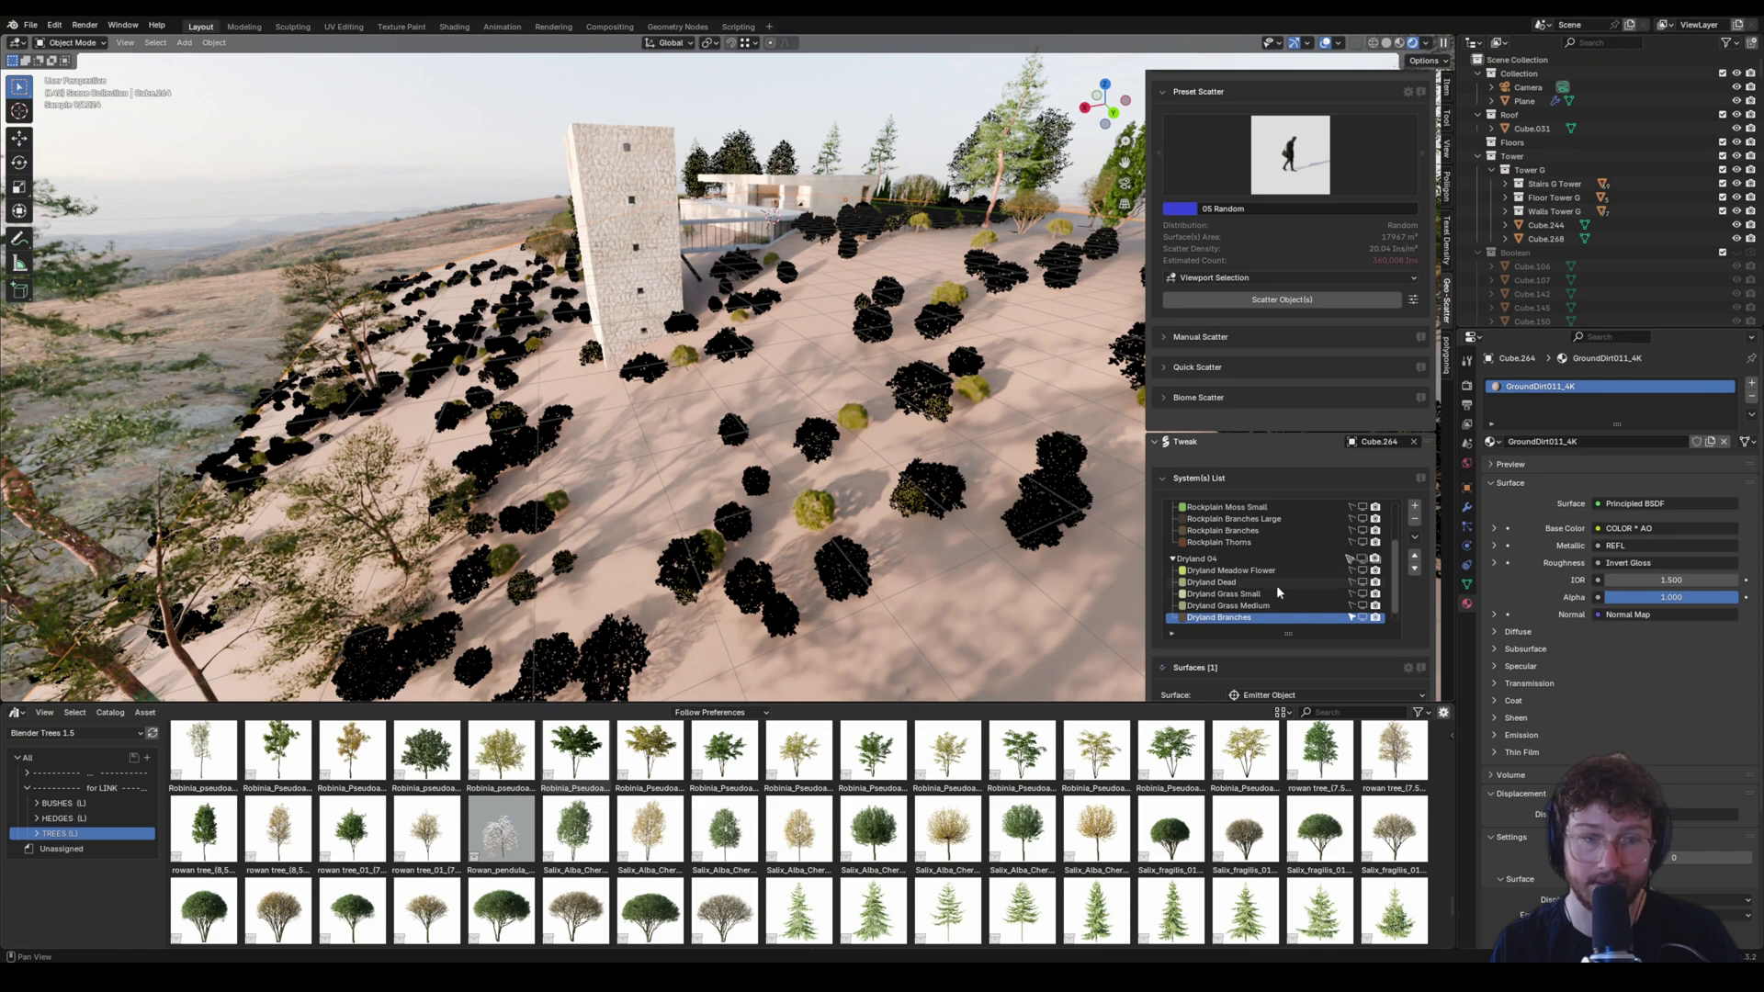
Survey the scattered bushes around the tower from above, return to the camera view and turn off the viewport overlays.
middle_click_drag(878, 487, 795, 522)
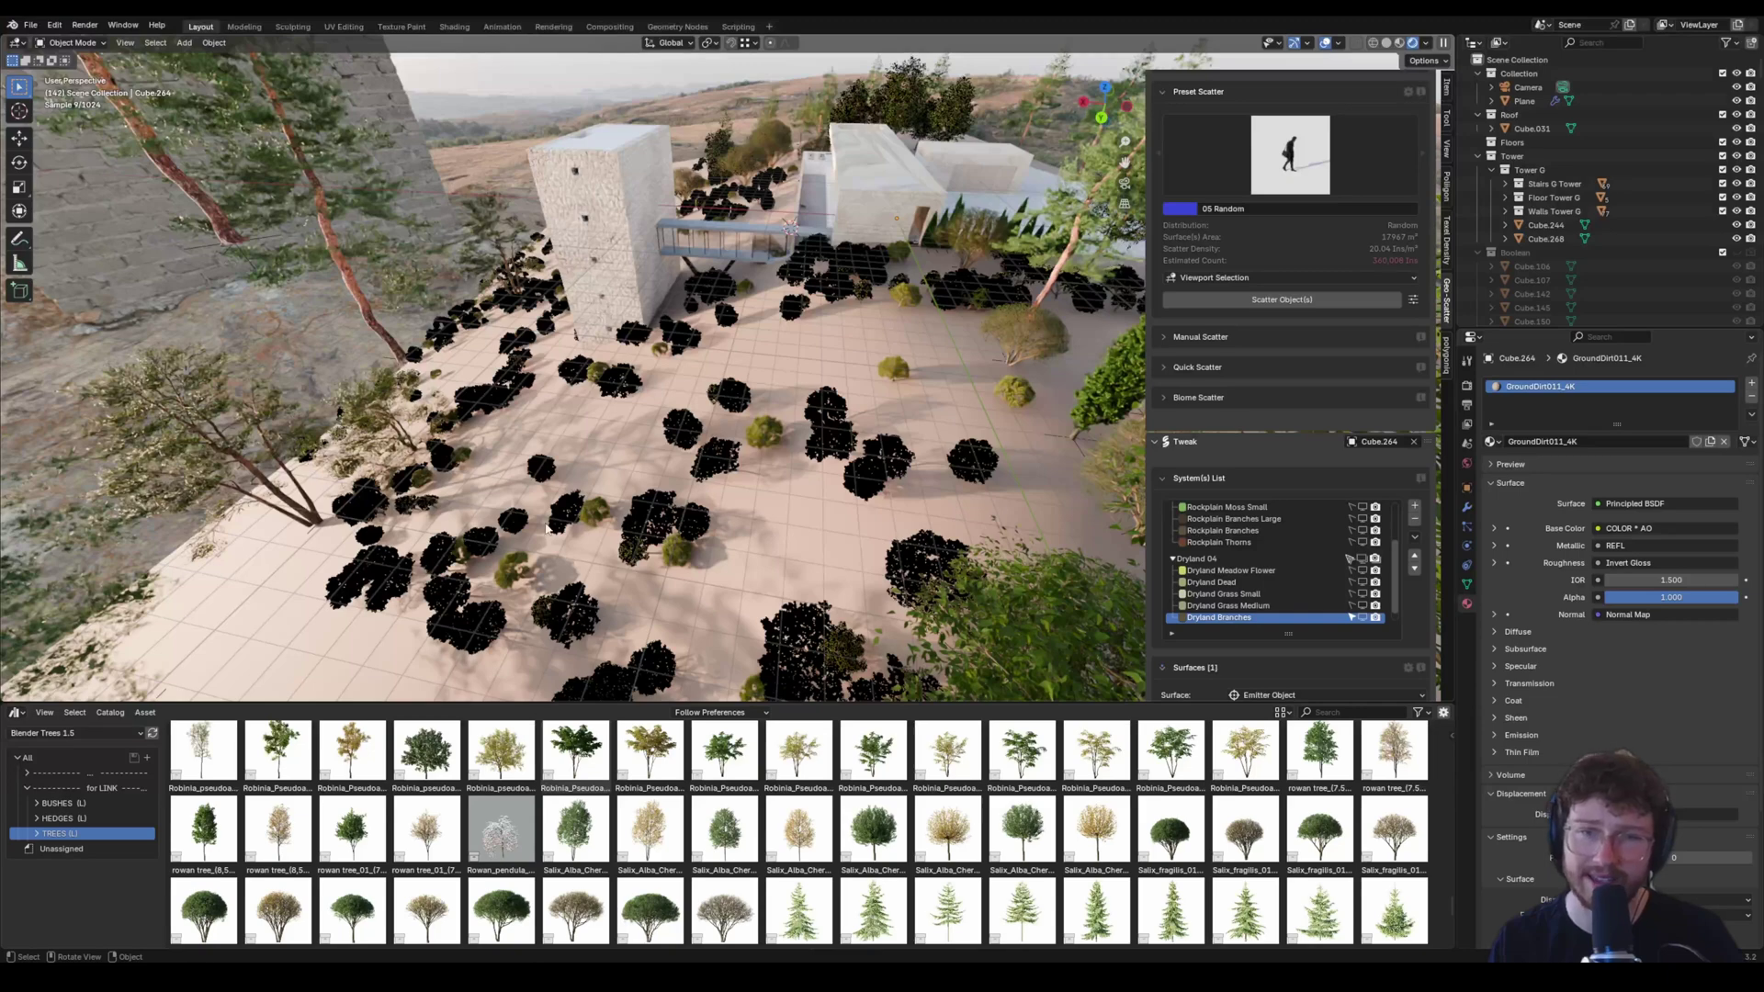
scroll(1291, 577, "up", 3)
scroll(1283, 576, "down", 6)
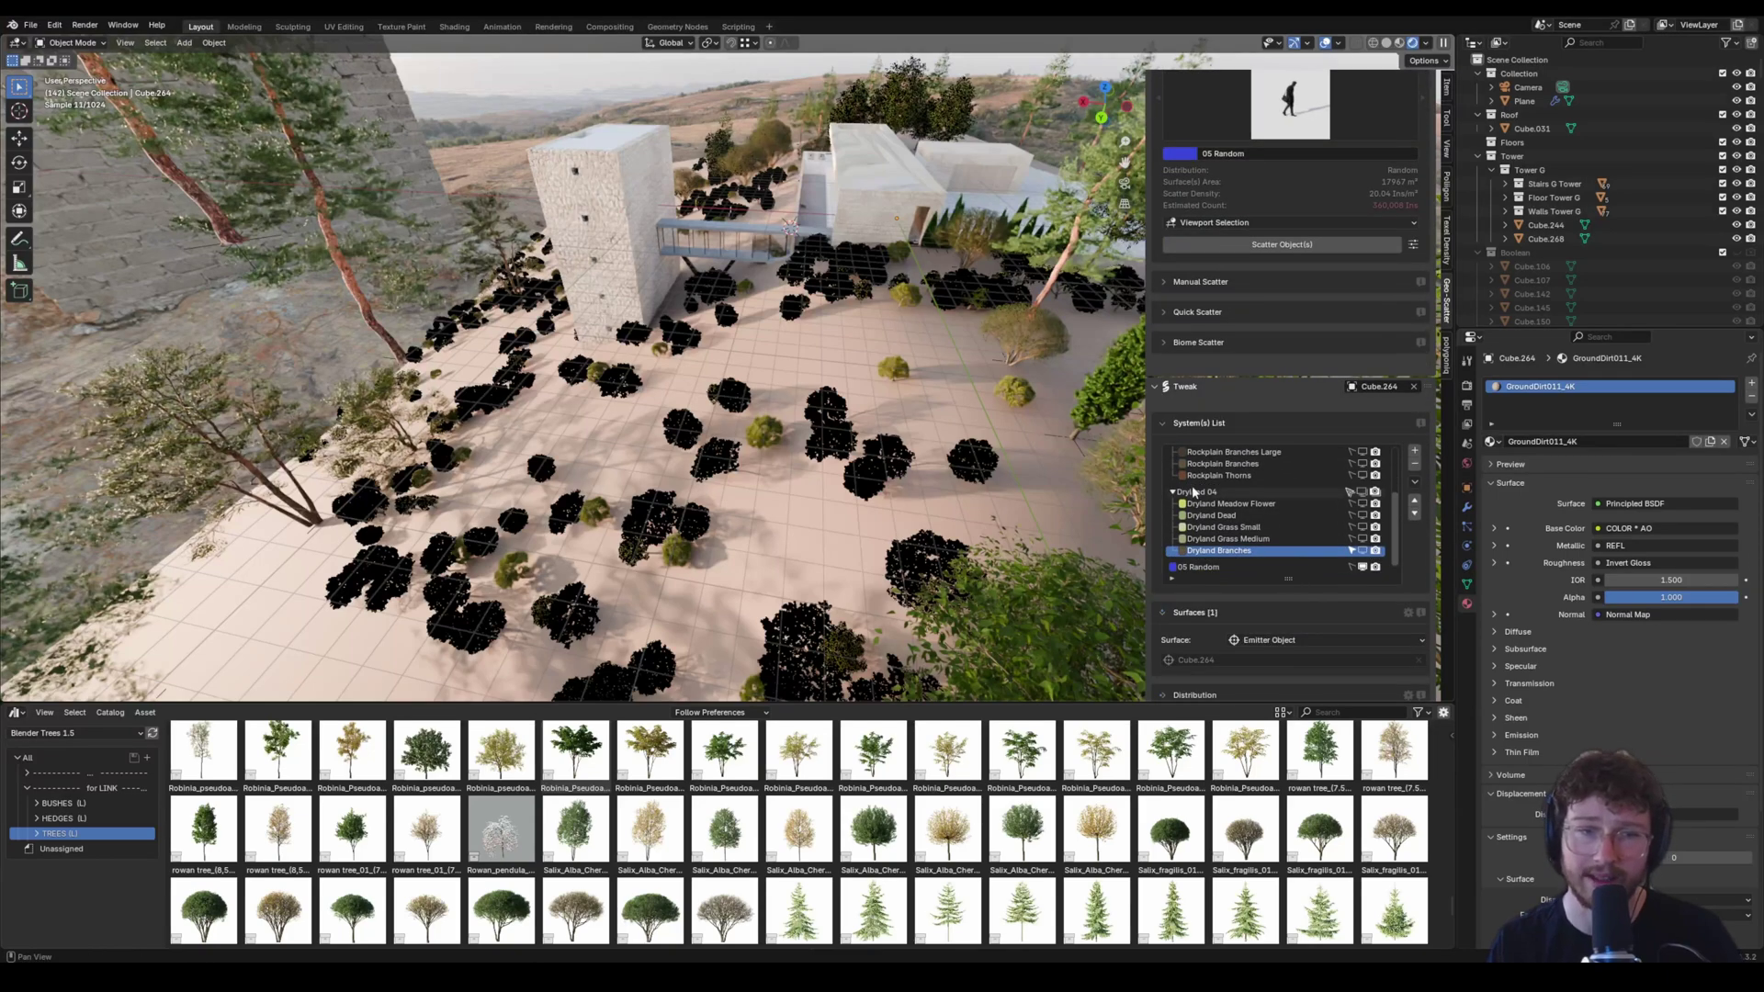
scroll(1193, 494, "up", 3)
middle_click_drag(643, 501, 865, 410)
key("KP_0")
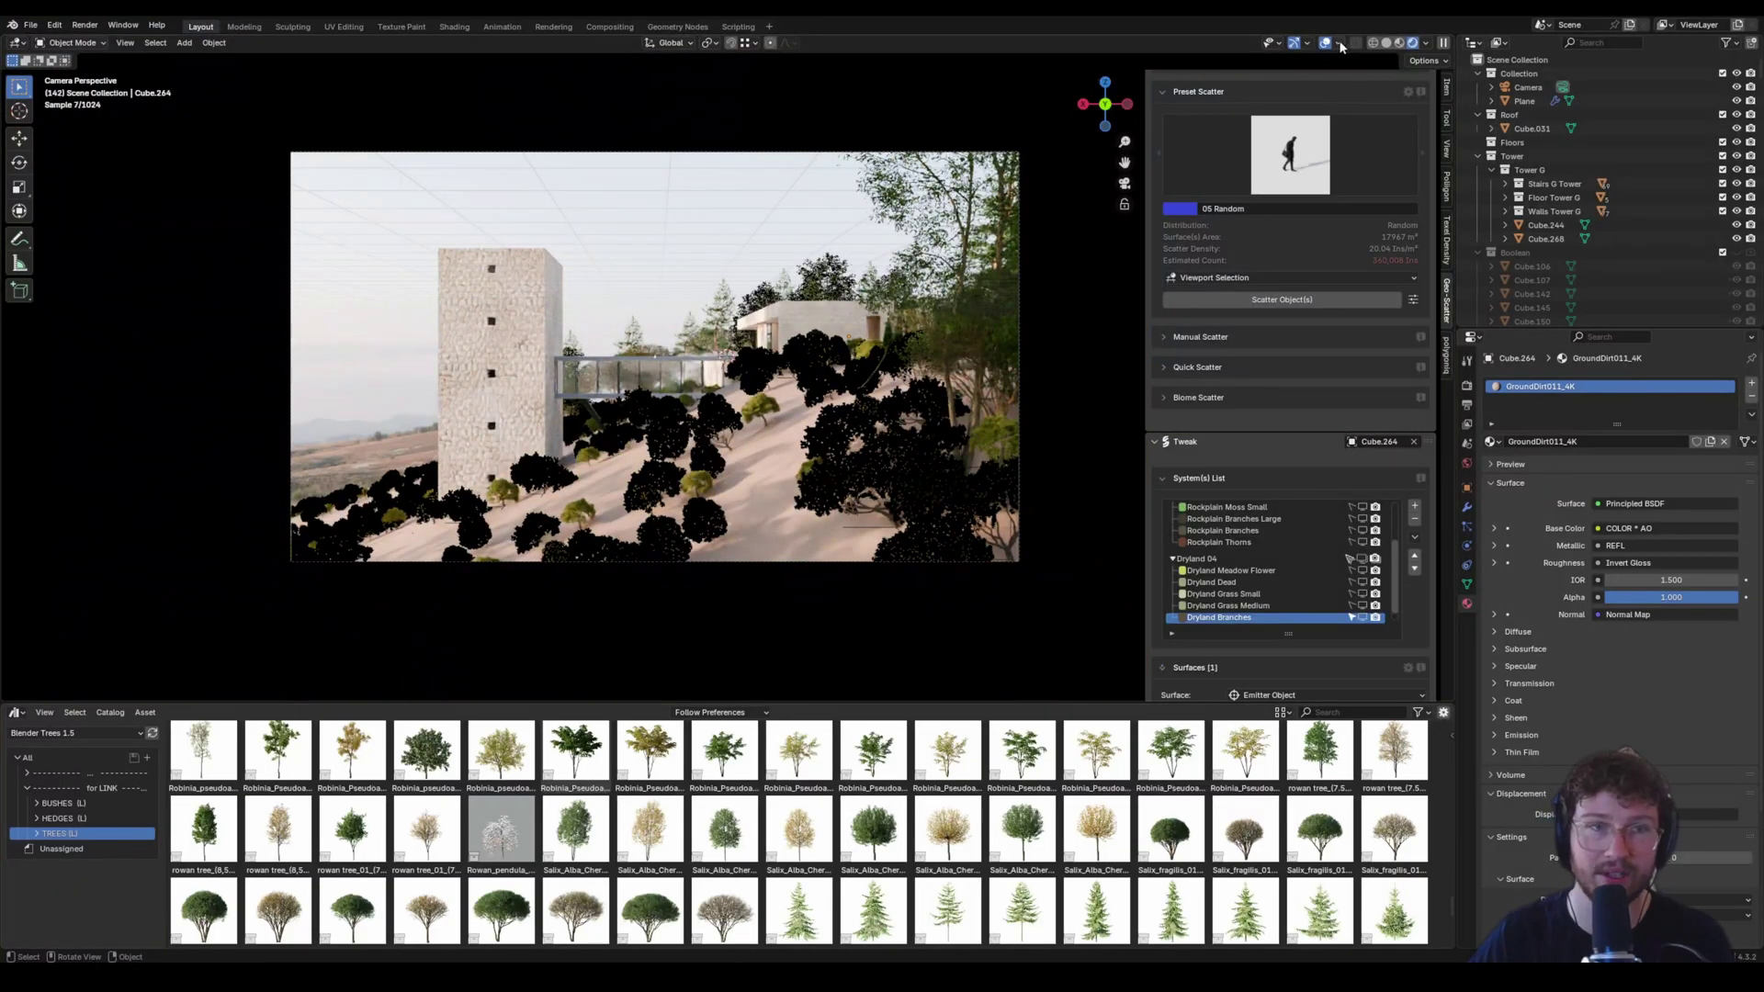
left_click(1325, 44)
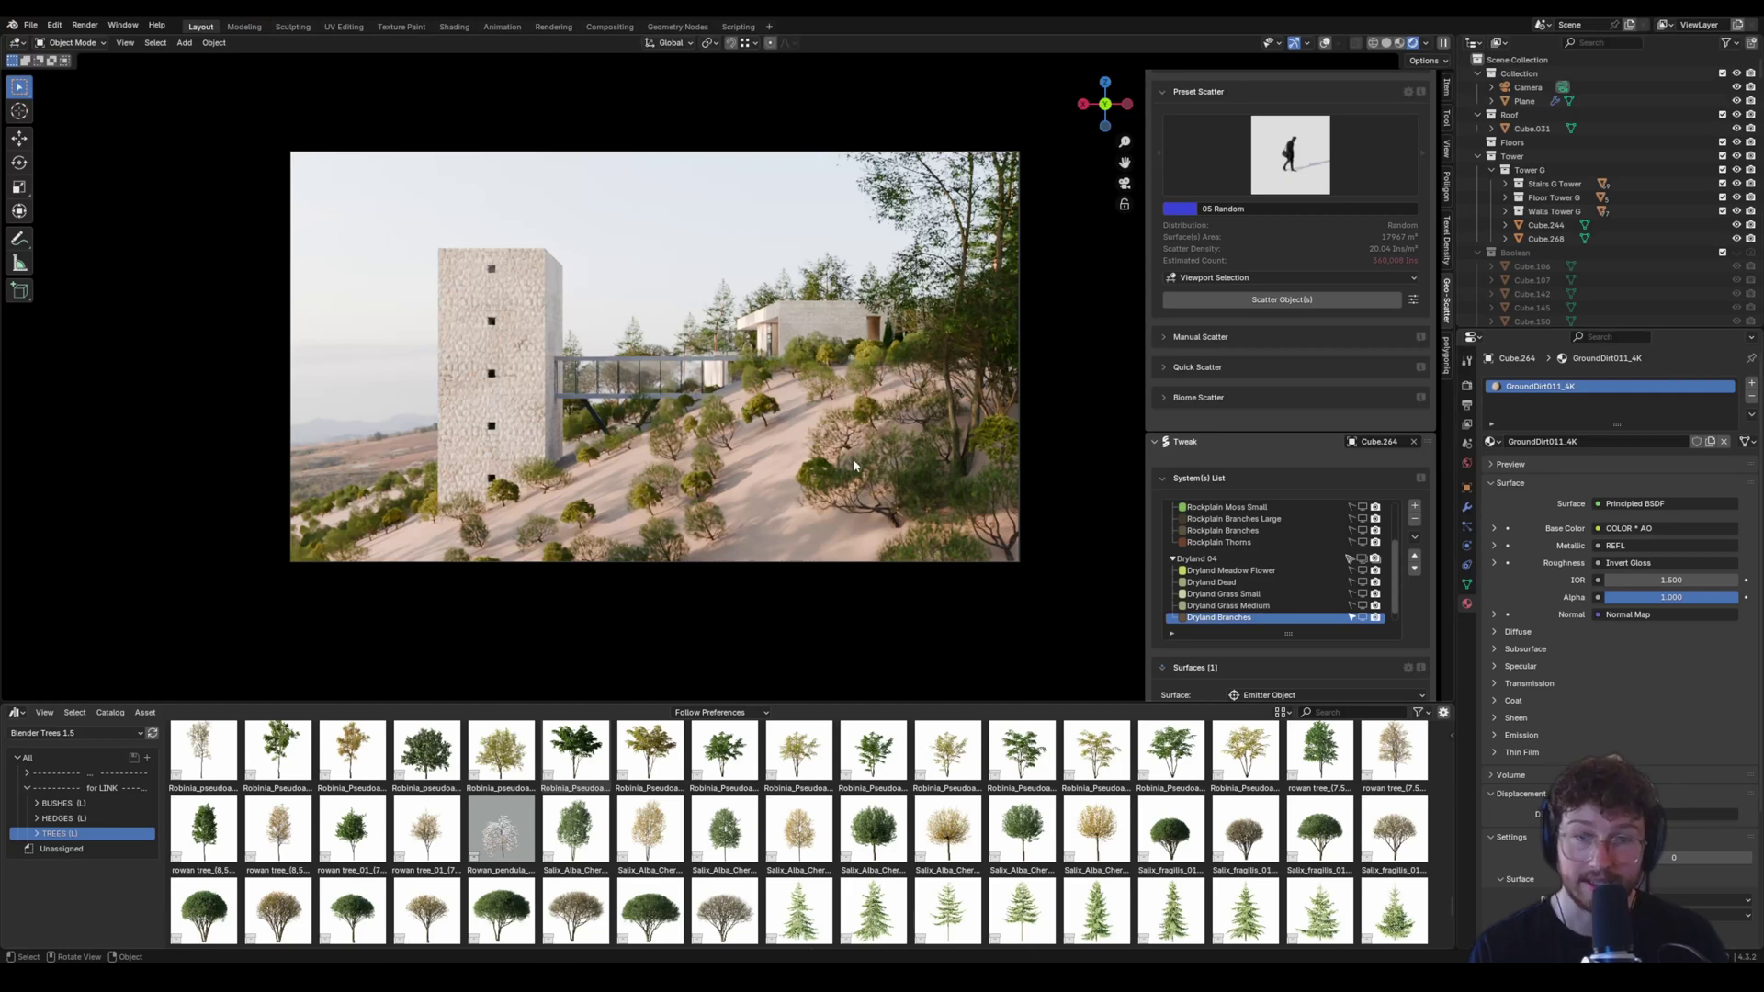
Look through the terrain's scatter systems from Rockplain 01 to 05 Random and select the Rockplain Meadow Flower layer.
scroll(1304, 432, "up", 2)
scroll(1346, 622, "up", 5)
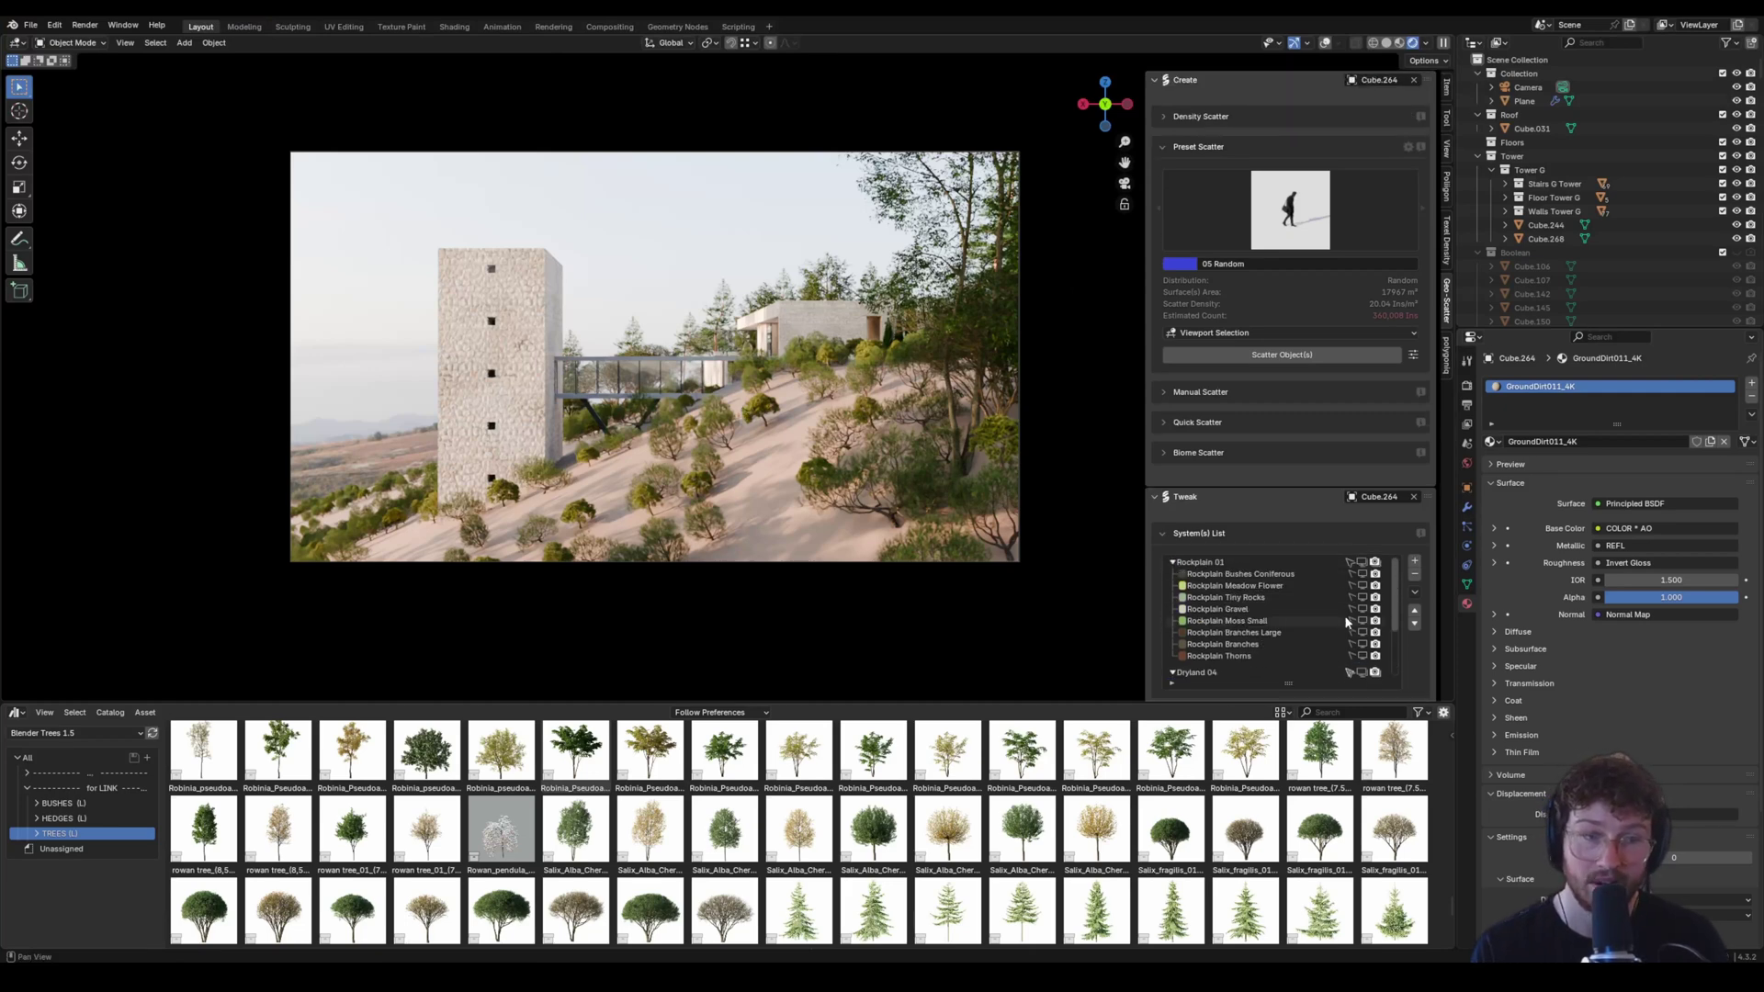
scroll(1255, 599, "down", 6)
scroll(1391, 360, "down", 3)
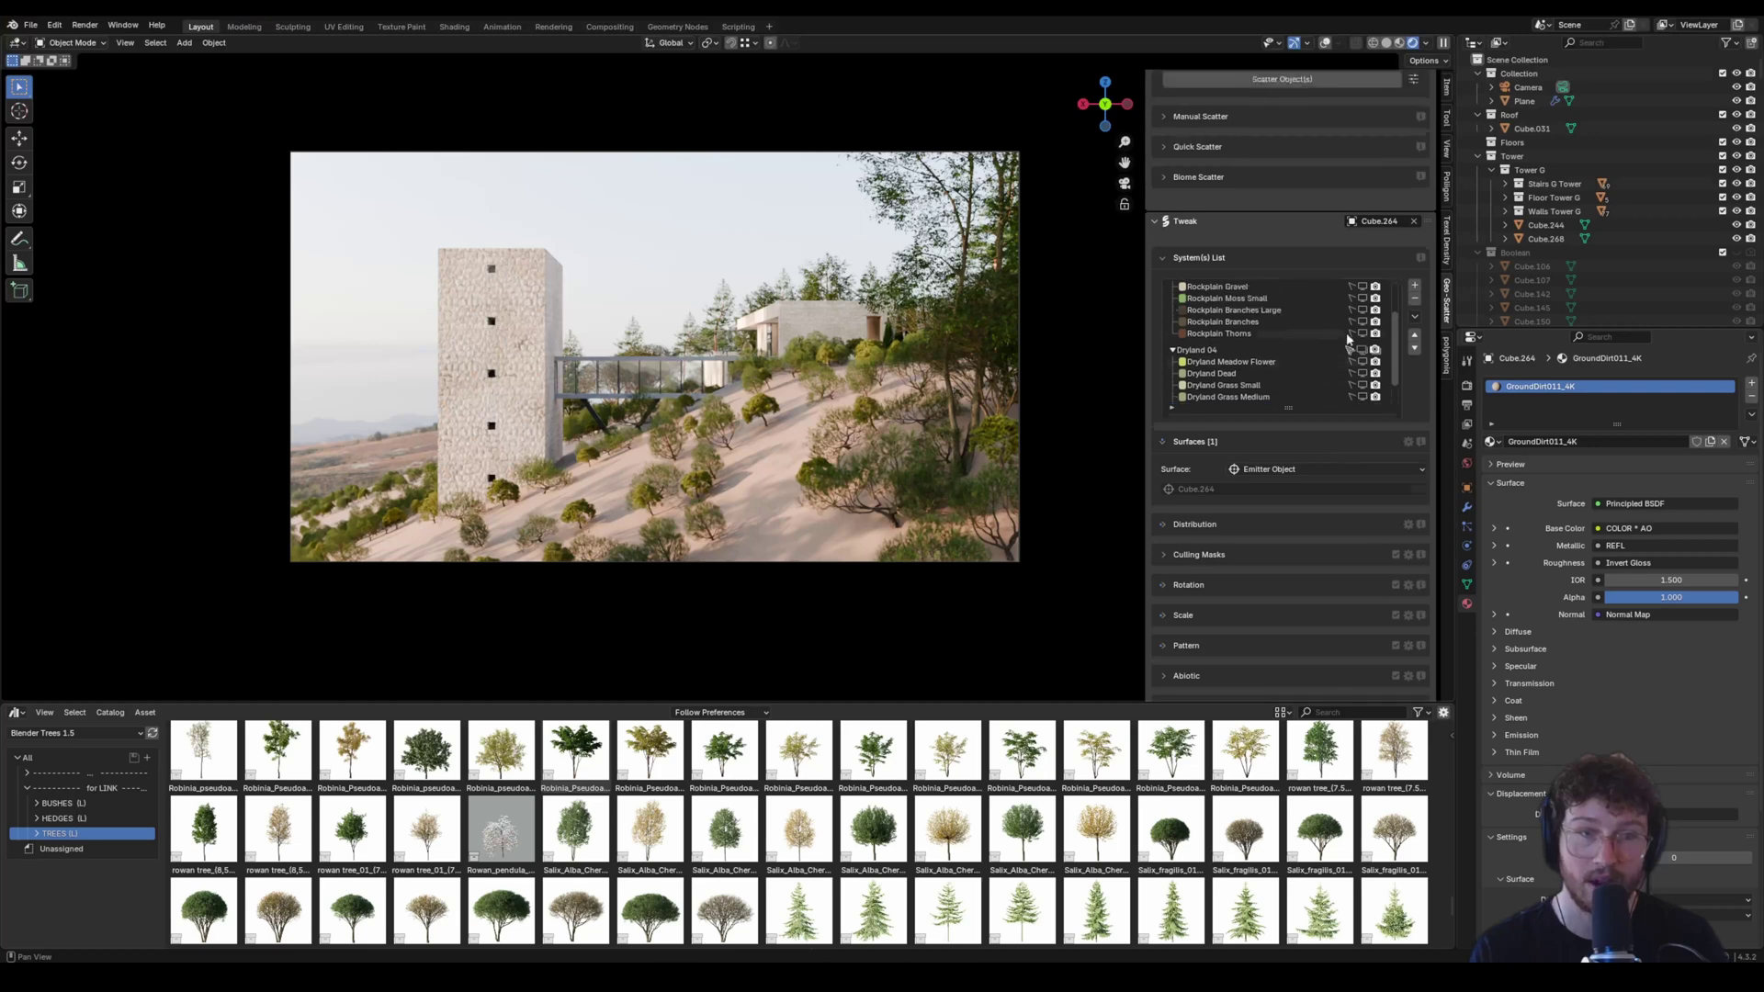
scroll(1390, 363, "up", 3)
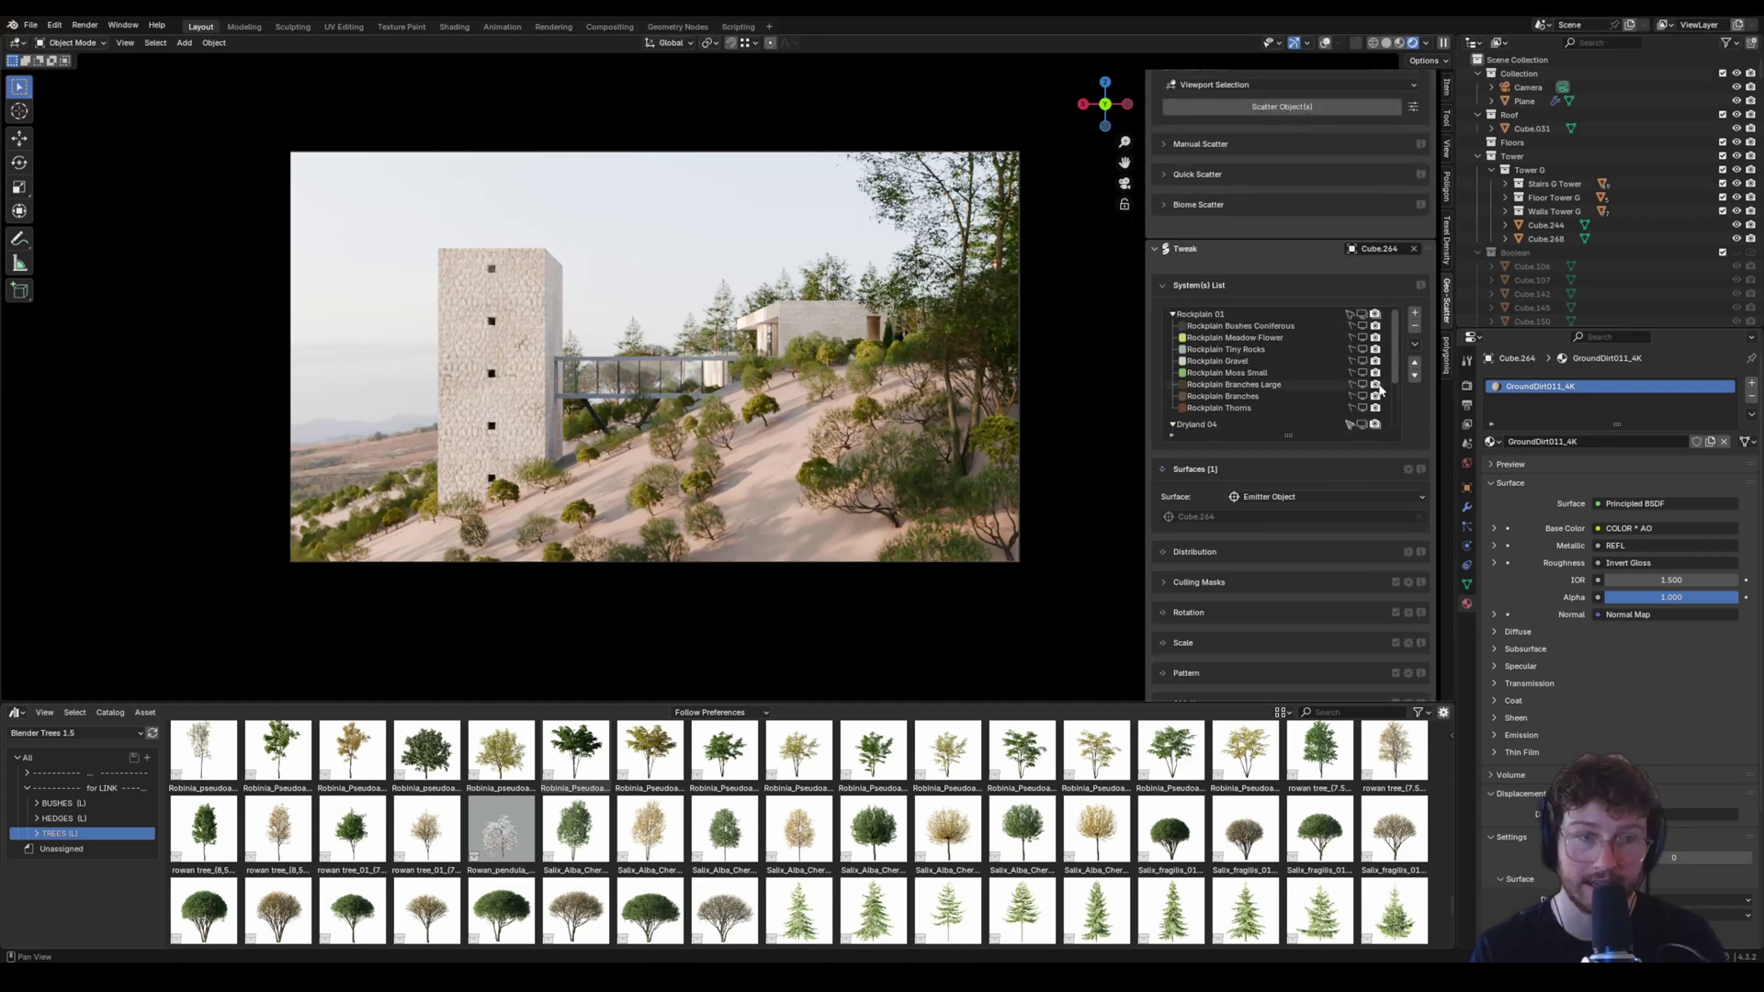
left_click_drag(1397, 377, 1398, 435)
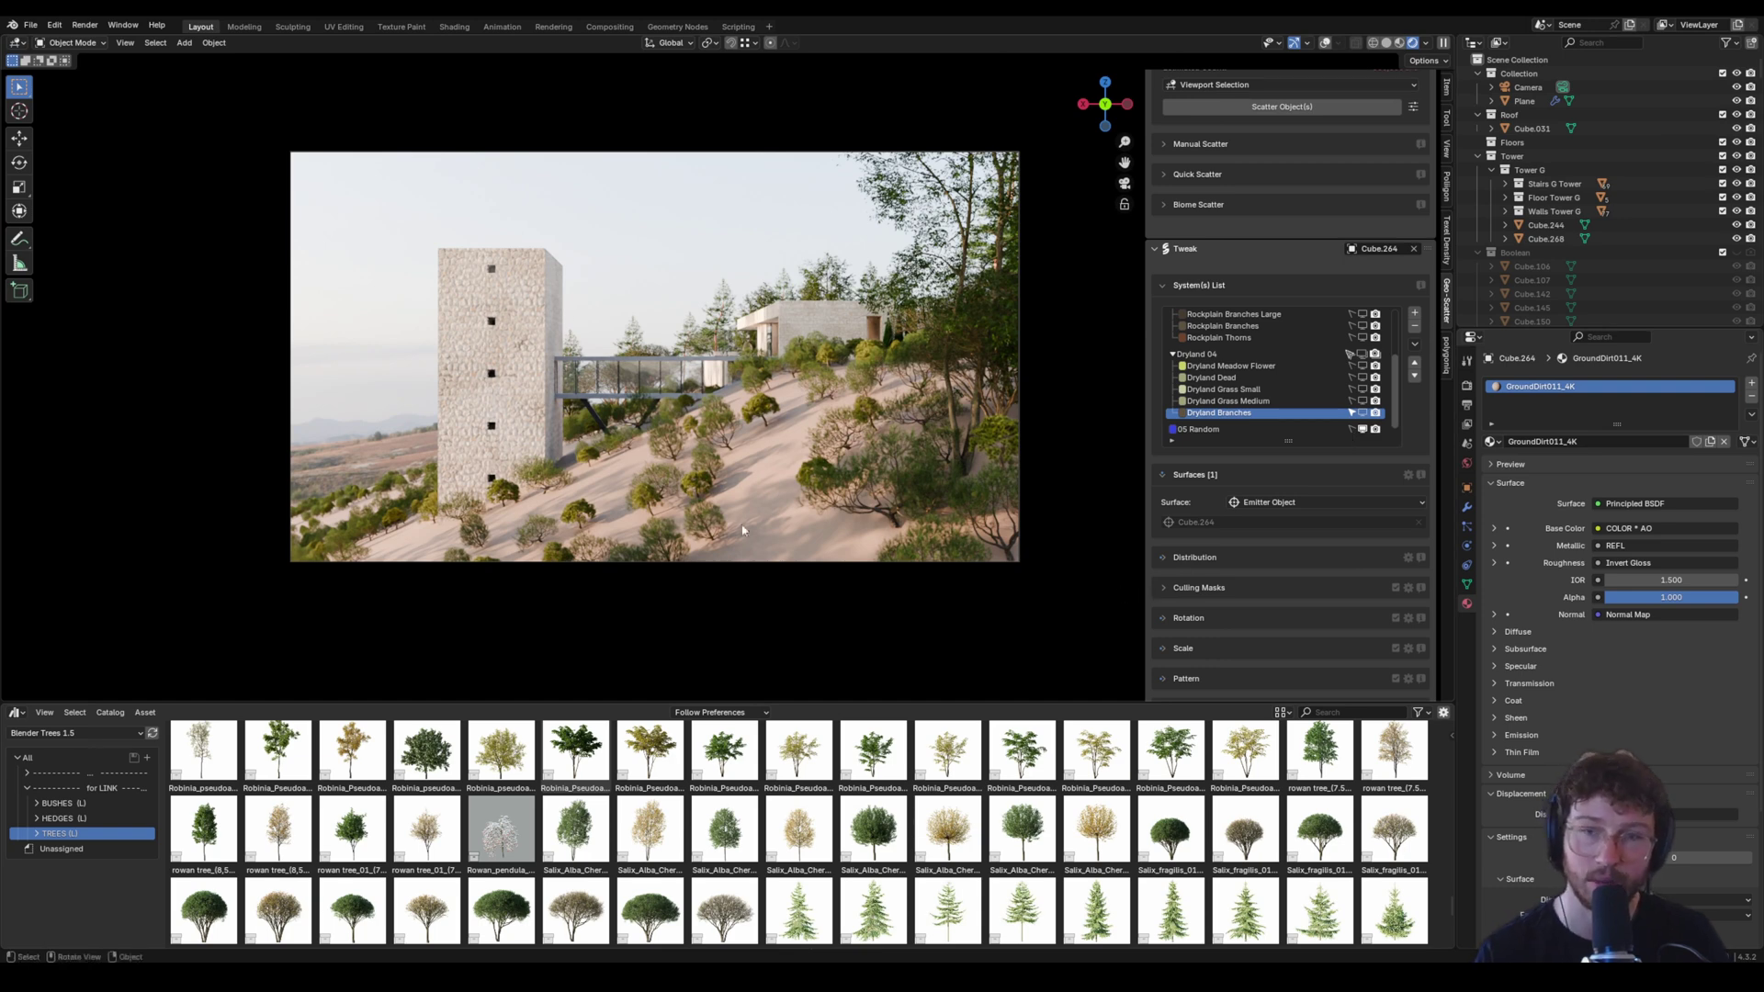
left_click(1187, 428)
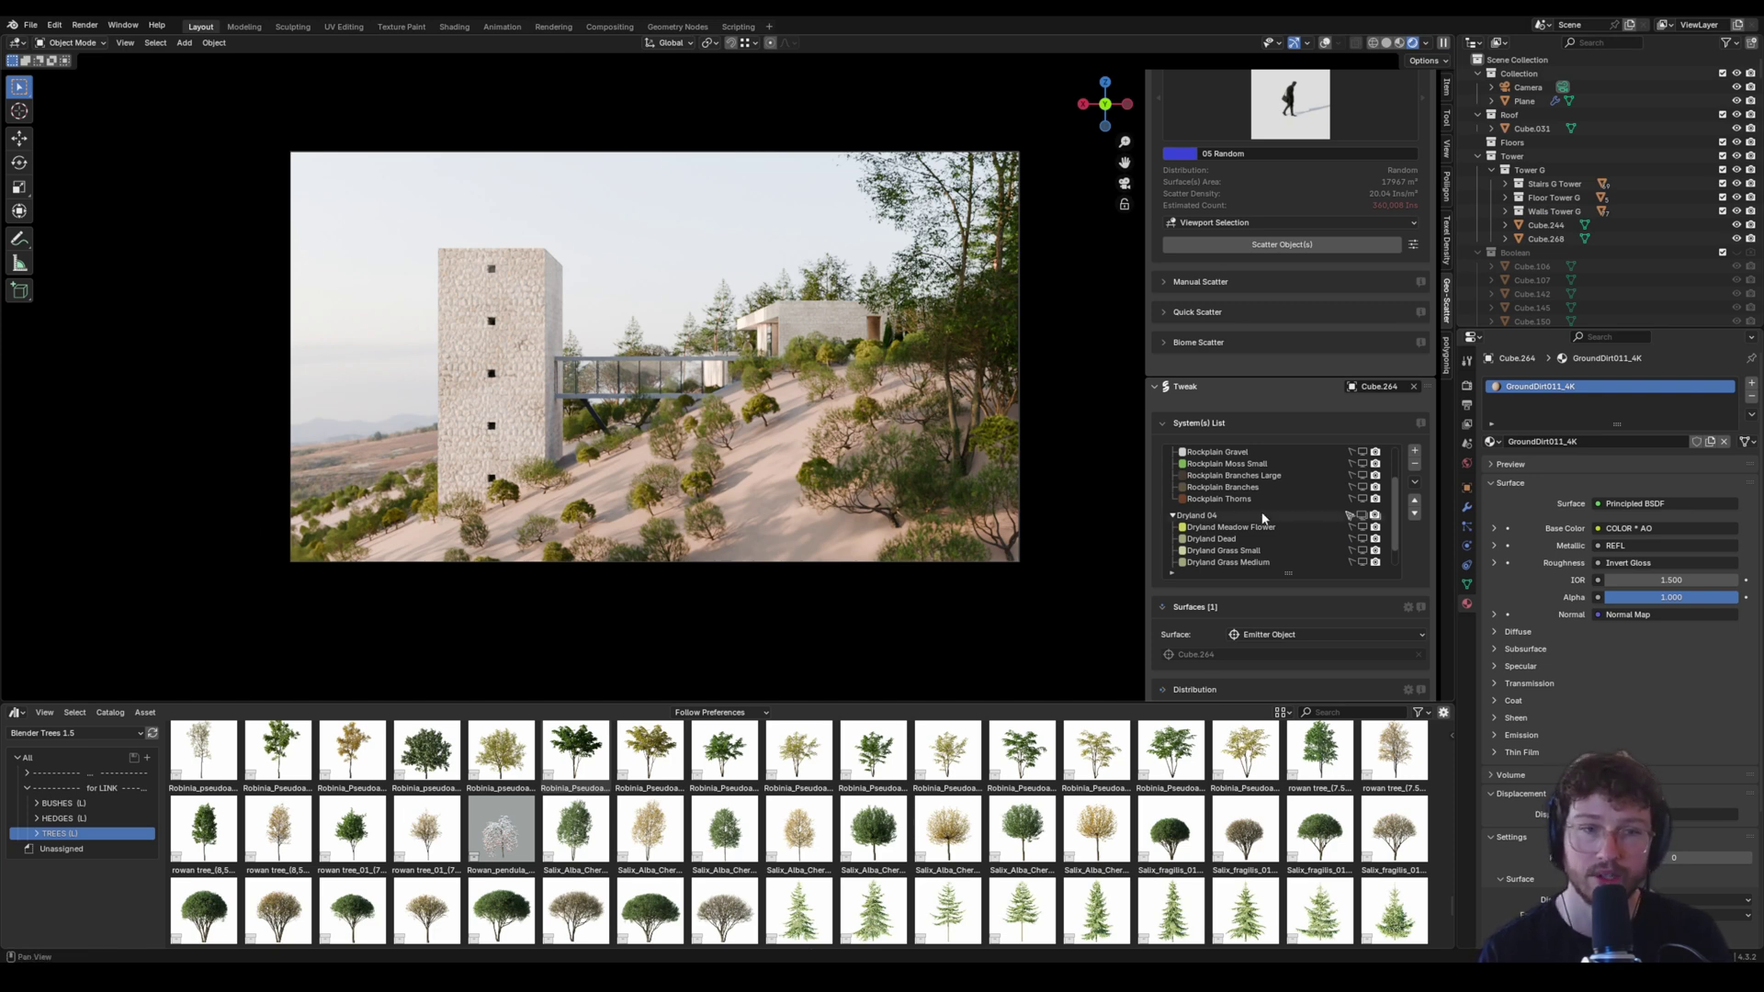
scroll(1395, 503, "up", 4)
left_click_drag(1396, 509, 1397, 567)
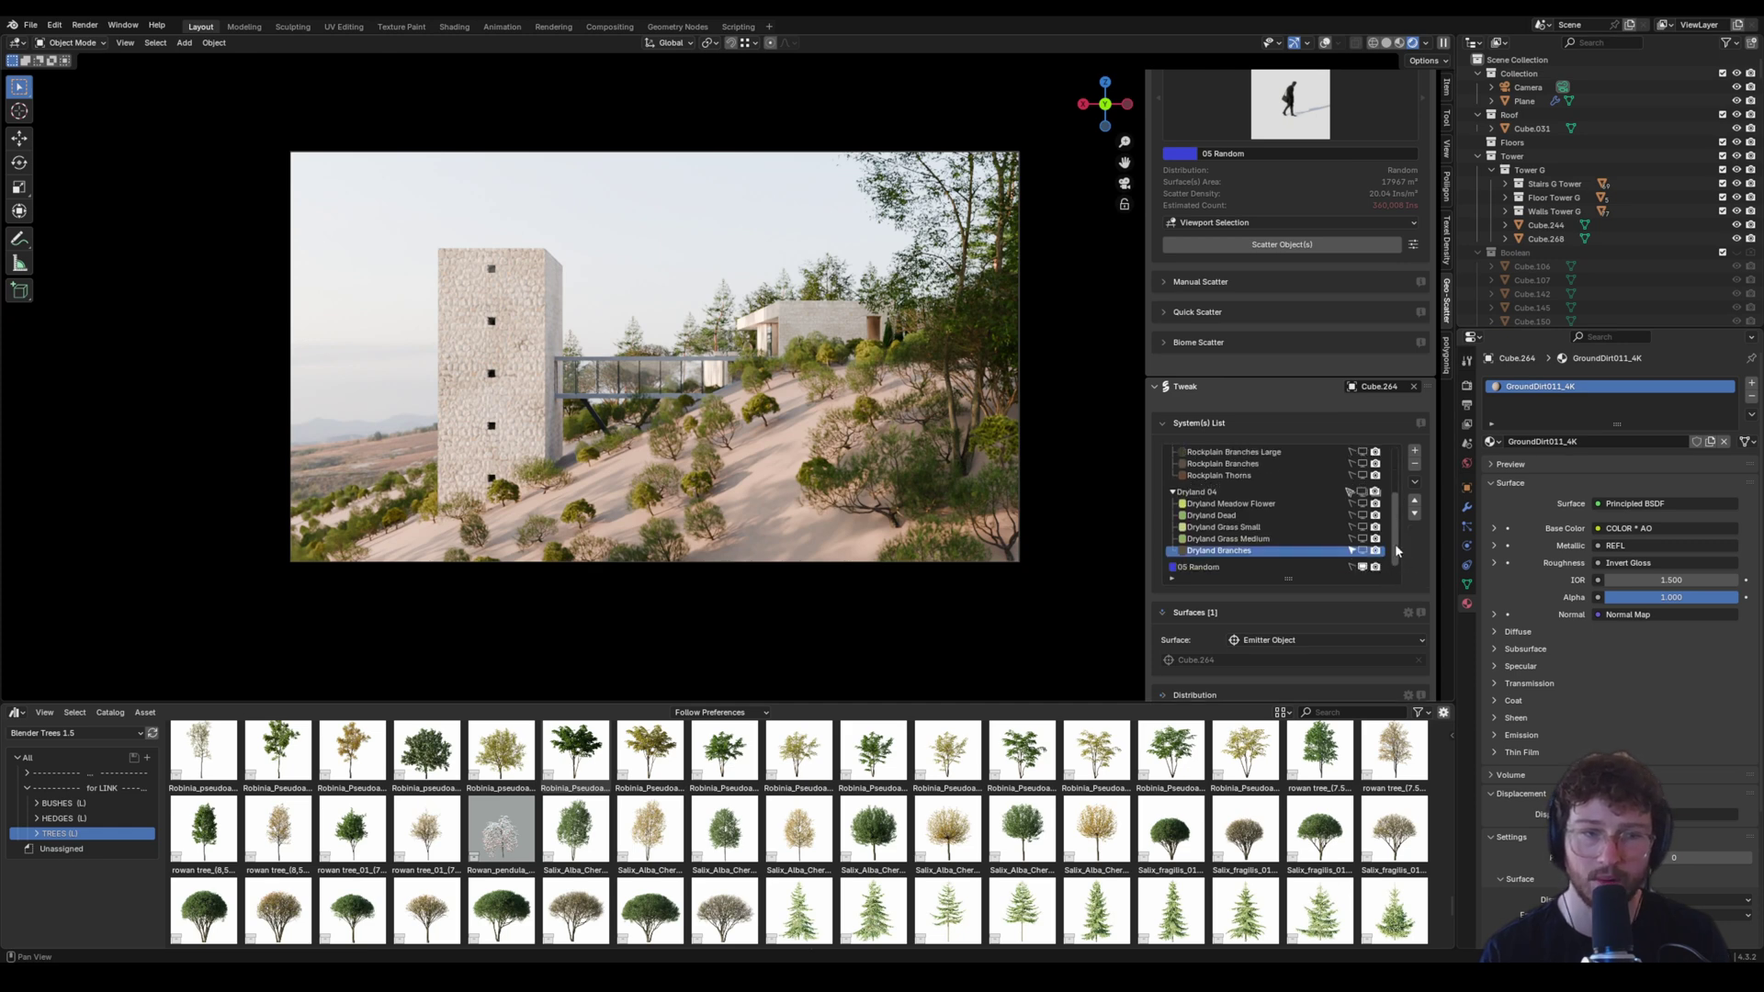
scroll(1396, 551, "up", 5)
left_click(1236, 475)
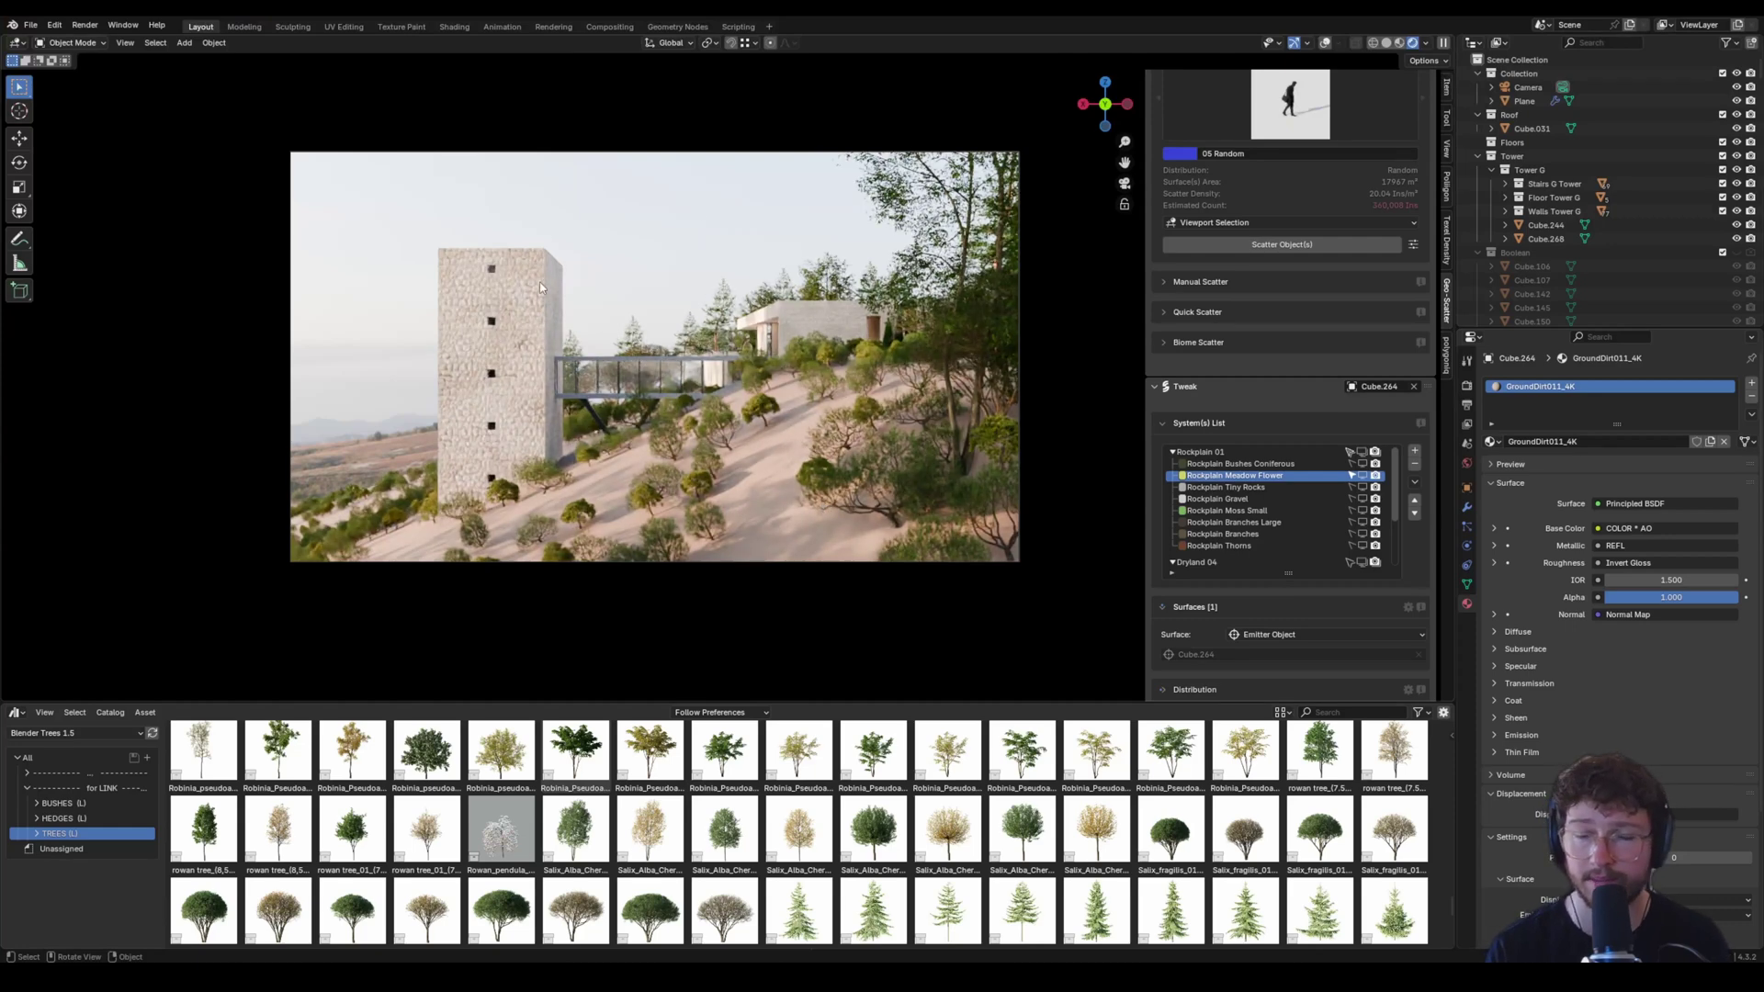
Check the Cycles engine and device settings and the scene's output resolution and file format.
left_click(1466, 386)
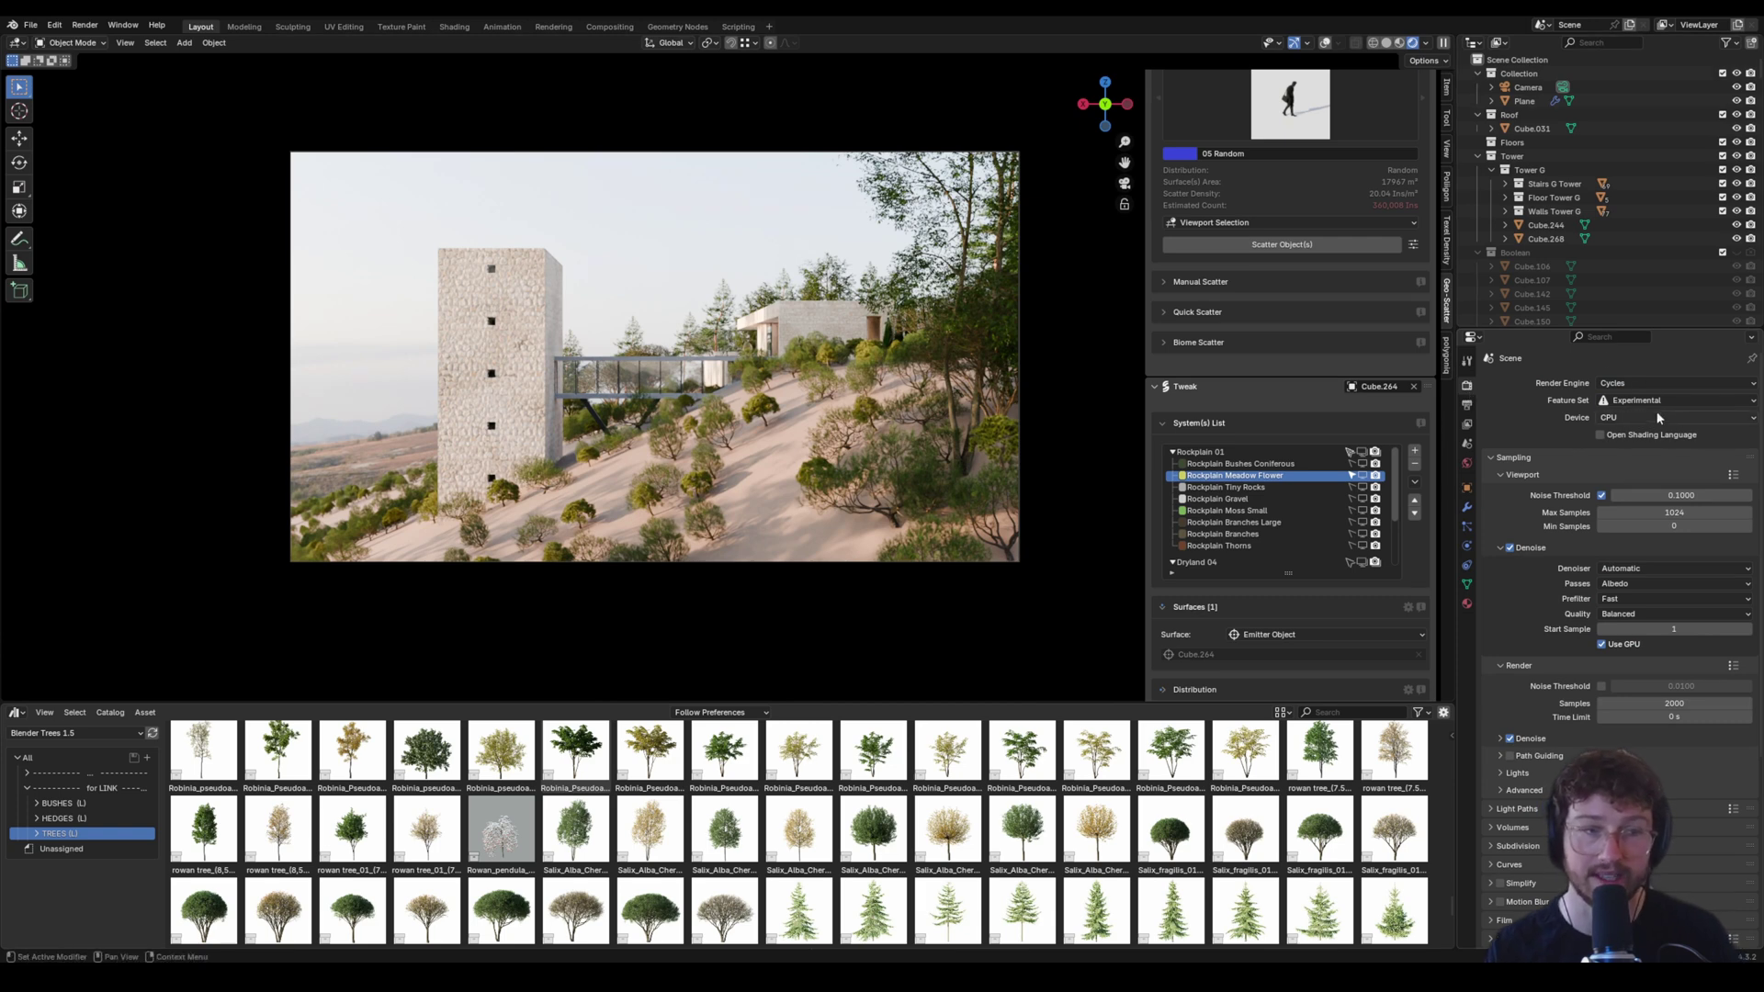
left_click(1466, 404)
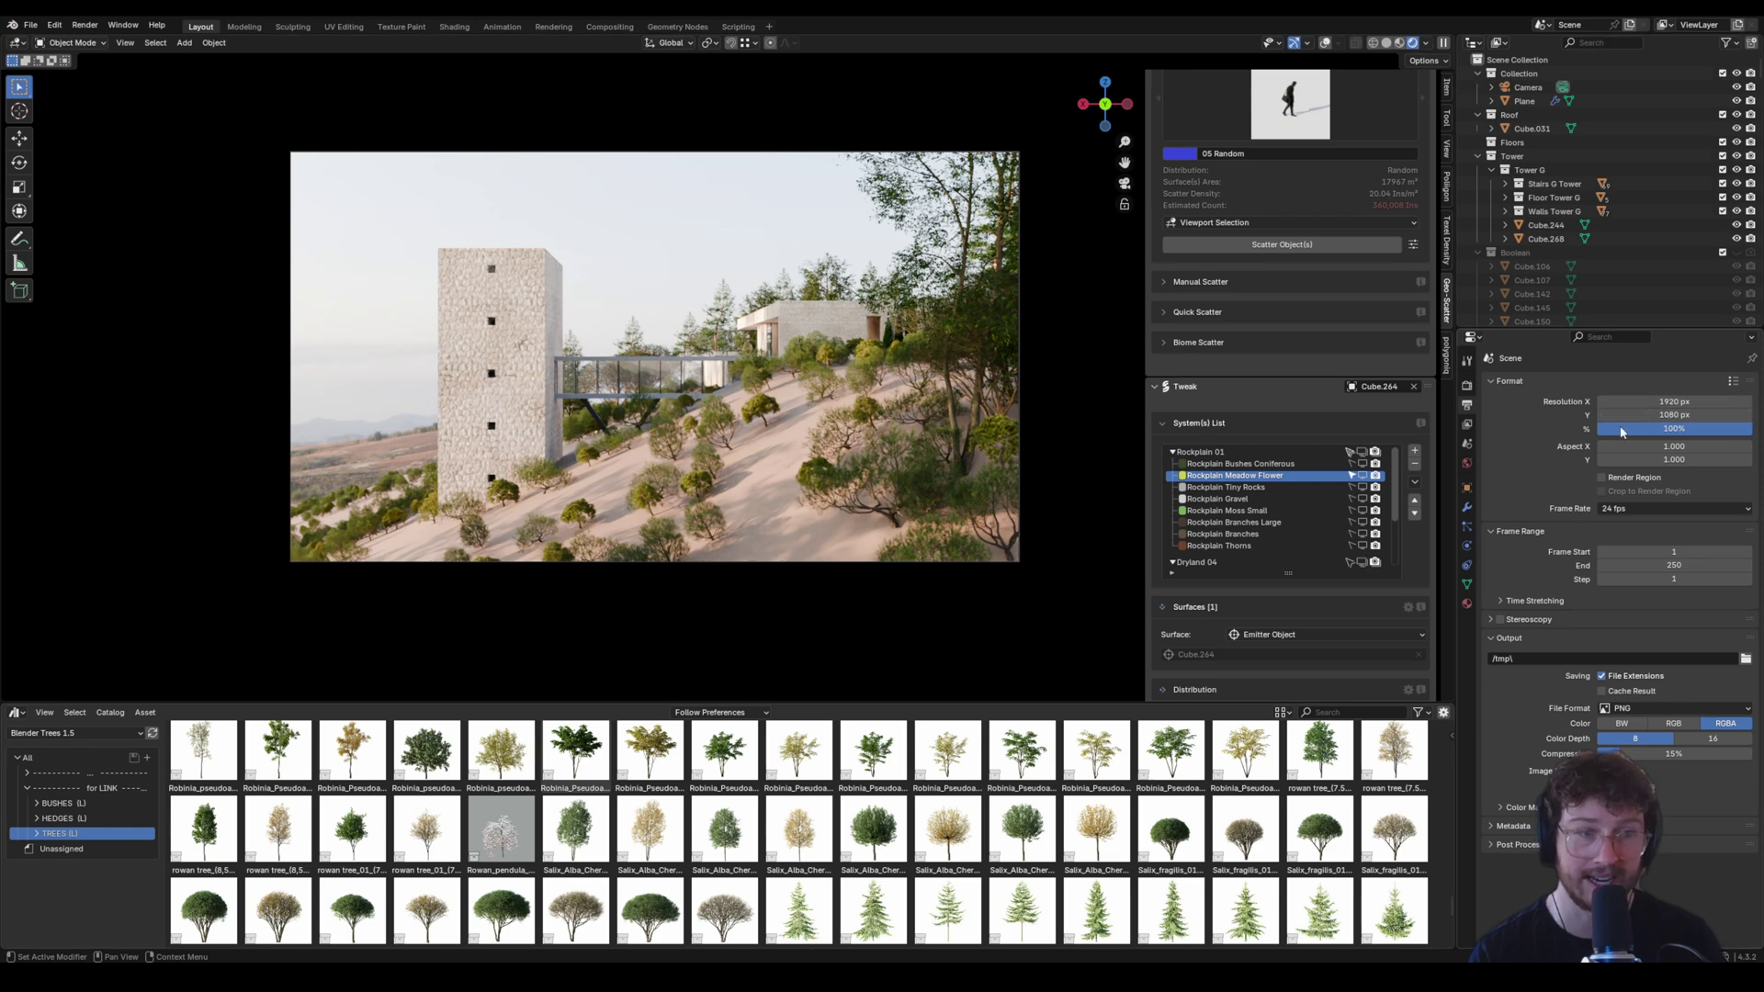
left_click(1466, 386)
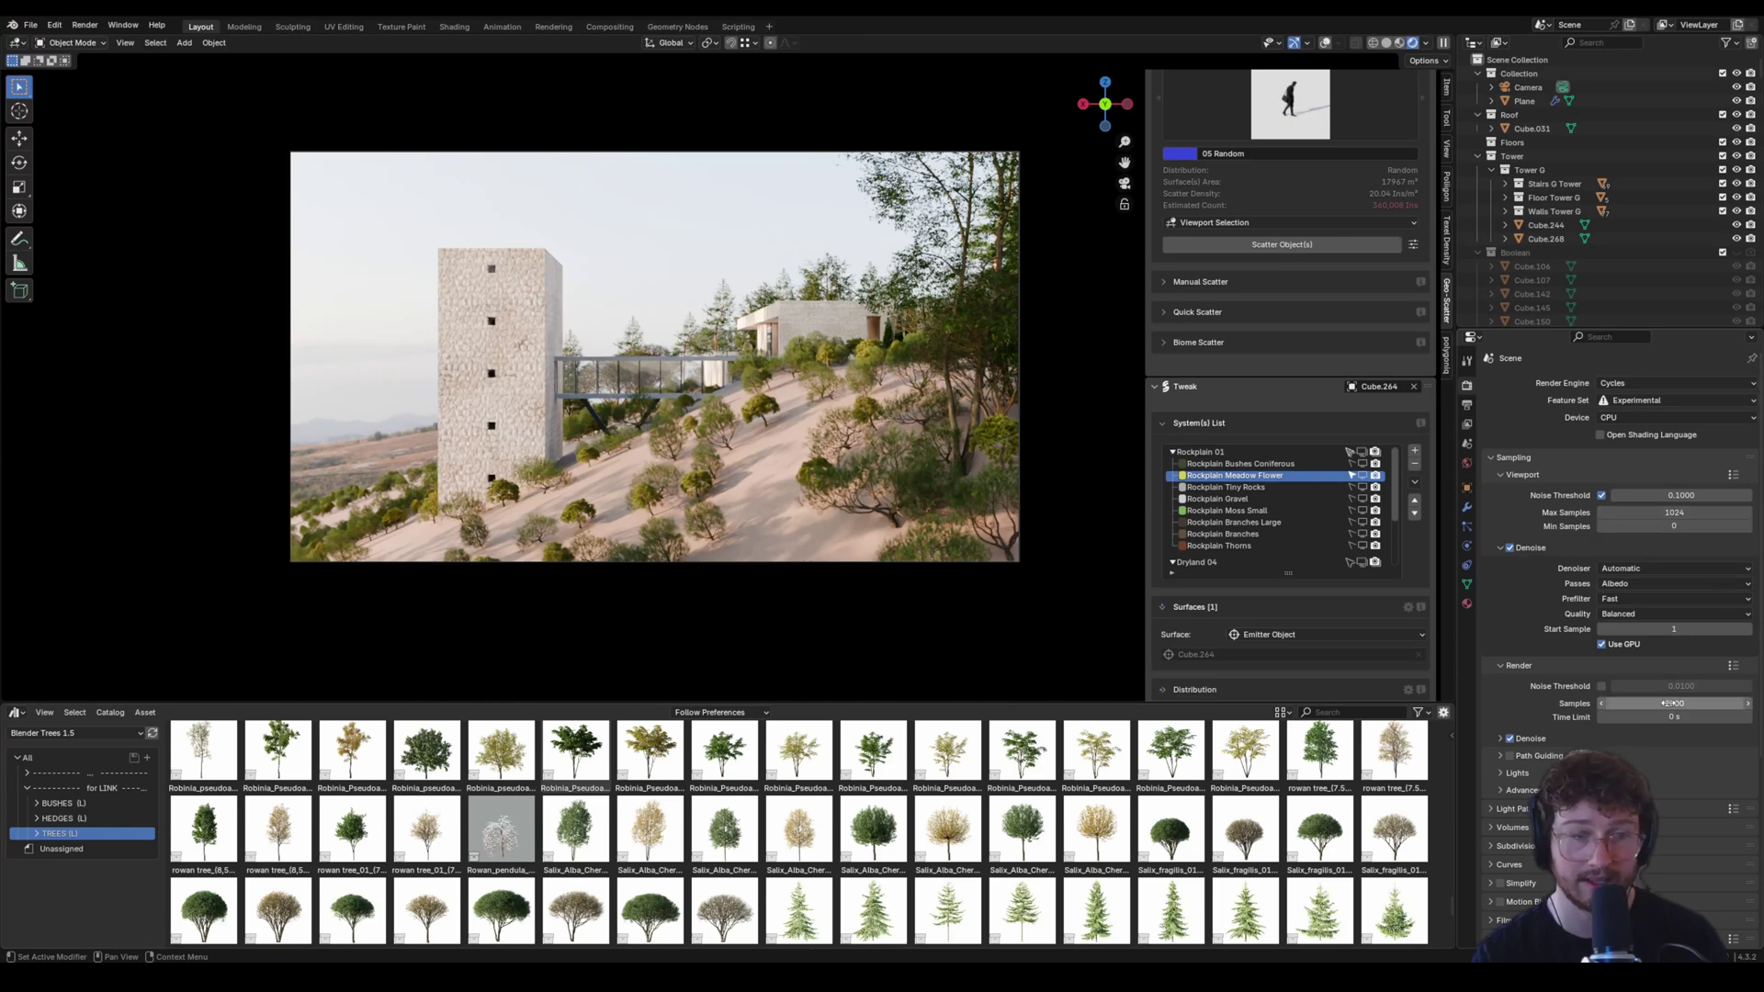
Review the final render's sample count, its denoiser options and the color management settings.
left_click(1560, 739)
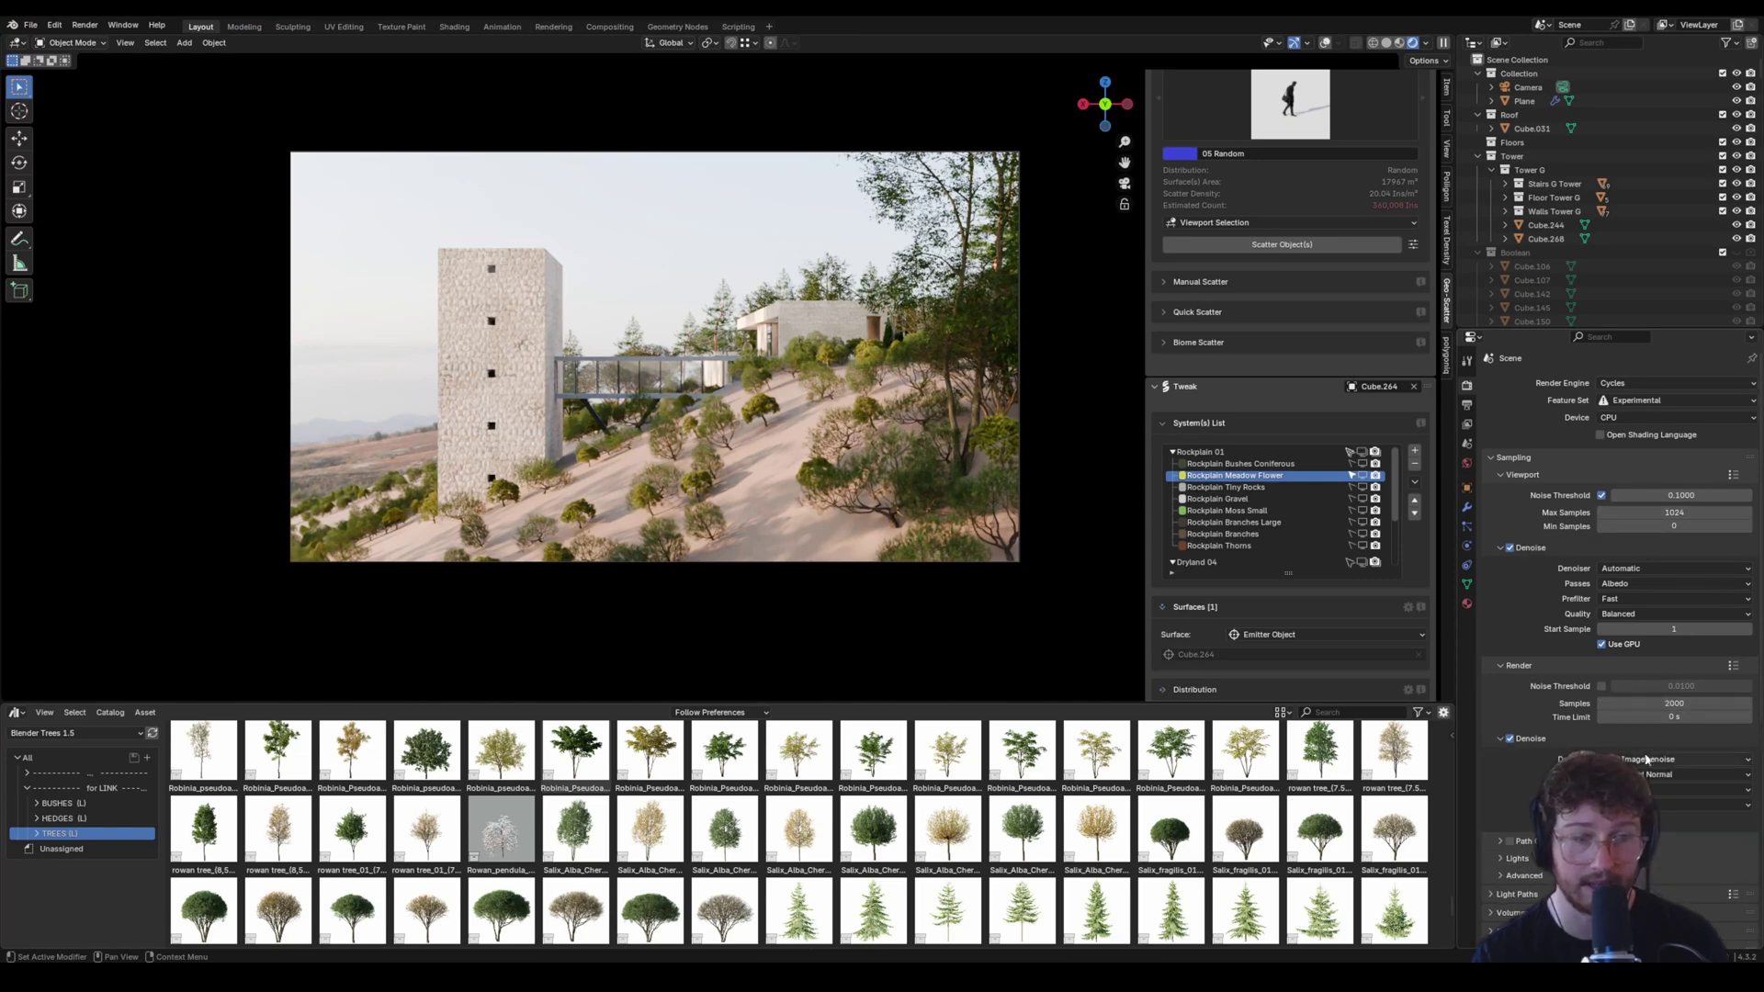
scroll(1645, 759, "down", 2)
left_click(1659, 677)
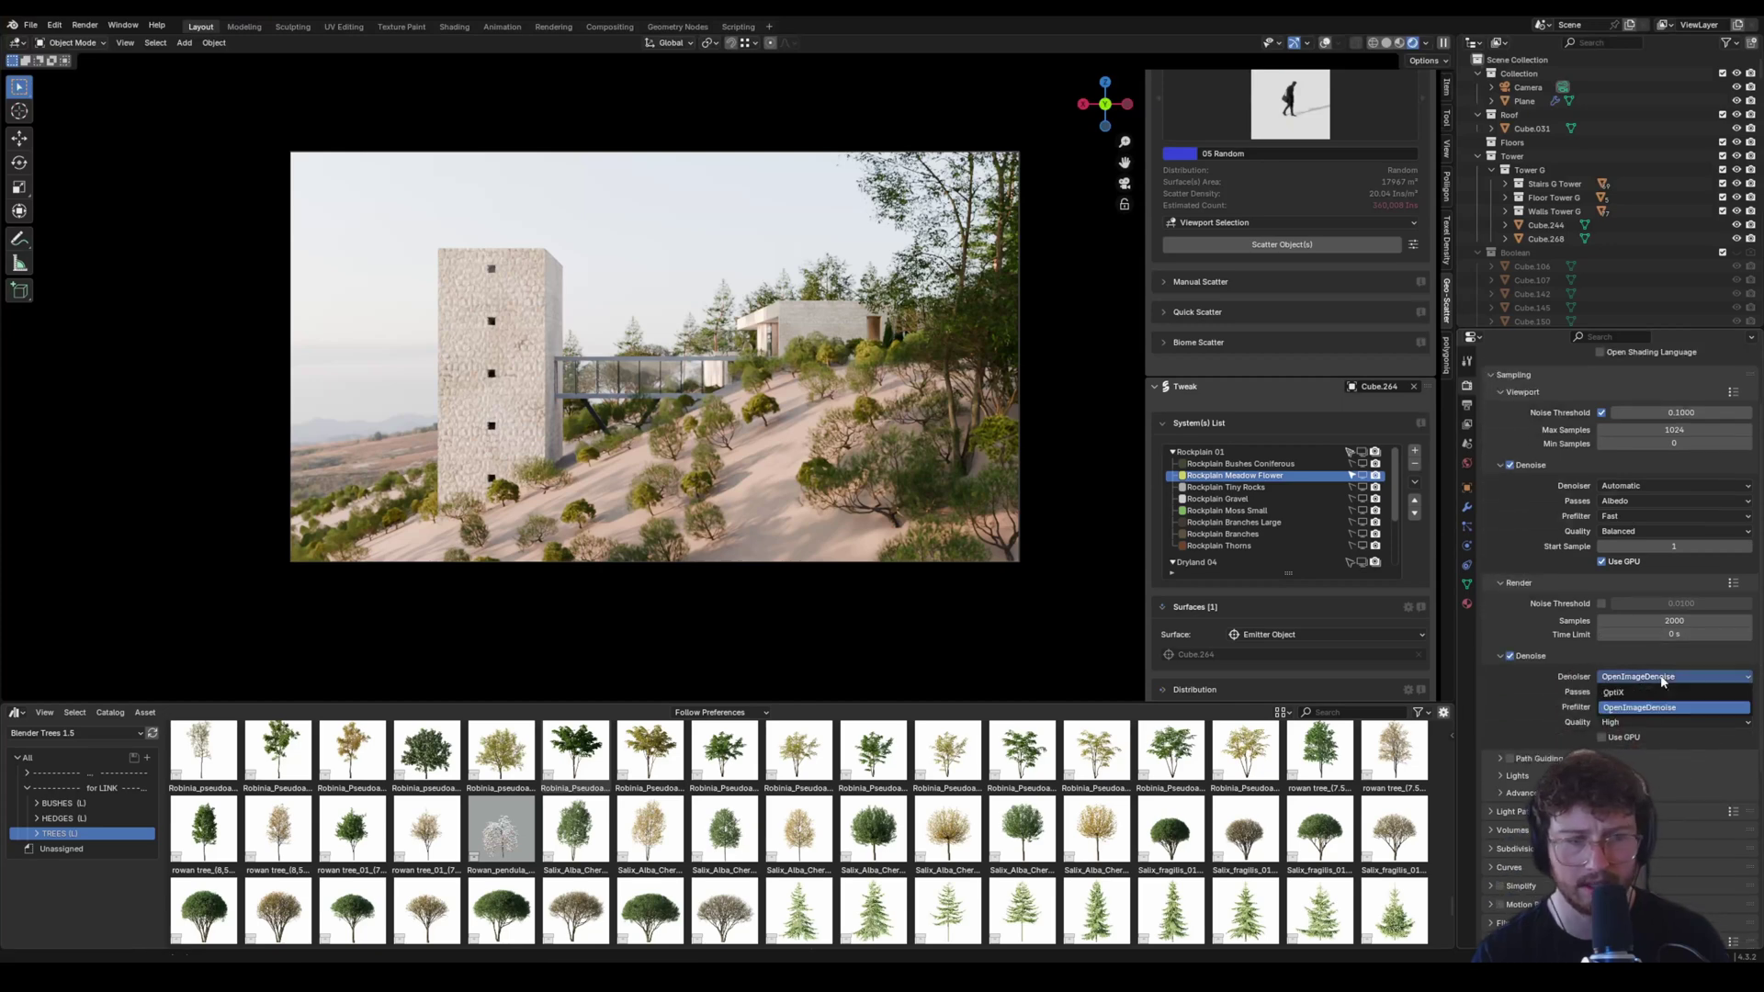
left_click(1659, 682)
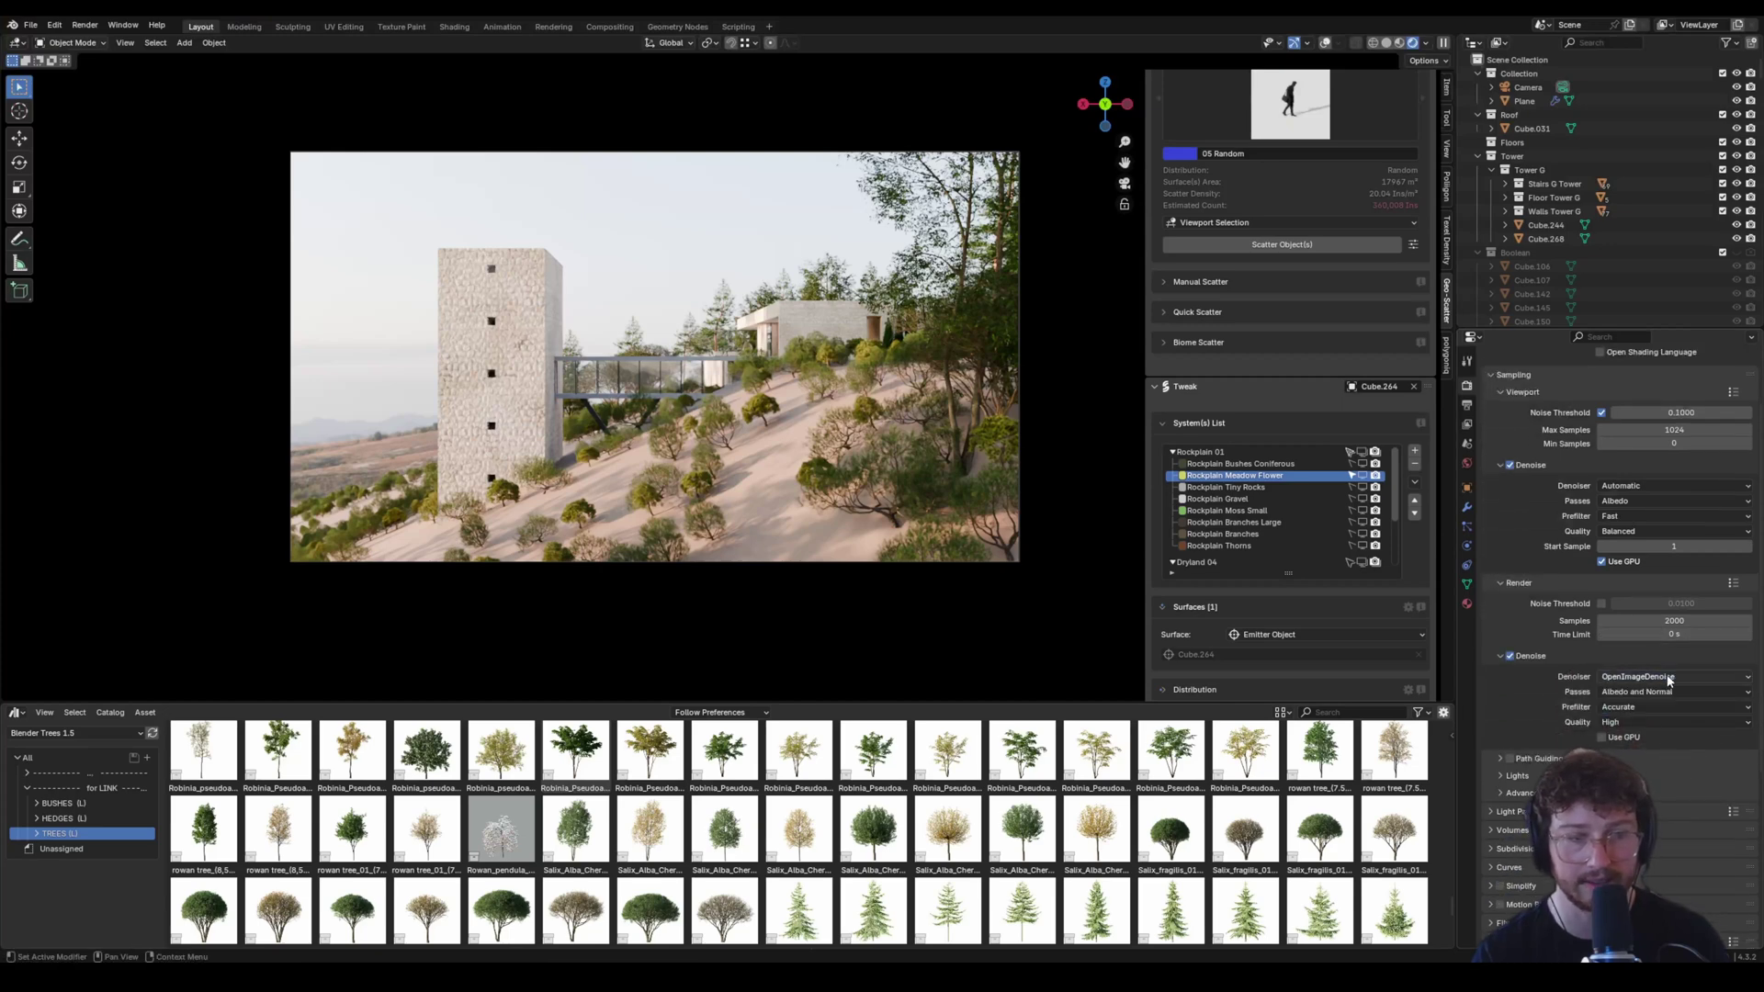
left_click(1497, 658)
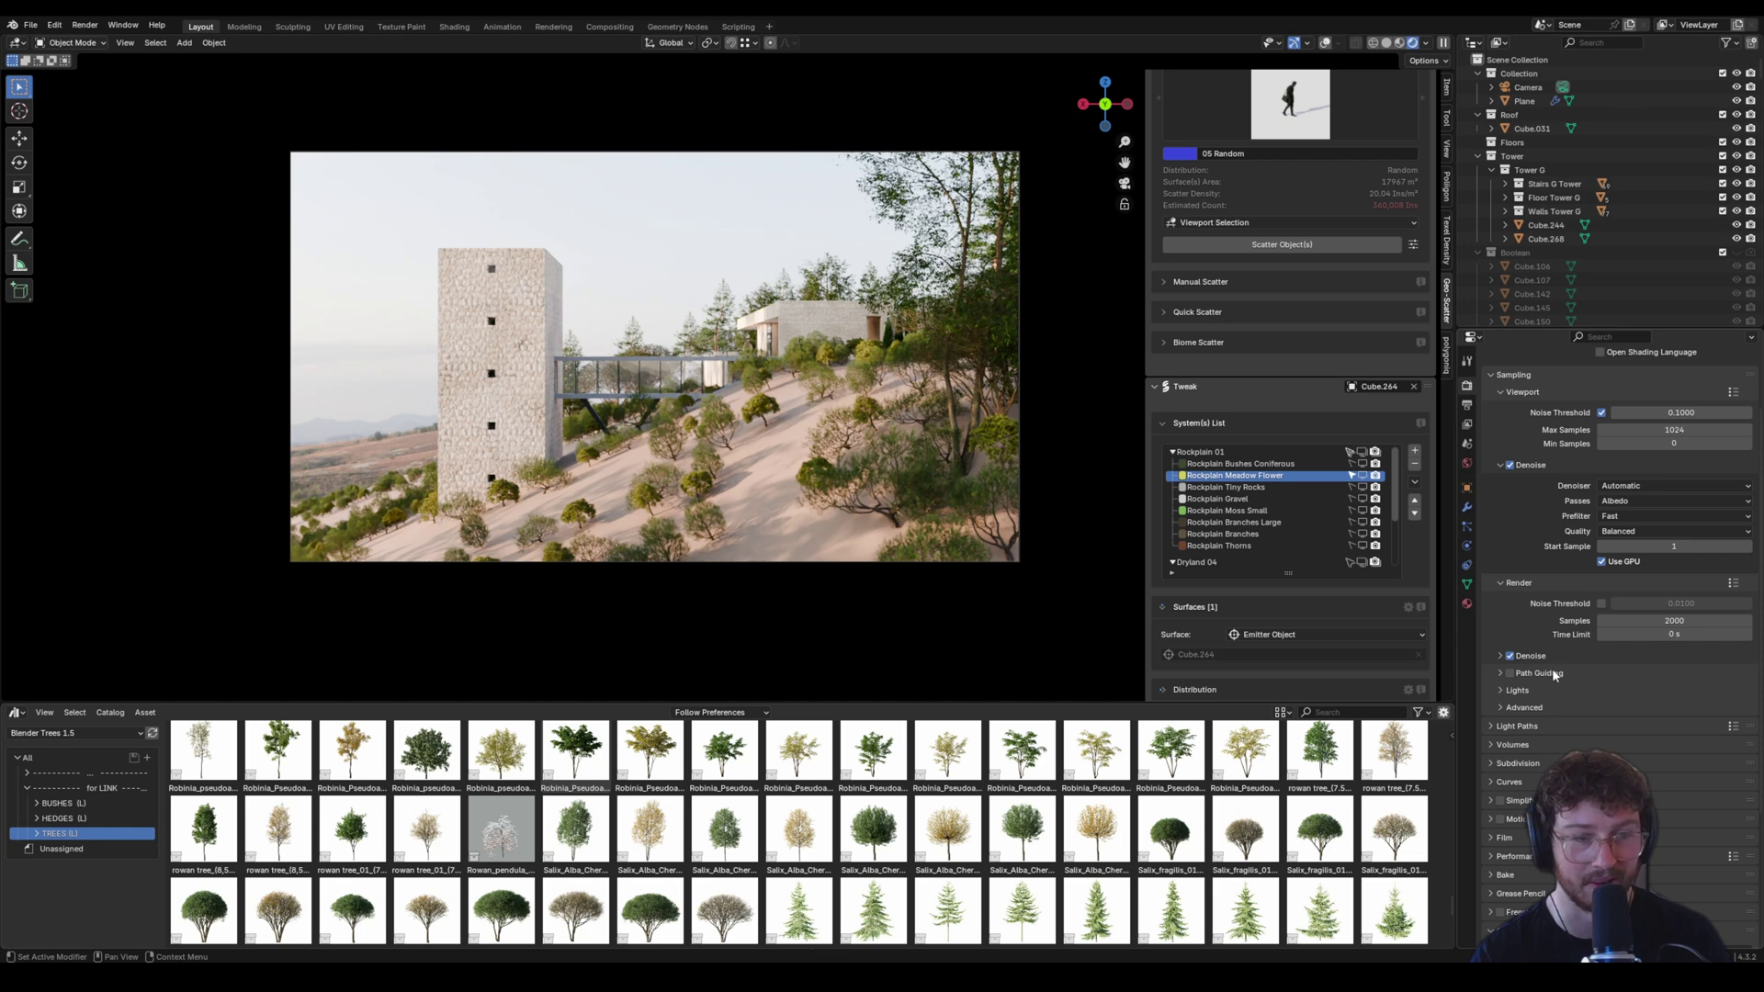
scroll(1551, 669, "down", 5)
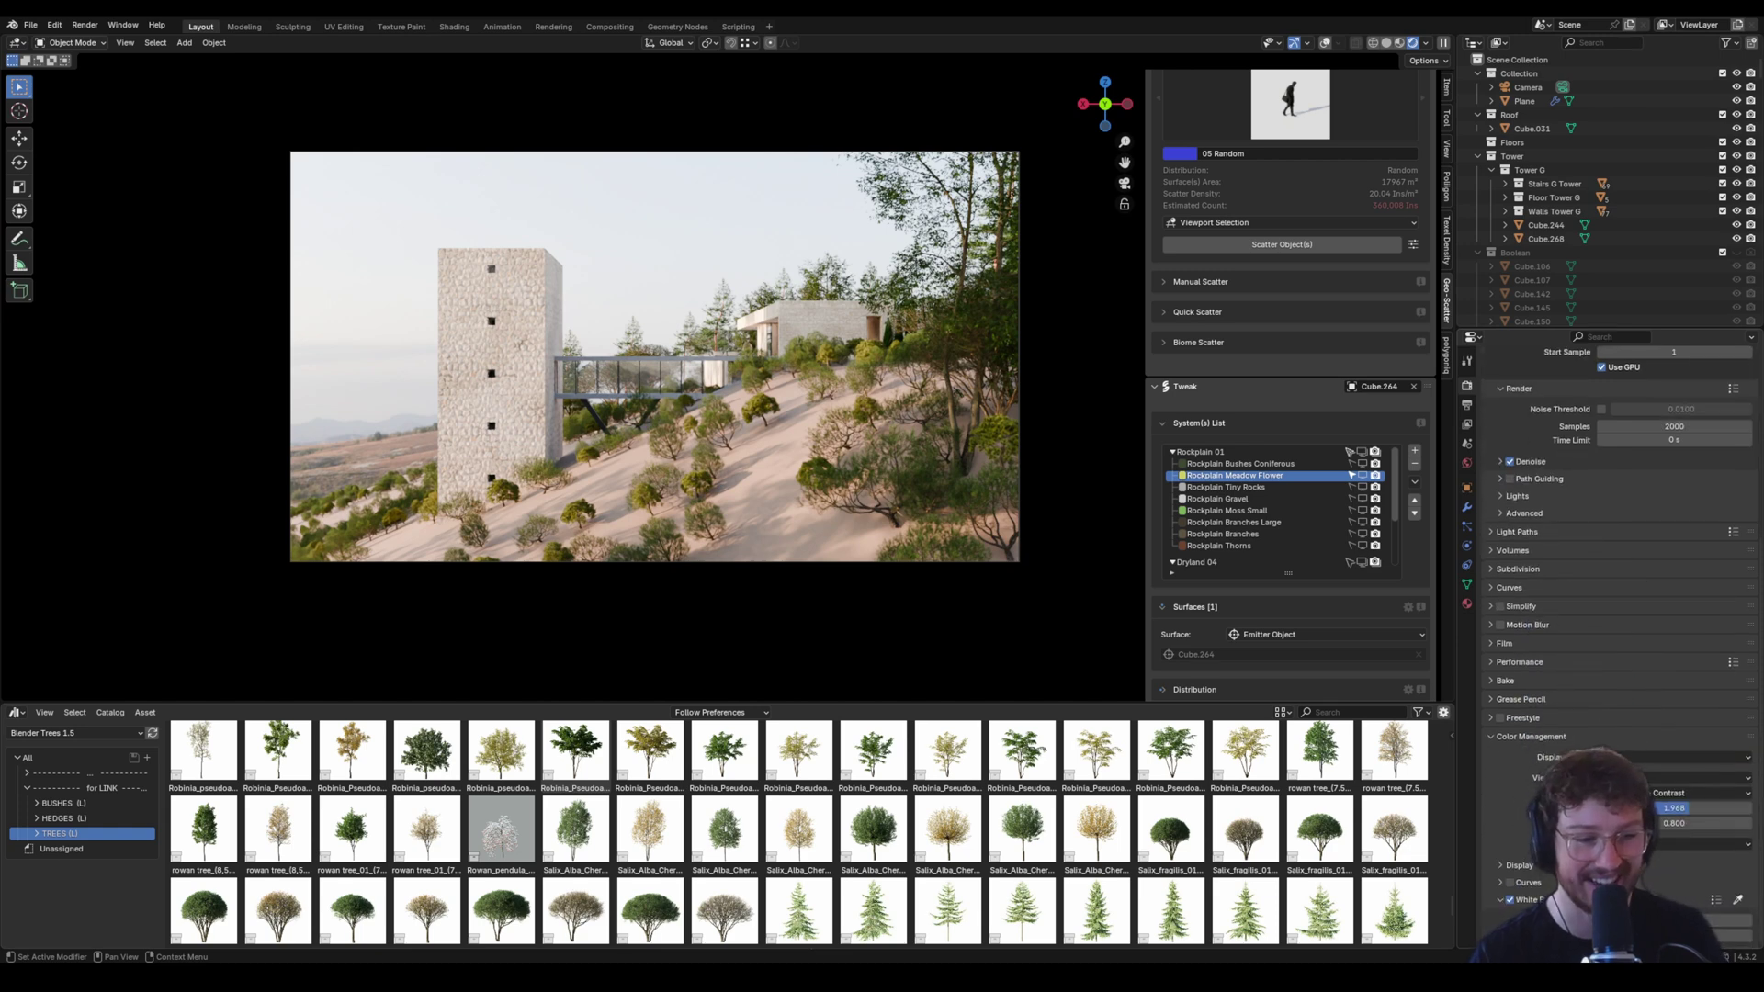
scroll(1616, 552, "up", 1)
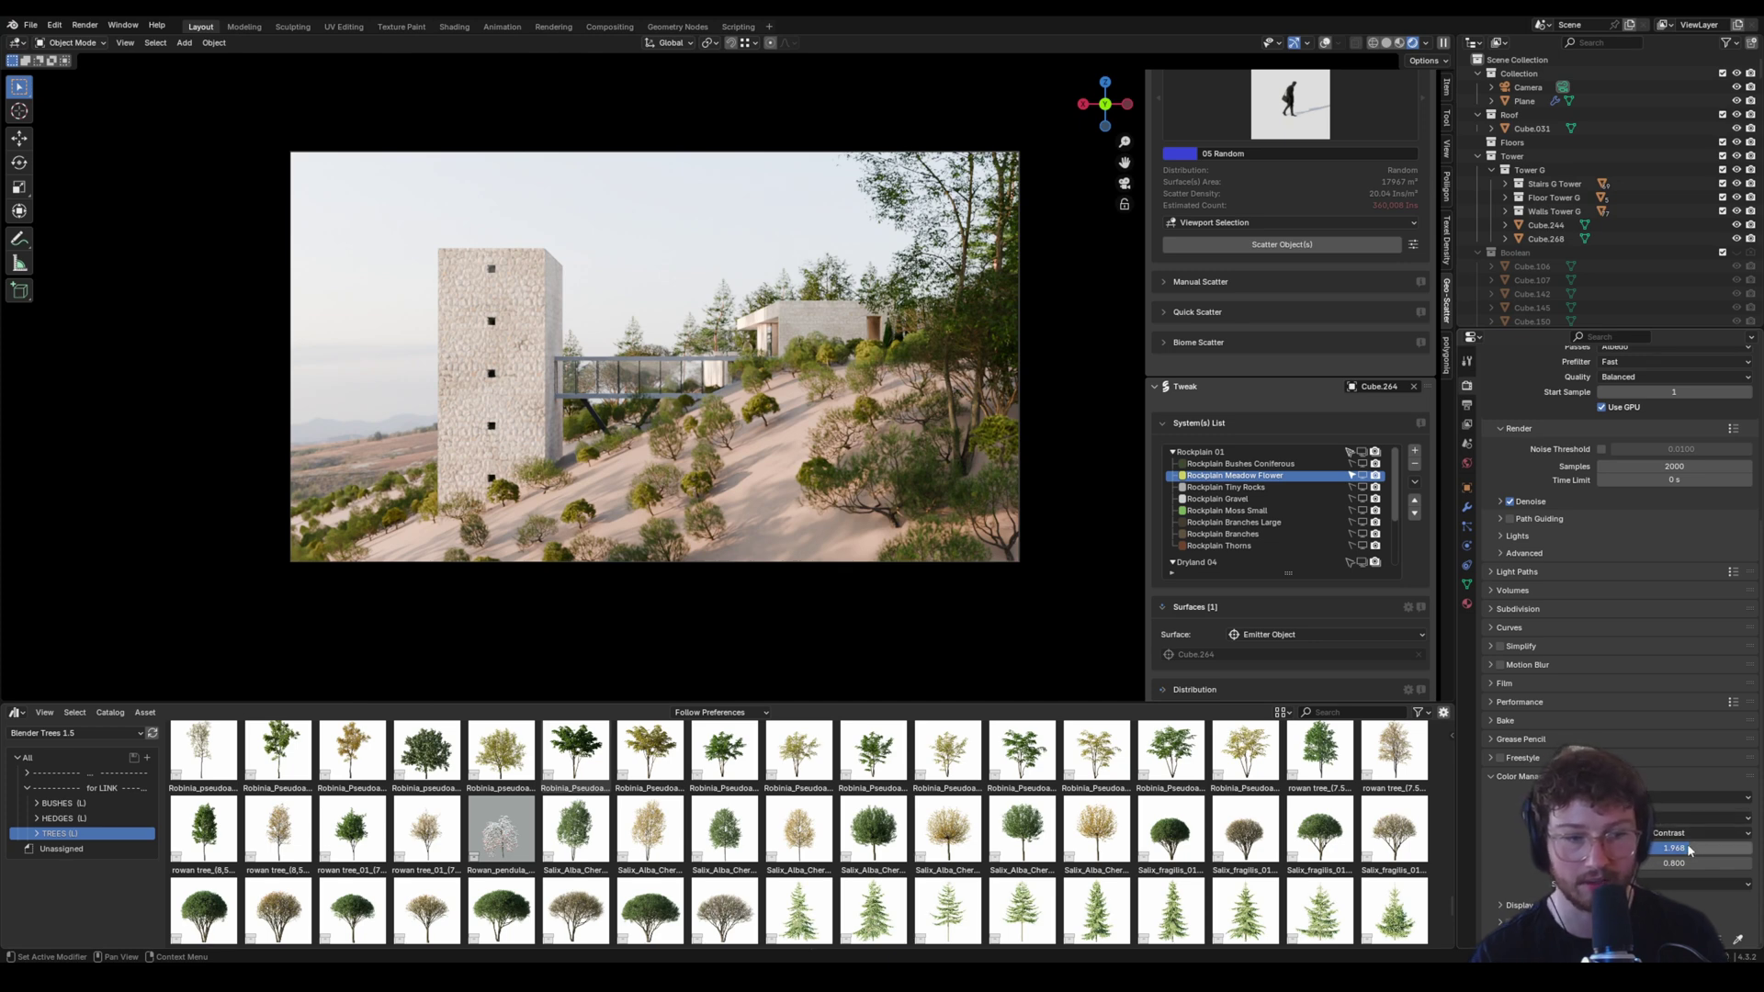
scroll(1749, 467, "up", 6)
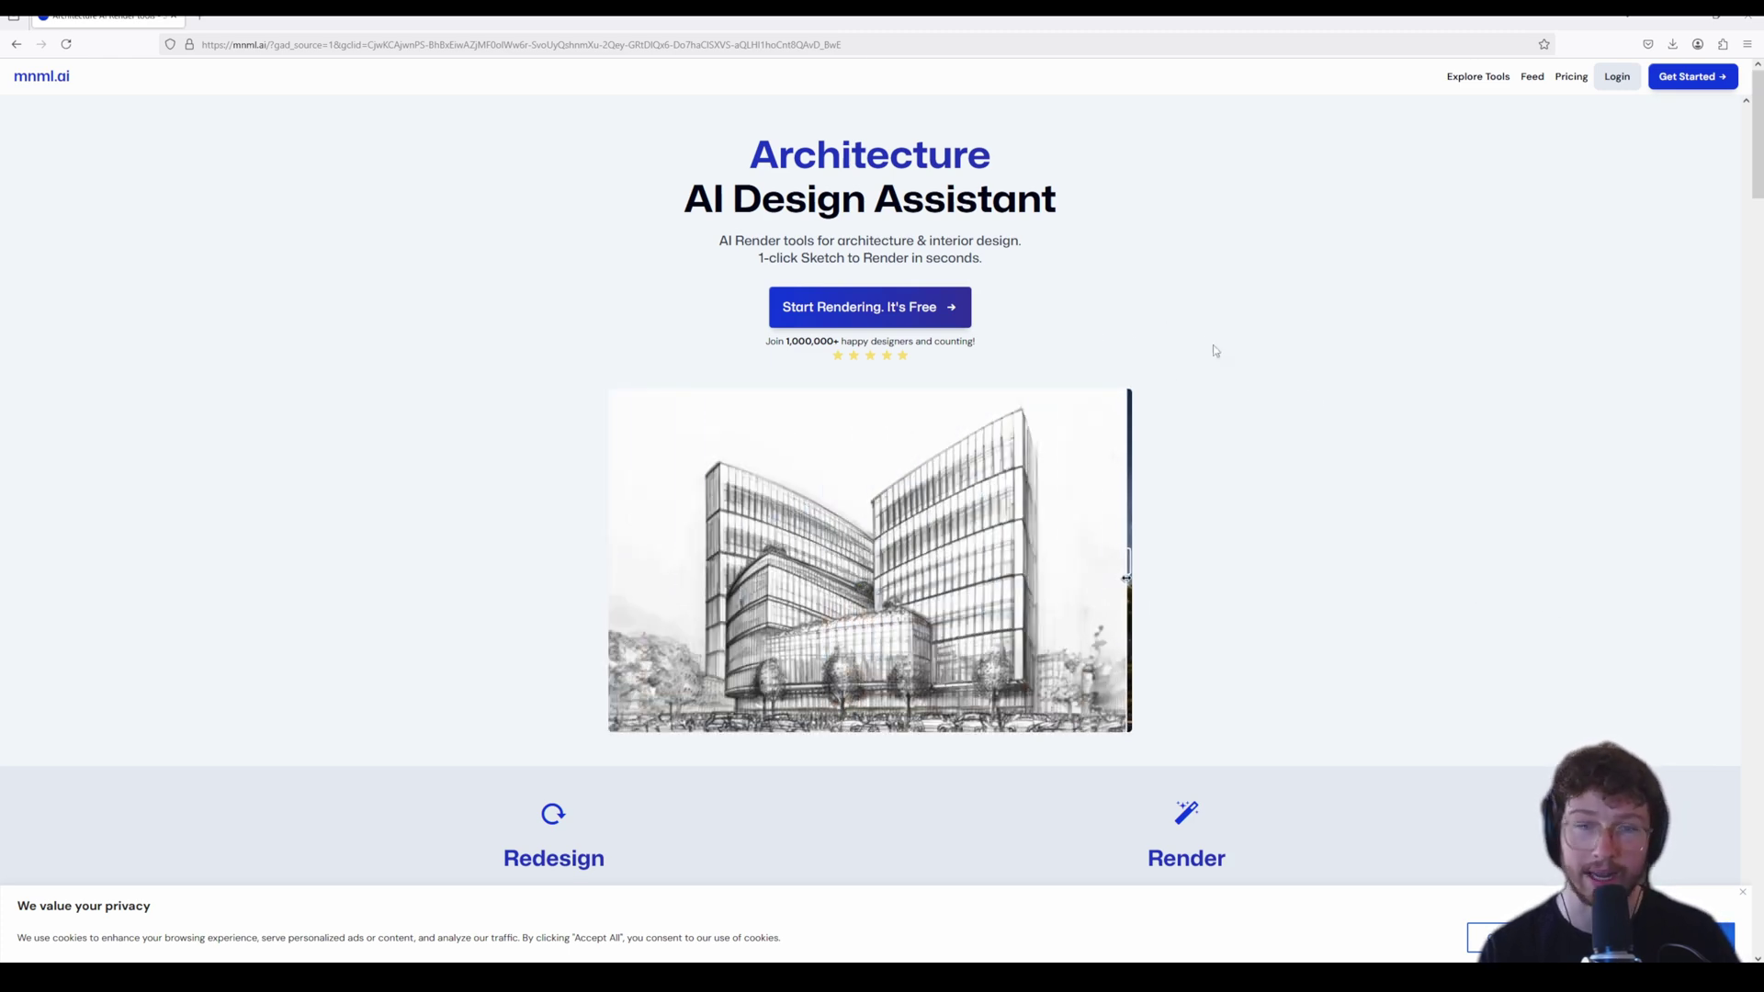
Switch to the mnml.ai home page in the browser and look through its AI rendering tools, from Redesign to Concept Generator.
middle_click(1314, 370)
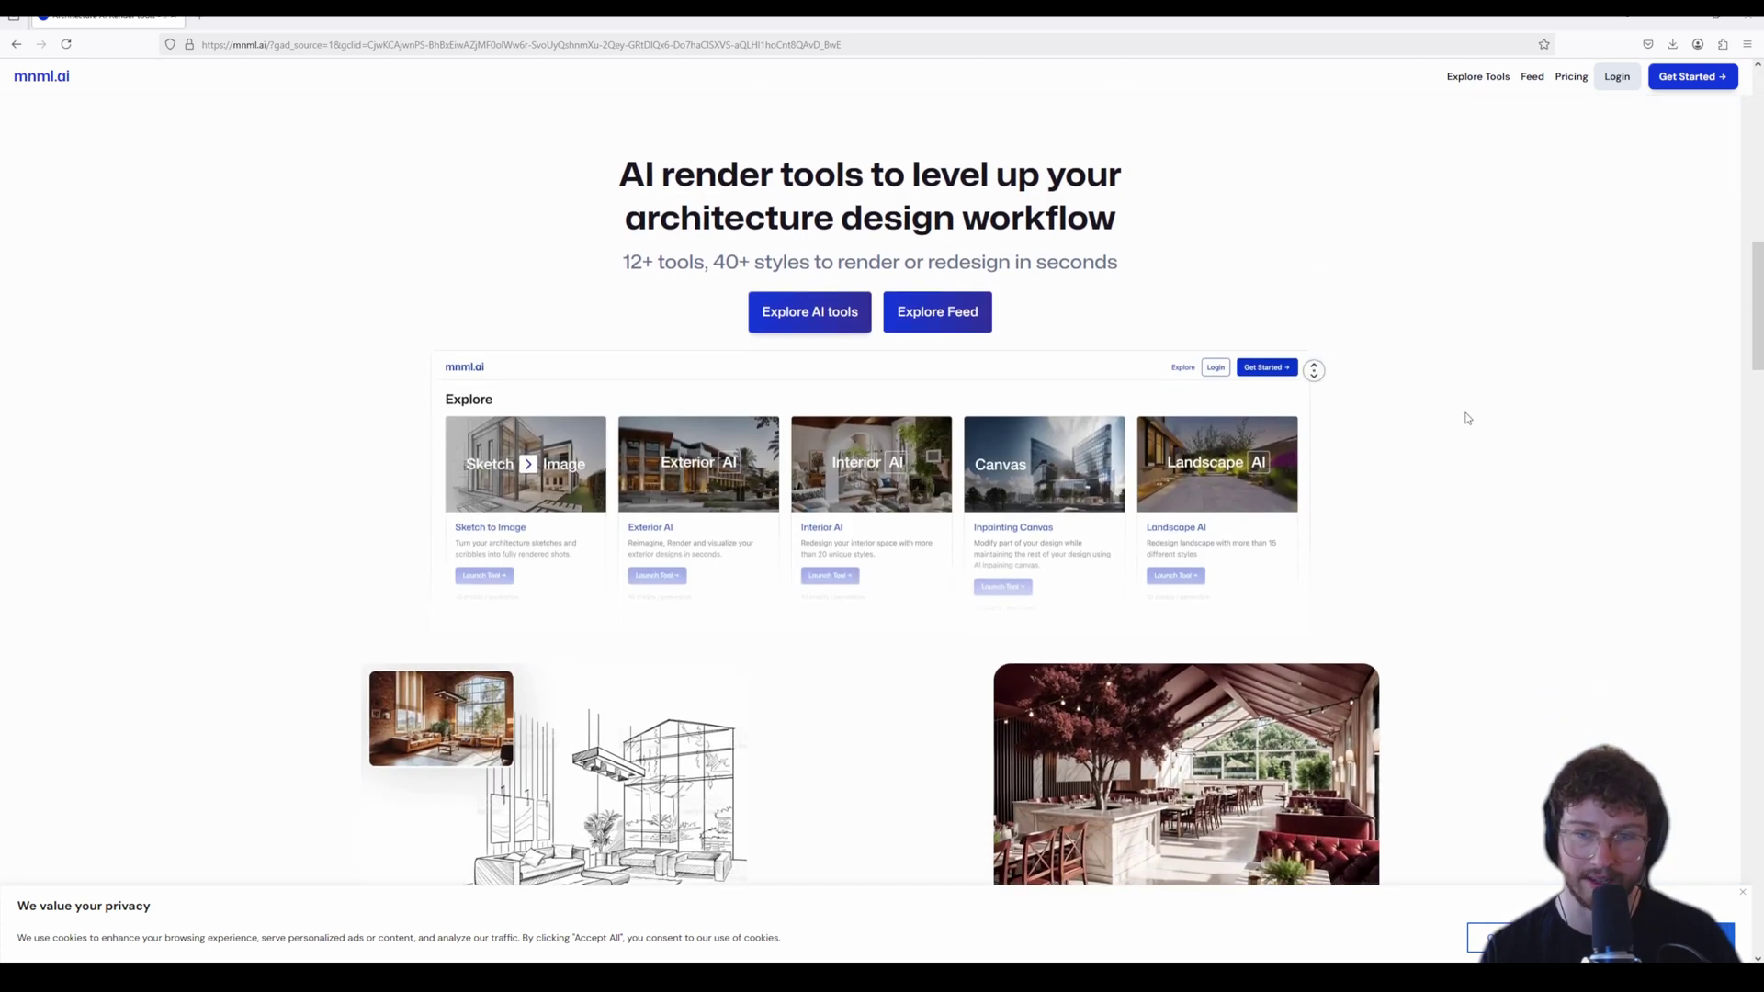
middle_click(1469, 420)
scroll(1507, 487, "down", 5)
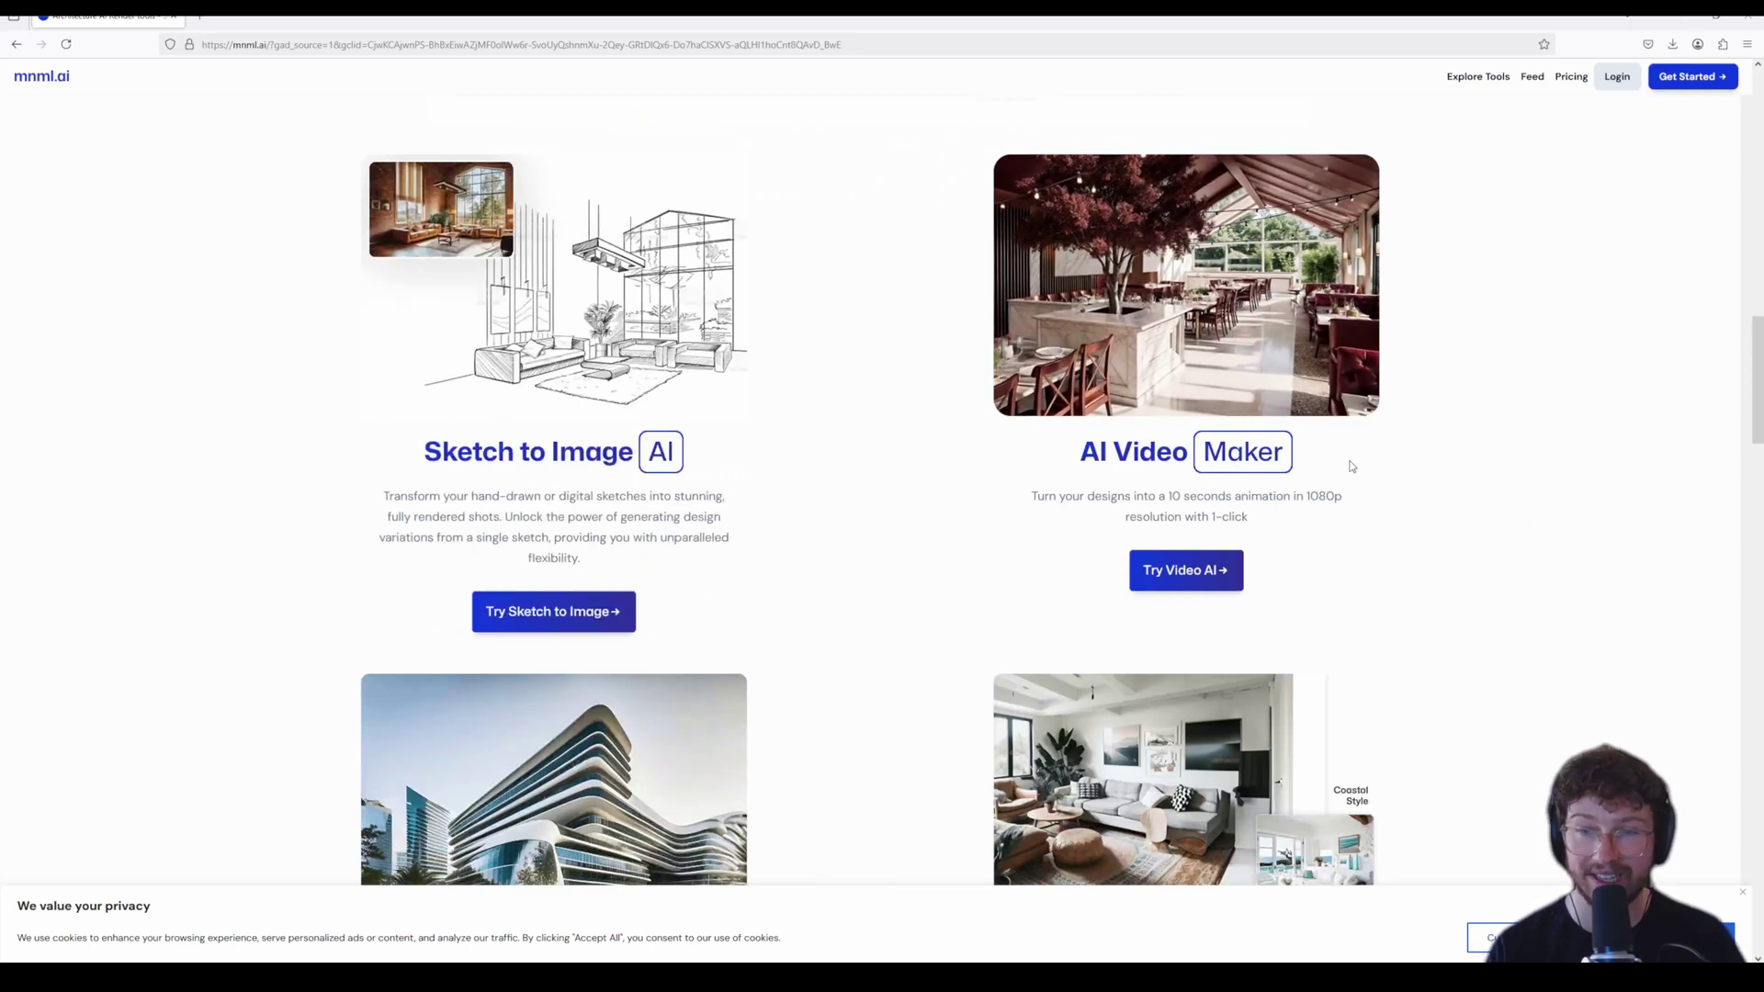
scroll(1352, 650, "down", 5)
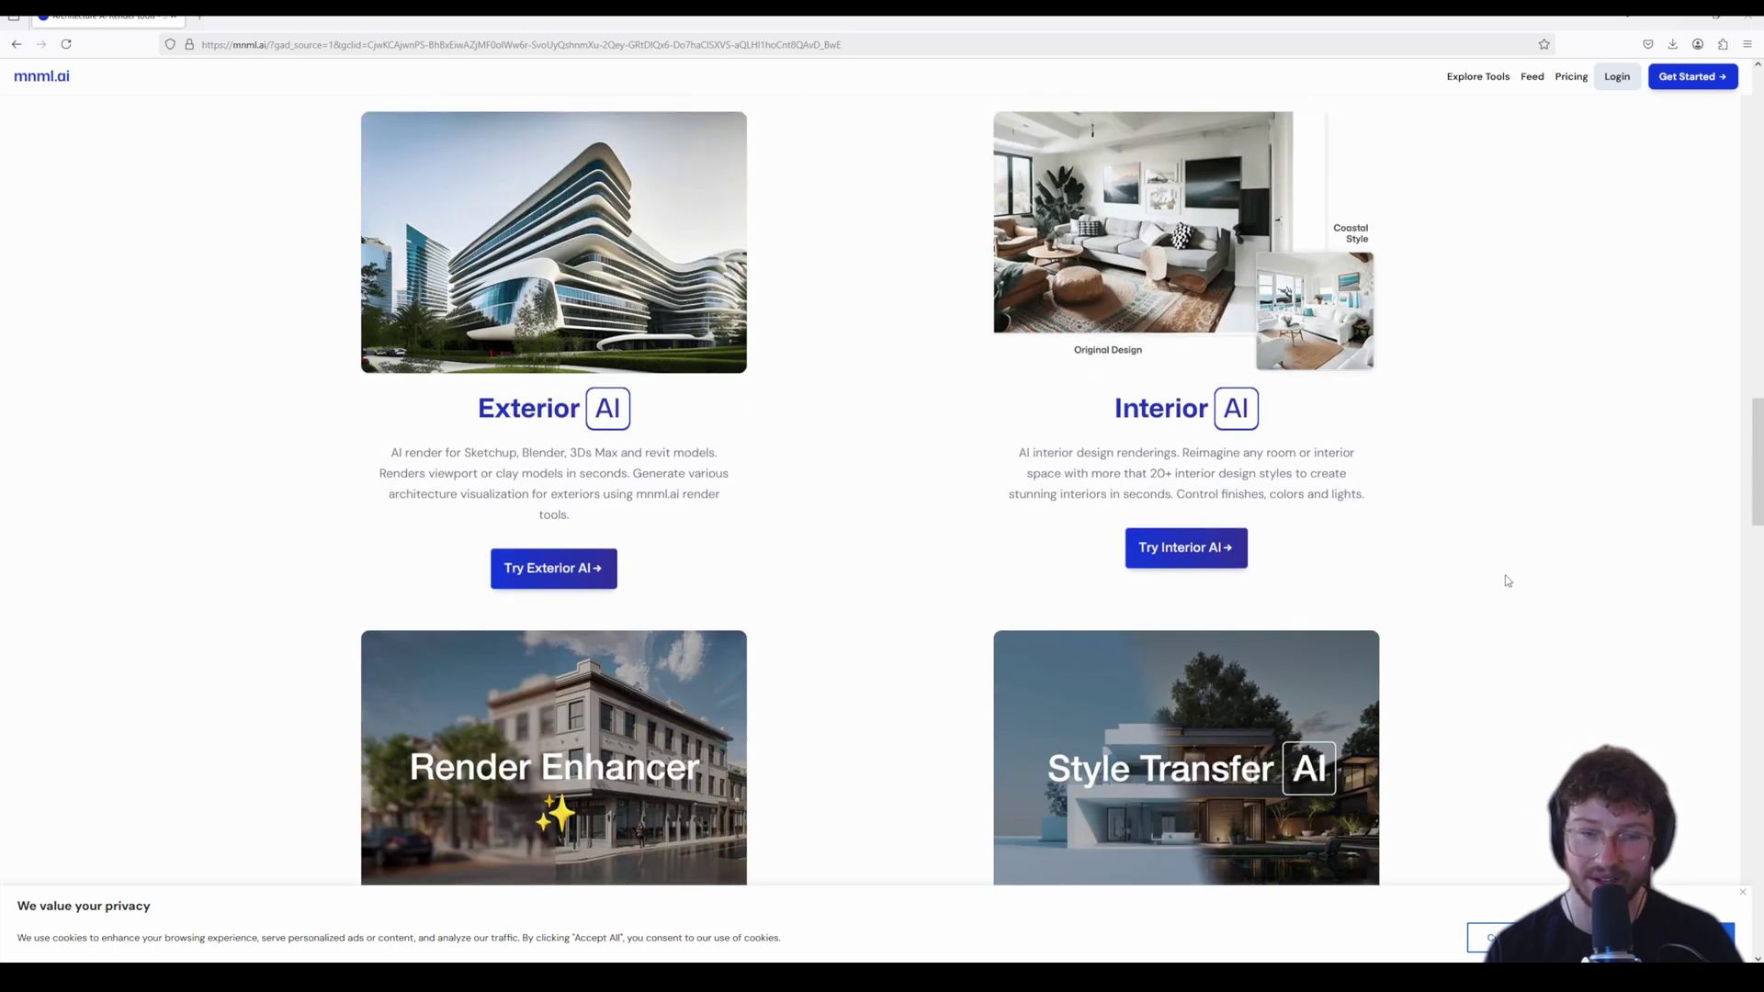
scroll(1505, 576, "down", 5)
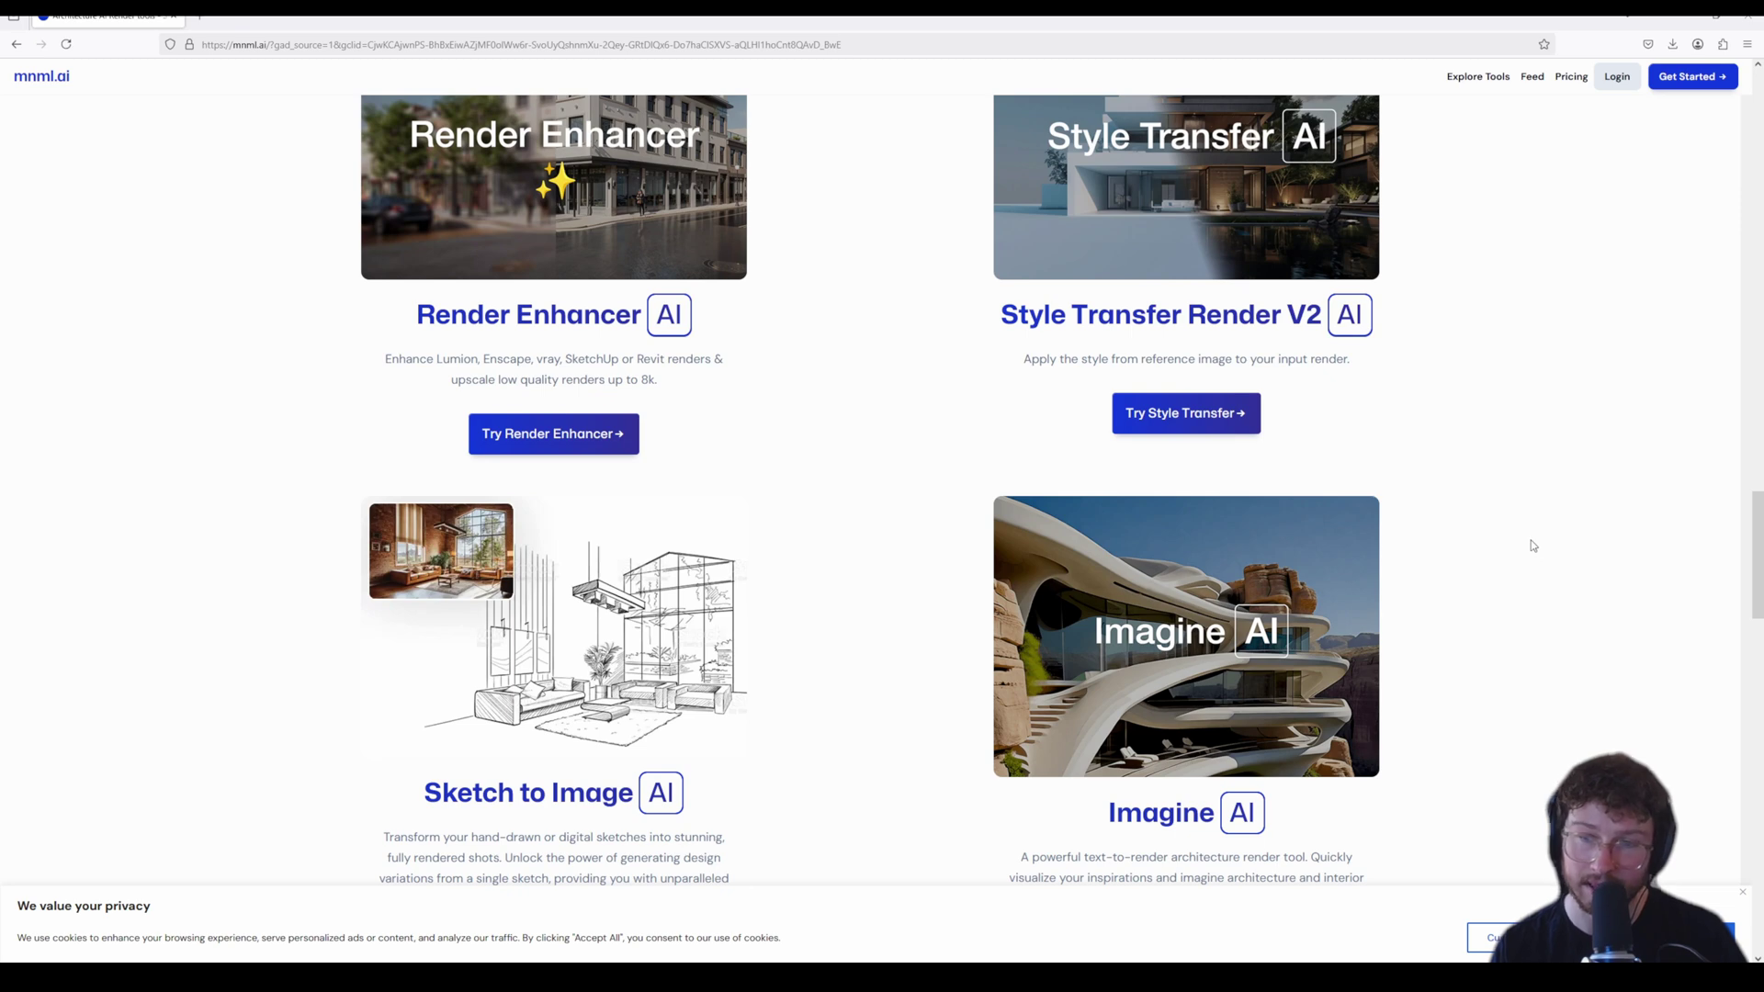
scroll(1529, 540, "down", 8)
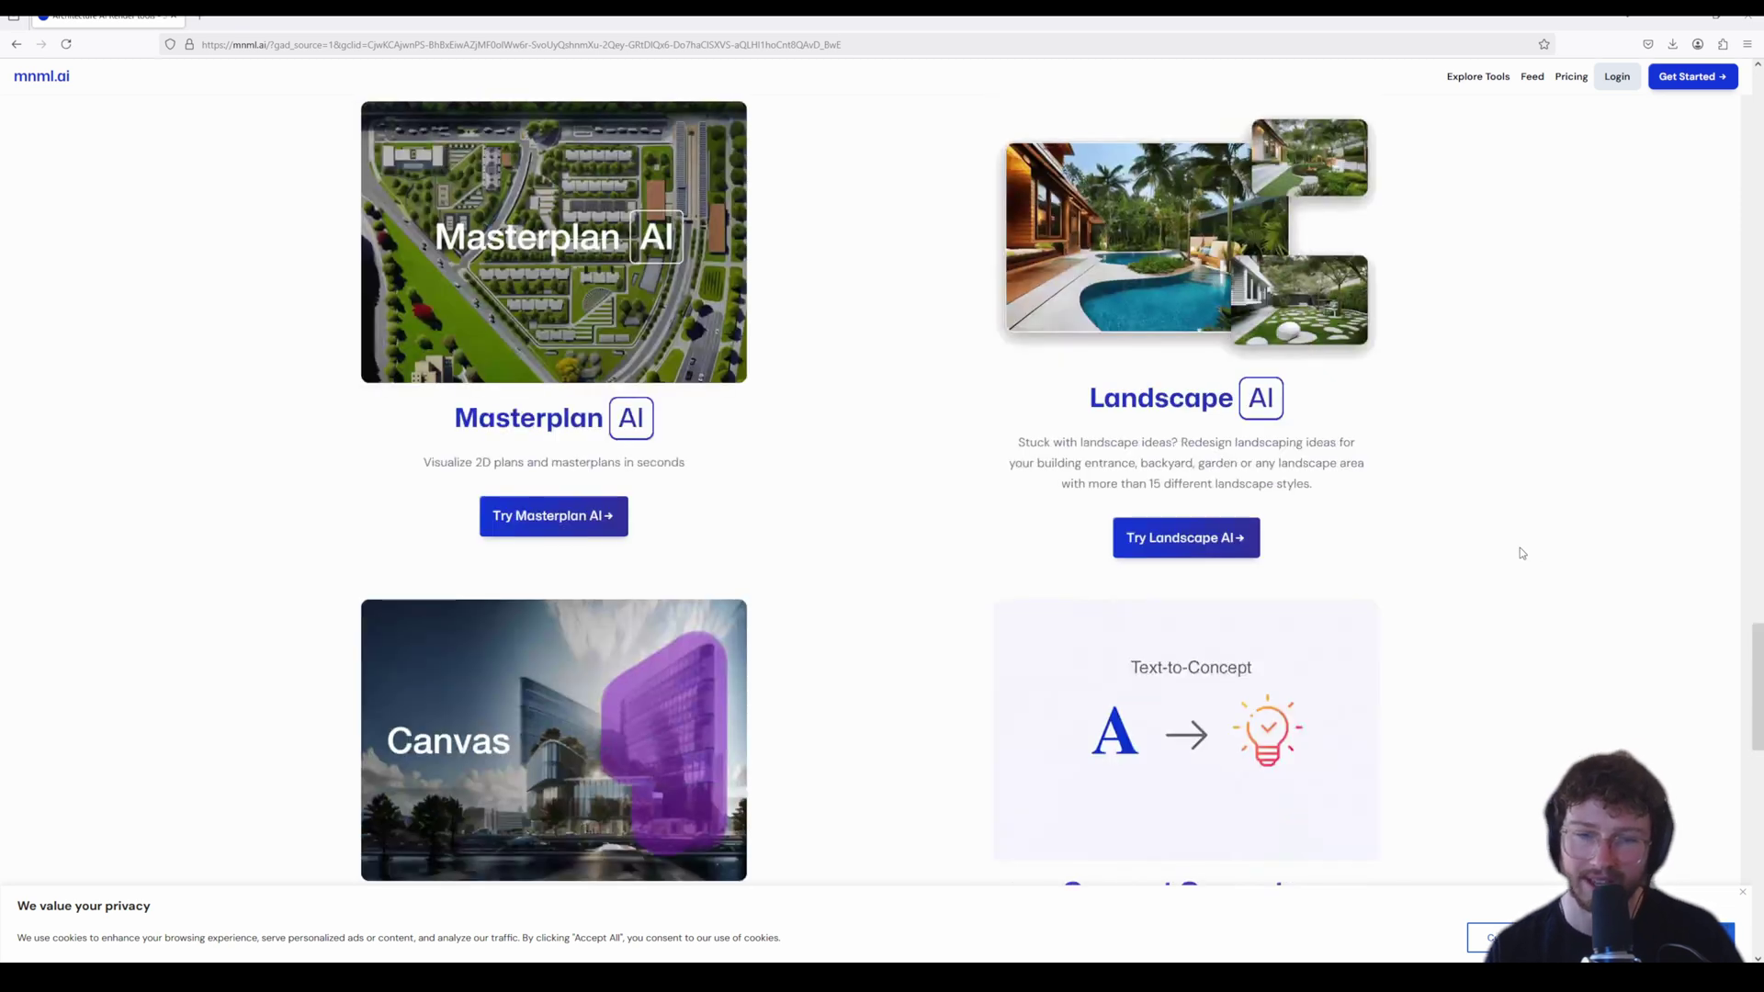
scroll(1519, 550, "down", 2)
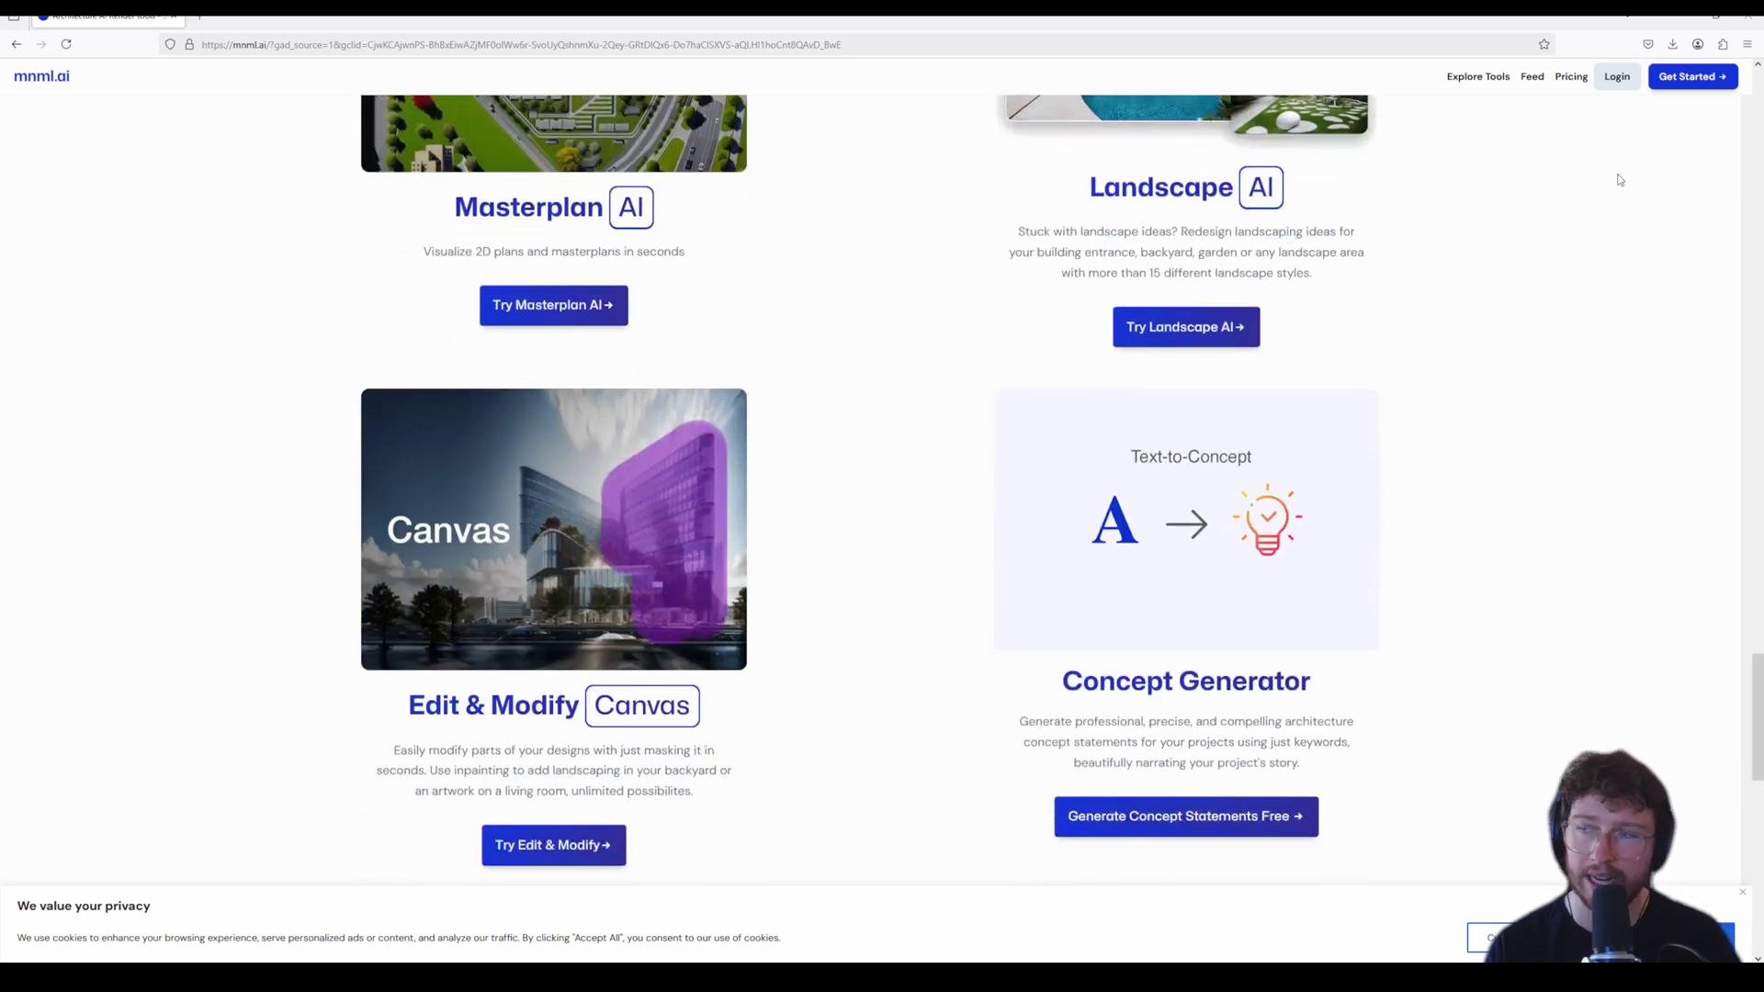
Open the Render Enhancer from the mnml.ai dashboard and upload the finished watchtower render as its input image.
scroll(1621, 404, "up", 10)
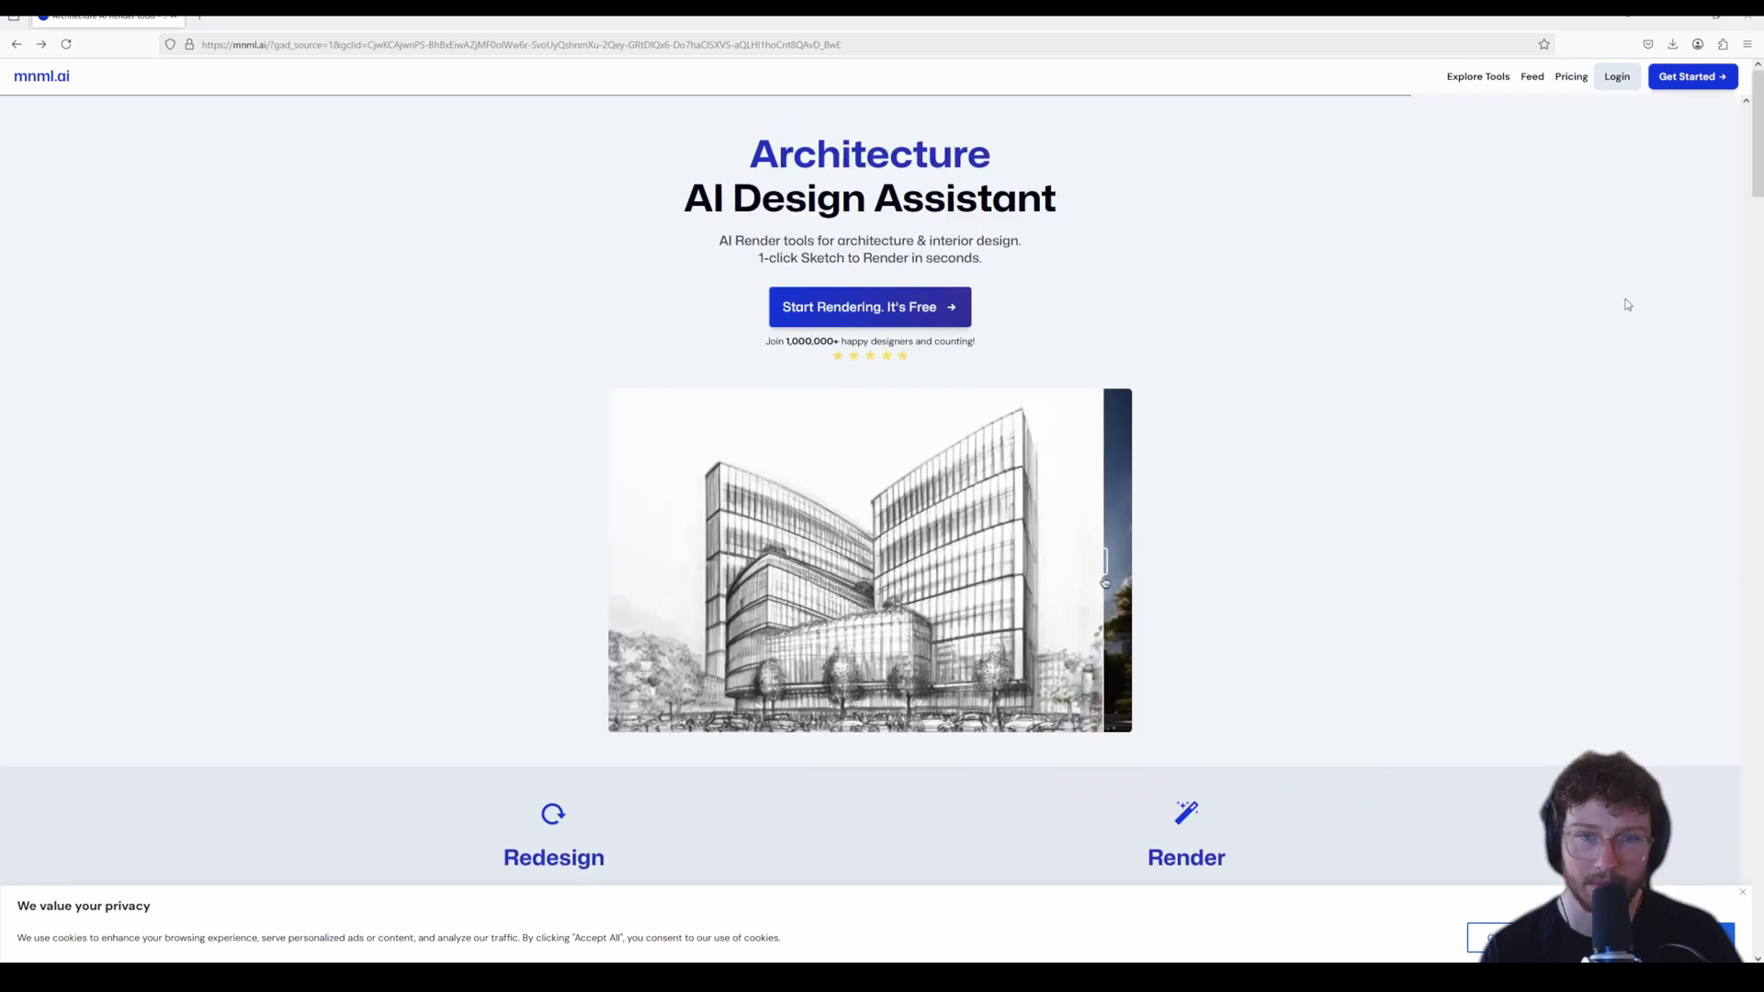
scroll(1624, 290, "down", 2)
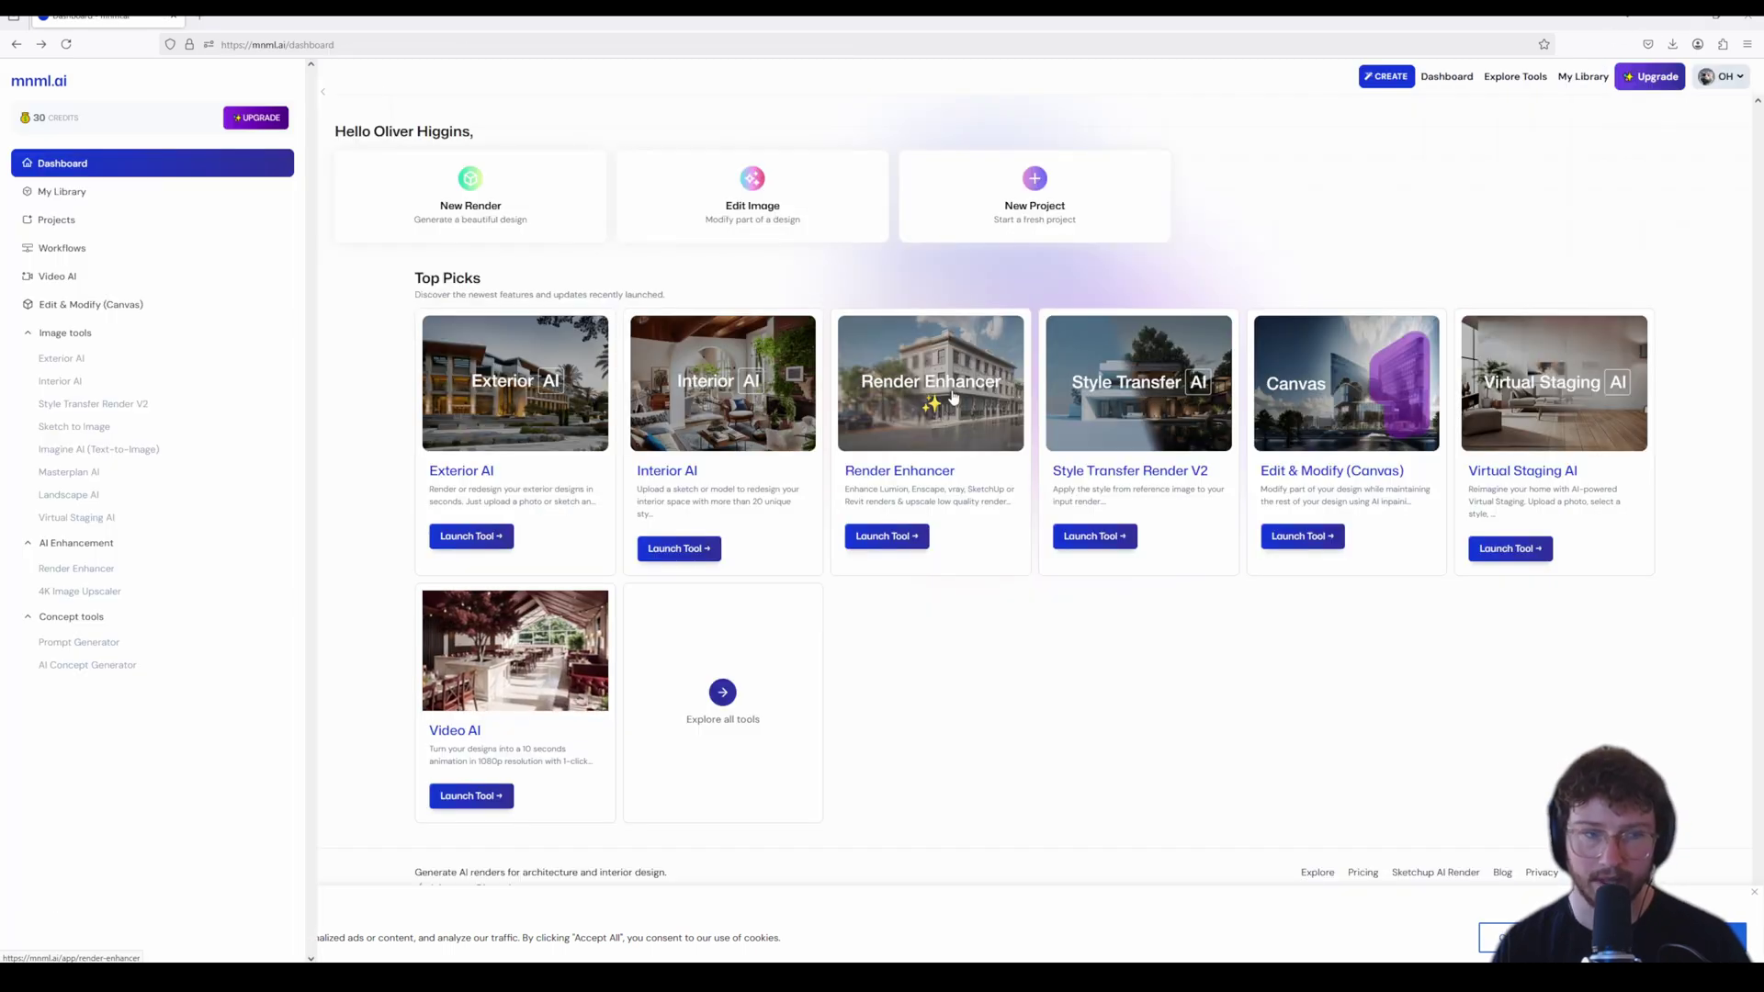
left_click(945, 432)
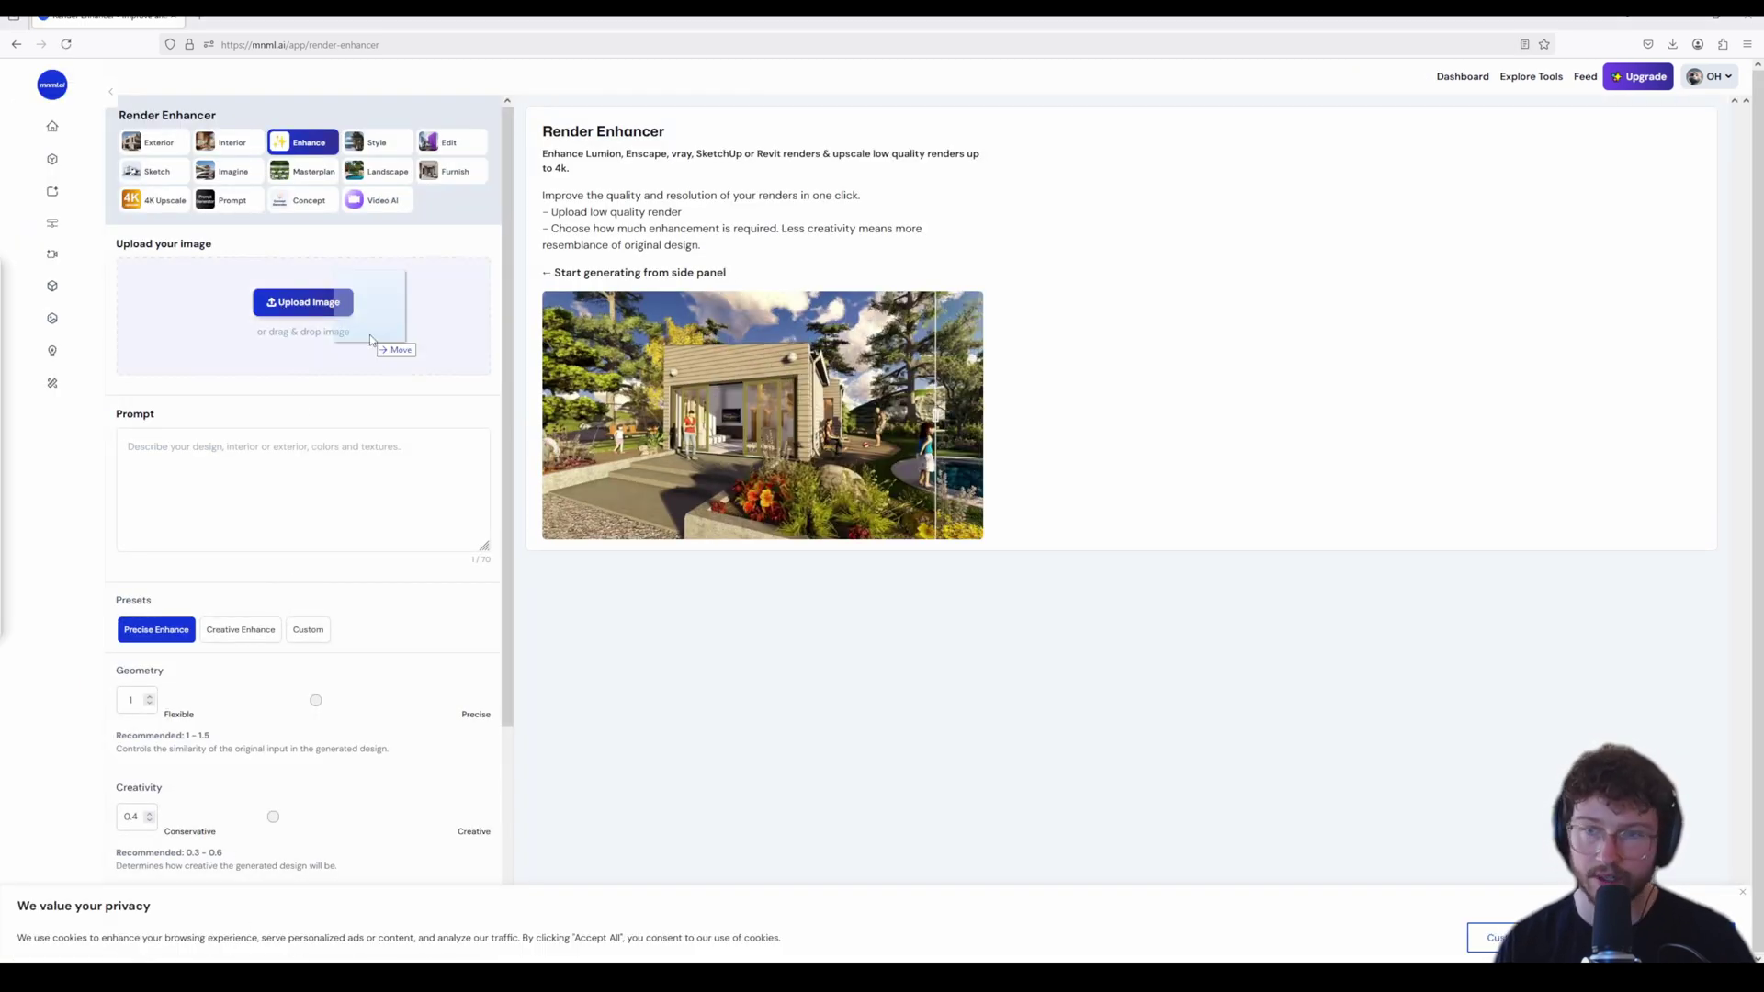
left_click_drag(371, 340, 368, 322)
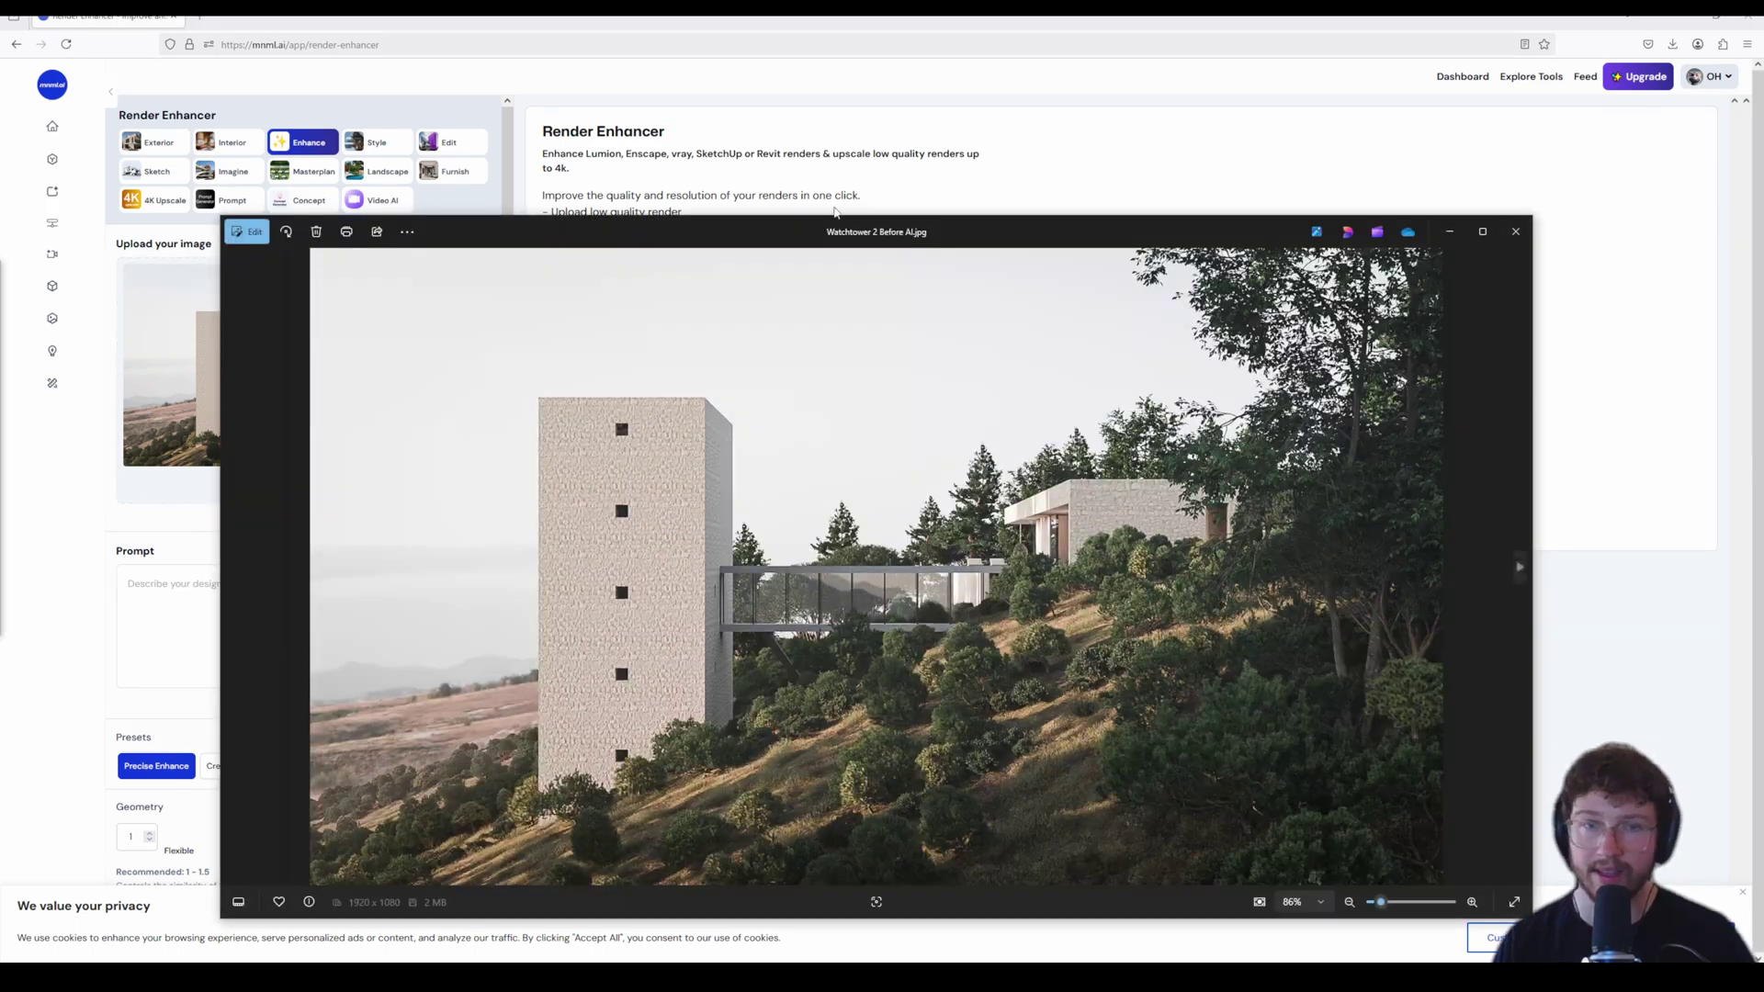
Enlarge the image viewer showing Watchtower 2 Before AI.jpg and examine the tower, glass bridge and hillside vegetation.
left_click_drag(825, 229, 858, 2)
scroll(955, 587, "up", 3)
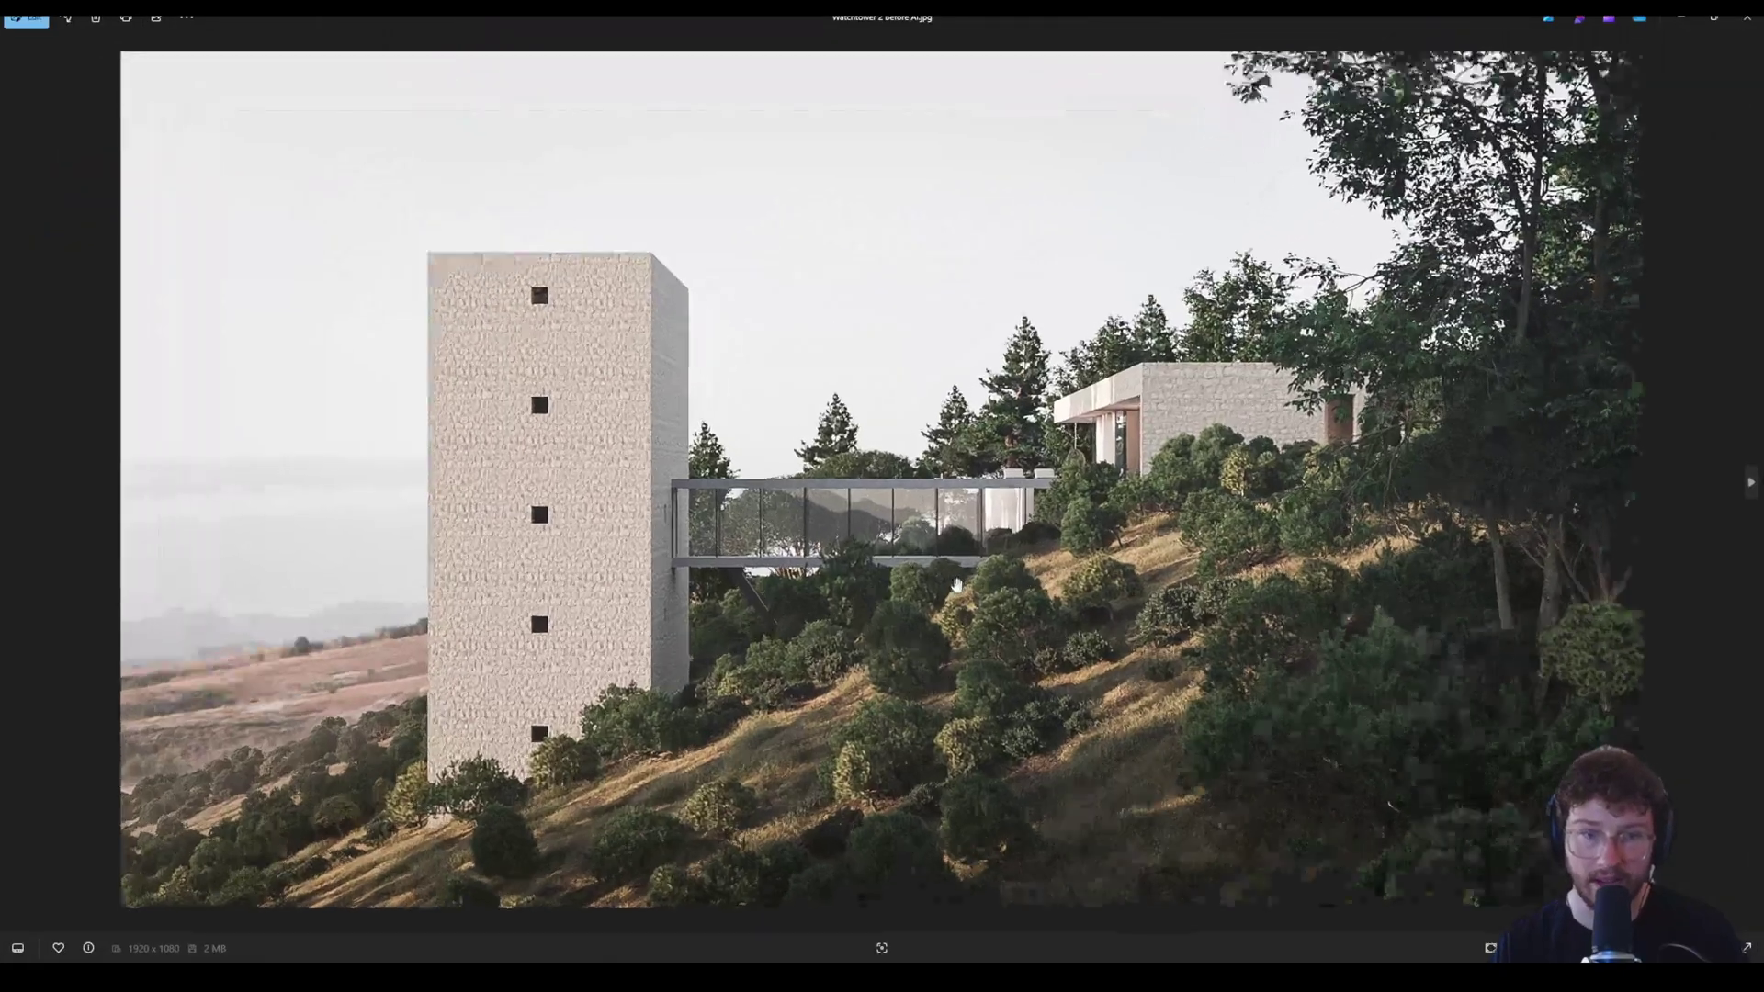
scroll(957, 586, "down", 2)
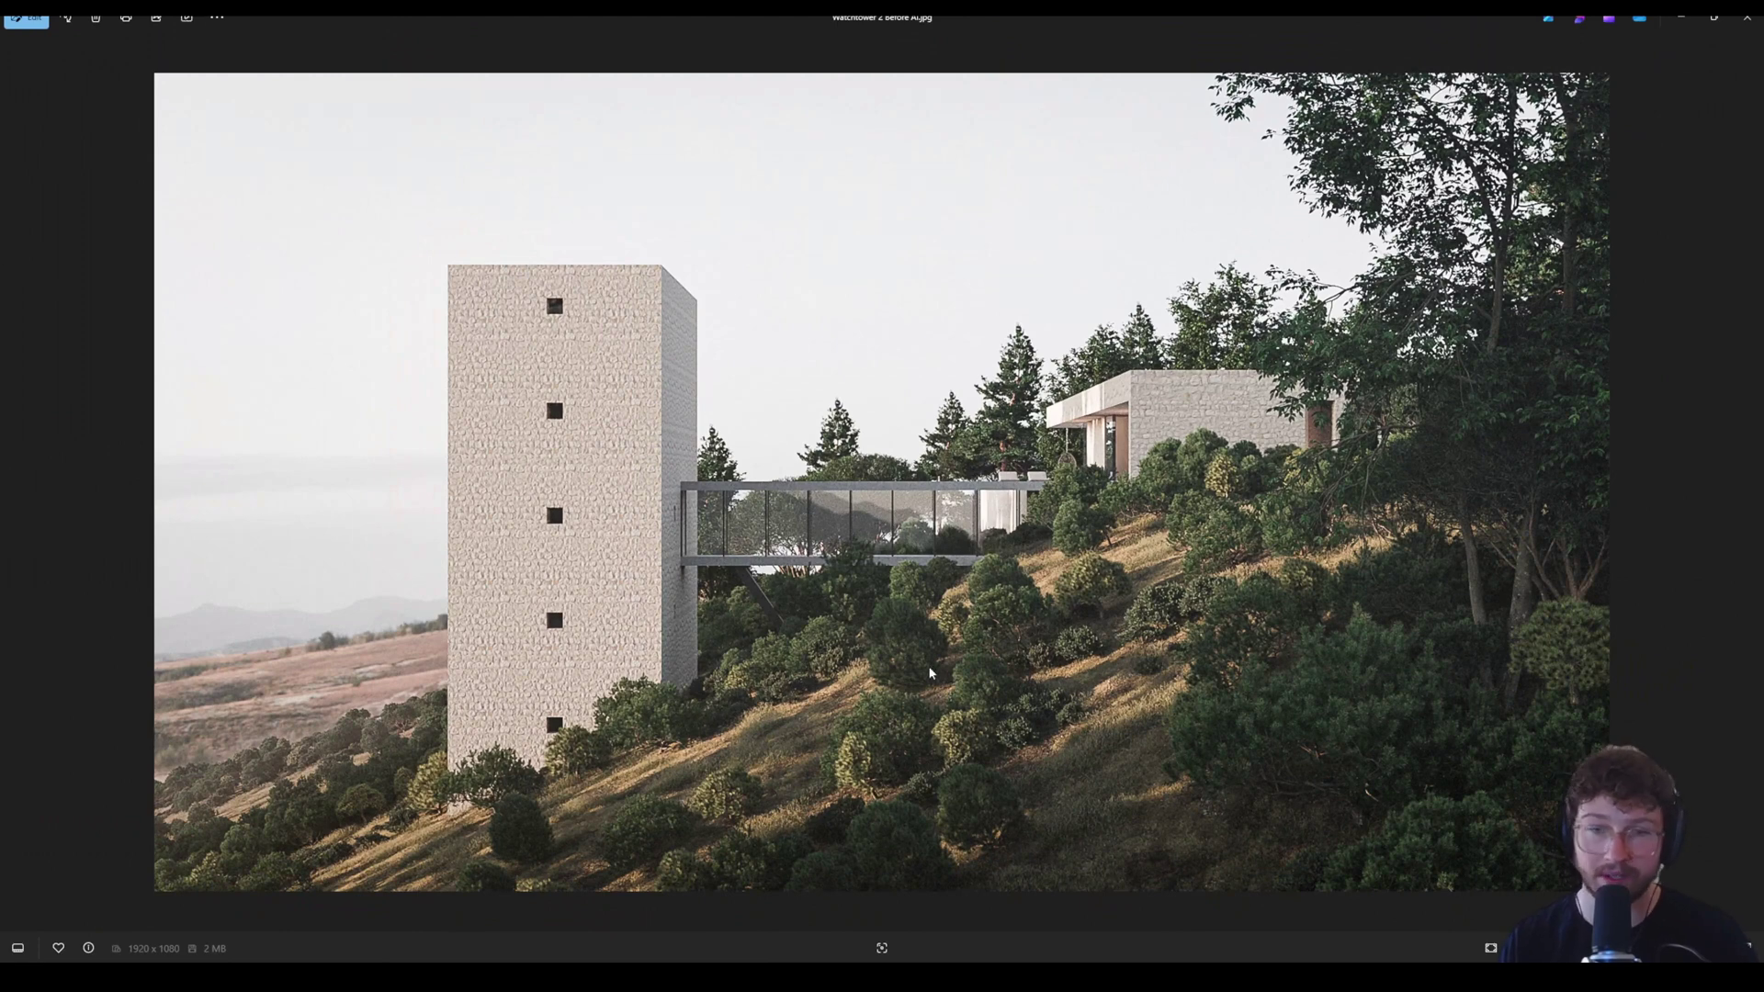
scroll(1058, 687, "down", 1)
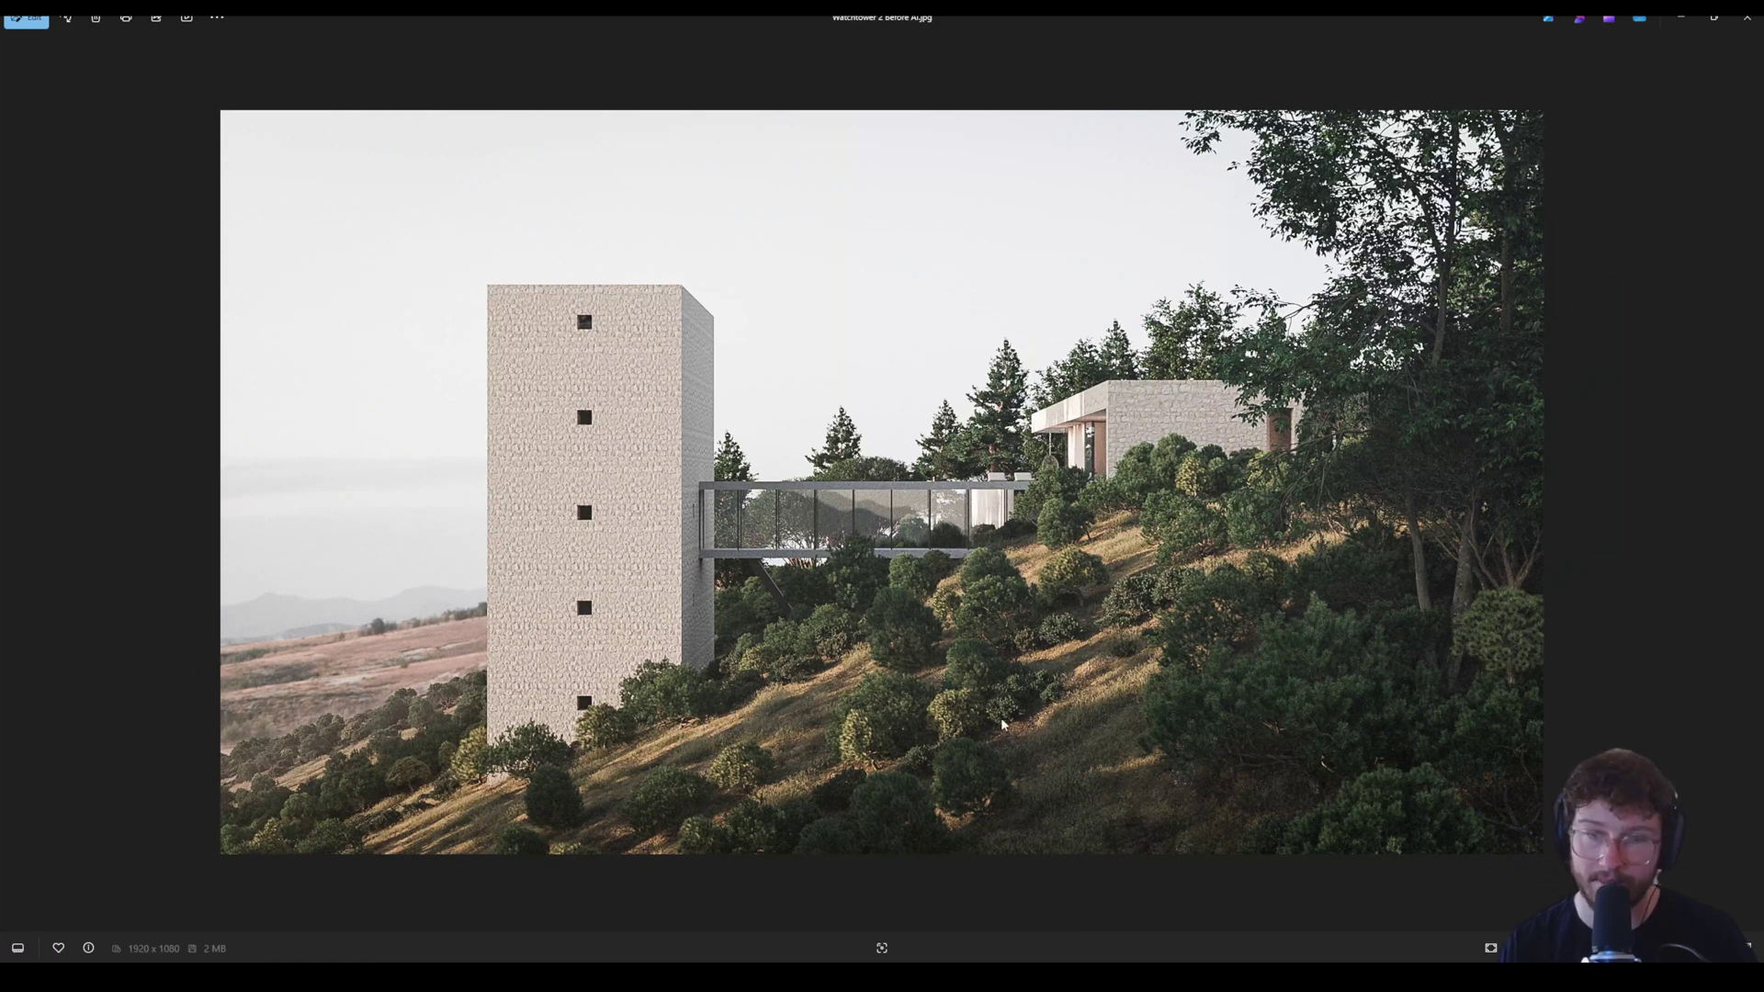
scroll(1001, 719, "up", 1)
scroll(1092, 746, "down", 1)
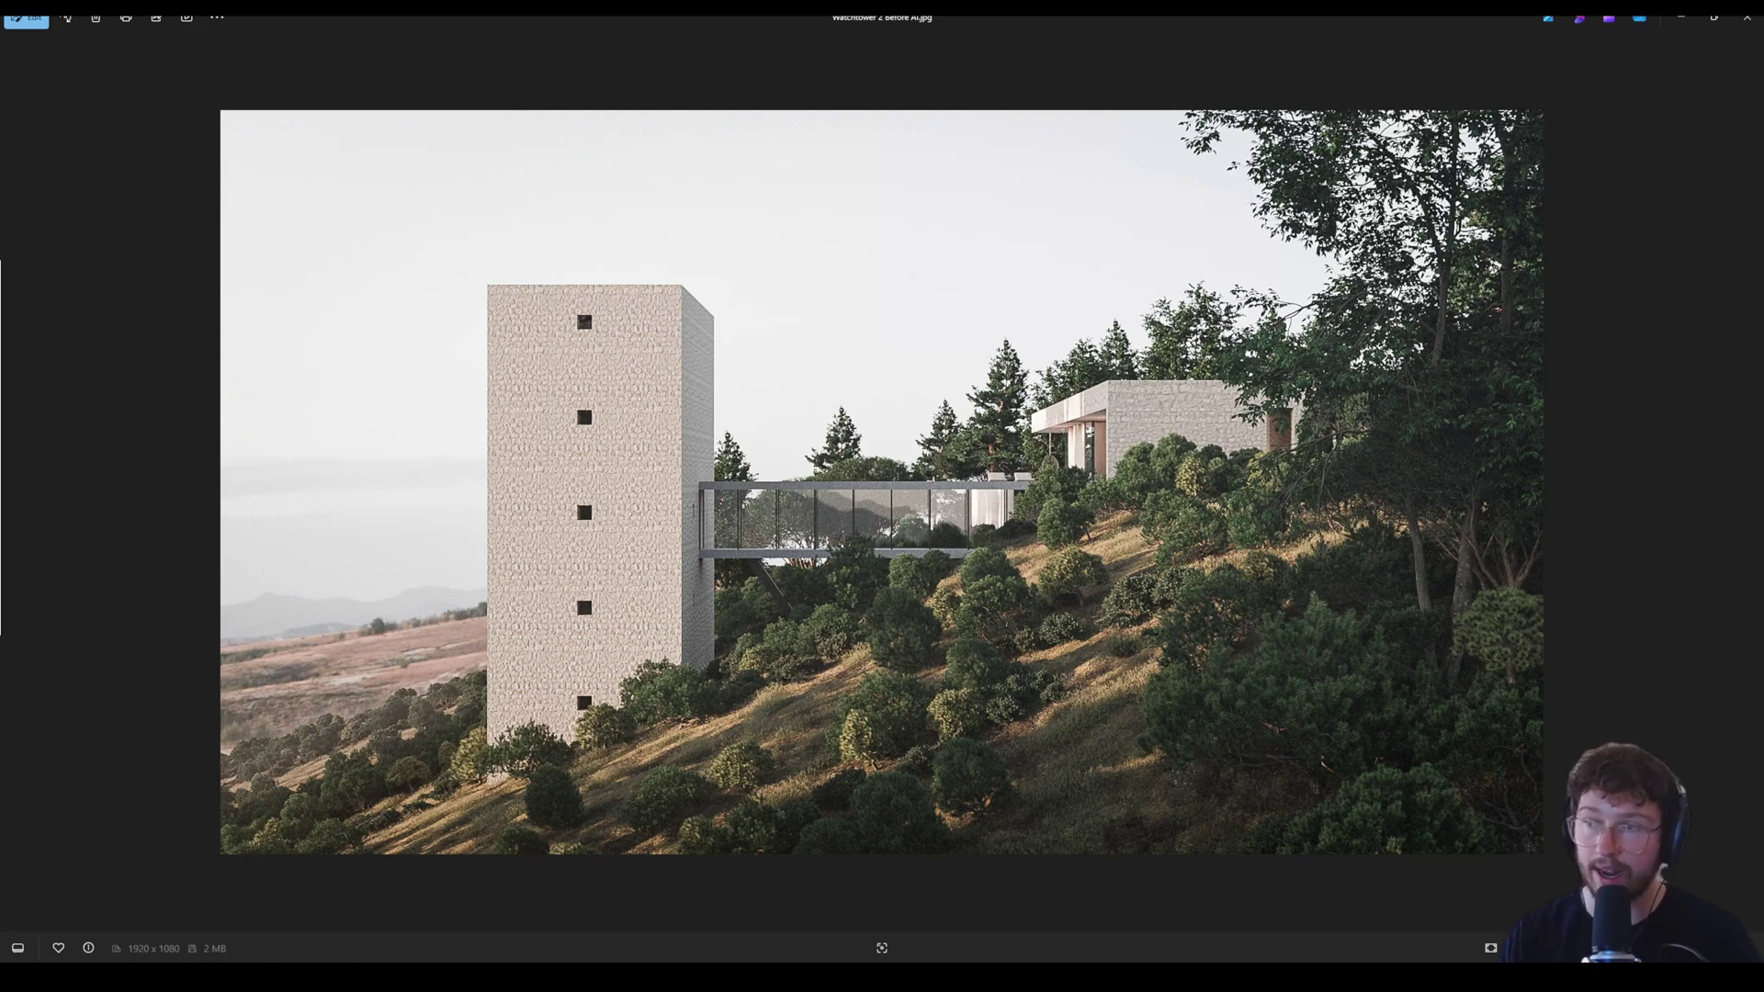
Compare Watchtower 2 Before AI.jpg with the enhanced Watchtower 2 Final_2.jpg in the image viewer, and return to the Render Enhancer page.
key("Right")
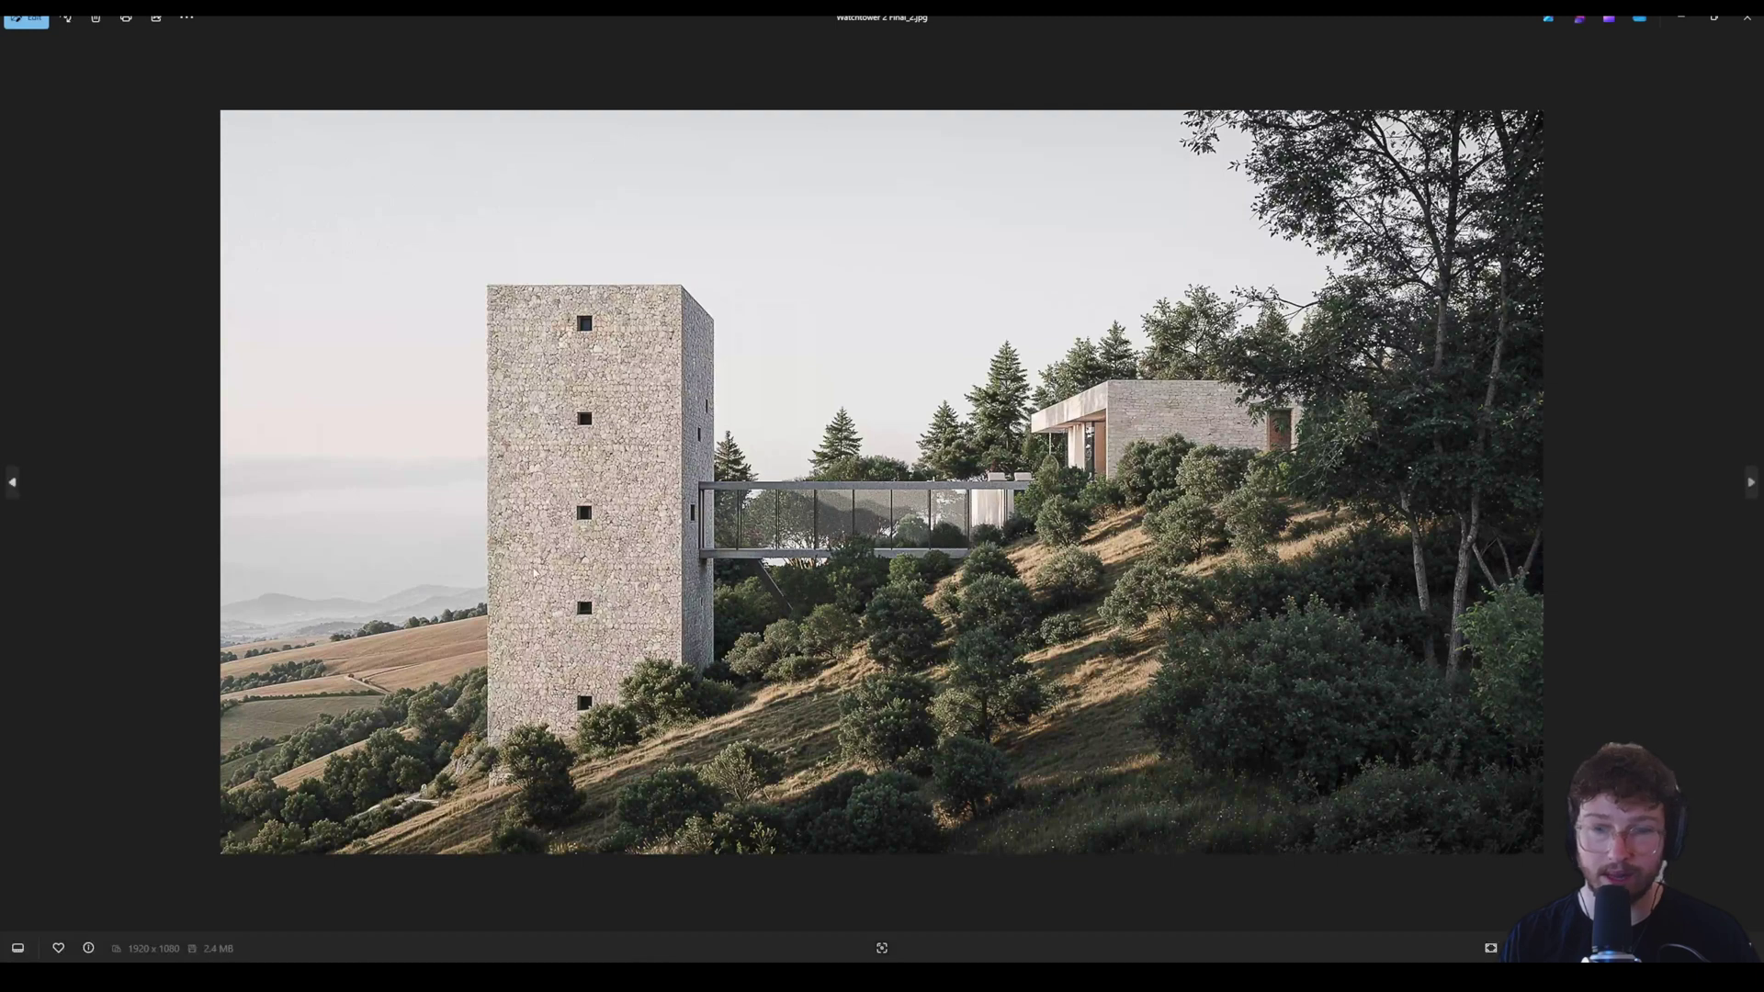
mouse_move(654, 978)
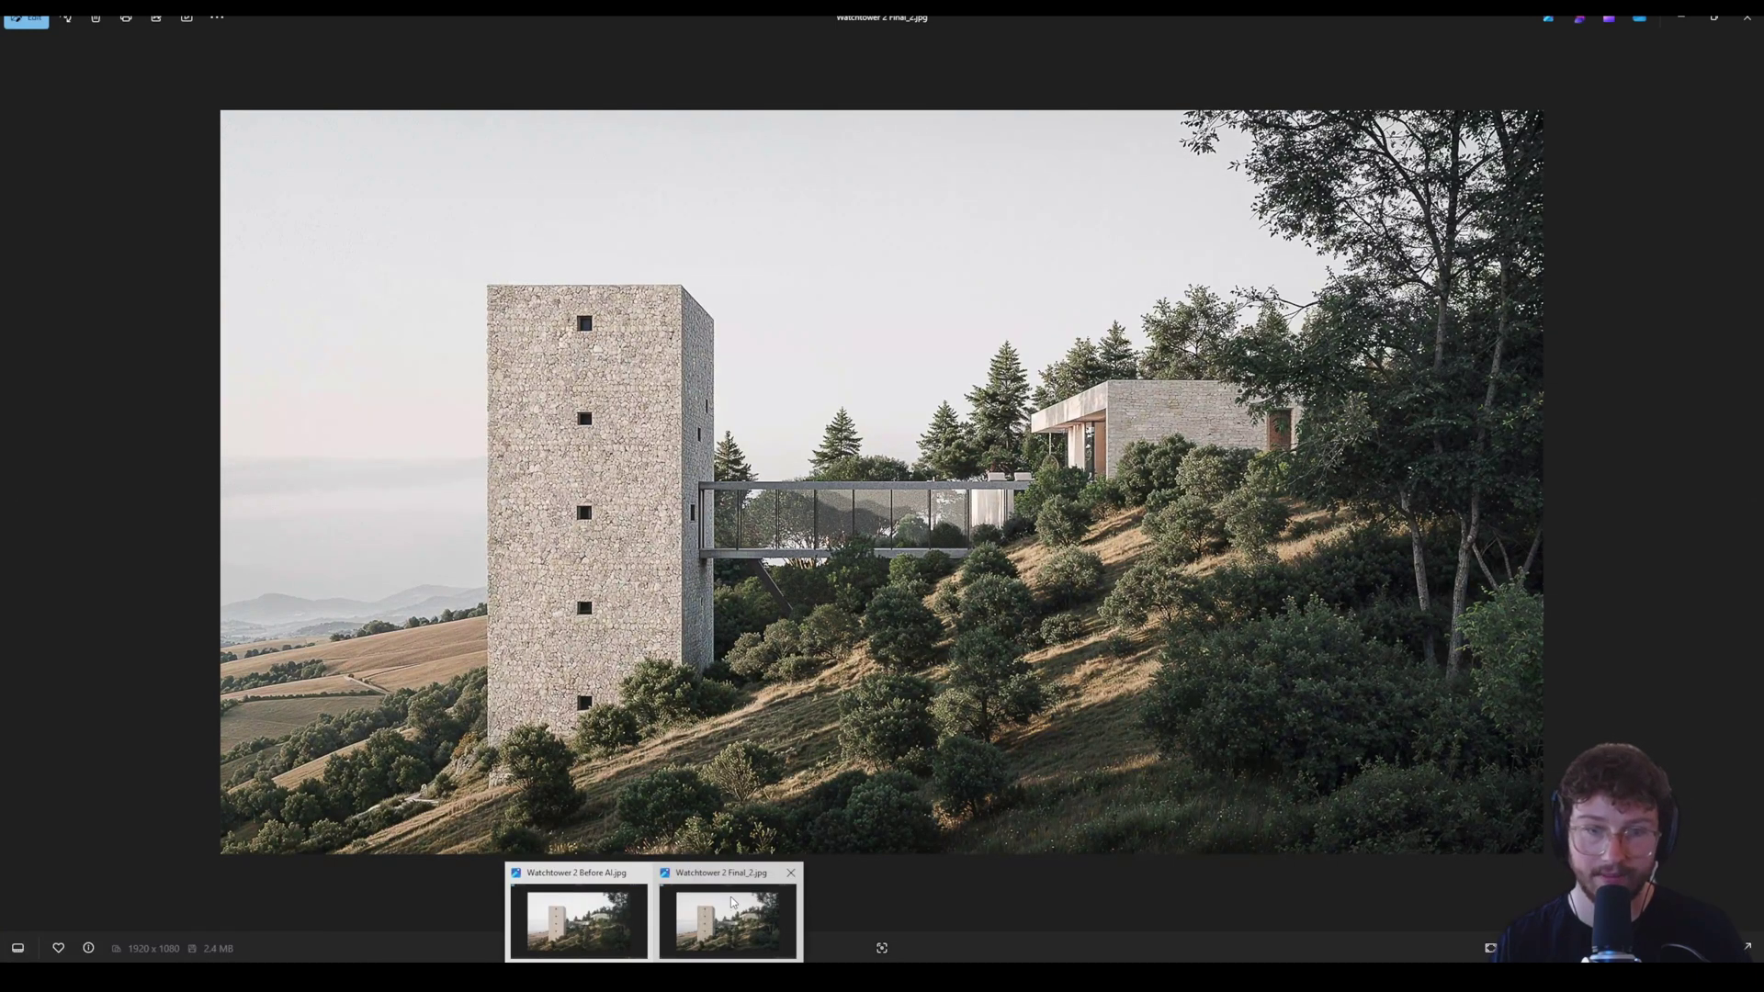
mouse_move(597, 902)
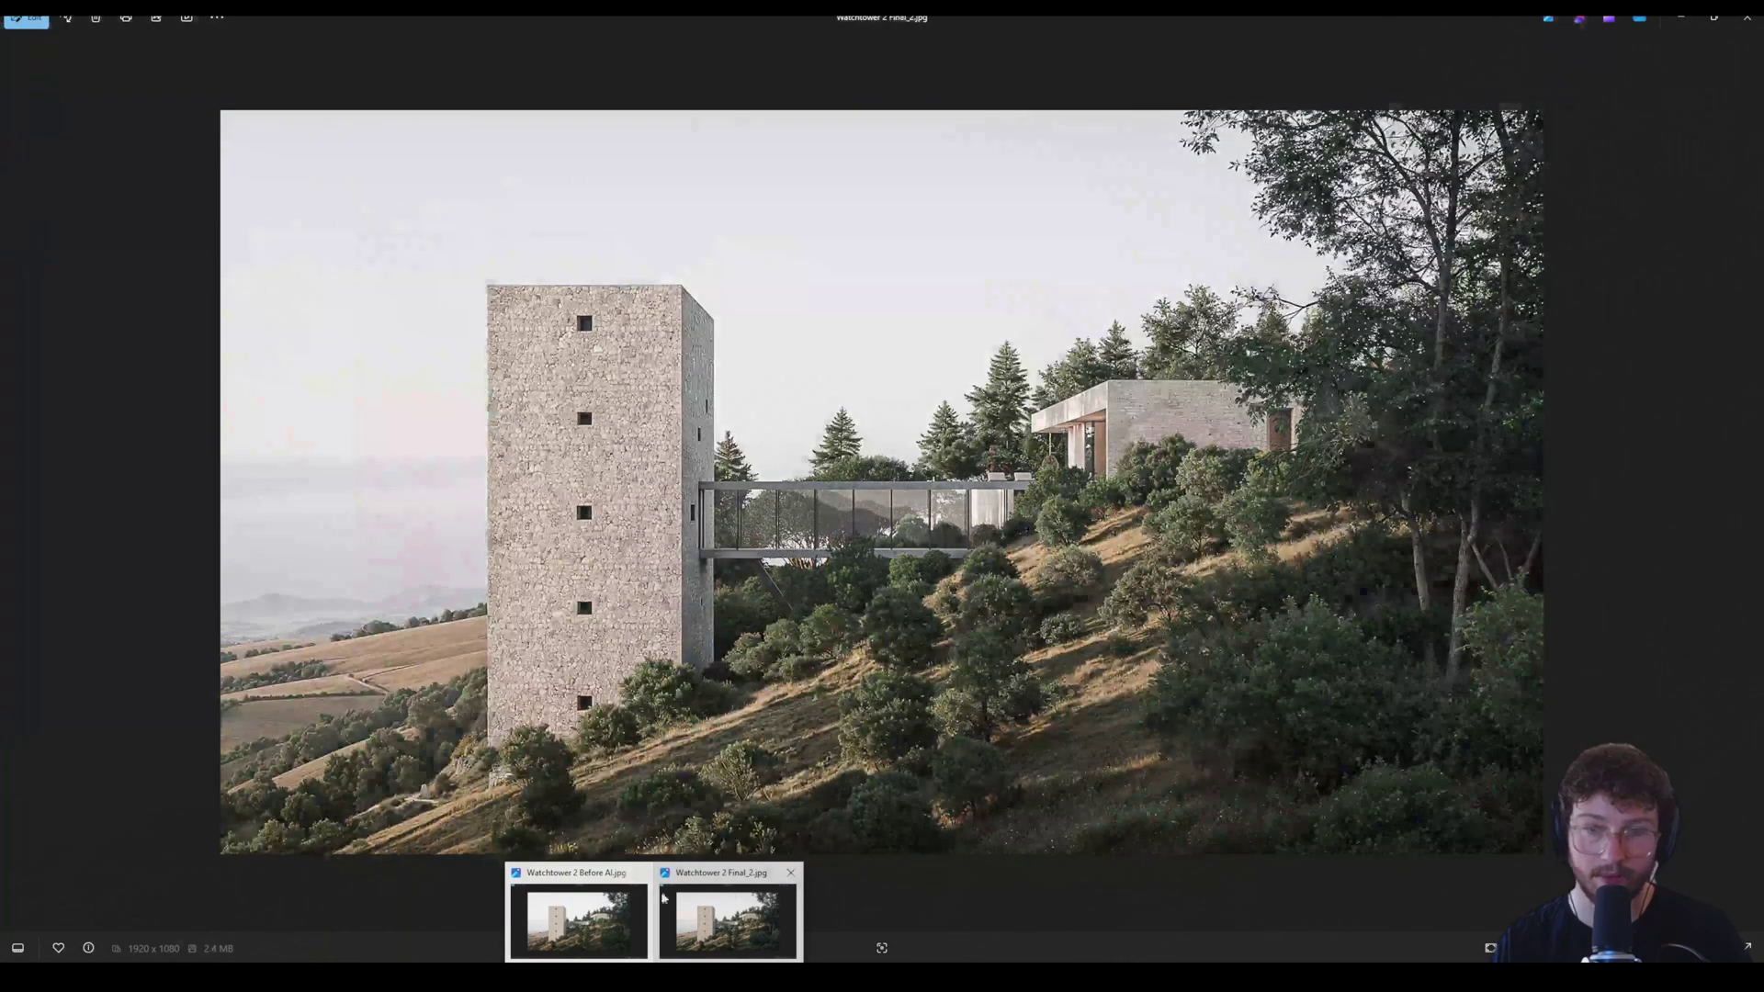
mouse_move(750, 901)
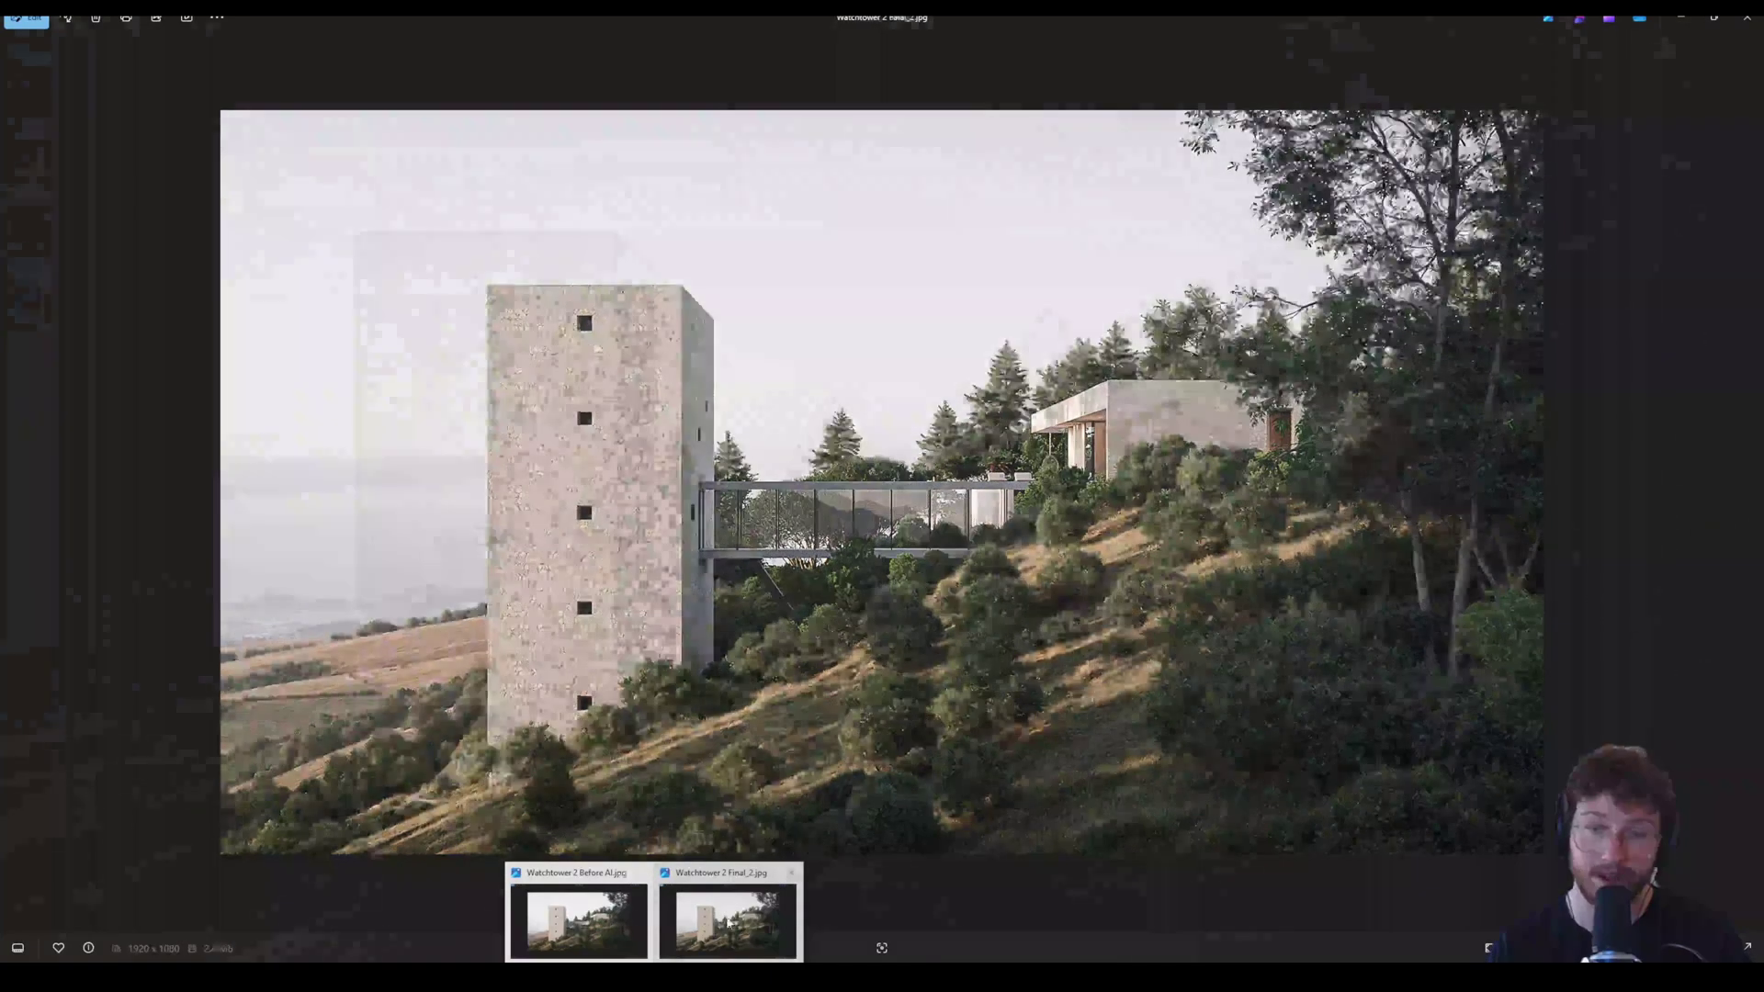
left_click(1748, 19)
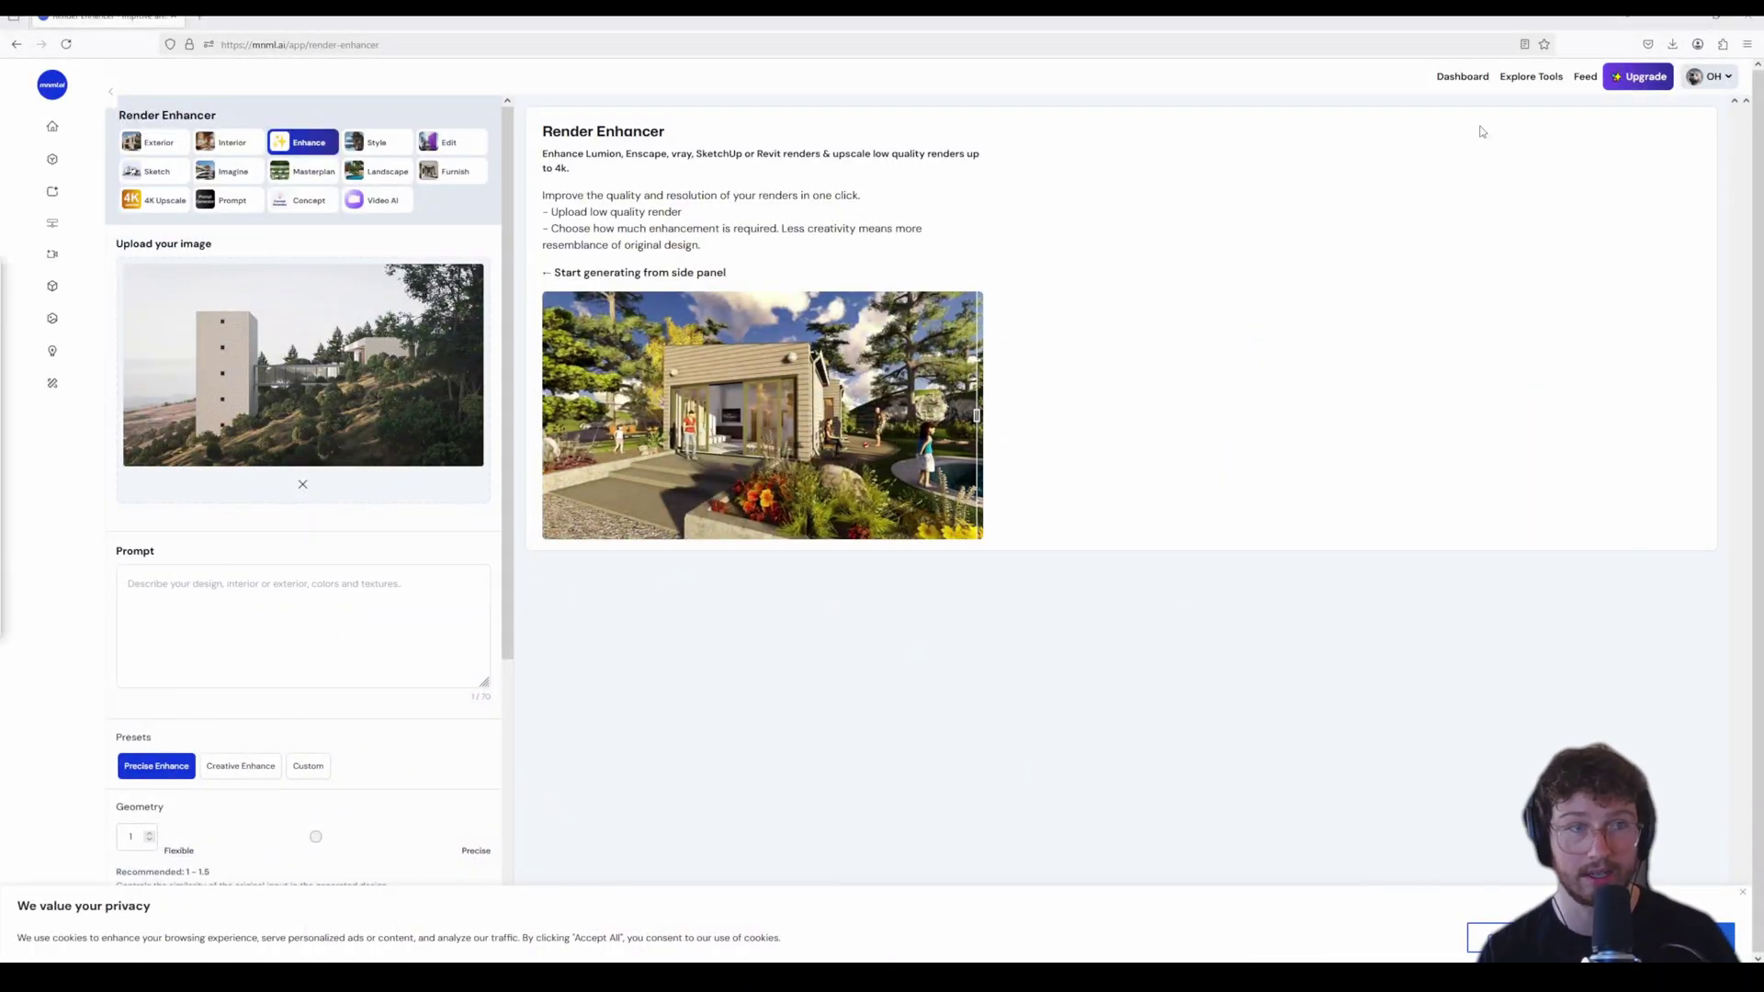
Enter the enhancement prompt "Tuscinny tower french landscape" for the uploaded watchtower render.
scroll(378, 488, "down", 2)
left_click(377, 488)
scroll(308, 393, "up", 2)
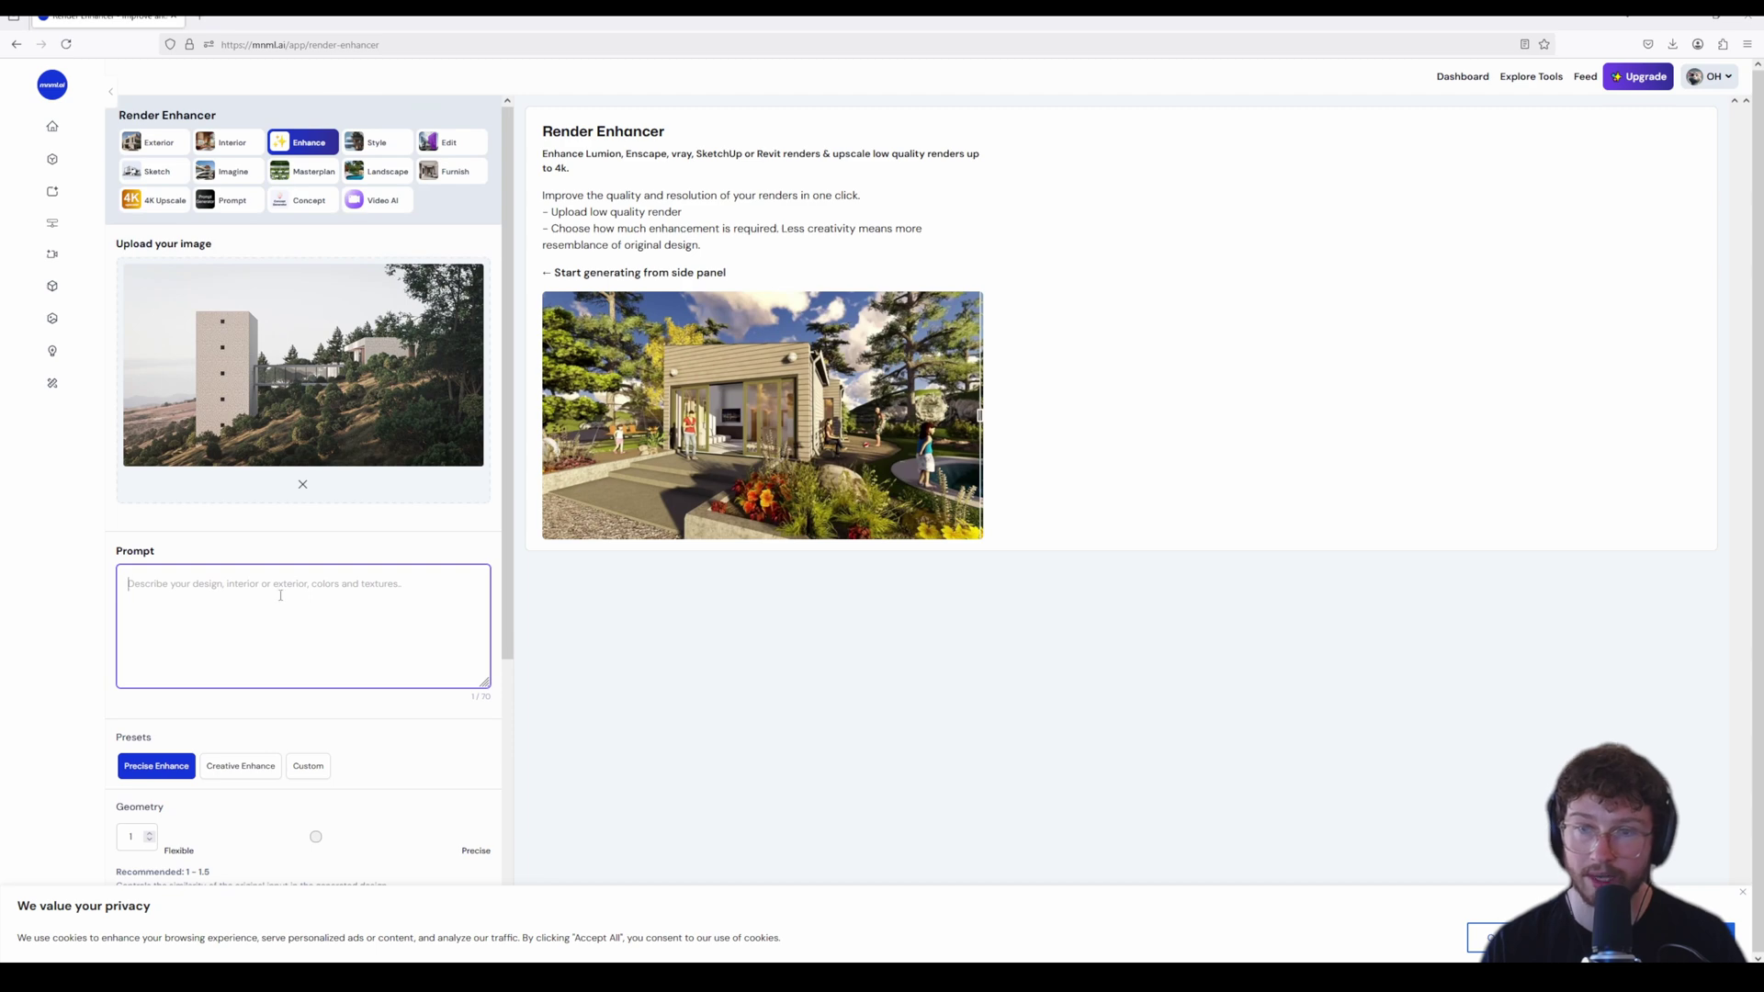
type("Tu")
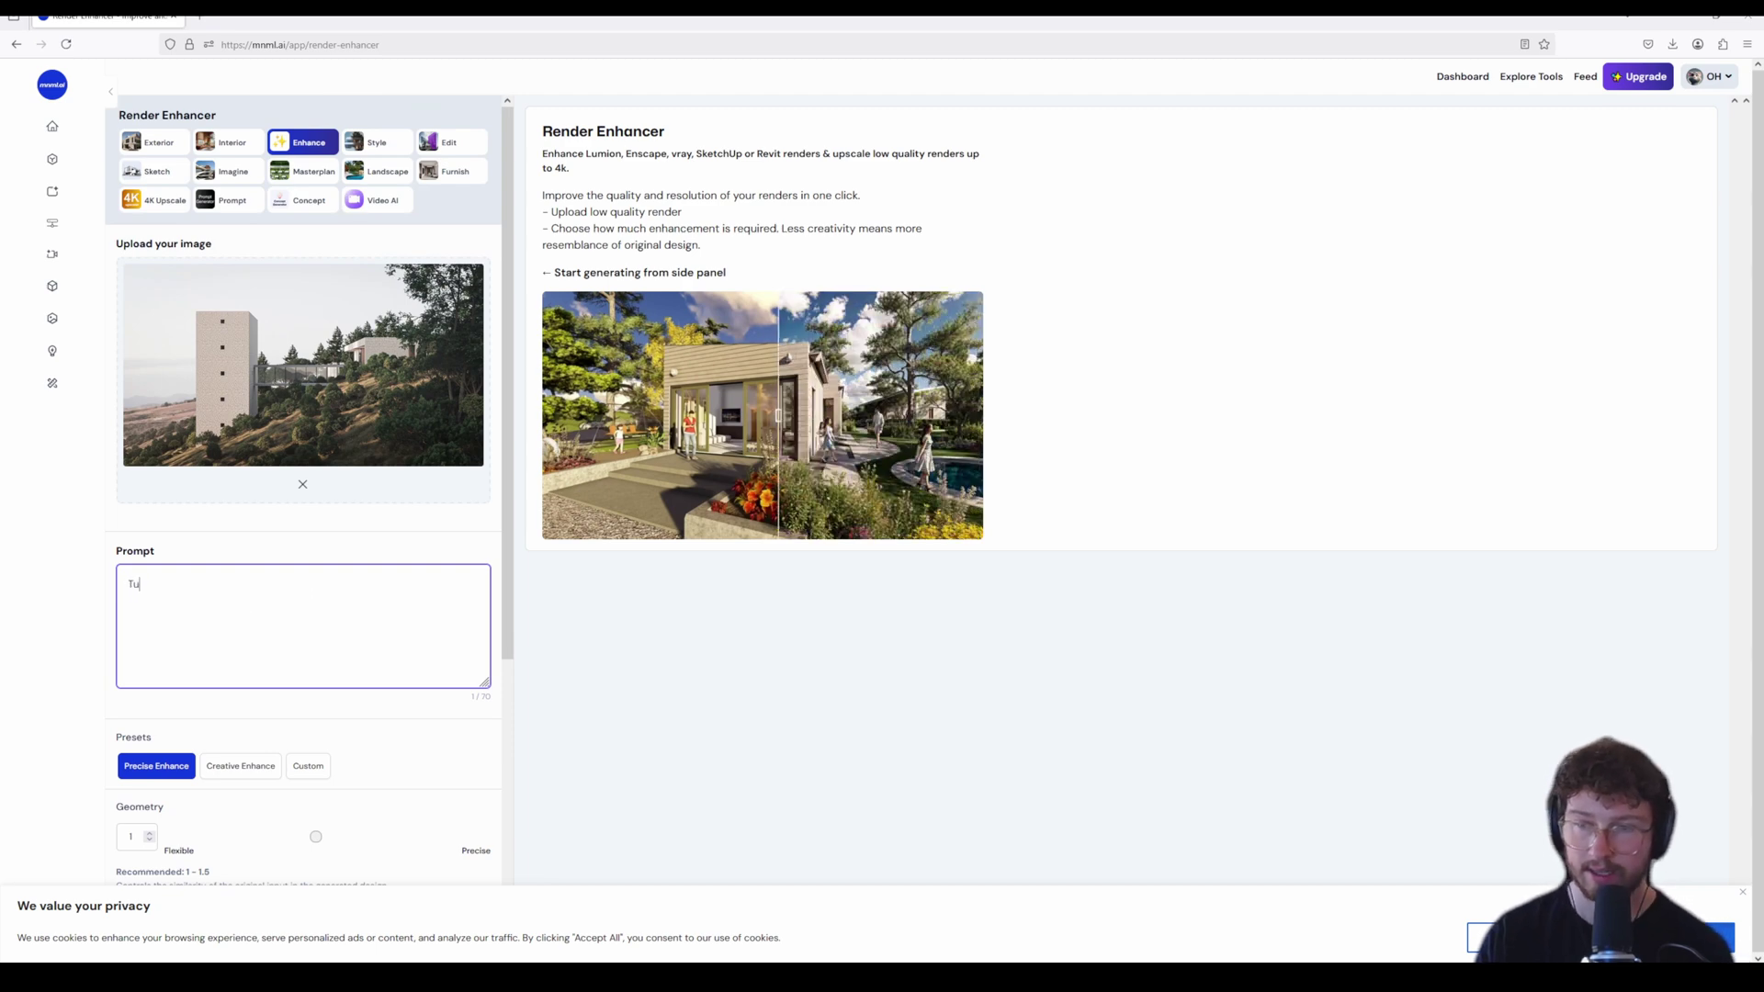
type("scinny tow")
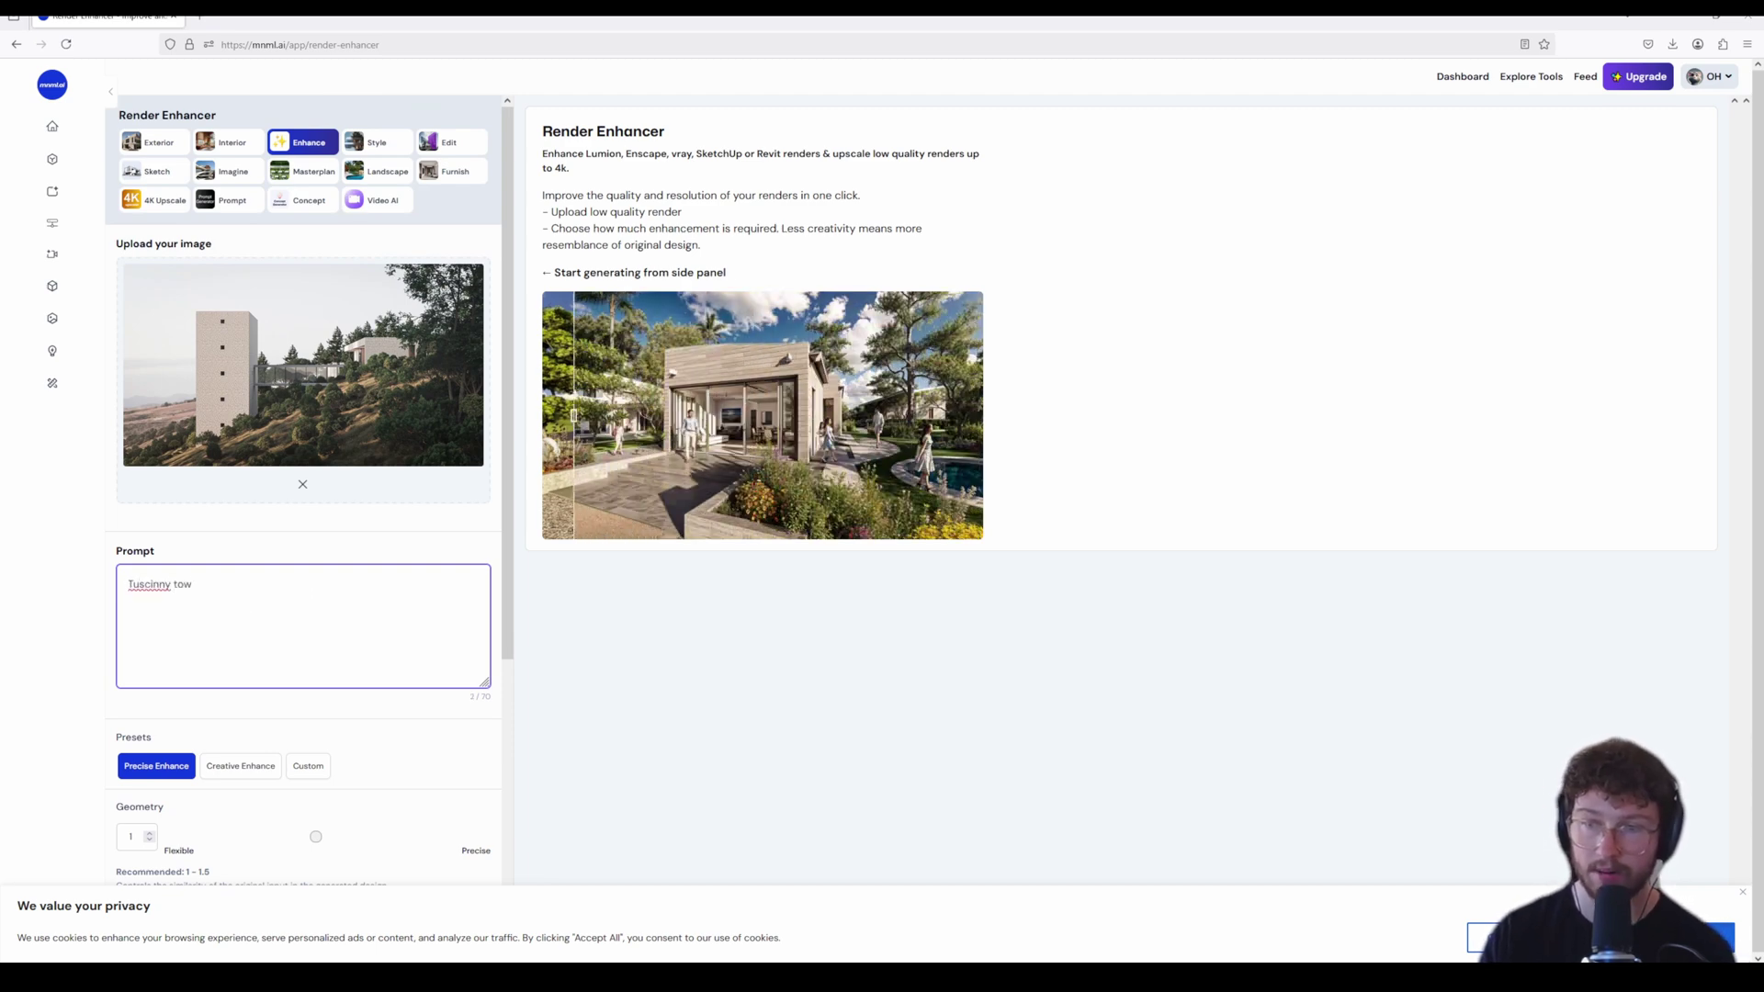
type("er french")
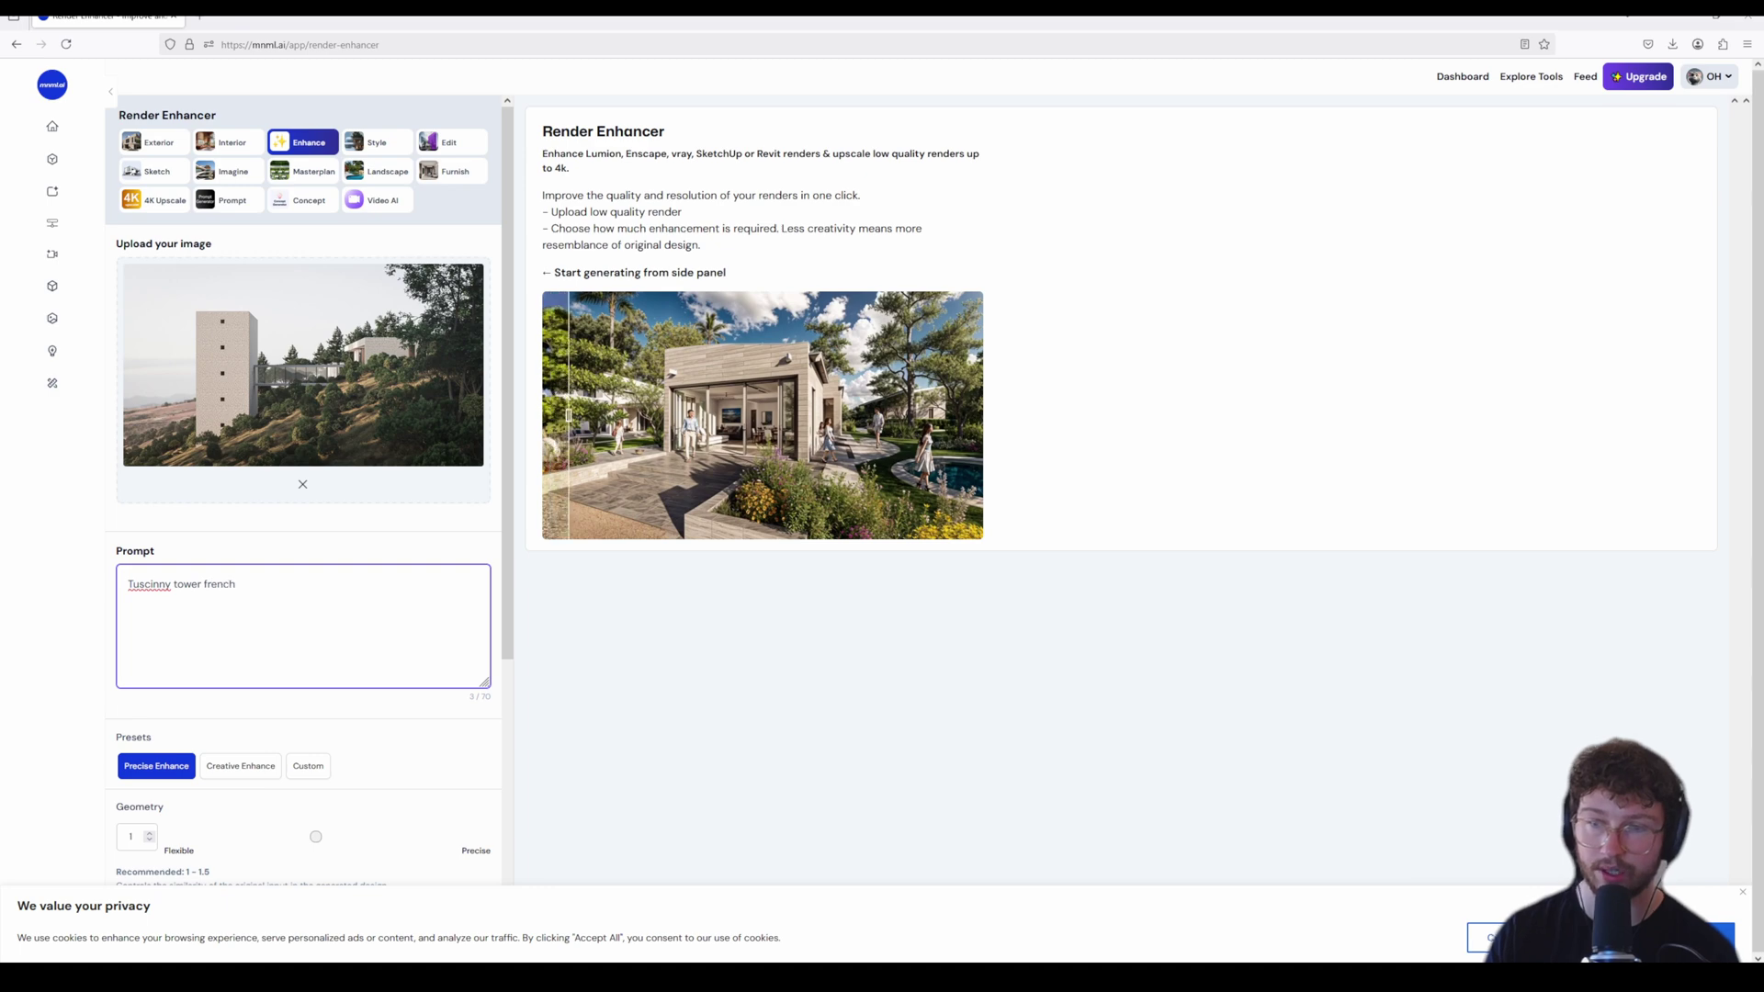
type(" landscape")
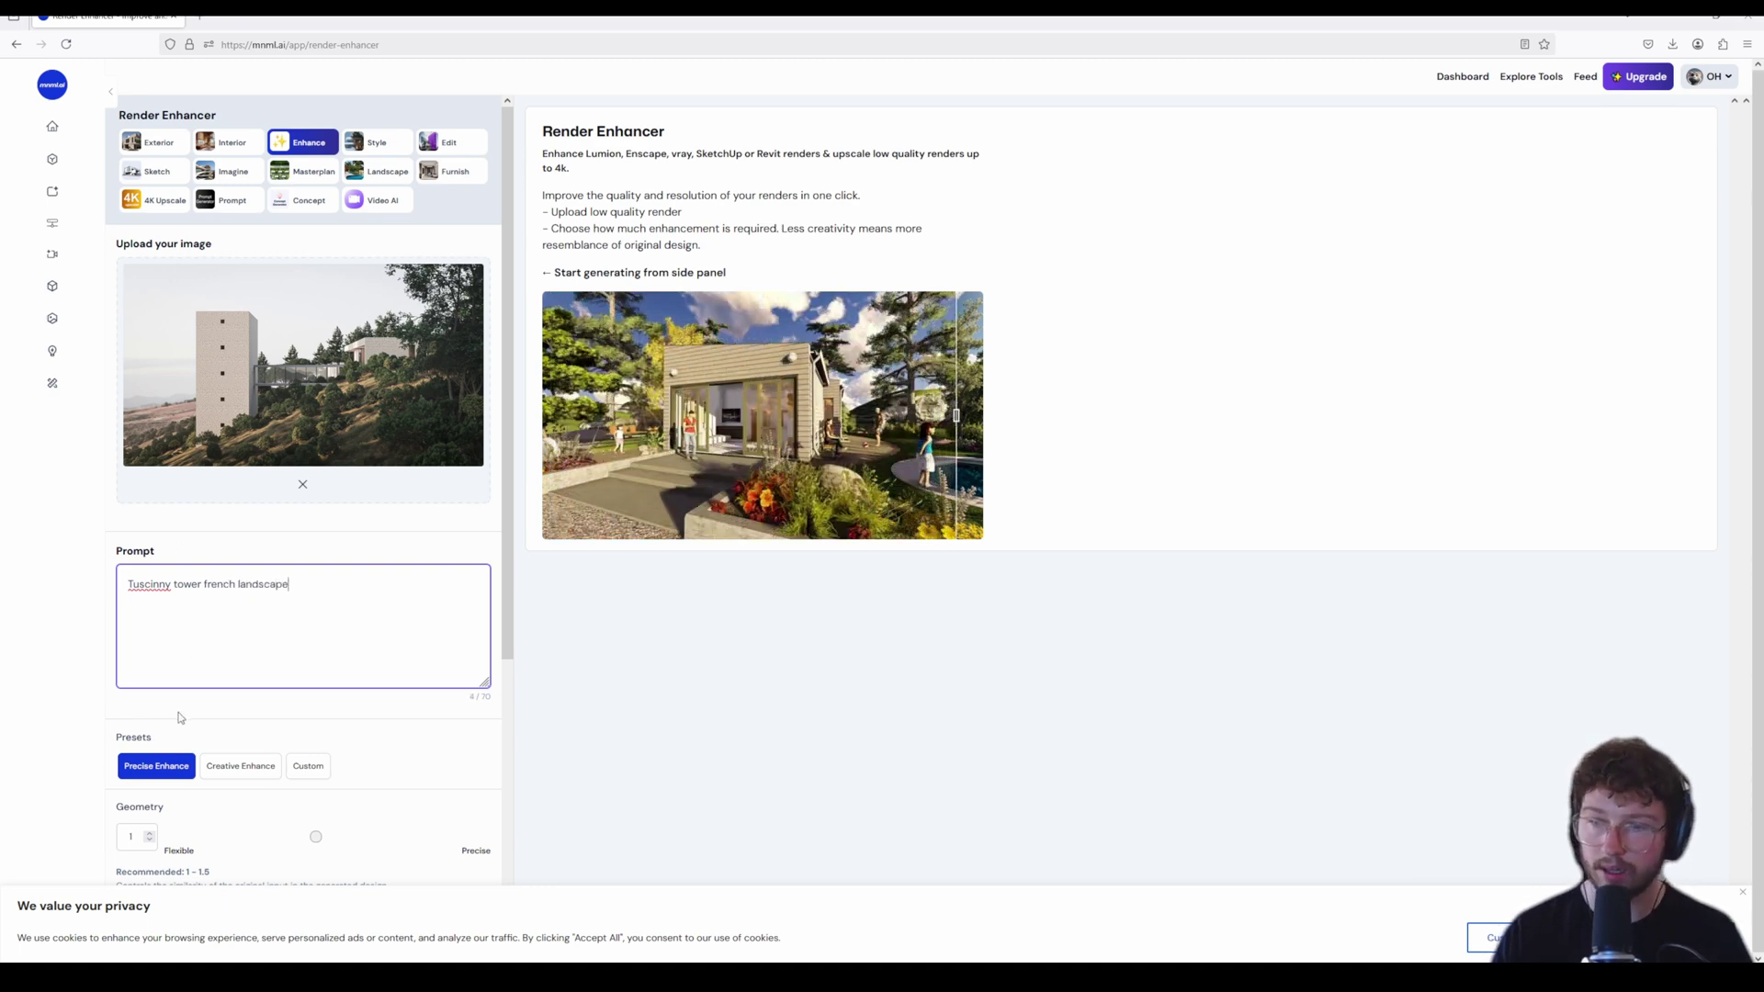
Dismiss the cookie notice and generate the enhanced watchtower render with the Precise Enhance preset and its default settings.
scroll(181, 718, "down", 3)
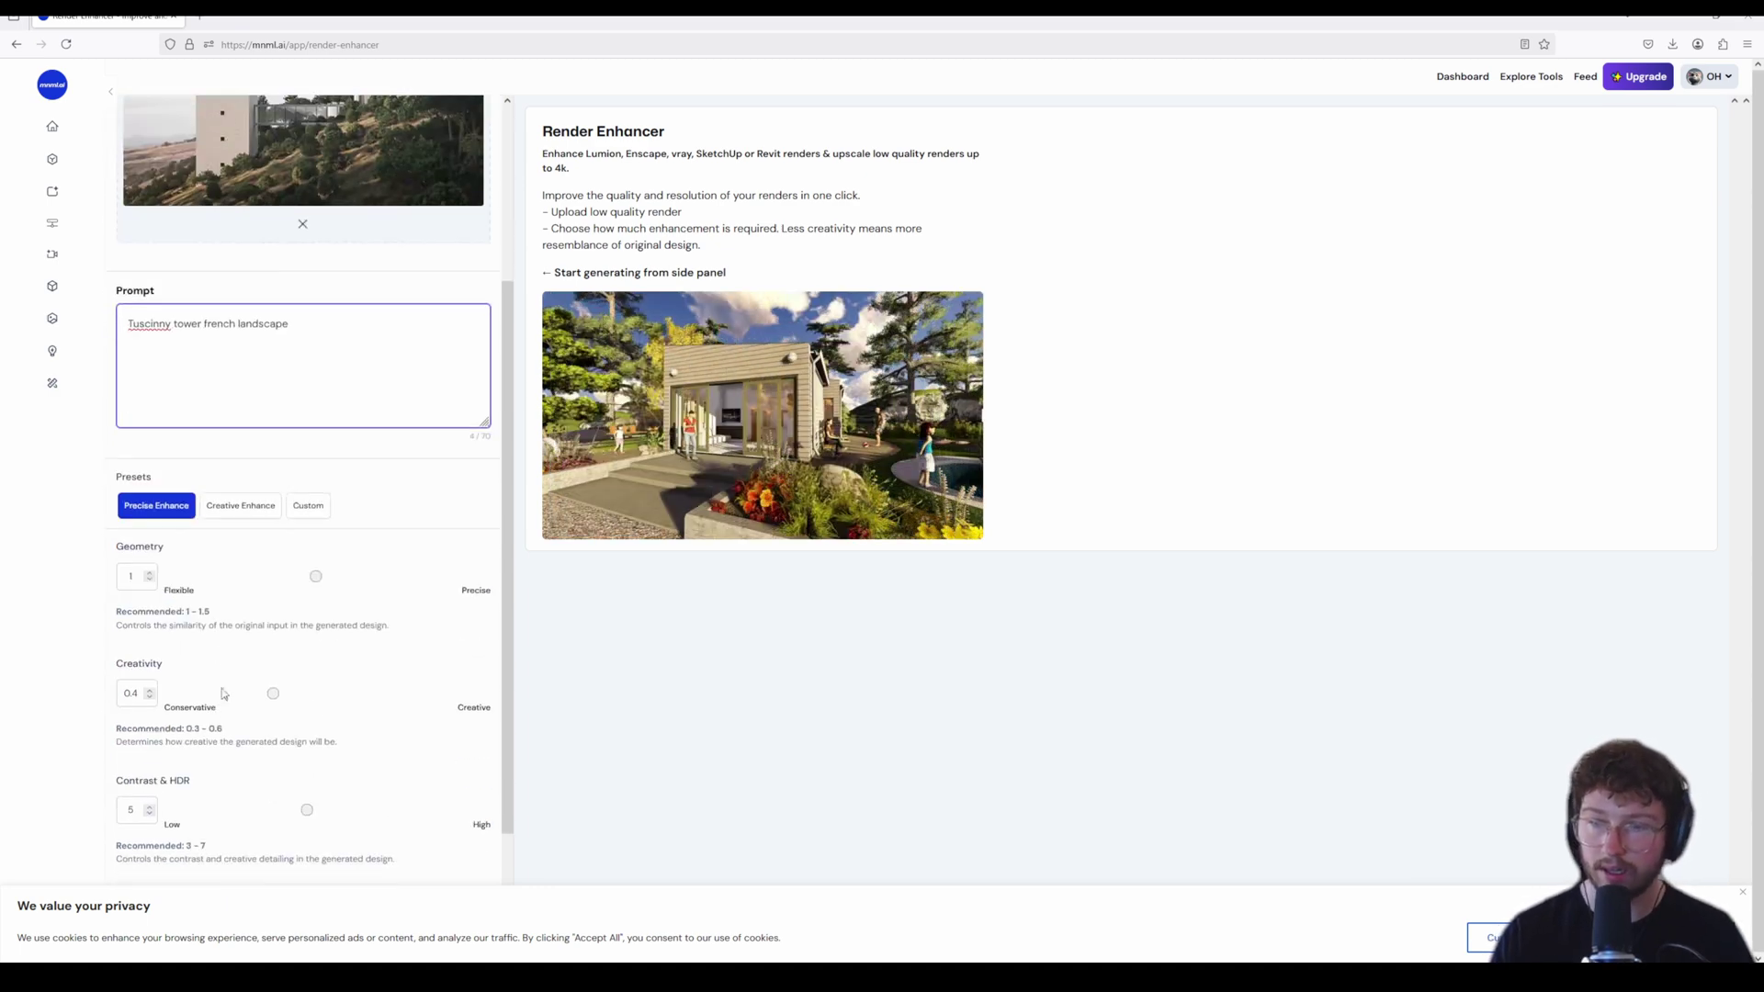
scroll(191, 638, "down", 2)
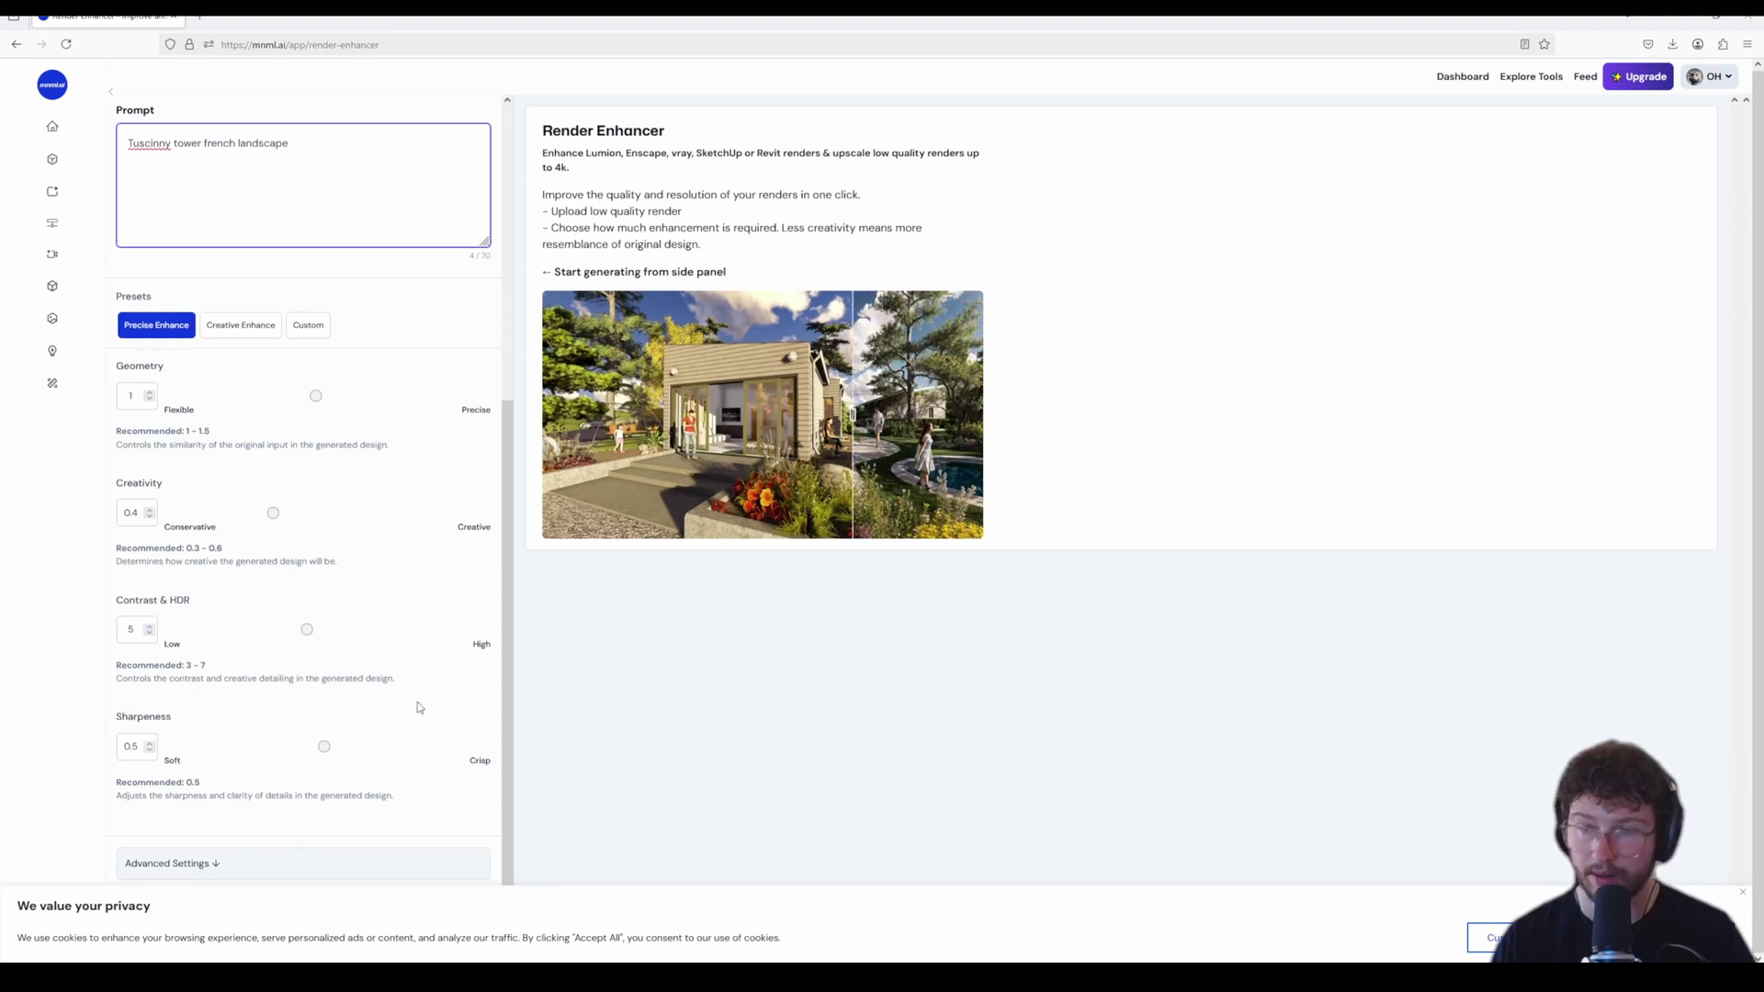
left_click(1507, 937)
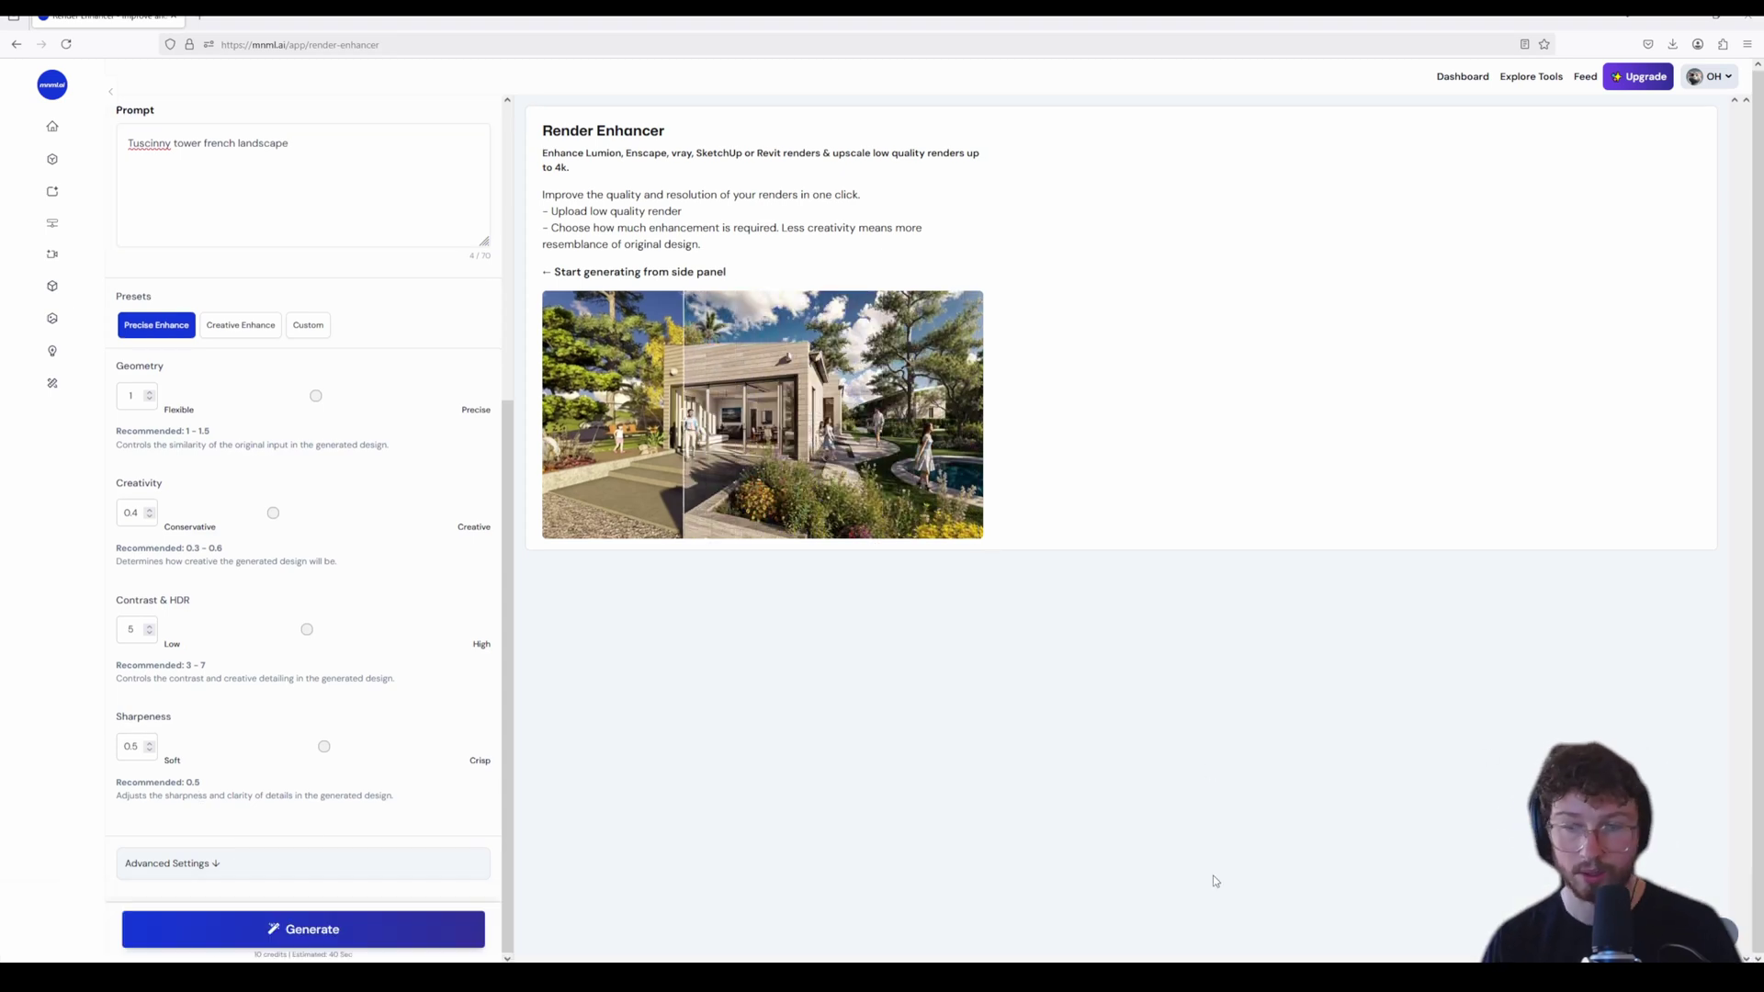
left_click(432, 928)
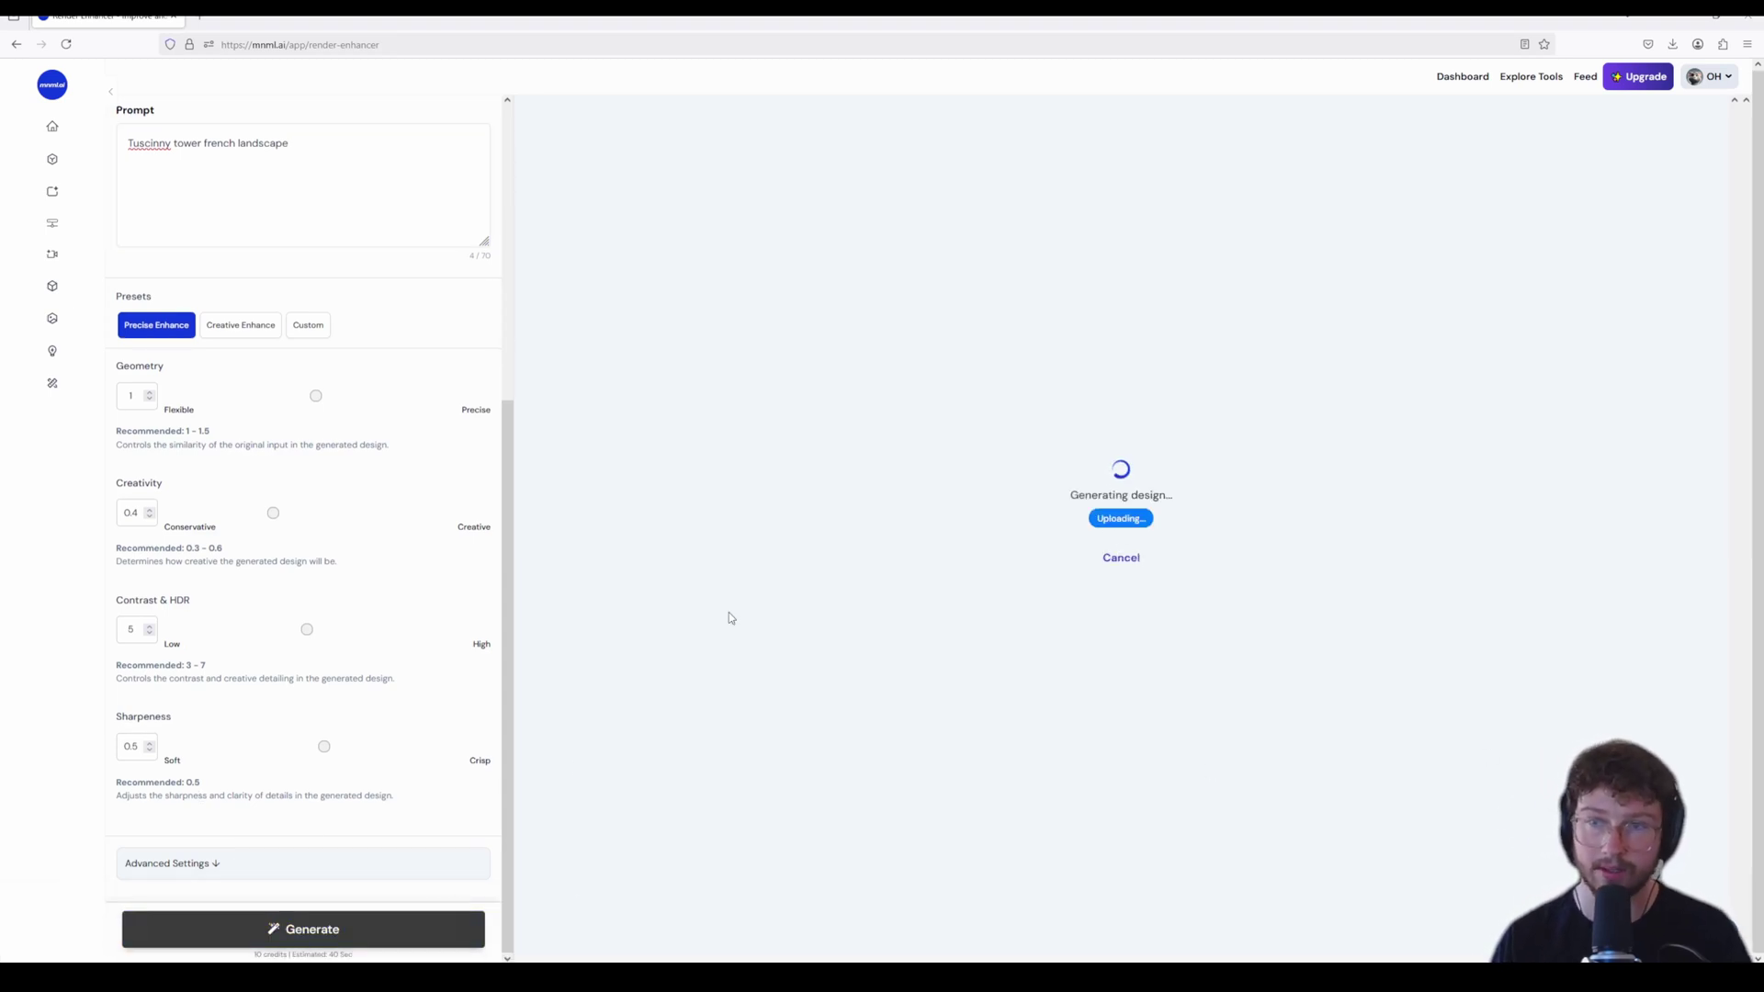
scroll(369, 496, "up", 5)
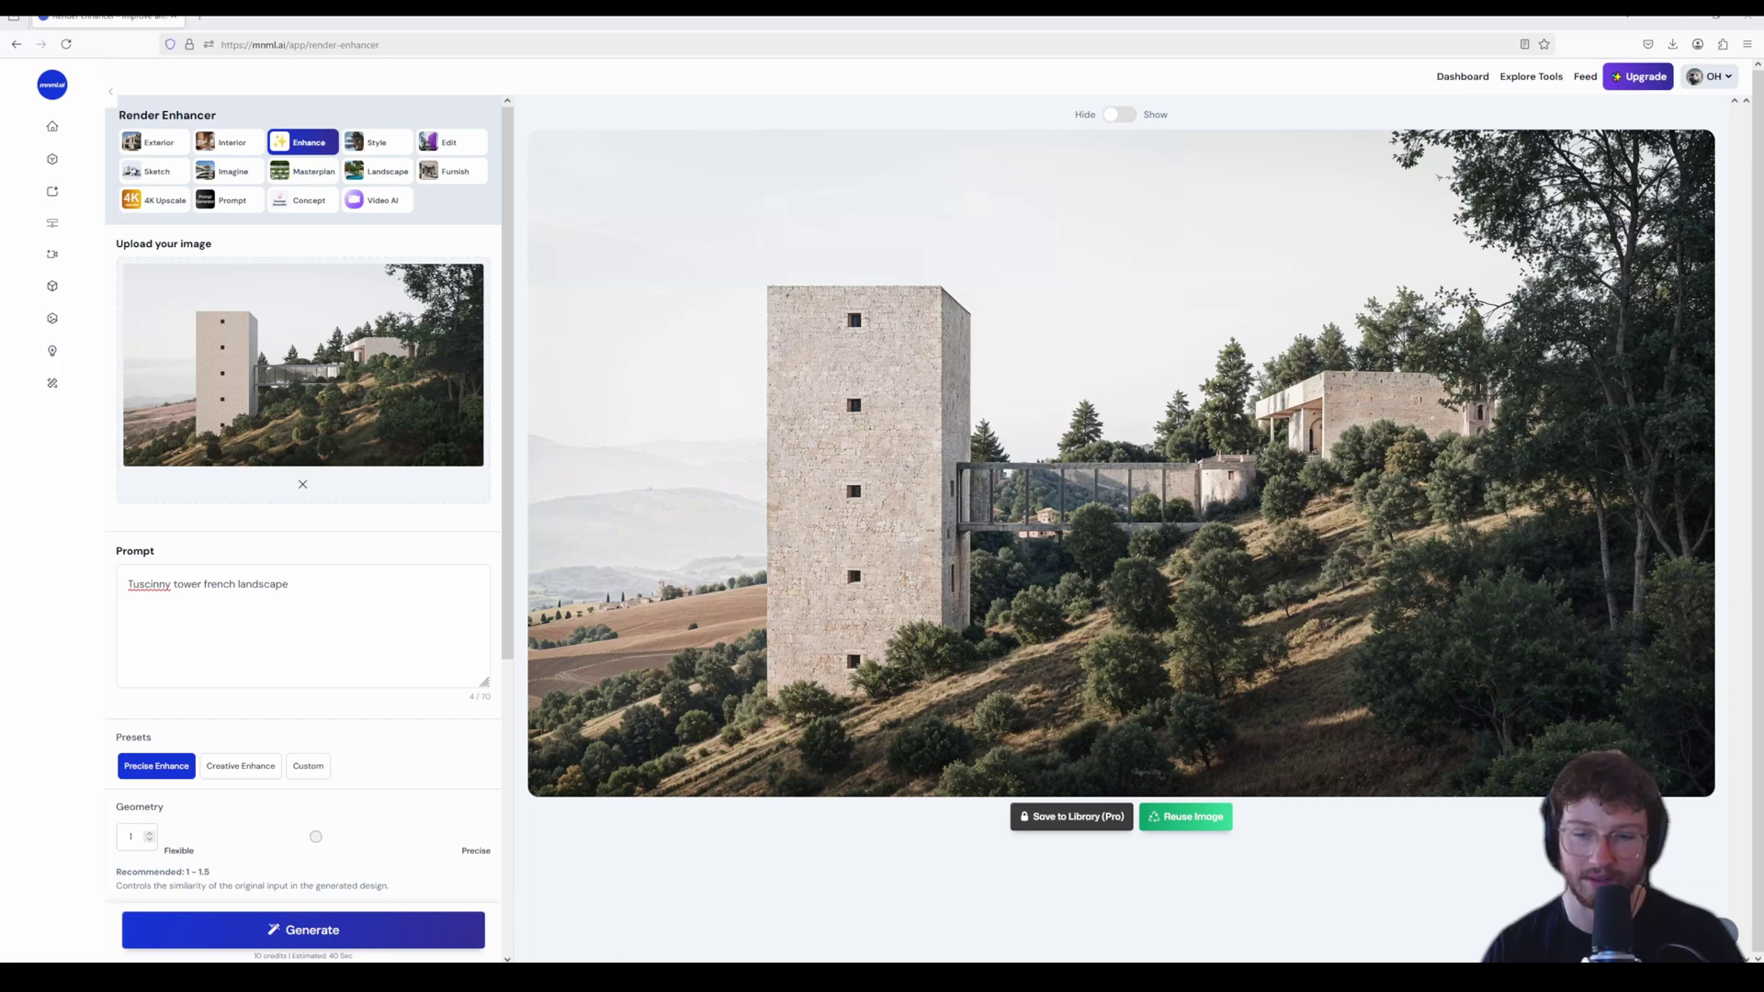
Switch to the image viewer with Watchtower 2 Final_2.jpg and examine the tower's stonework, the bridge and the hillside vegetation.
mouse_move(744, 955)
left_click(730, 915)
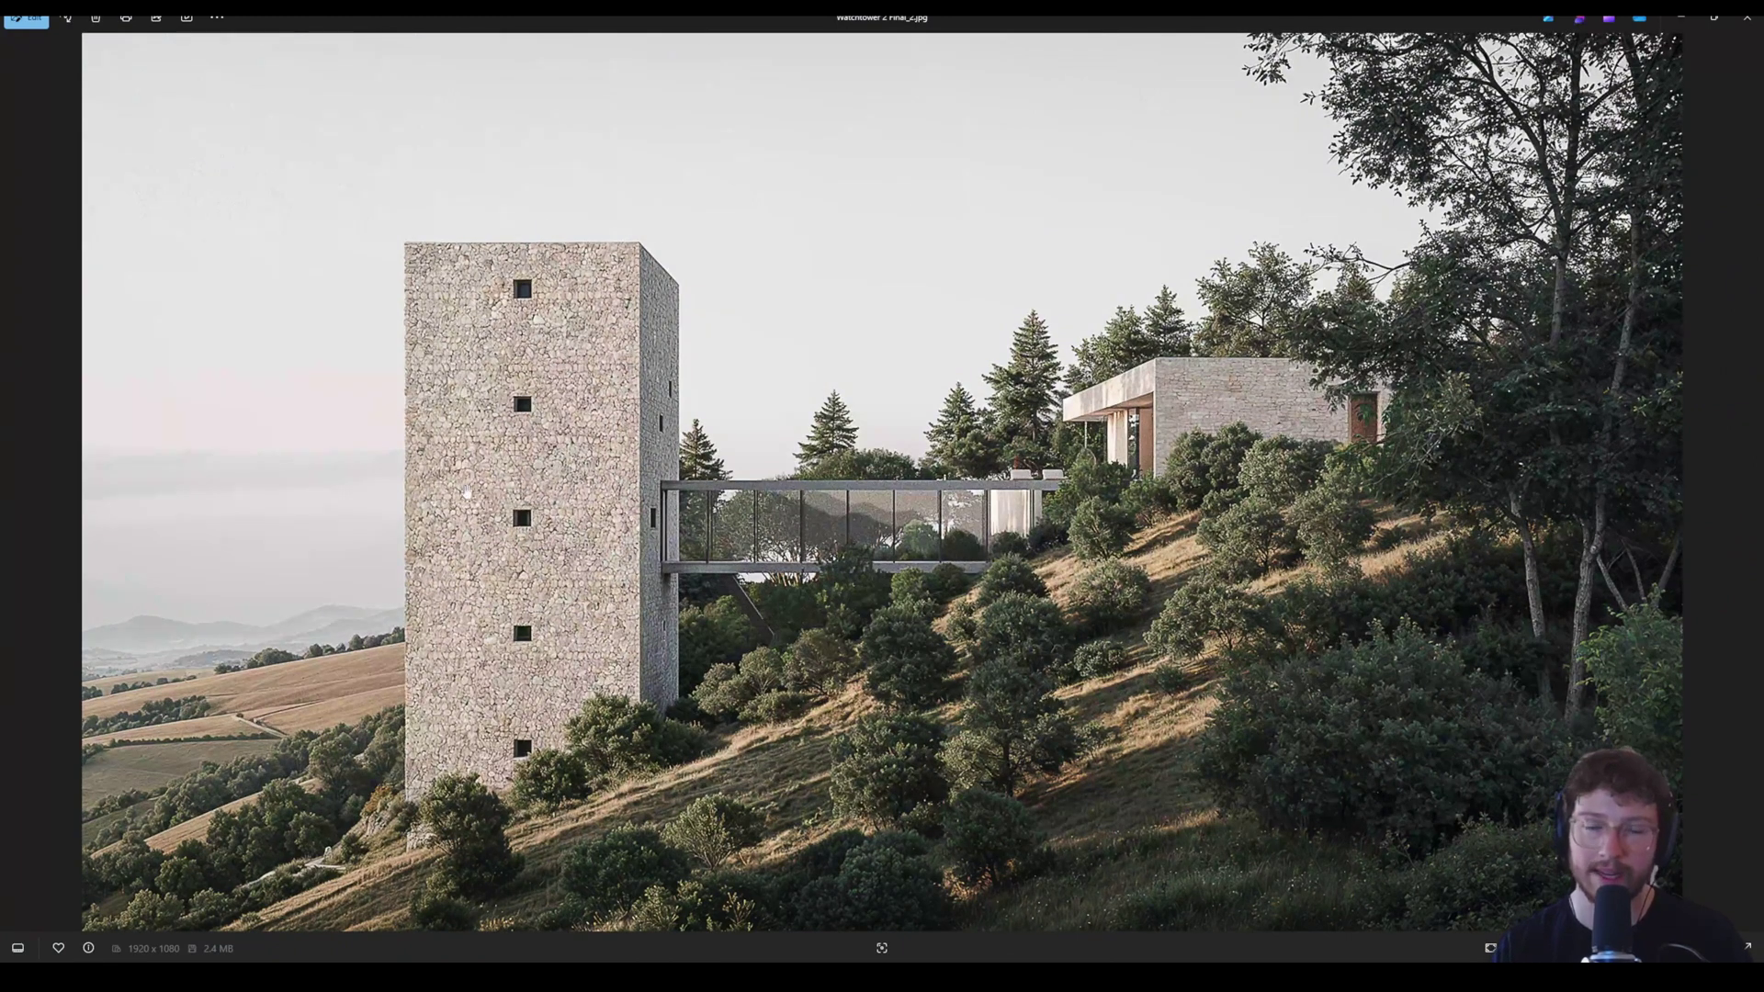
scroll(735, 726, "down", 2)
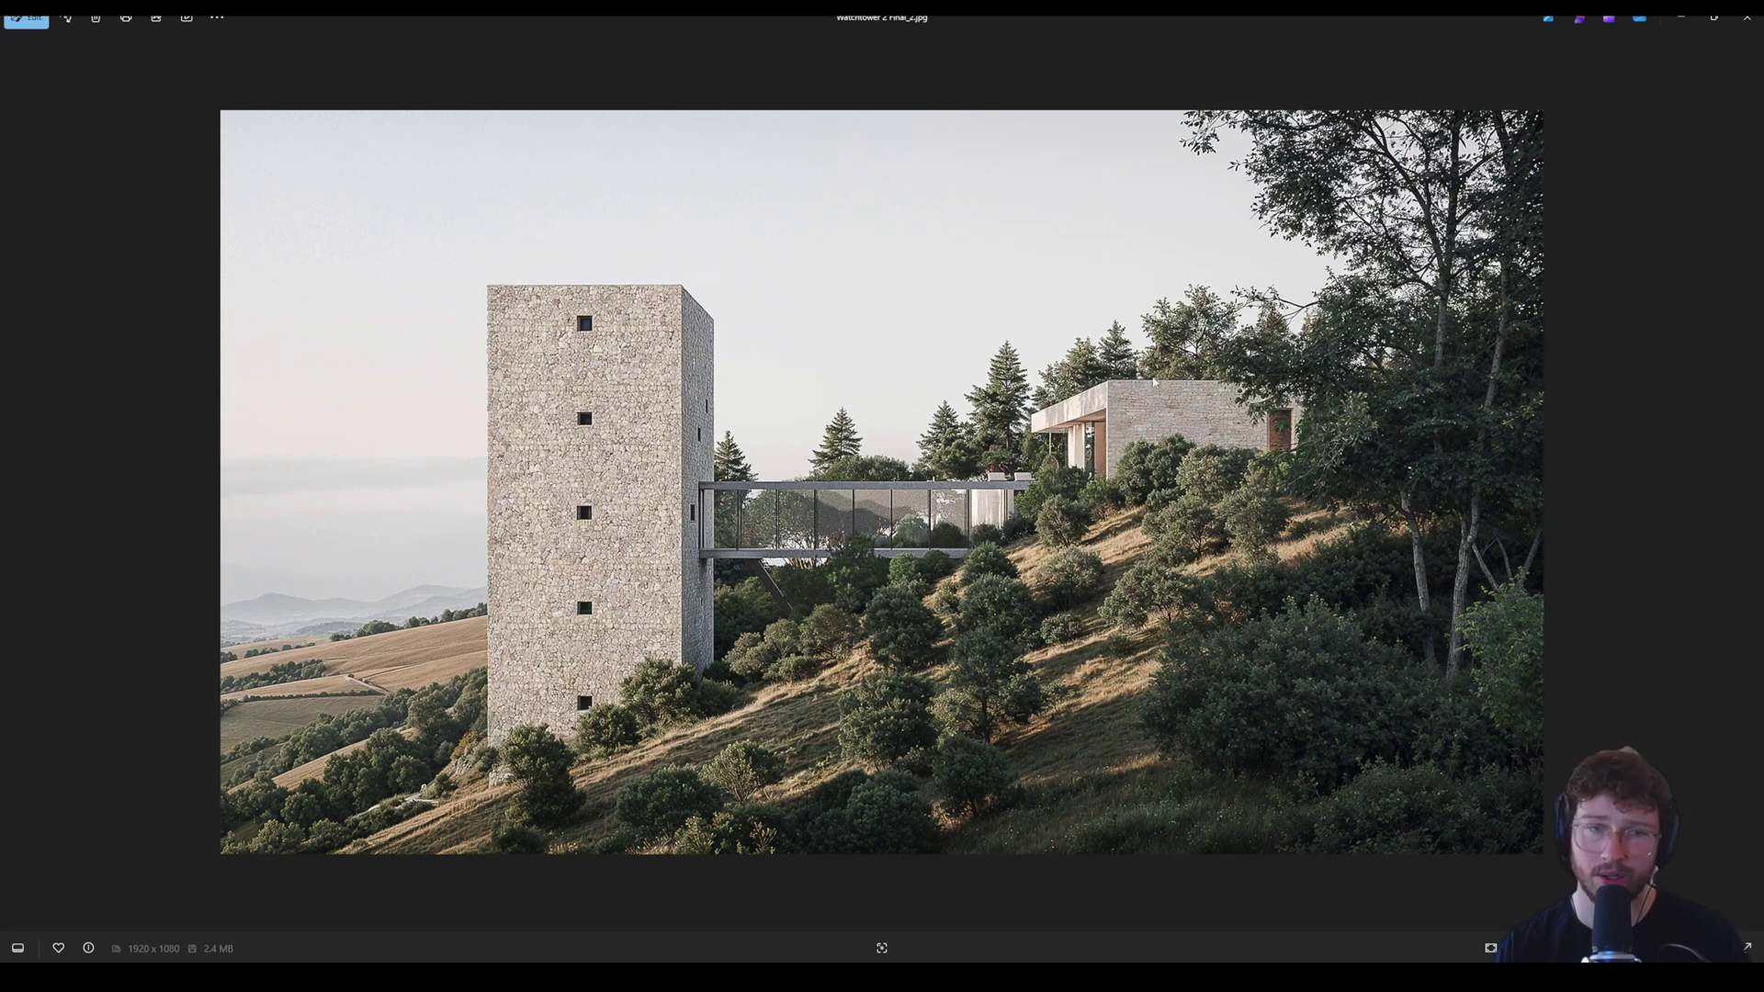
scroll(1125, 369, "up", 2)
scroll(677, 656, "down", 2)
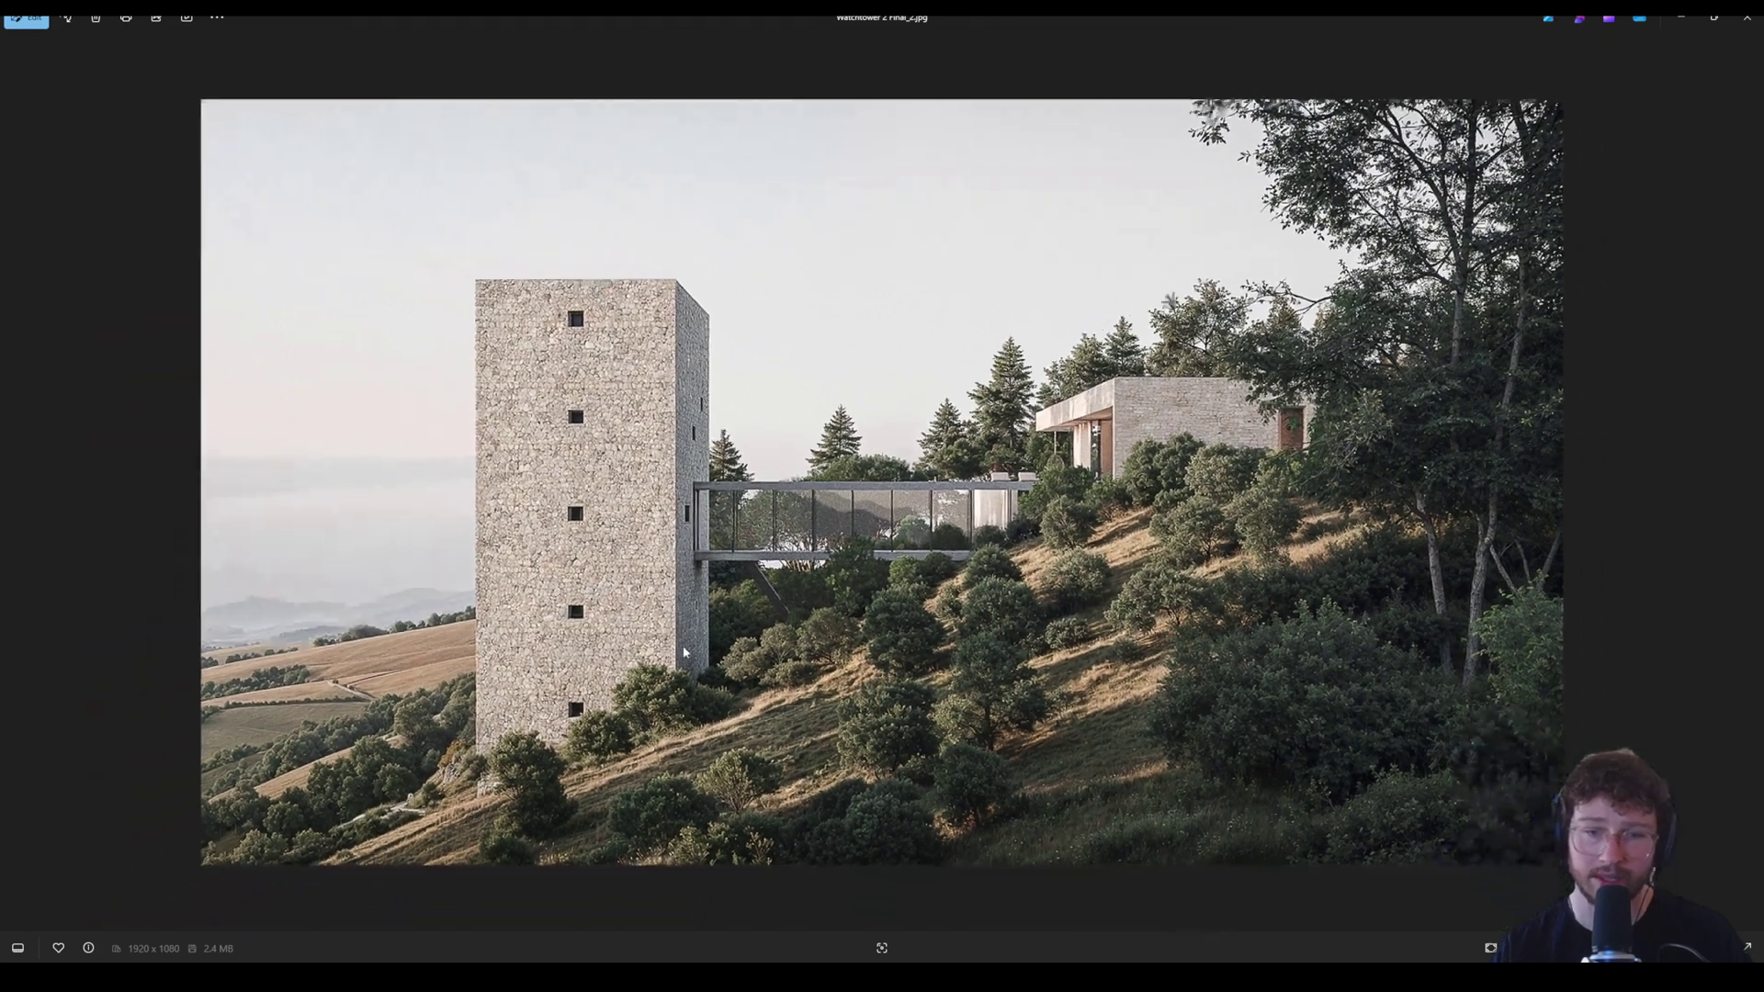